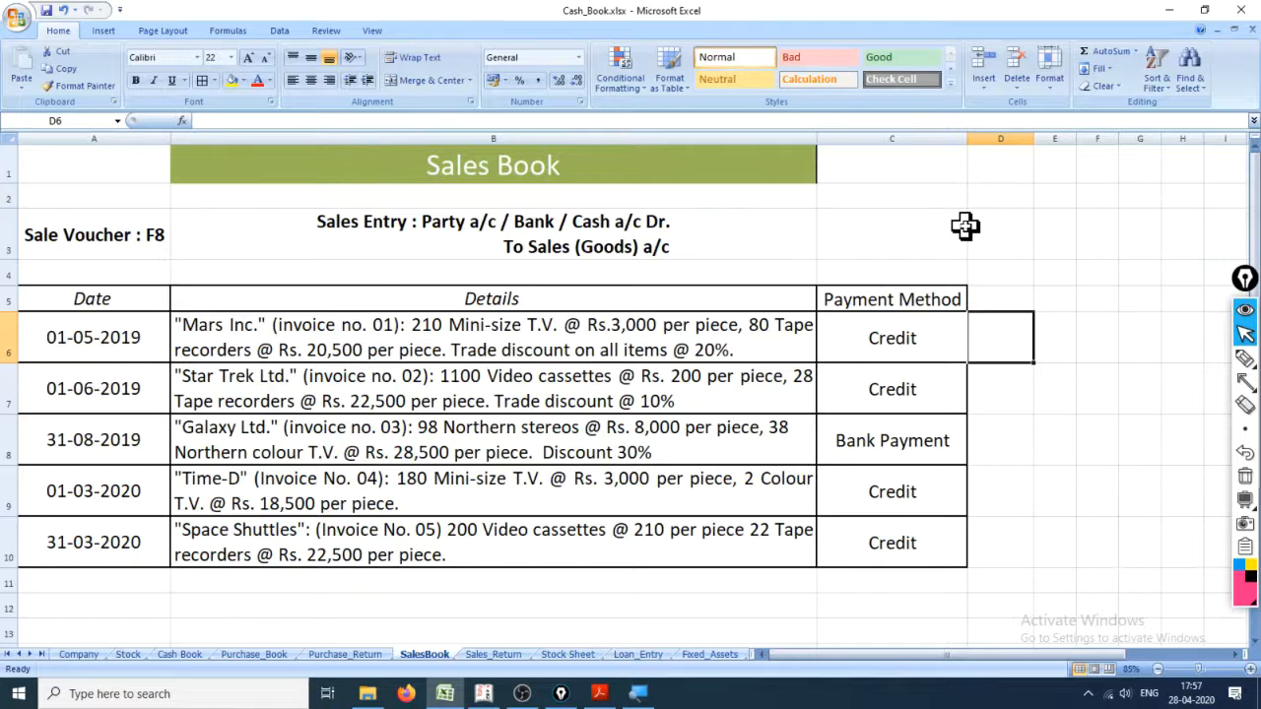
- Review the Sales Book transactions table, the sale voucher key and the sales entry rule above it
{"action": "left_click_drag", "start_coordinate": [62, 168], "coordinate": [881, 538]}
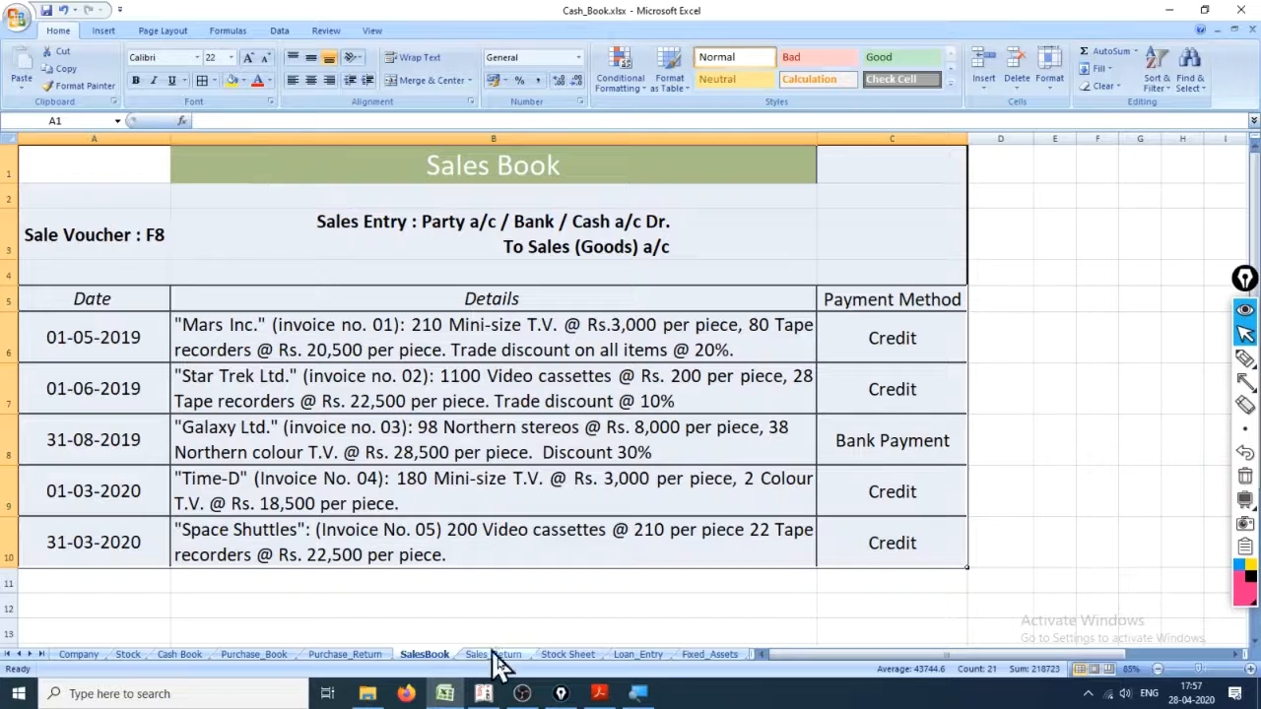
{"action": "left_click", "coordinate": [166, 274]}
{"action": "left_click", "coordinate": [85, 160]}
{"action": "mouse_move", "coordinate": [86, 159]}
{"action": "left_mouse_down"}
{"action": "mouse_move", "coordinate": [501, 352]}
{"action": "mouse_move", "coordinate": [765, 512]}
{"action": "mouse_move", "coordinate": [849, 545]}
{"action": "left_mouse_up"}
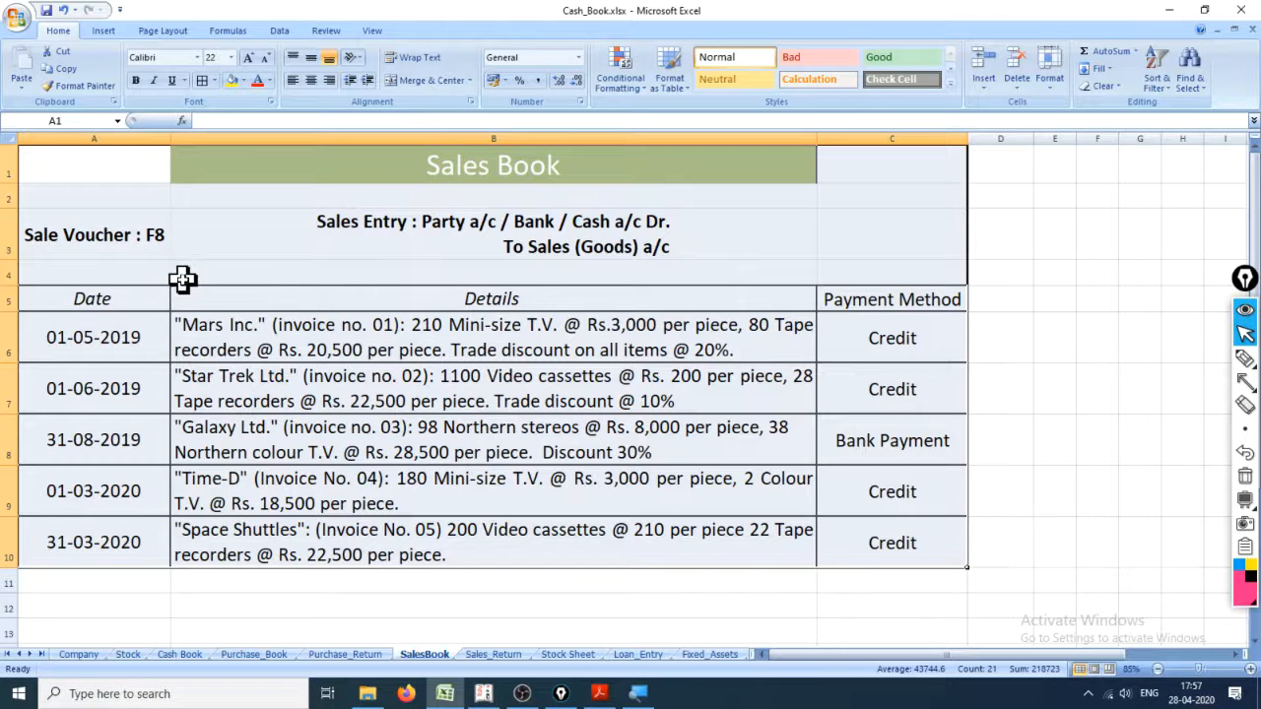
{"action": "mouse_move", "coordinate": [134, 162]}
{"action": "left_mouse_down"}
{"action": "mouse_move", "coordinate": [181, 168]}
{"action": "mouse_move", "coordinate": [779, 400]}
{"action": "mouse_move", "coordinate": [898, 552]}
{"action": "left_mouse_up"}
{"action": "left_click", "coordinate": [241, 323]}
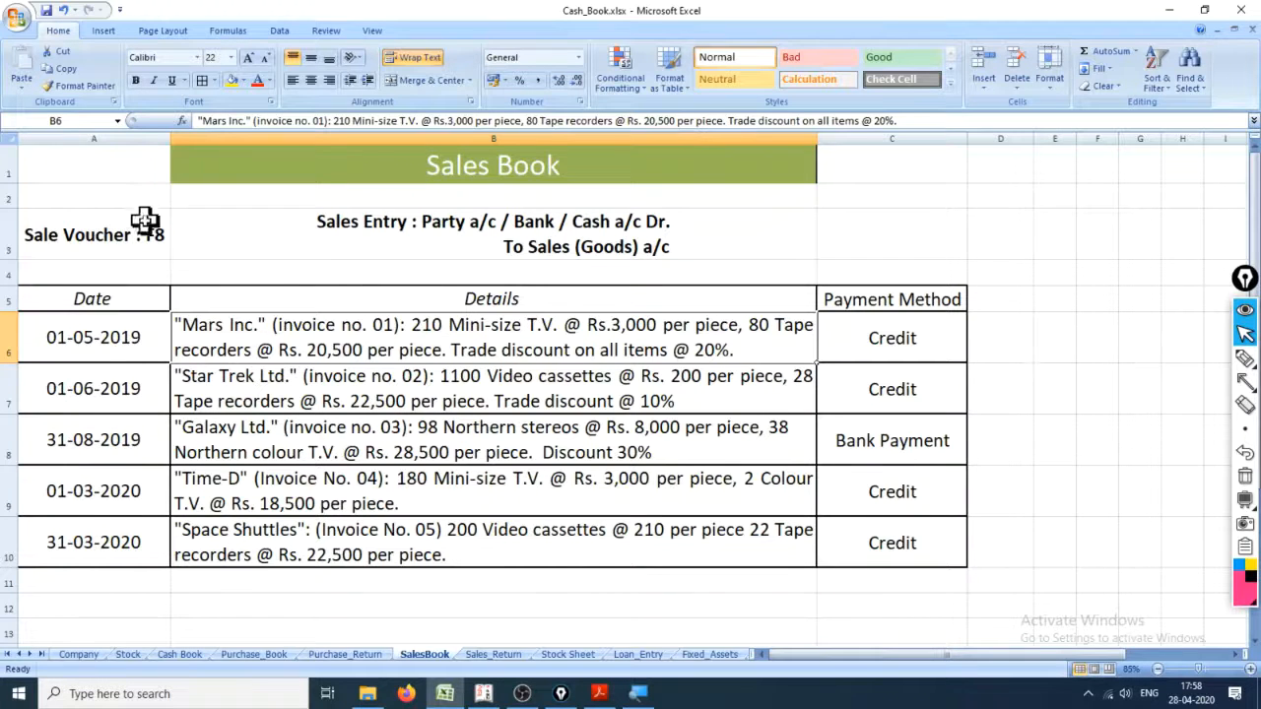
{"action": "left_click_drag", "start_coordinate": [112, 174], "coordinate": [850, 555]}
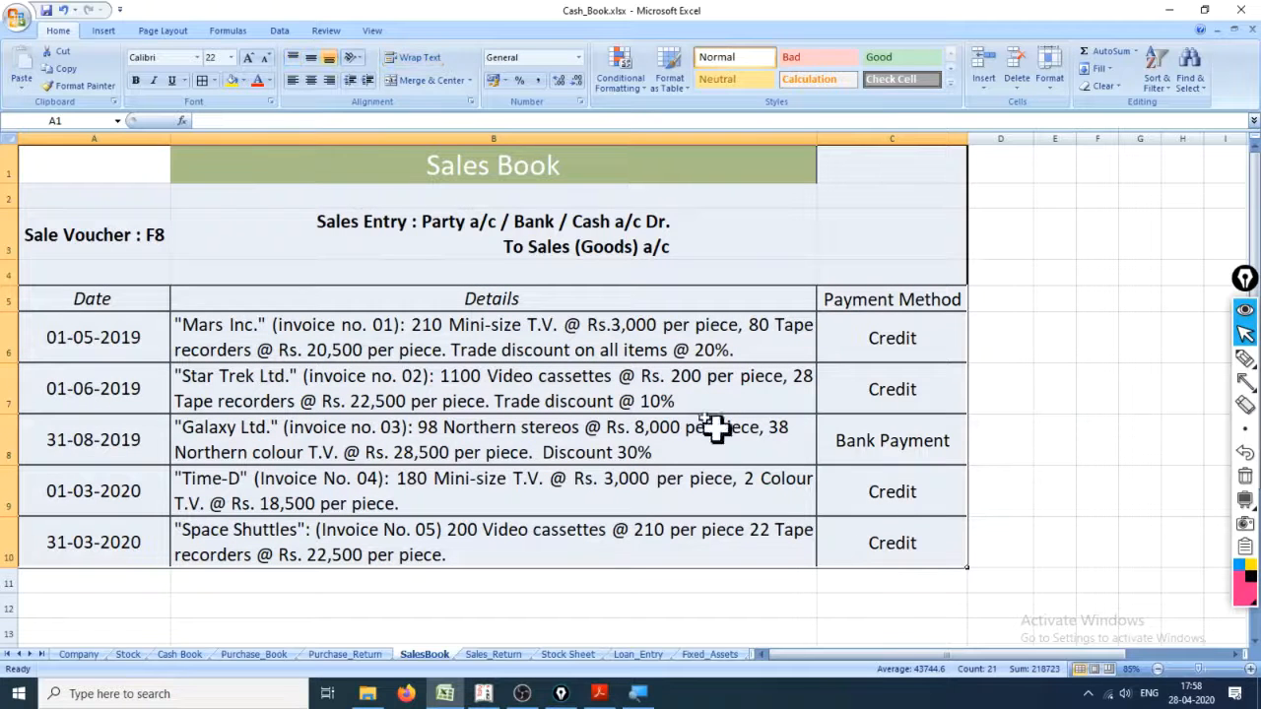
{"action": "left_click", "coordinate": [359, 350]}
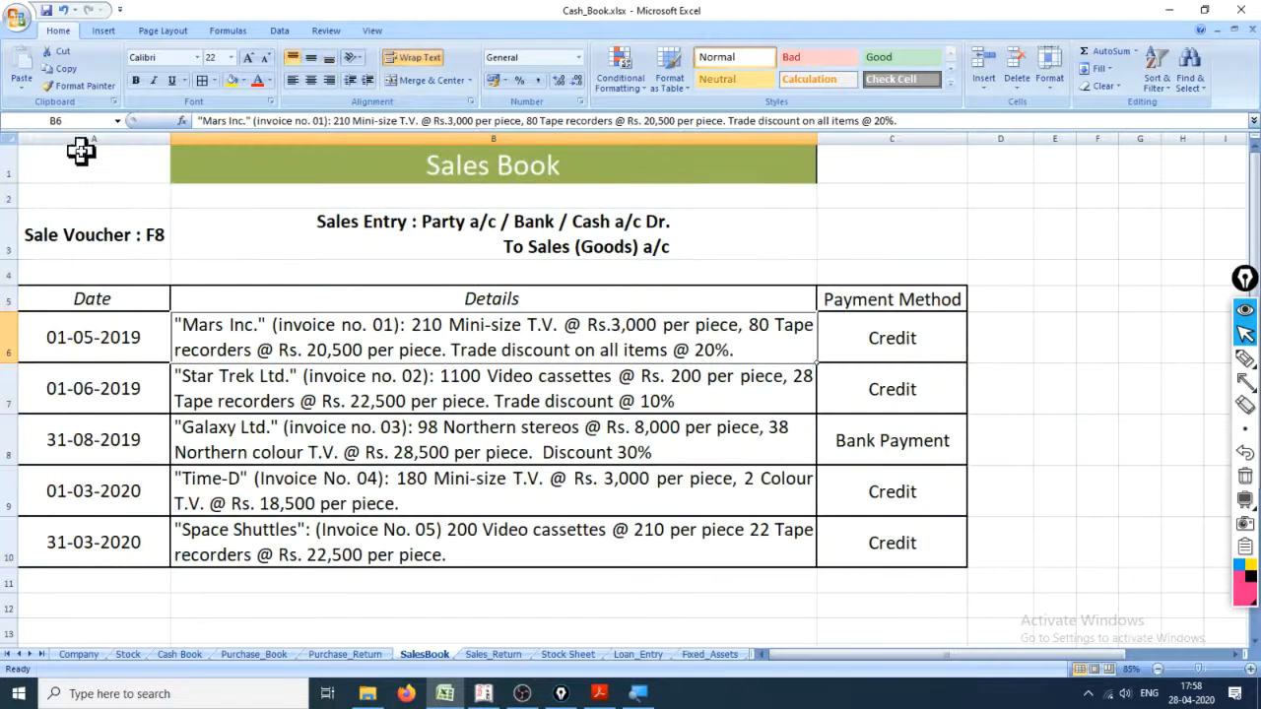
{"action": "left_click_drag", "start_coordinate": [81, 150], "coordinate": [933, 552]}
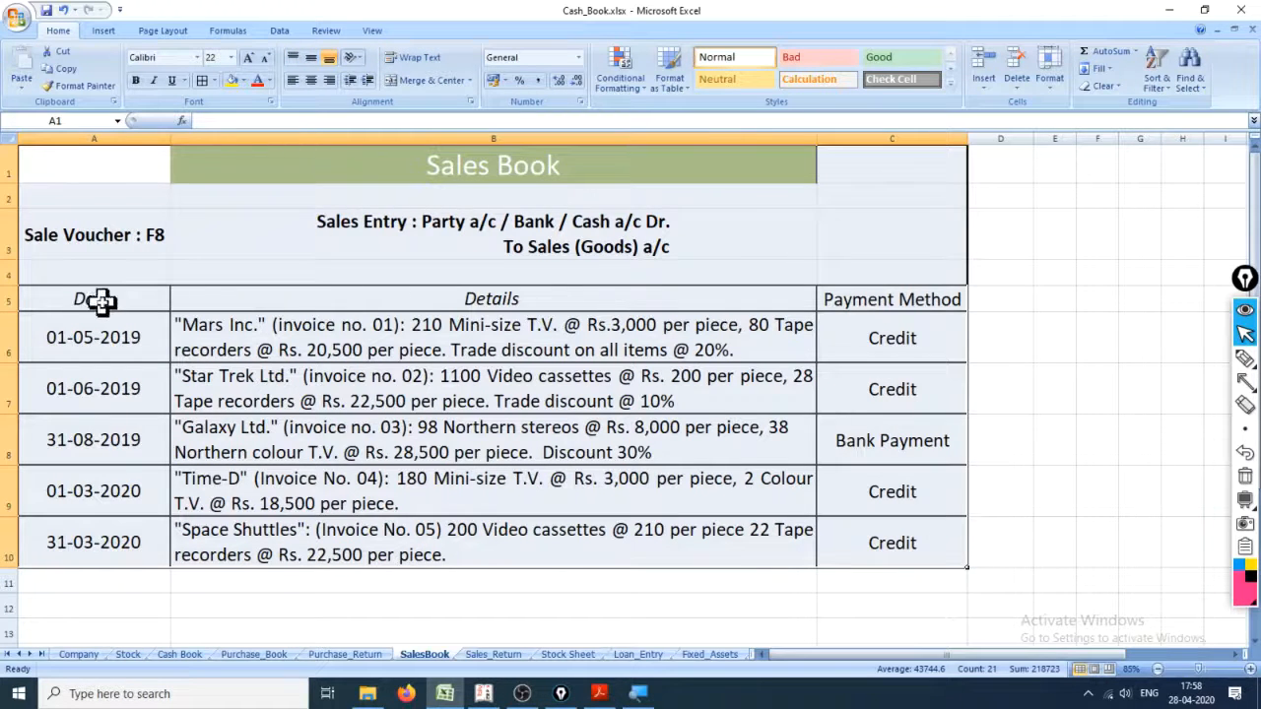
{"action": "left_click", "coordinate": [88, 239]}
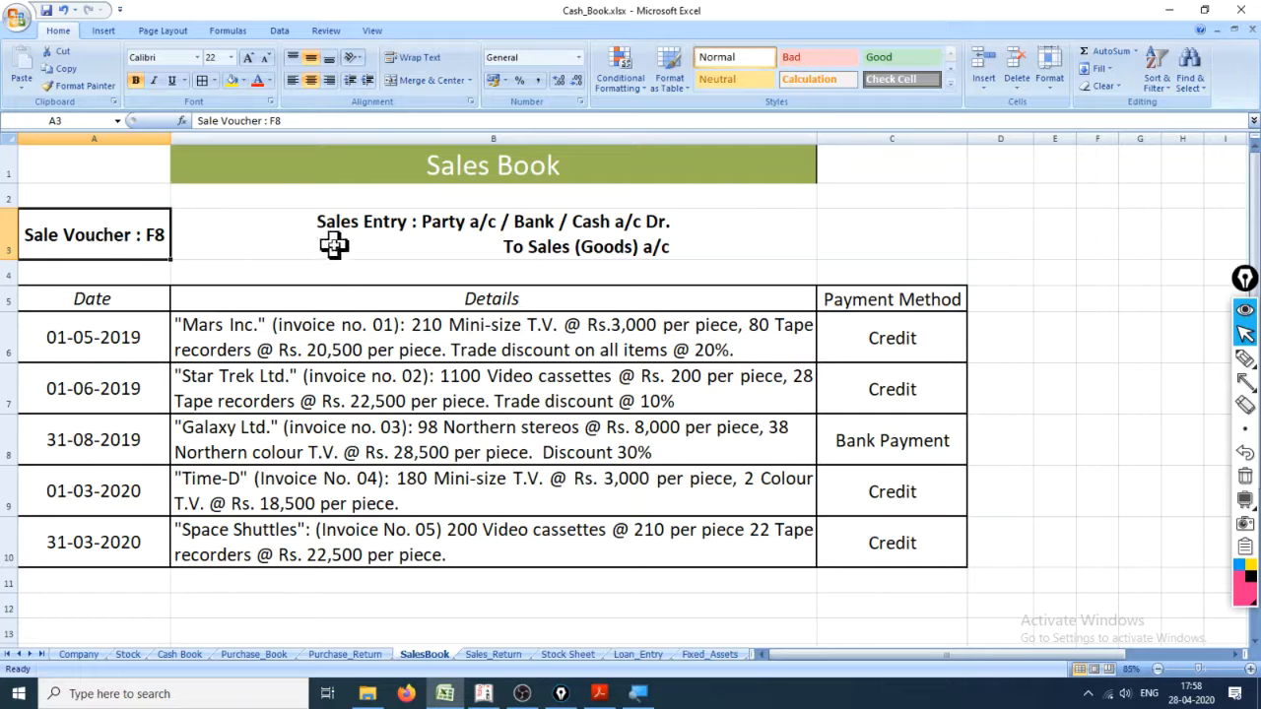
{"action": "left_click", "coordinate": [449, 251]}
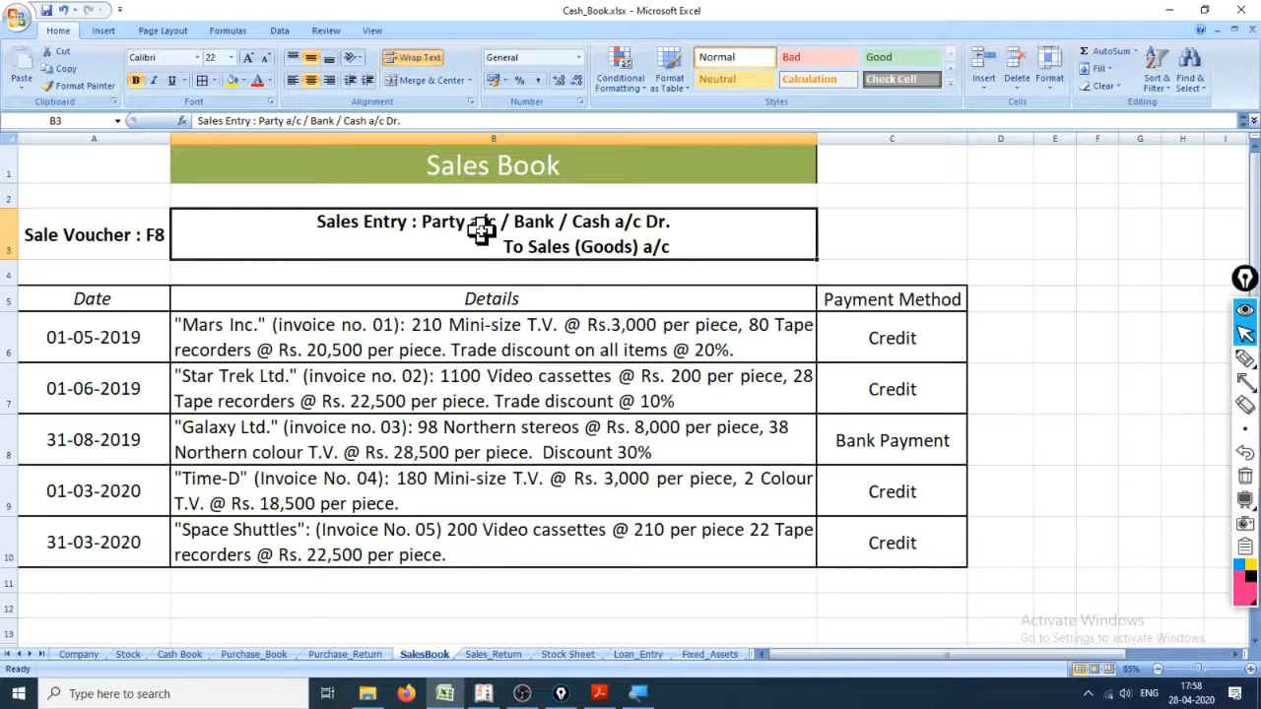
- Add a large two-line text annotation over the sheet reading "Party ac dr." and "to Sales (Goods)"
{"action": "left_click", "coordinate": [1245, 357]}
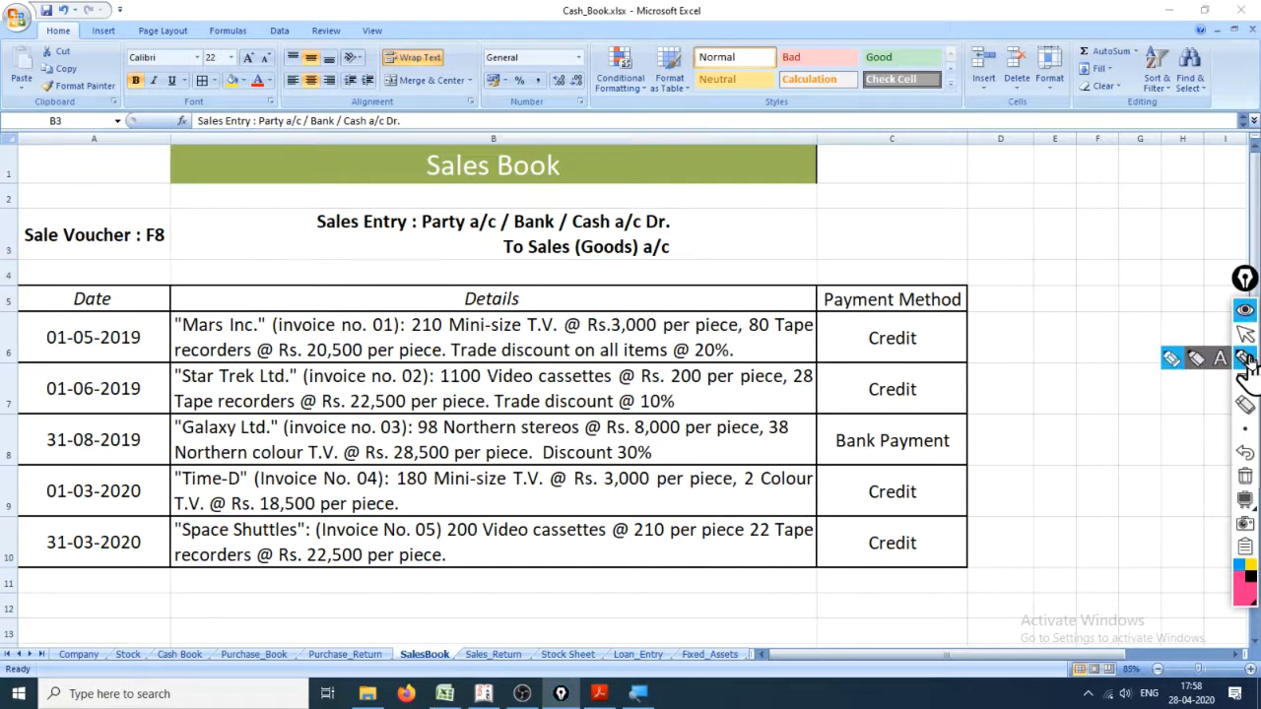
{"action": "left_click", "coordinate": [1220, 360]}
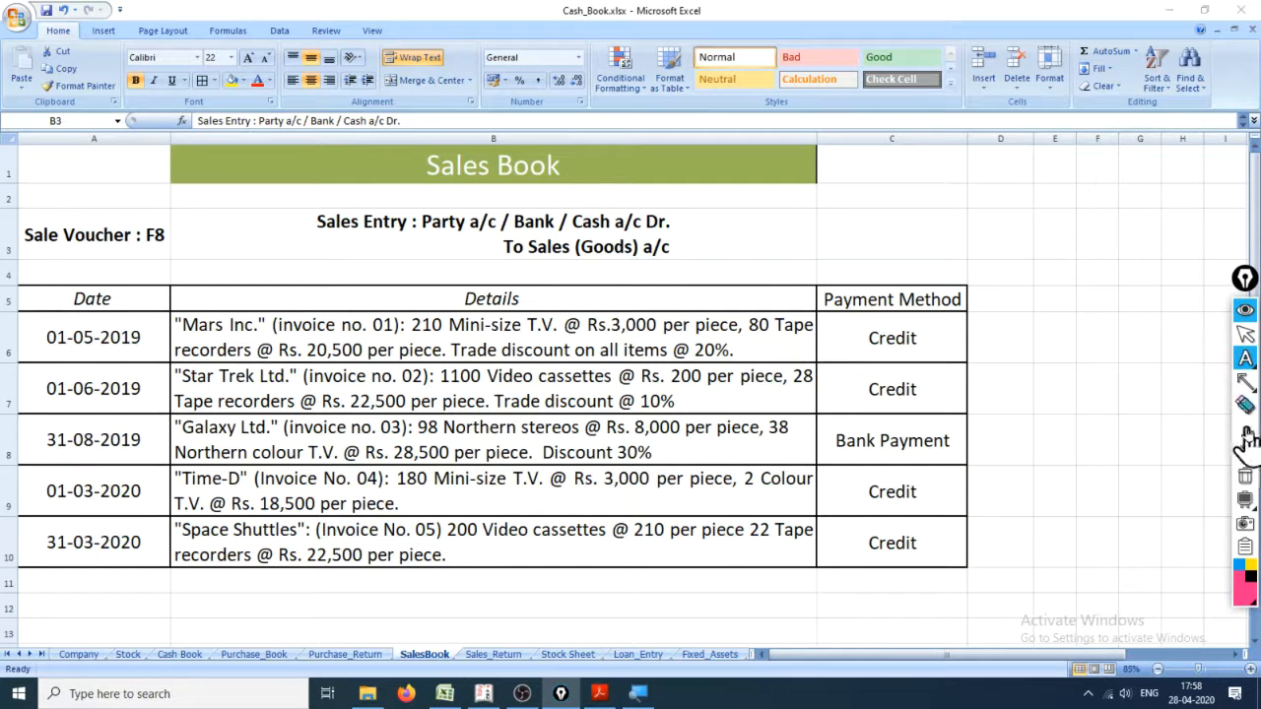
{"action": "mouse_move", "coordinate": [1246, 429]}
{"action": "left_click", "coordinate": [1196, 428]}
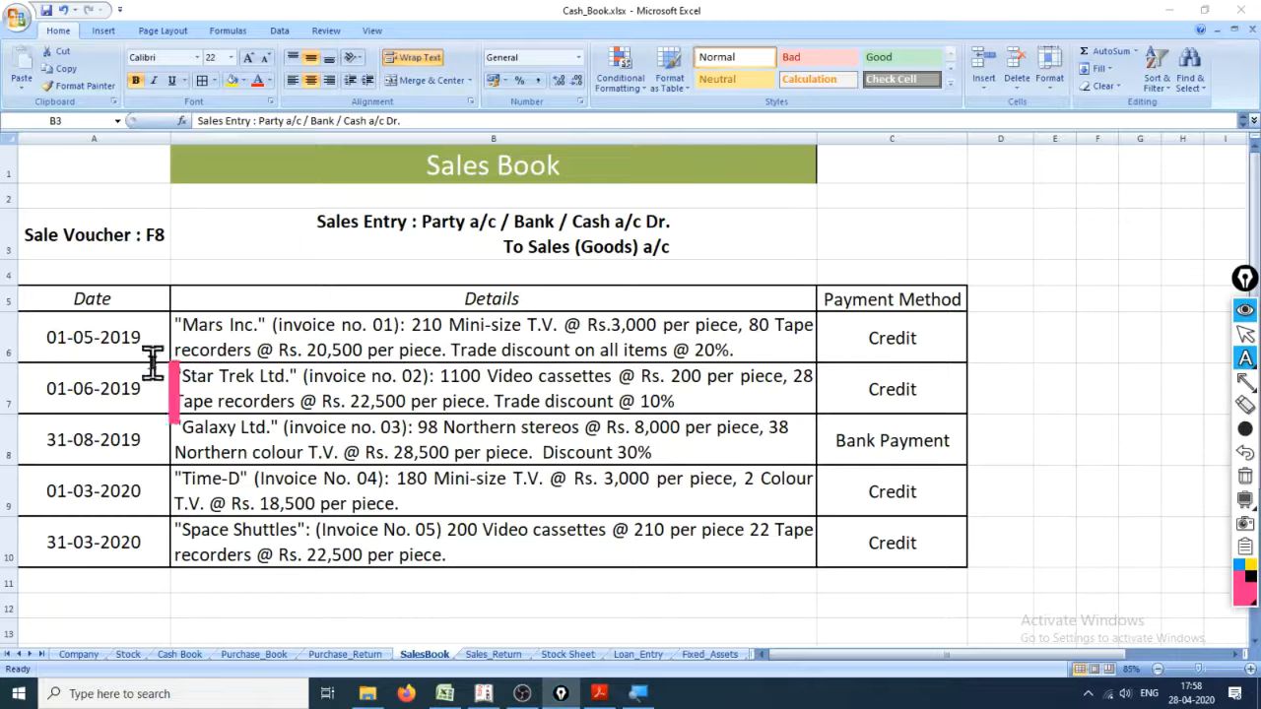
{"action": "left_click", "coordinate": [194, 346]}
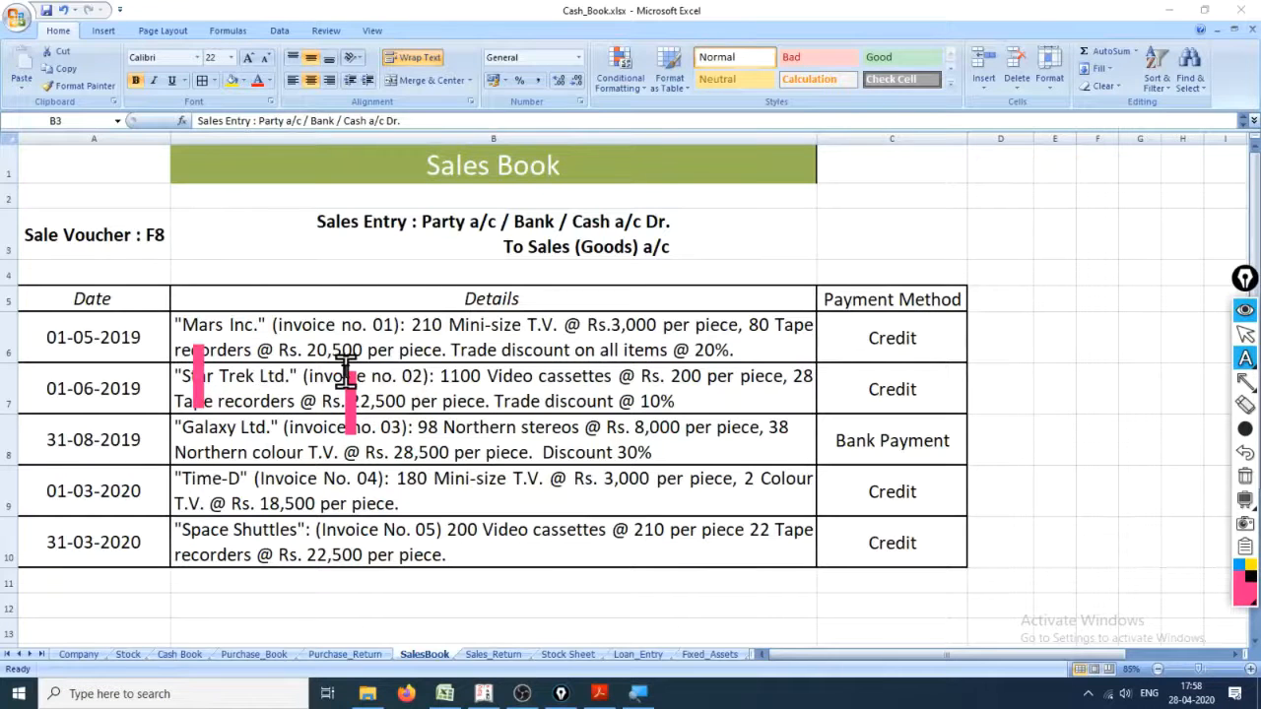
{"action": "type", "text": "Part"}
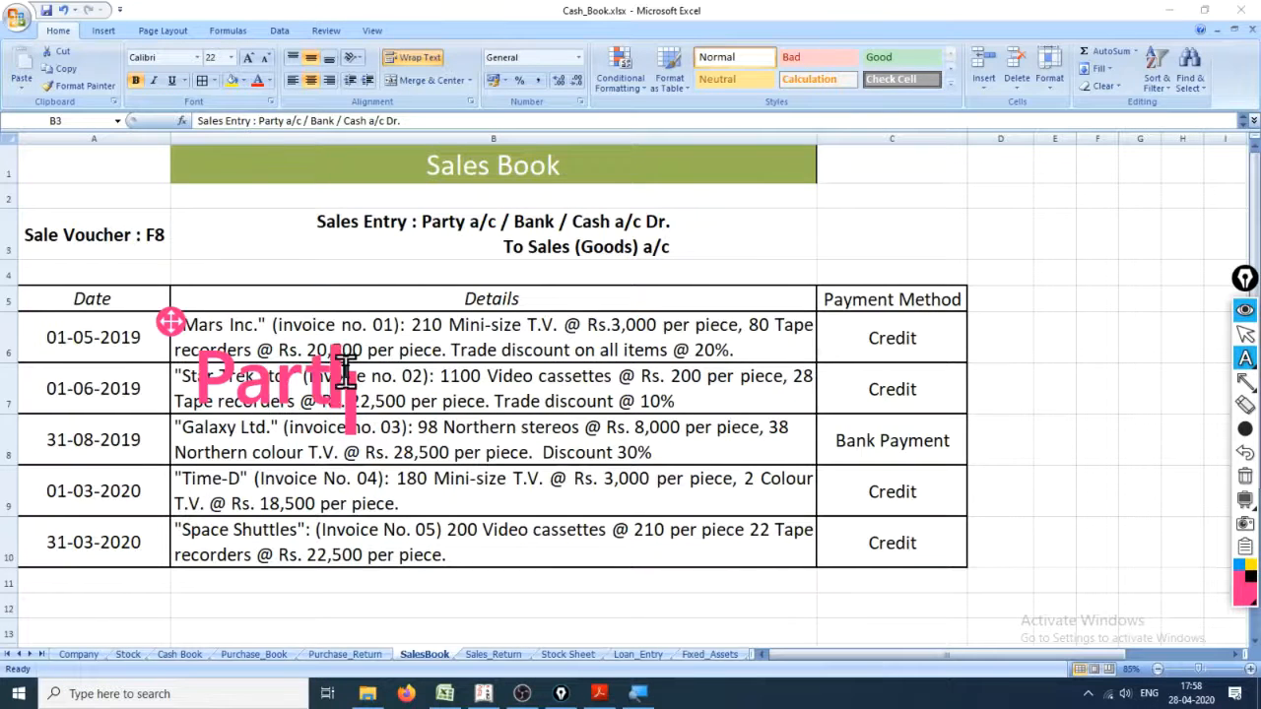
{"action": "type", "text": "y ac dr."}
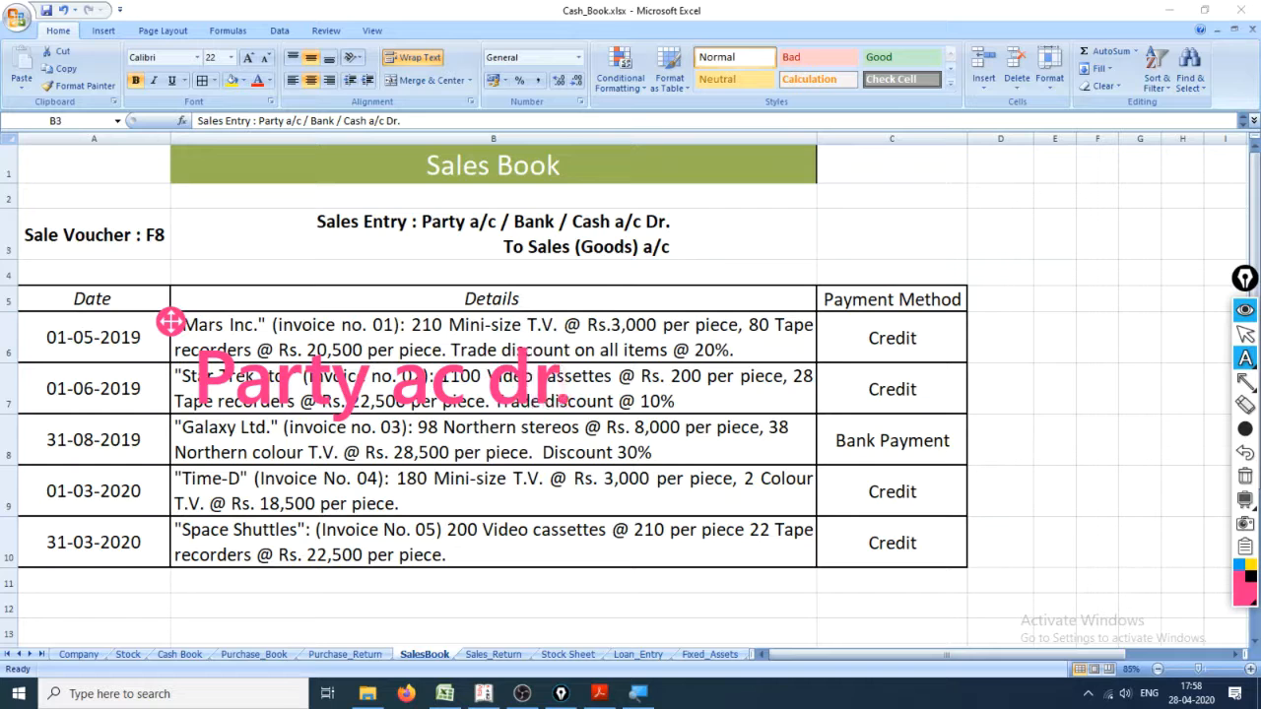
{"action": "key", "text": "Return"}
{"action": "type", "text": "to S"}
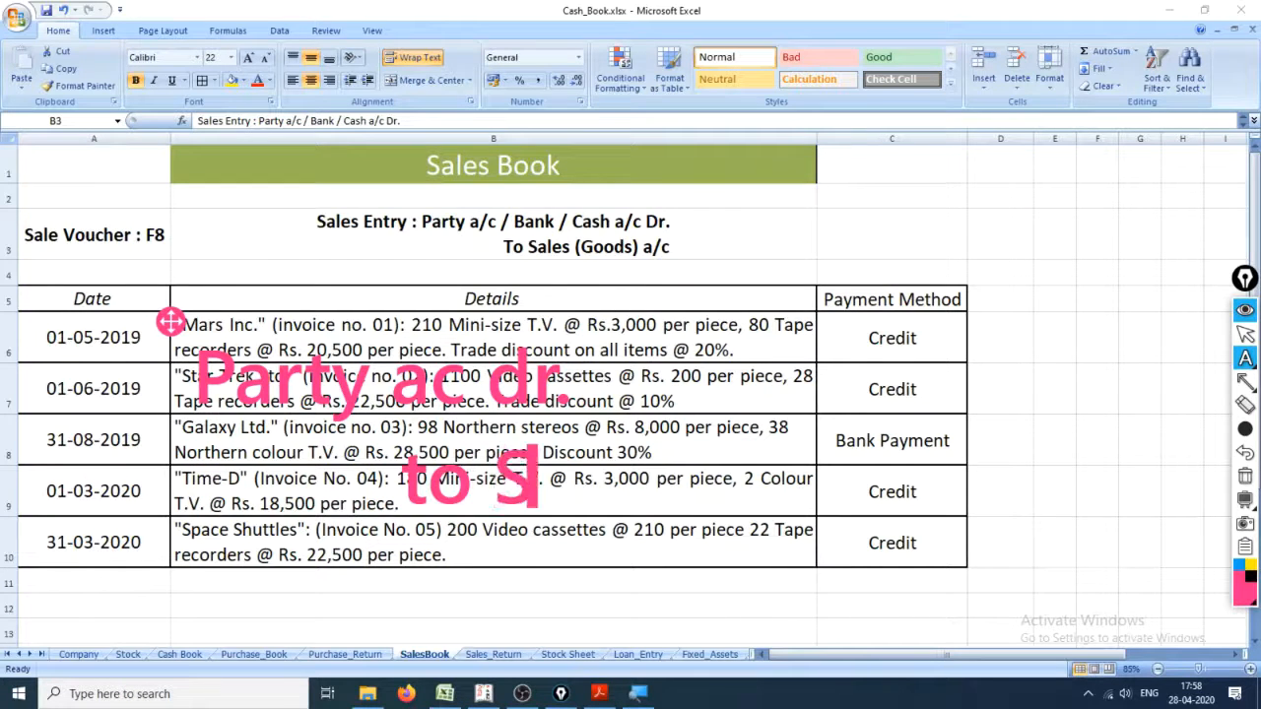
{"action": "type", "text": "ales ("}
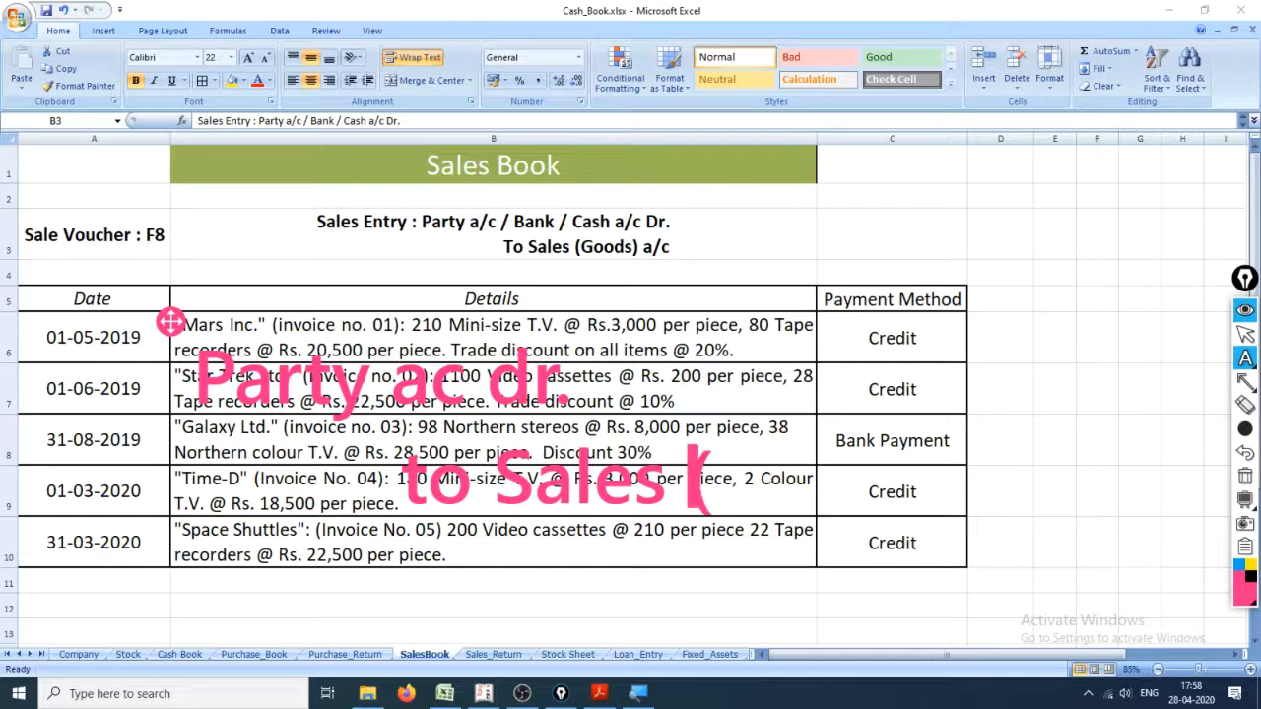
{"action": "type", "text": "Goods)"}
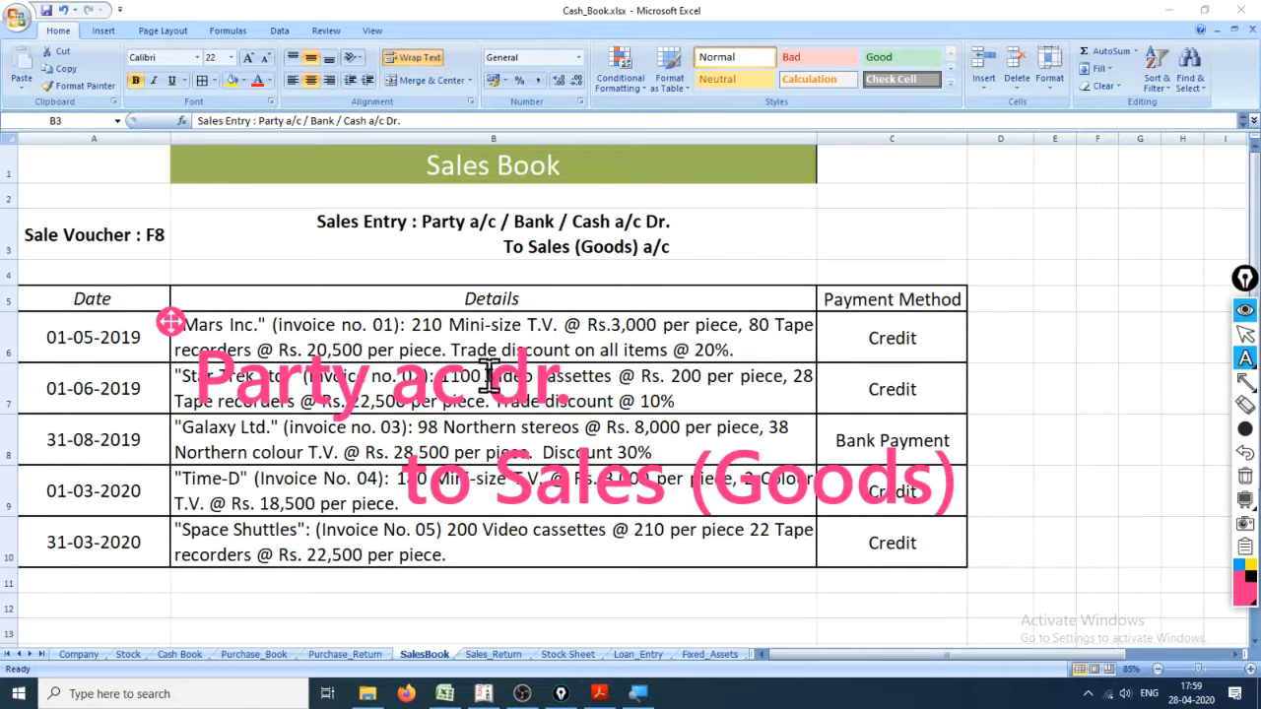
- Underline "Party ac" in the annotation with the pen and handwrite "Bank" and "Cash" beside it
{"action": "mouse_move", "coordinate": [1246, 362]}
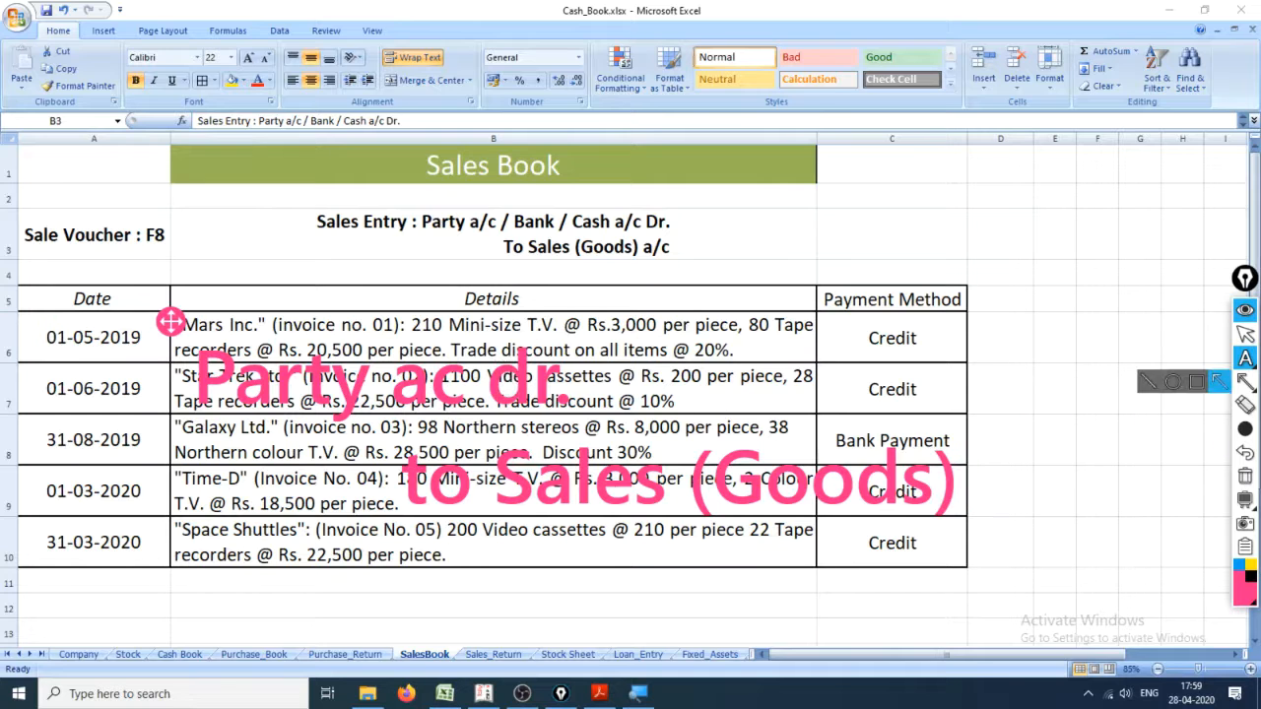
{"action": "left_click", "coordinate": [1175, 362]}
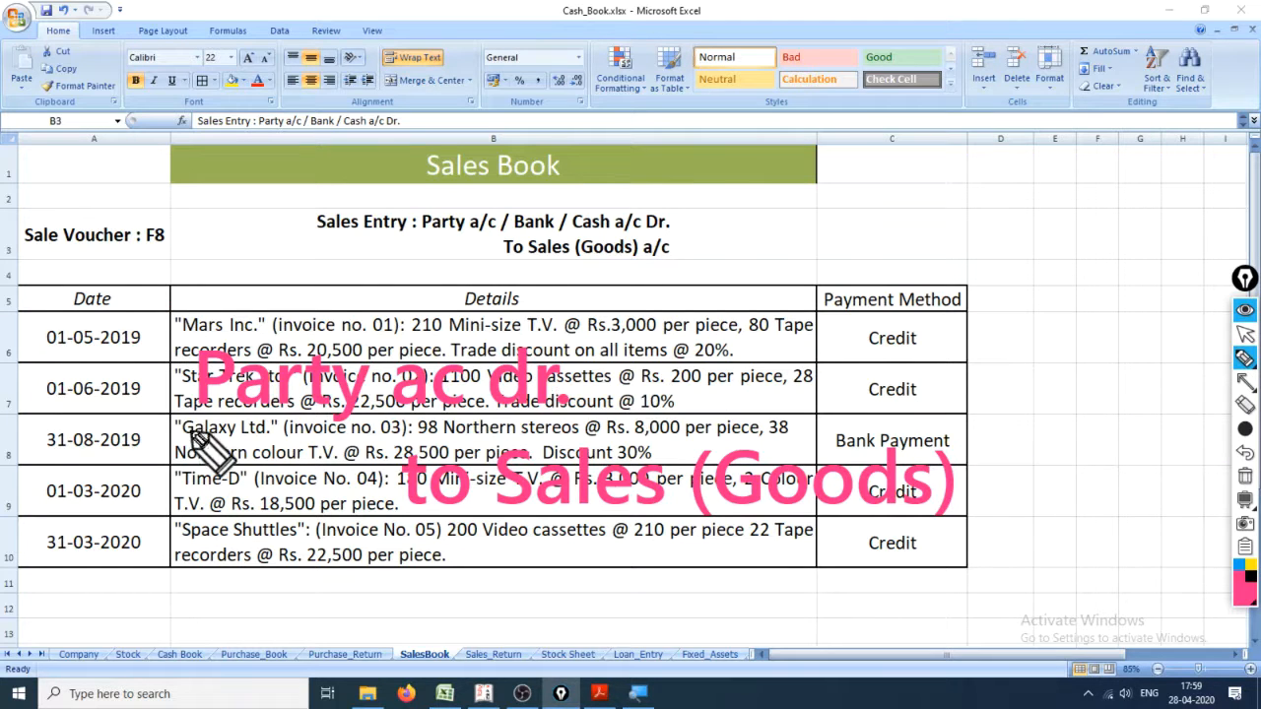
{"action": "left_click_drag", "start_coordinate": [182, 428], "coordinate": [488, 430]}
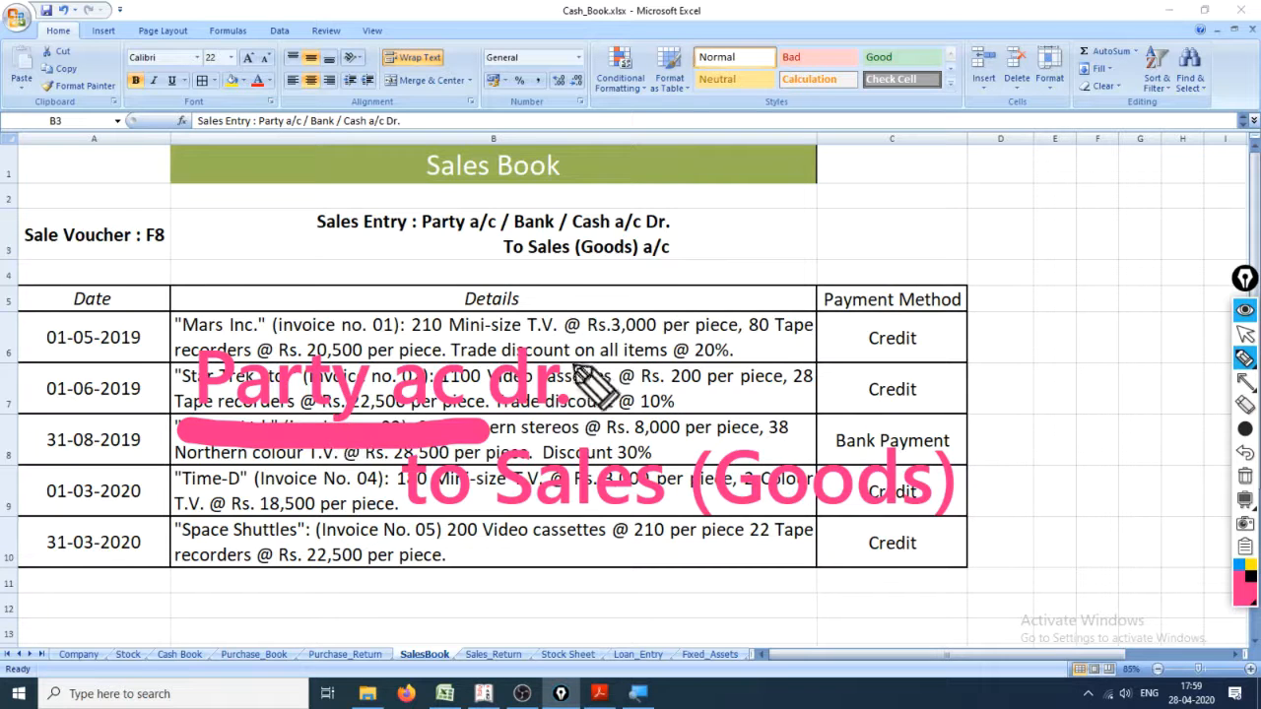
{"action": "mouse_move", "coordinate": [676, 376]}
{"action": "left_mouse_down"}
{"action": "mouse_move", "coordinate": [656, 320]}
{"action": "mouse_move", "coordinate": [719, 361]}
{"action": "mouse_move", "coordinate": [713, 412]}
{"action": "mouse_move", "coordinate": [794, 361]}
{"action": "mouse_move", "coordinate": [827, 404]}
{"action": "mouse_move", "coordinate": [880, 351]}
{"action": "mouse_move", "coordinate": [979, 298]}
{"action": "mouse_move", "coordinate": [1069, 413]}
{"action": "left_mouse_up"}
{"action": "left_click_drag", "start_coordinate": [891, 193], "coordinate": [918, 301]}
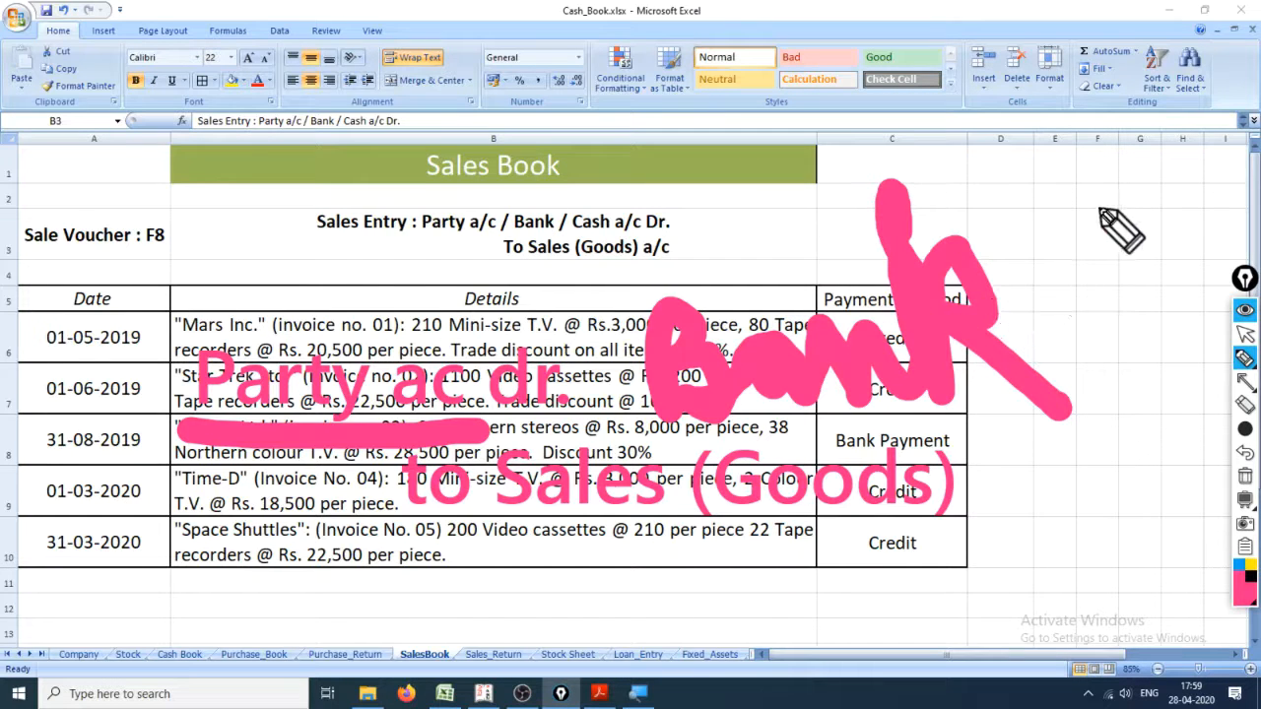
{"action": "mouse_move", "coordinate": [1090, 194]}
{"action": "left_mouse_down"}
{"action": "mouse_move", "coordinate": [1037, 219]}
{"action": "mouse_move", "coordinate": [1145, 247]}
{"action": "mouse_move", "coordinate": [1180, 236]}
{"action": "mouse_move", "coordinate": [1244, 169]}
{"action": "mouse_move", "coordinate": [1249, 246]}
{"action": "left_mouse_up"}
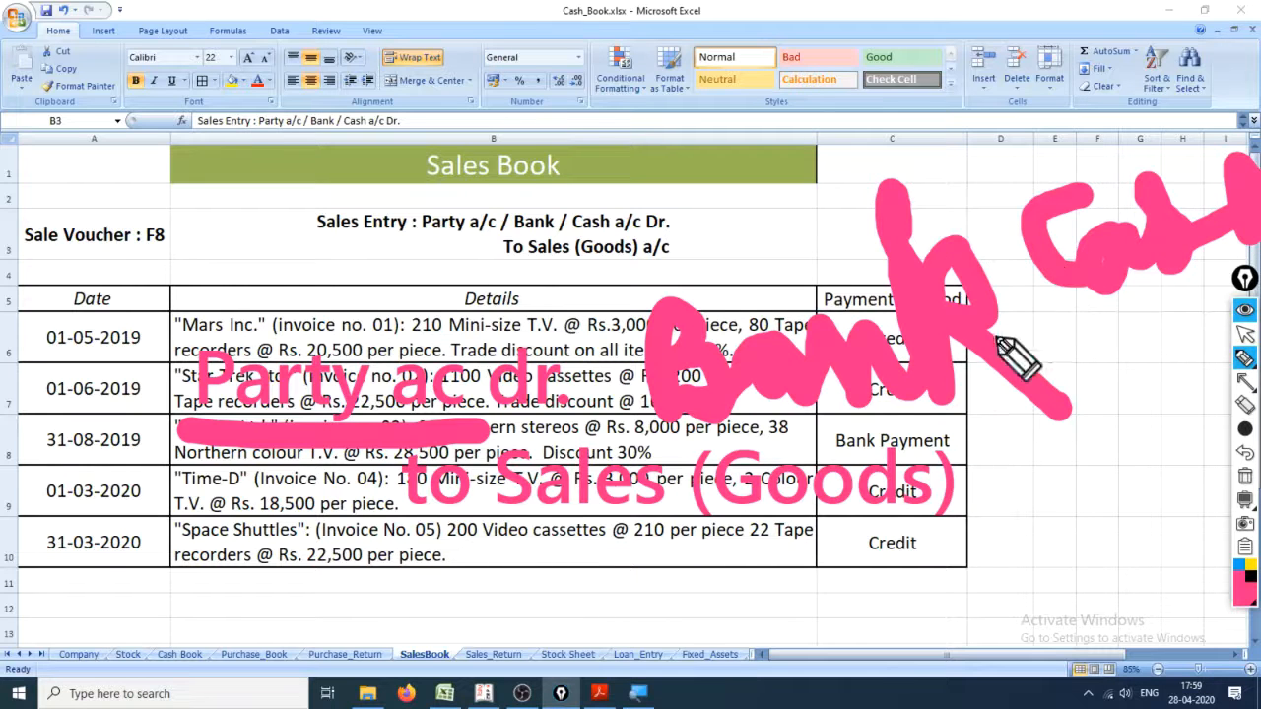
{"action": "mouse_move", "coordinate": [507, 261]}
{"action": "left_mouse_down"}
{"action": "mouse_move", "coordinate": [616, 254]}
{"action": "mouse_move", "coordinate": [741, 213]}
{"action": "left_mouse_up"}
- Clear all annotations from the Sales Book sheet and leave drawing mode
{"action": "key", "text": "ctrl+shift+c"}
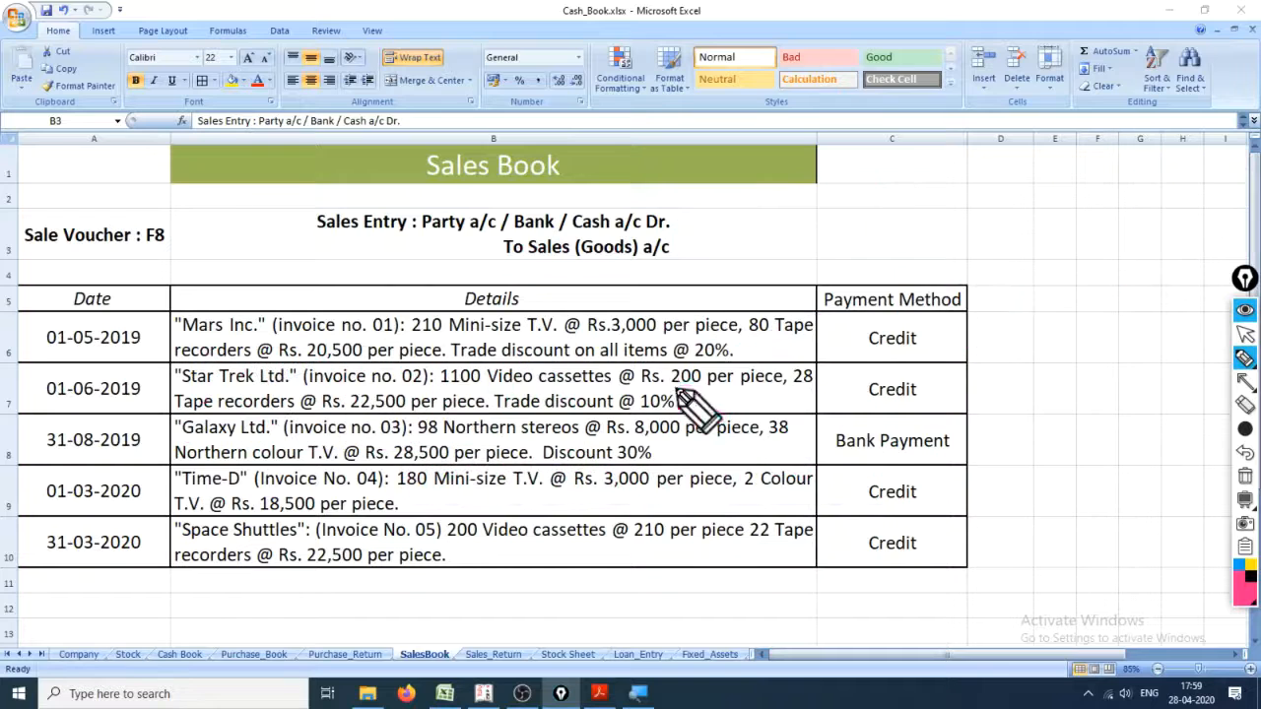
{"action": "key", "text": "ctrl+shift+1"}
{"action": "left_click", "coordinate": [1246, 311]}
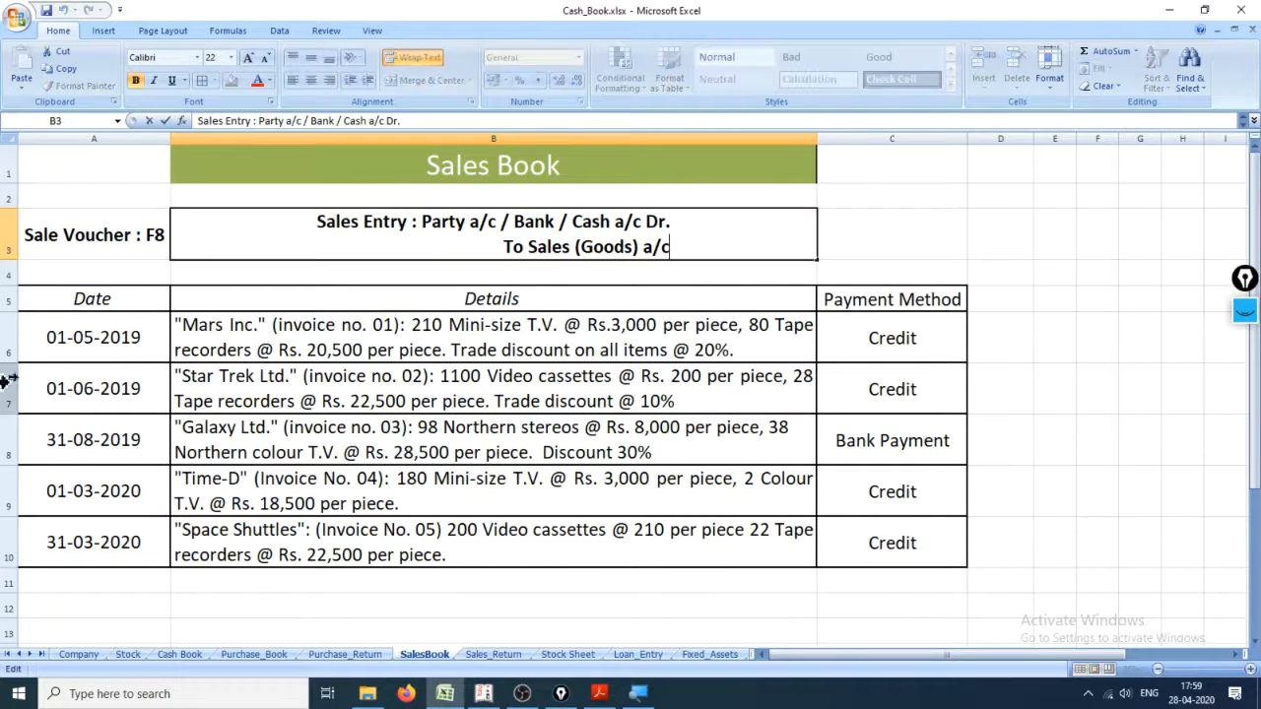
- Review the date, invoice details and payment method of the Mars Inc. sale in the first table row
{"action": "left_click", "coordinate": [120, 352]}
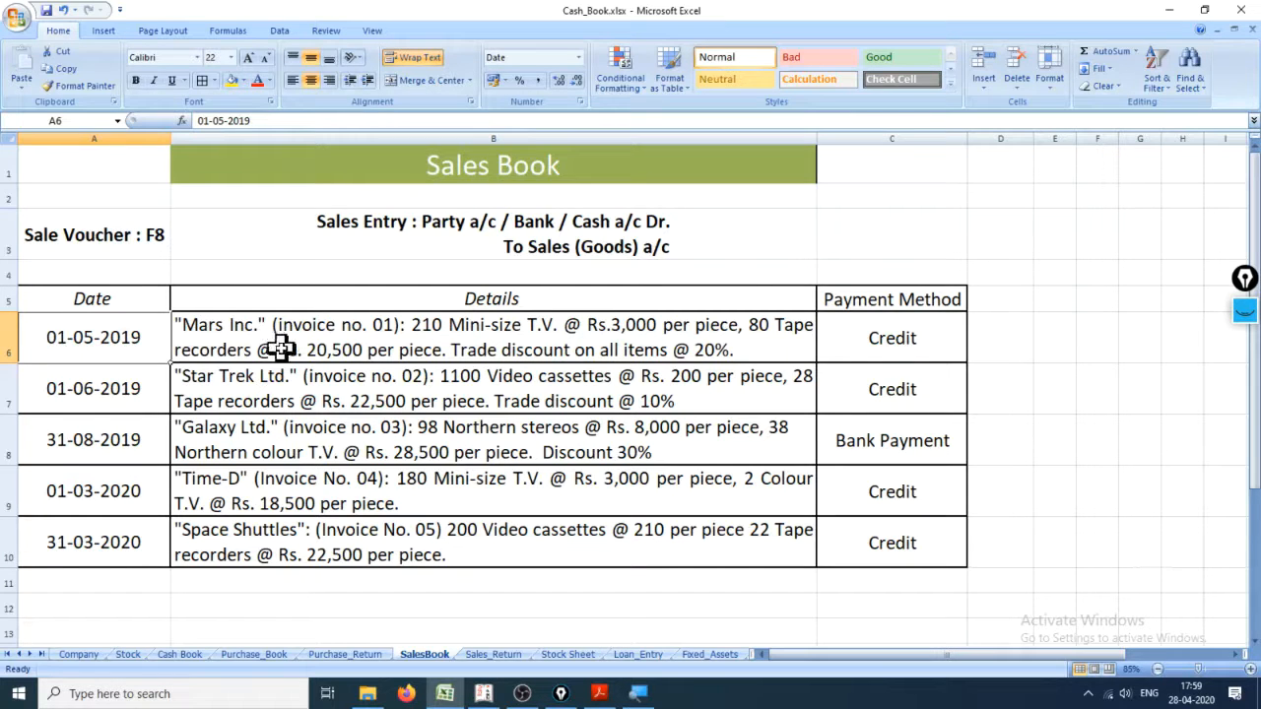
{"action": "left_click", "coordinate": [386, 331]}
{"action": "left_click", "coordinate": [384, 392]}
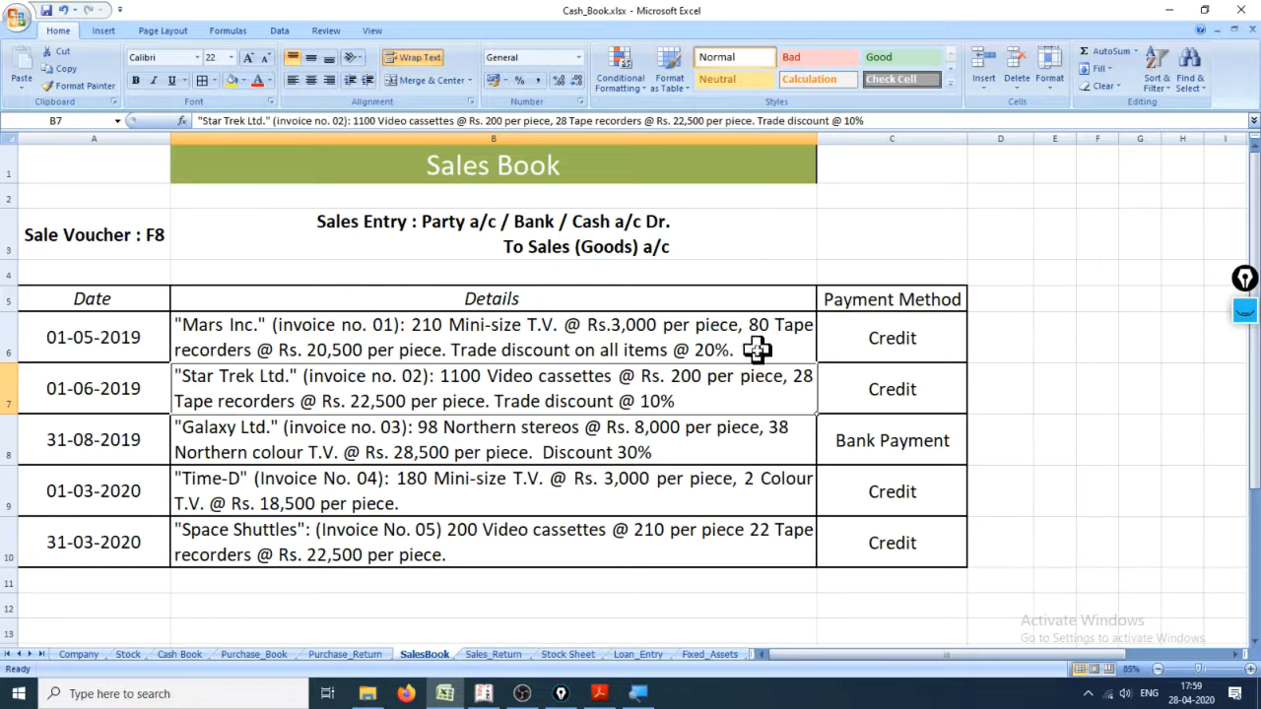
{"action": "left_click", "coordinate": [899, 347]}
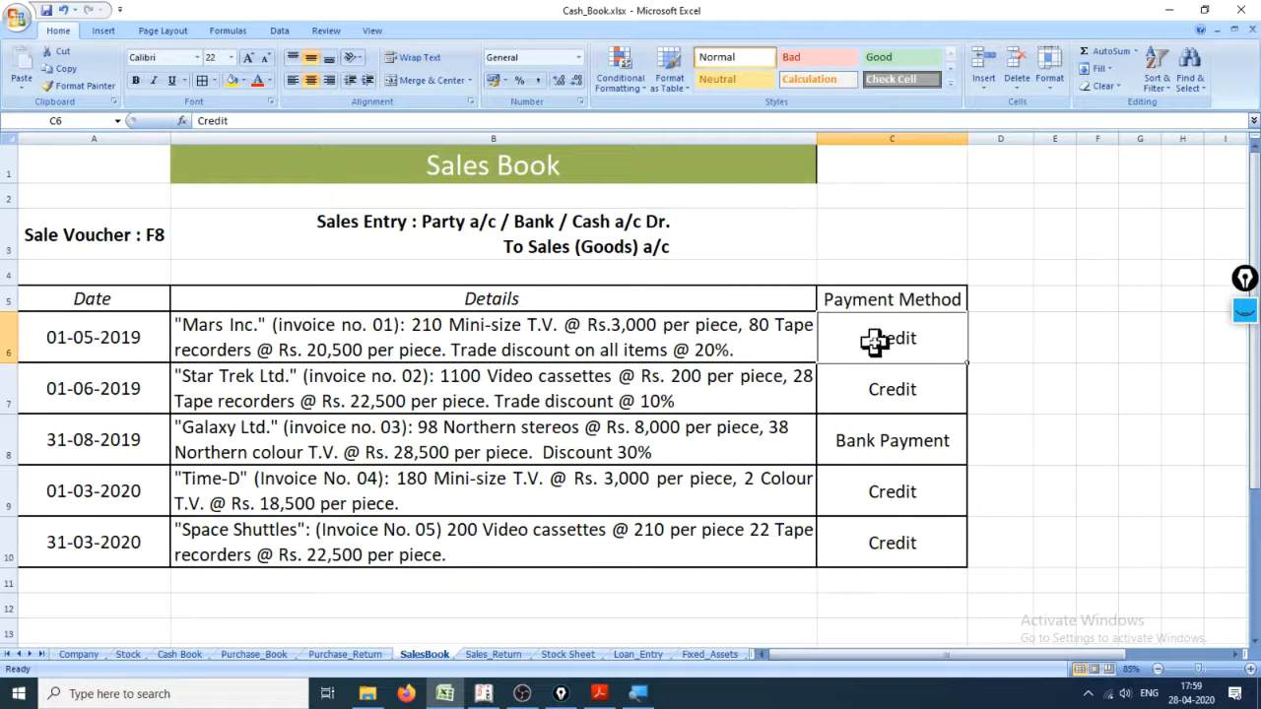
{"action": "left_click", "coordinate": [128, 338]}
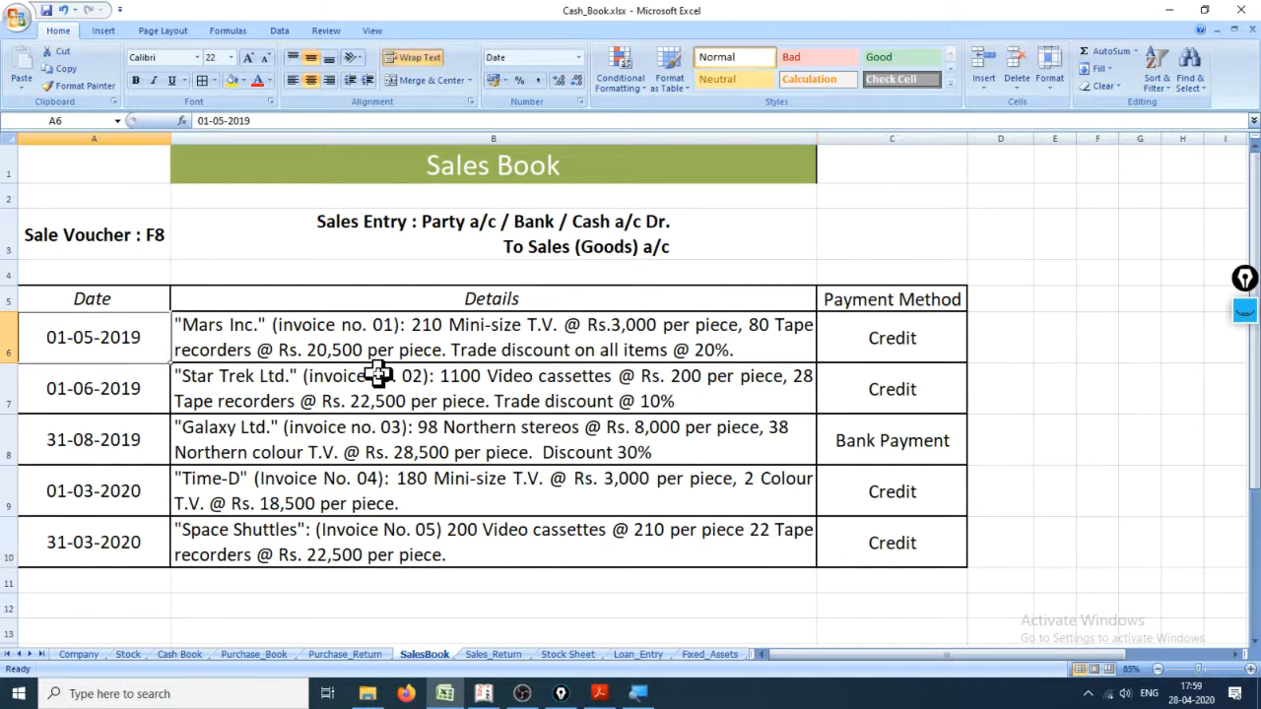
- Switch to Tally.ERP 9 and open Accounting Voucher Creation with the Sales voucher type
{"action": "key", "text": "alt+Tab"}
{"action": "key", "text": "Tab"}
{"action": "key", "text": "Tab"}
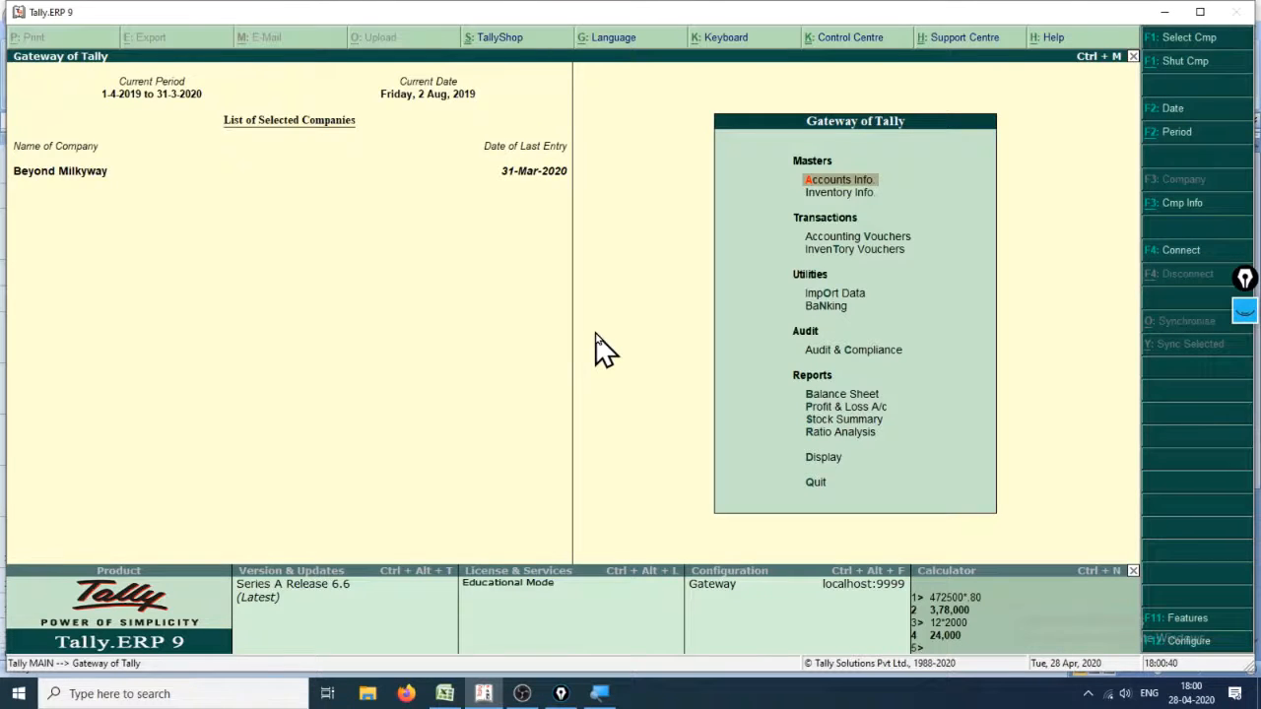
{"action": "key", "text": "v"}
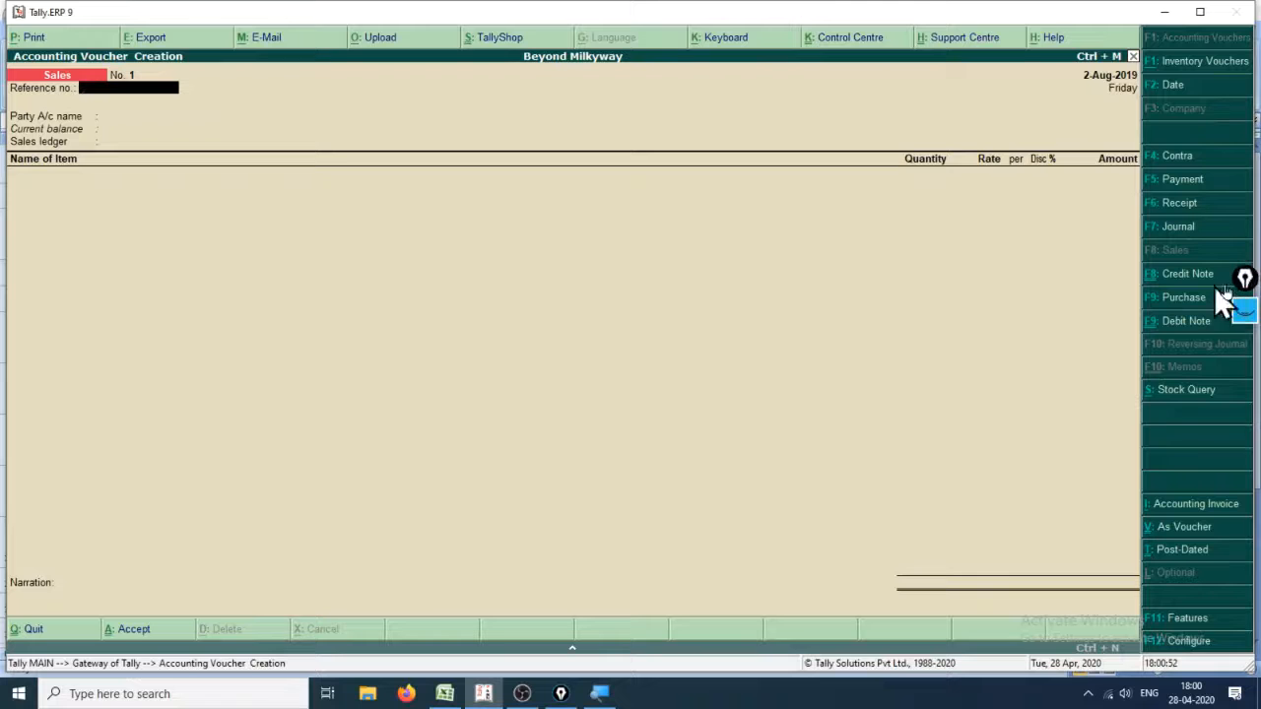
- Handwrite "F8" on the voucher screen with a thin pen and draw an arrow from it to the Sales voucher type
{"action": "left_click", "coordinate": [1246, 313]}
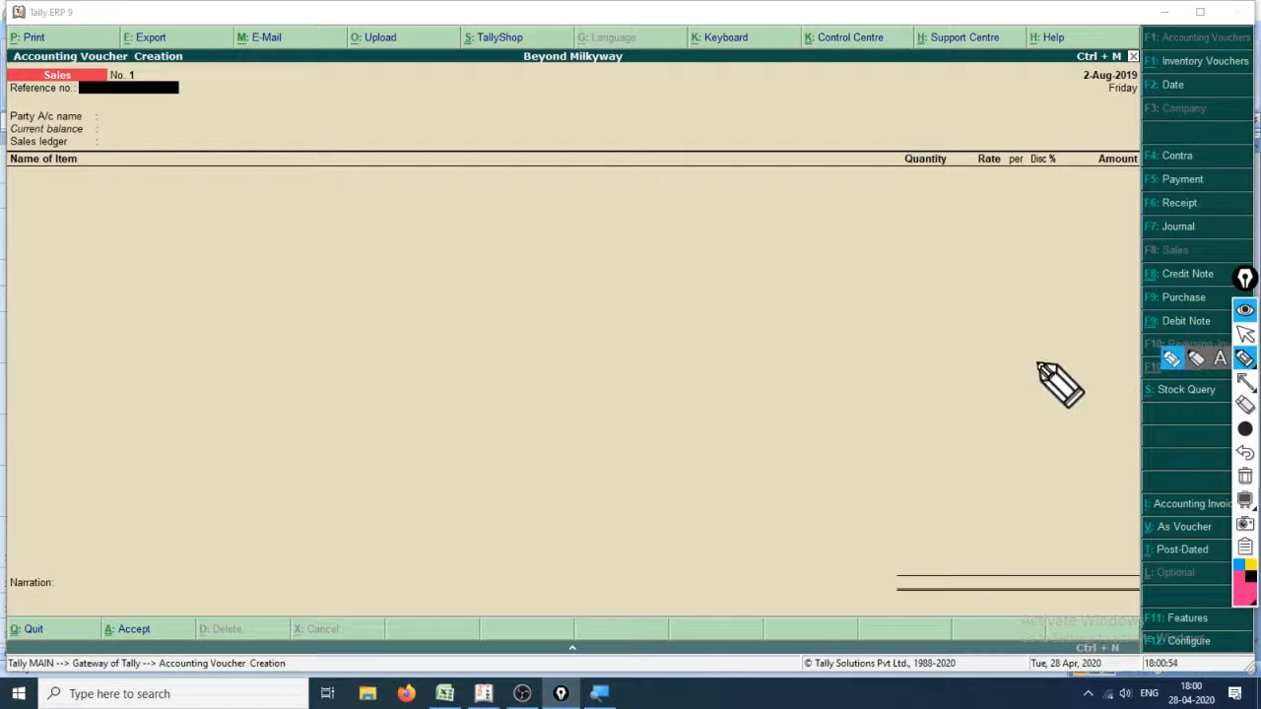
{"action": "mouse_move", "coordinate": [1245, 430]}
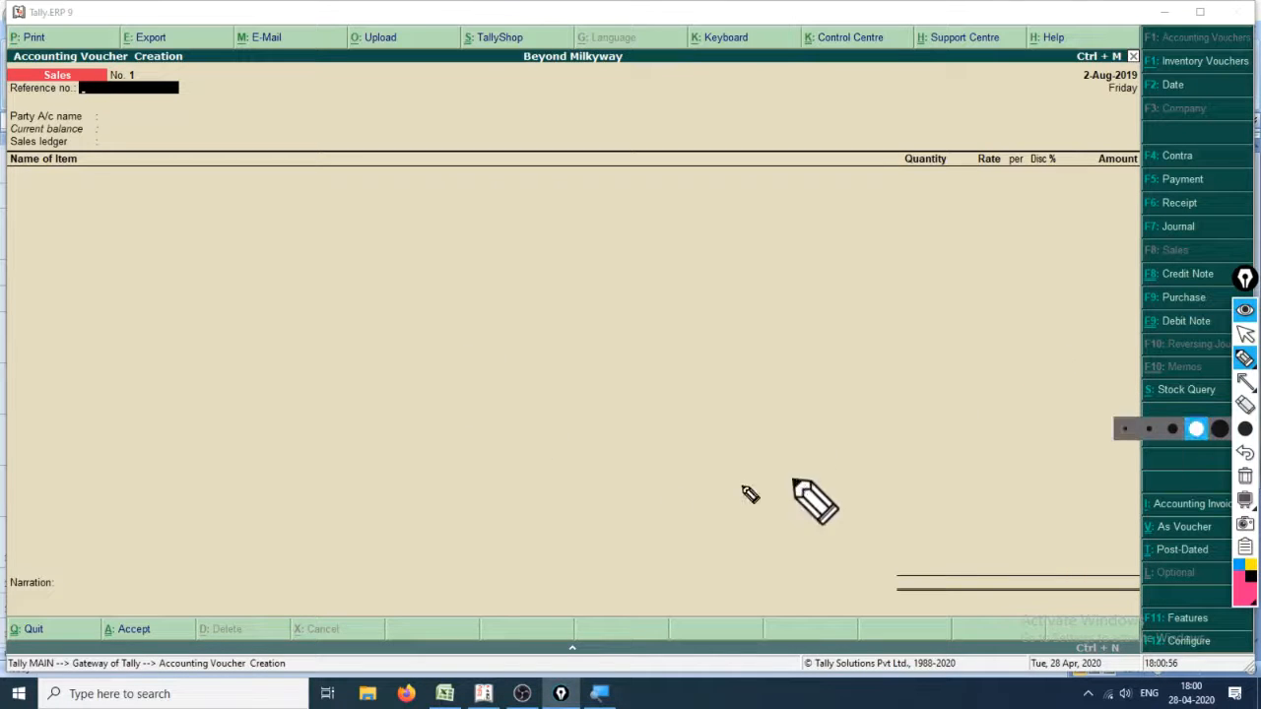
{"action": "left_click_drag", "start_coordinate": [338, 345], "coordinate": [372, 514]}
{"action": "left_click_drag", "start_coordinate": [338, 346], "coordinate": [386, 338]}
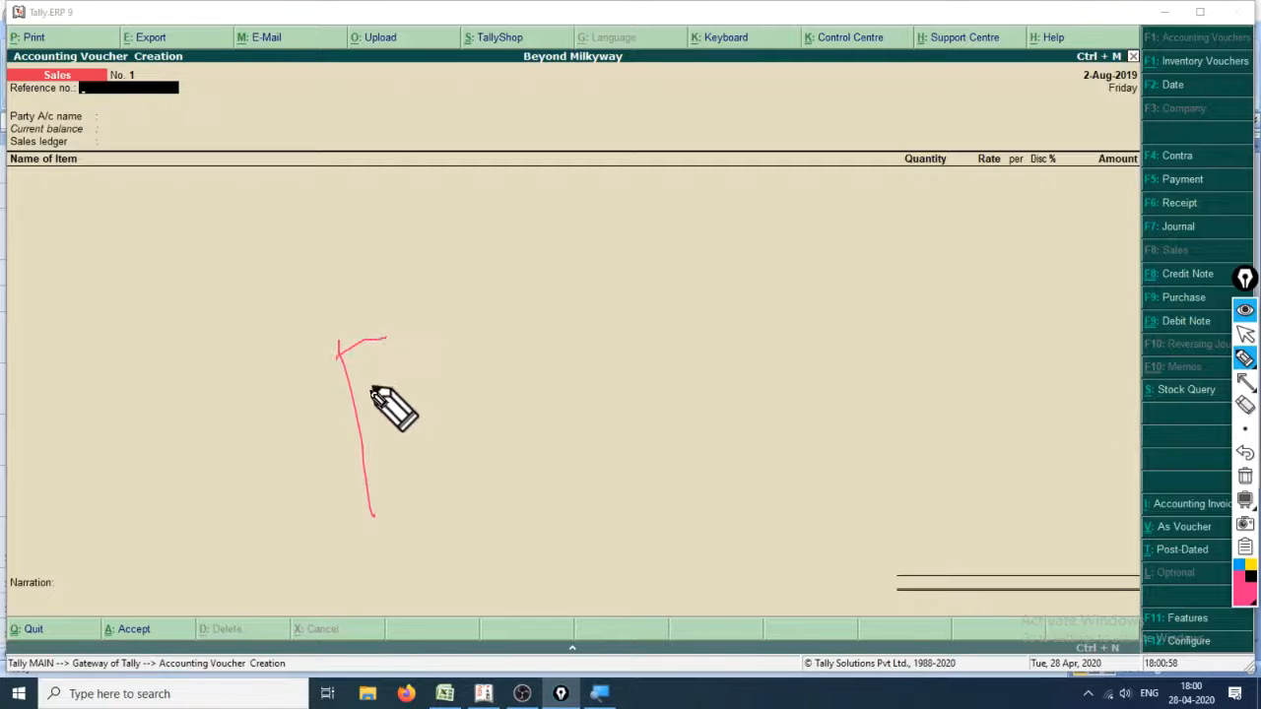
{"action": "left_click_drag", "start_coordinate": [350, 432], "coordinate": [395, 426]}
{"action": "mouse_move", "coordinate": [405, 370]}
{"action": "left_mouse_down"}
{"action": "mouse_move", "coordinate": [487, 309]}
{"action": "mouse_move", "coordinate": [506, 374]}
{"action": "mouse_move", "coordinate": [404, 350]}
{"action": "left_mouse_up"}
{"action": "mouse_move", "coordinate": [555, 376]}
{"action": "left_mouse_down"}
{"action": "mouse_move", "coordinate": [1136, 247]}
{"action": "mouse_move", "coordinate": [1111, 292]}
{"action": "left_mouse_up"}
- Mark the Sales heading, the F8 Sales option and the whole voucher screen with pen outlines, and clear the annotations
{"action": "mouse_move", "coordinate": [99, 110]}
{"action": "left_mouse_down"}
{"action": "mouse_move", "coordinate": [240, 59]}
{"action": "mouse_move", "coordinate": [137, 98]}
{"action": "left_mouse_up"}
{"action": "mouse_move", "coordinate": [1148, 246]}
{"action": "left_mouse_down"}
{"action": "mouse_move", "coordinate": [1221, 238]}
{"action": "mouse_move", "coordinate": [1153, 278]}
{"action": "left_mouse_up"}
{"action": "mouse_move", "coordinate": [227, 15]}
{"action": "left_mouse_down"}
{"action": "mouse_move", "coordinate": [1243, 45]}
{"action": "mouse_move", "coordinate": [798, 651]}
{"action": "left_mouse_up"}
{"action": "mouse_move", "coordinate": [581, 695]}
{"action": "left_mouse_down"}
{"action": "mouse_move", "coordinate": [174, 174]}
{"action": "mouse_move", "coordinate": [154, 2]}
{"action": "left_mouse_up"}
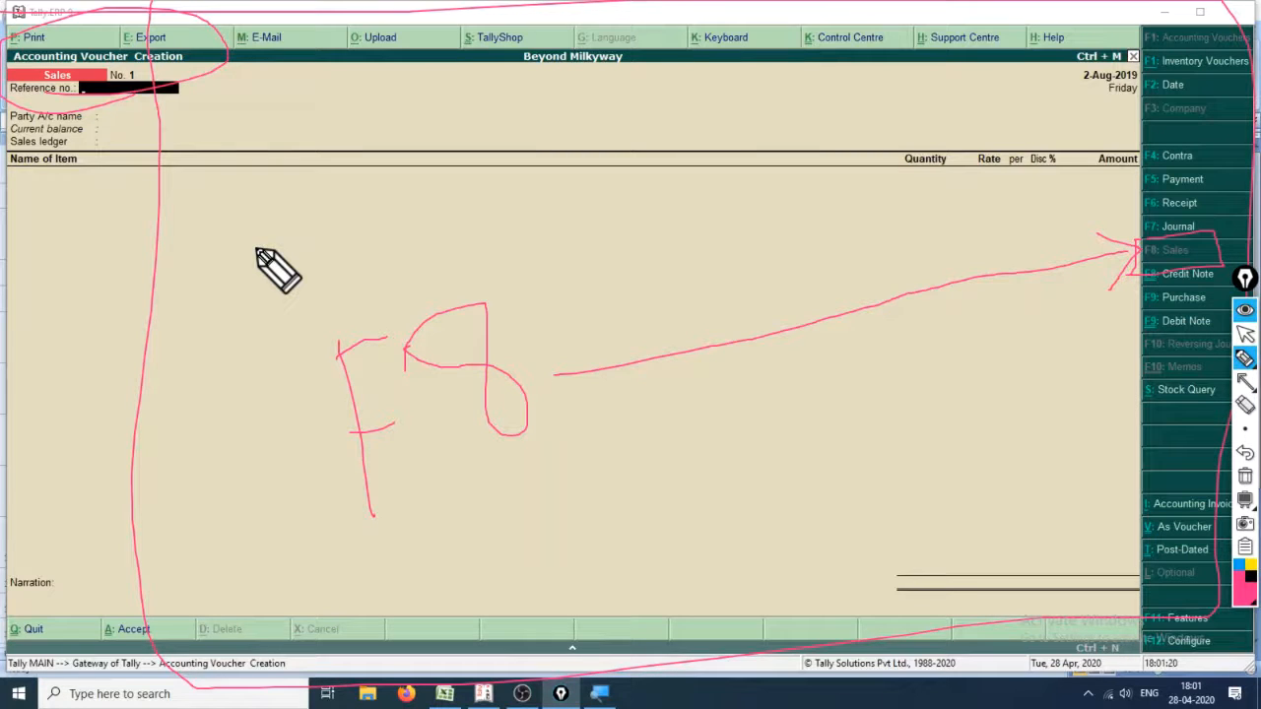
{"action": "key", "text": "Escape"}
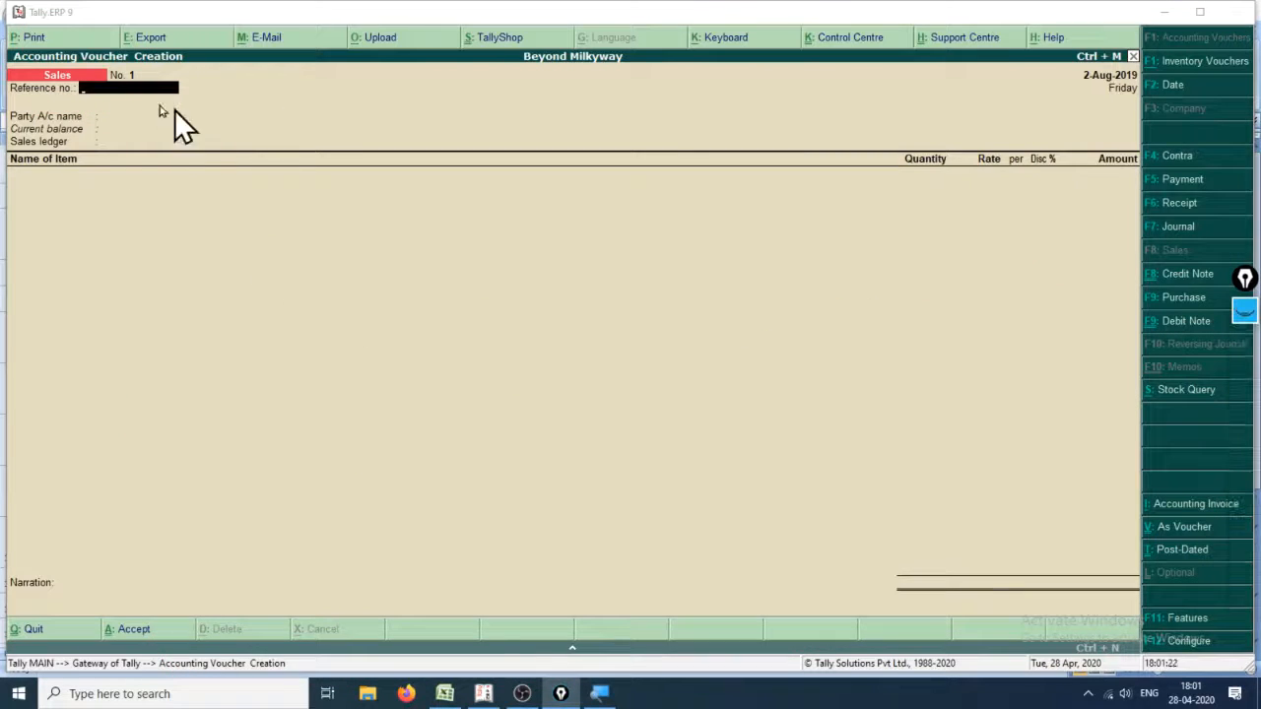
- Check the Mars Inc. sale in the Excel Sales Book, then return to Tally and set the voucher date to 1-5-19
{"action": "left_click", "coordinate": [123, 99]}
{"action": "key", "text": "alt+Tab"}
{"action": "key", "text": "alt+Tab"}
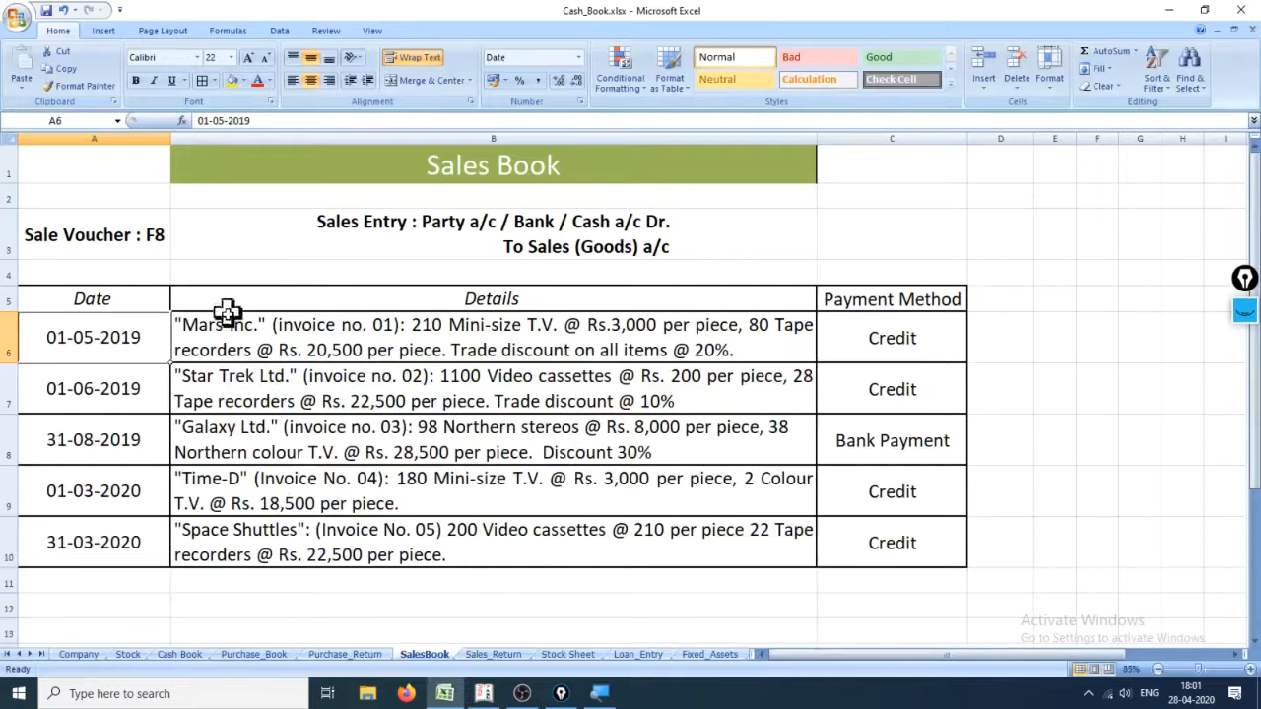
{"action": "key", "text": "alt+Tab"}
{"action": "key", "text": "alt+Tab"}
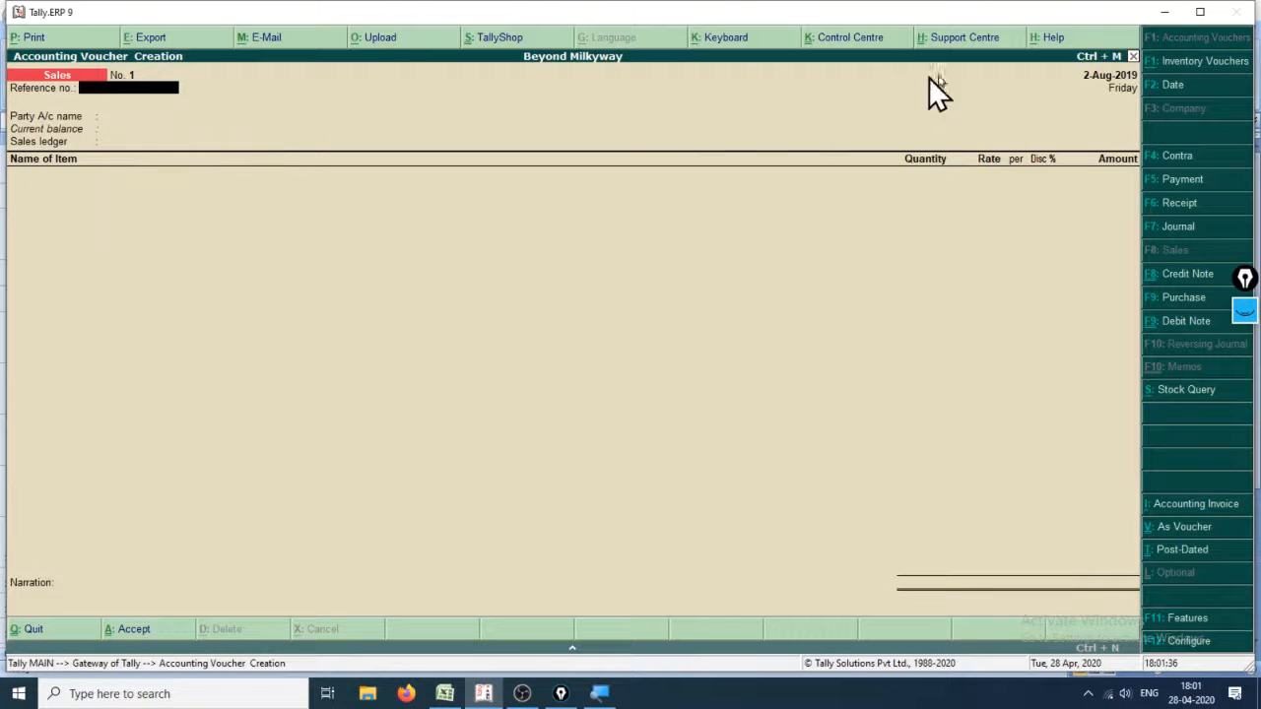
{"action": "key", "text": "F2"}
{"action": "type", "text": "1-5-19"}
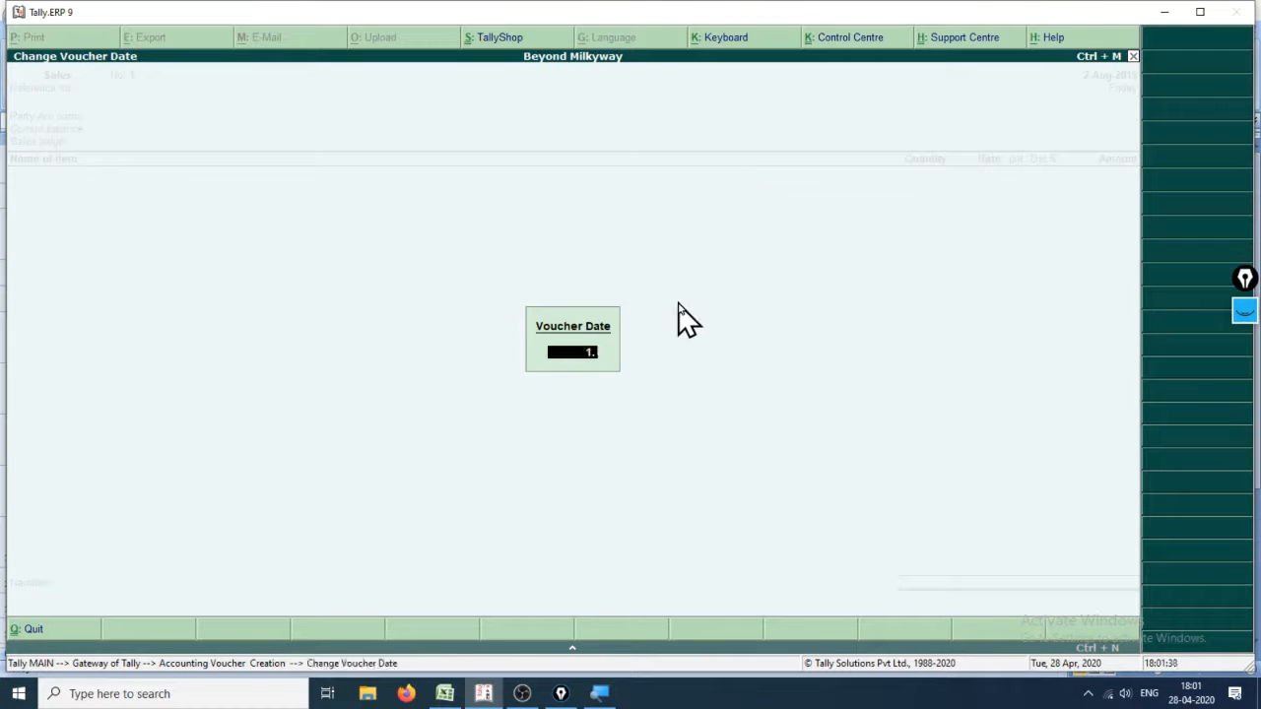
{"action": "key", "text": "Return"}
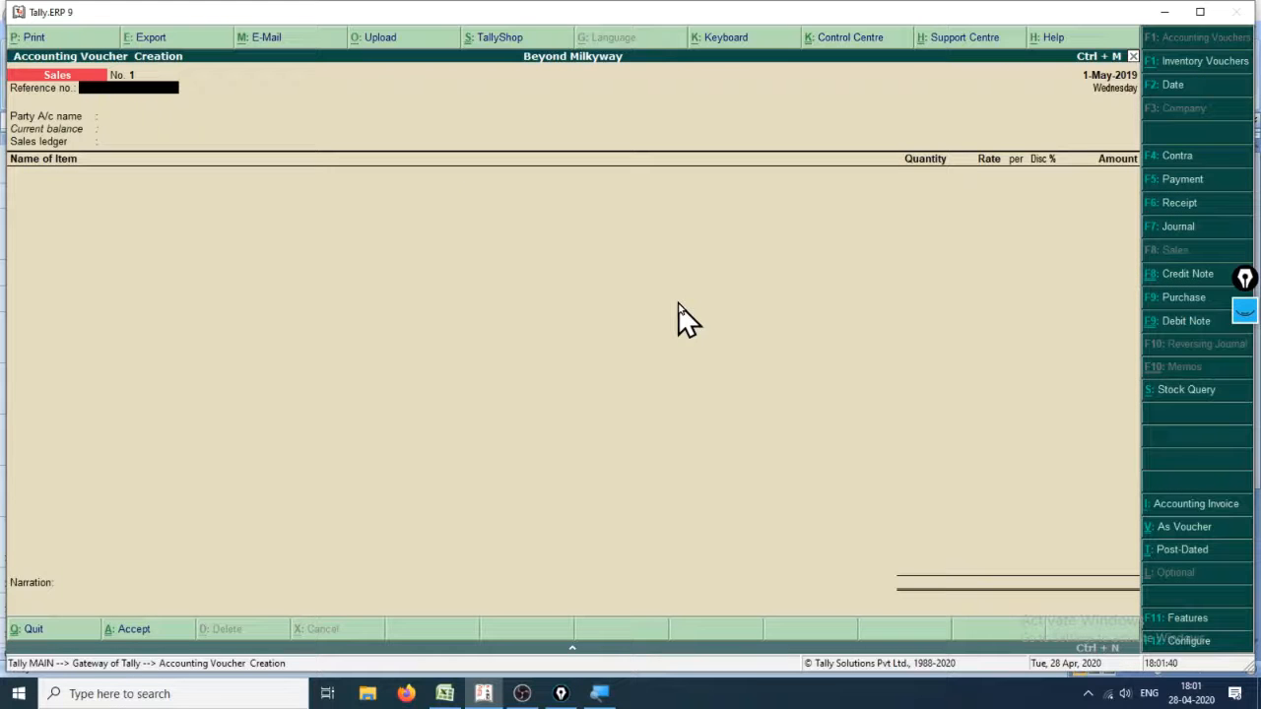
- Enter 01 as the Sales voucher's reference number and check the party name in the Excel Sales Book
{"action": "type", "text": "01"}
{"action": "key", "text": "Return"}
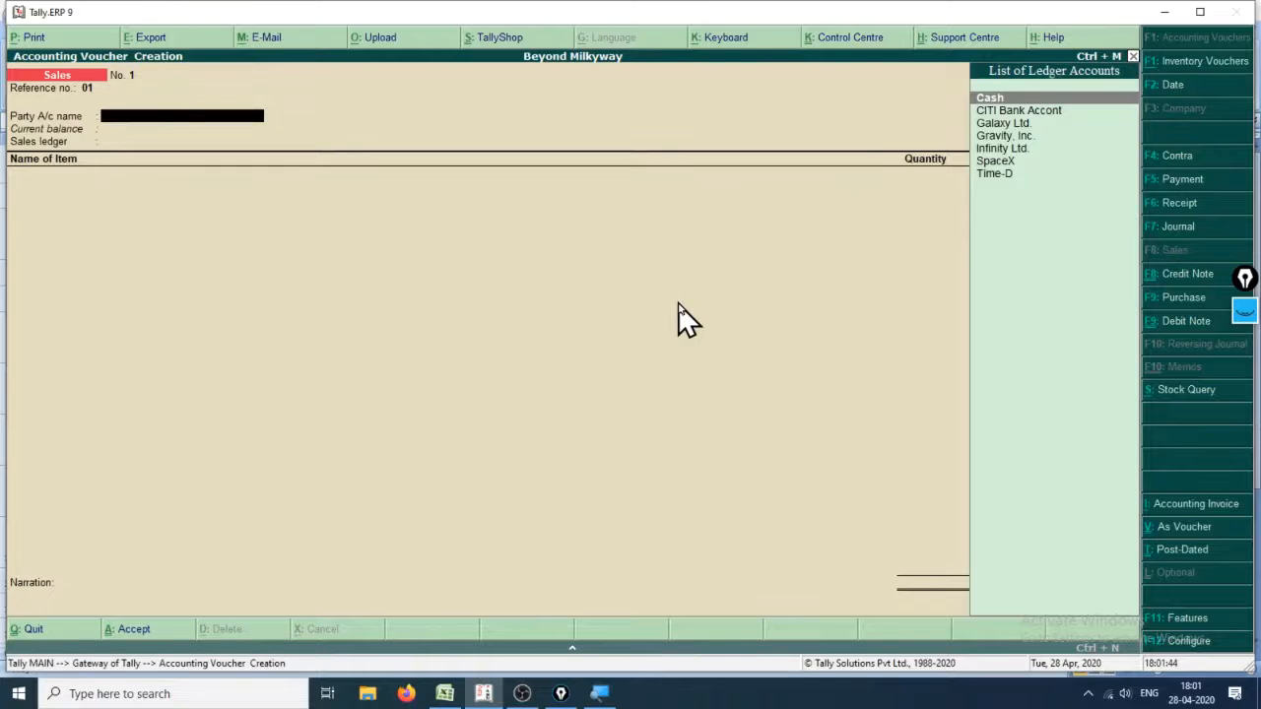
{"action": "key", "text": "alt+Tab"}
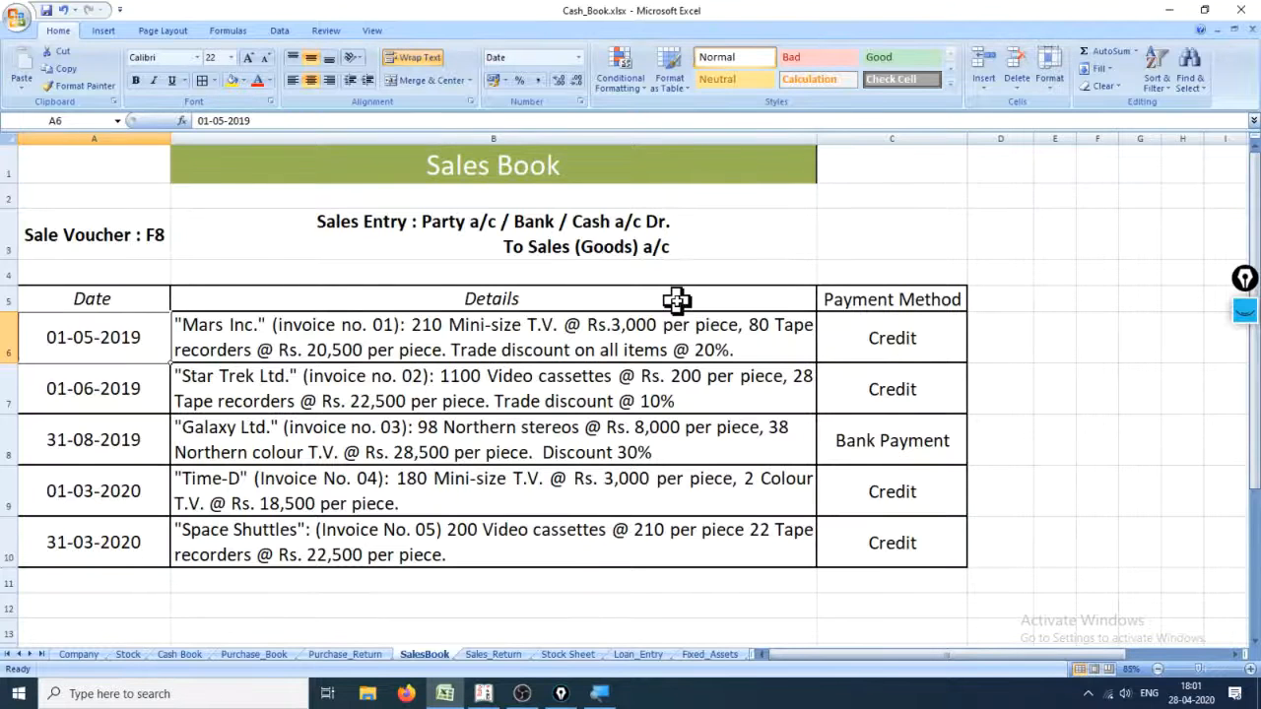
{"action": "key", "text": "alt+Tab"}
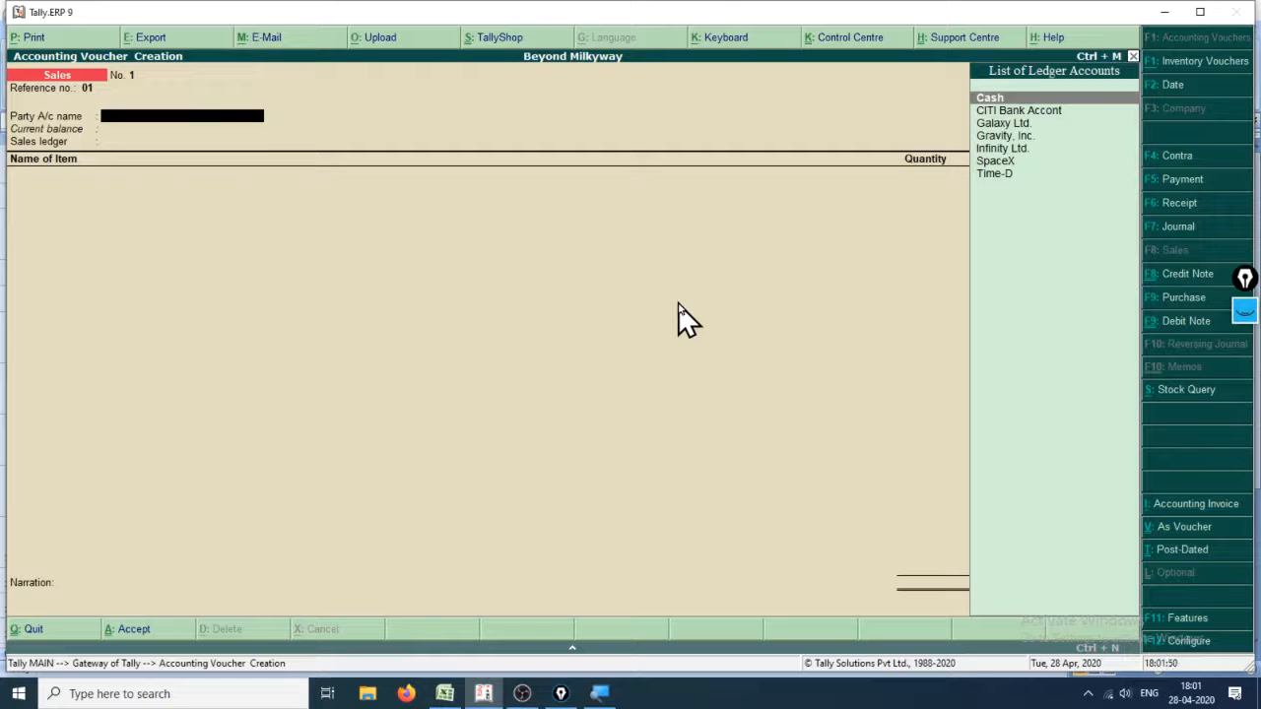
- Add the text annotation "Alt+C" in small lettering on the empty voucher area
{"action": "key", "text": "ctrl+shift+1"}
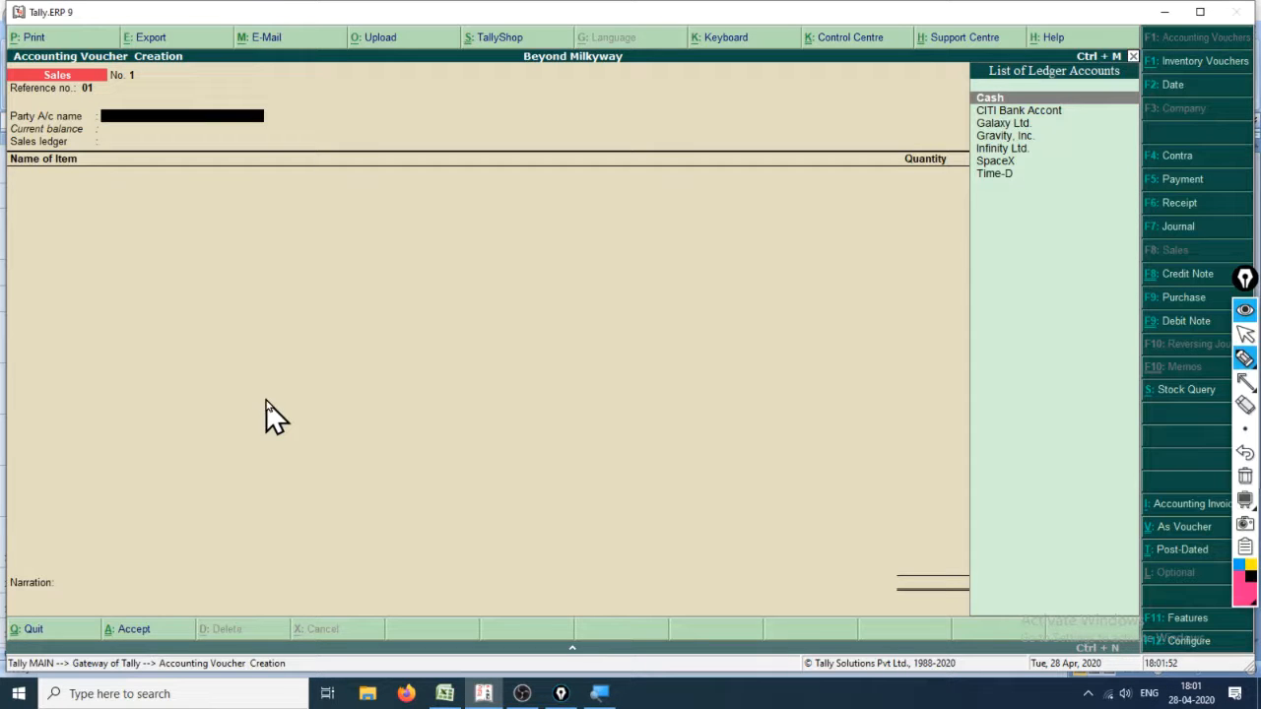
{"action": "key", "text": "t"}
{"action": "left_click", "coordinate": [271, 345]}
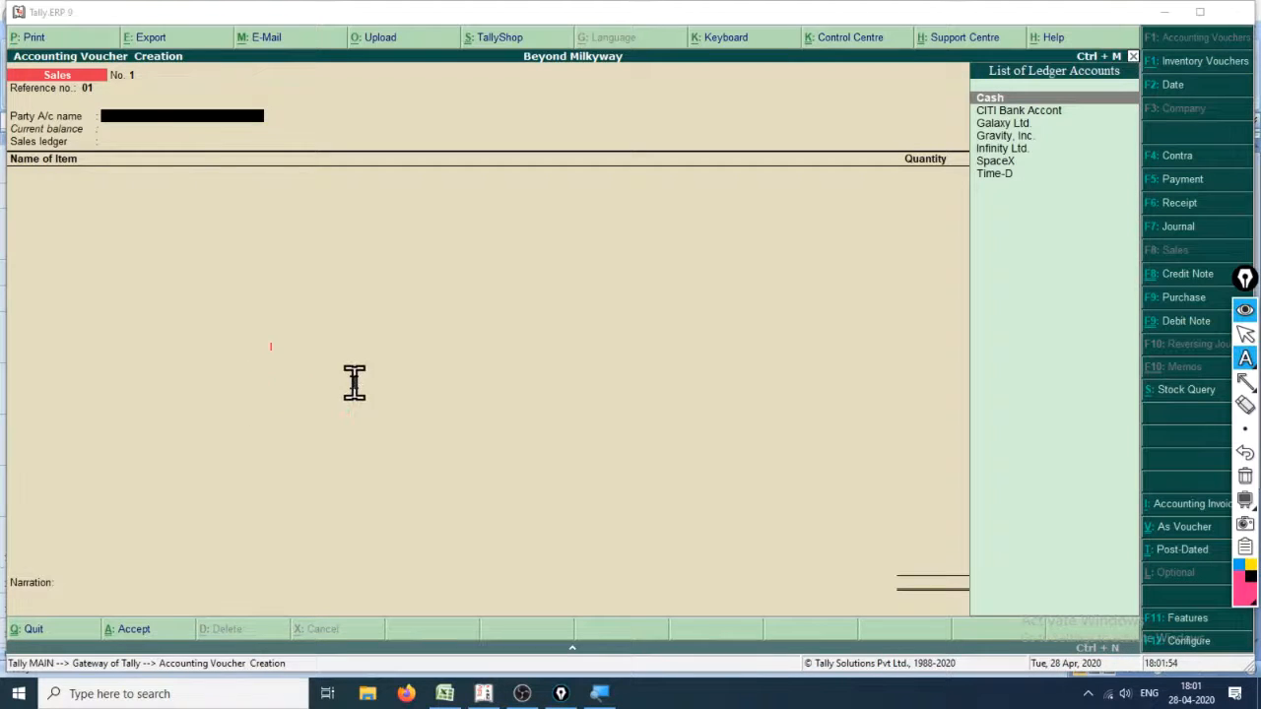
{"action": "type", "text": "Ah-C"}
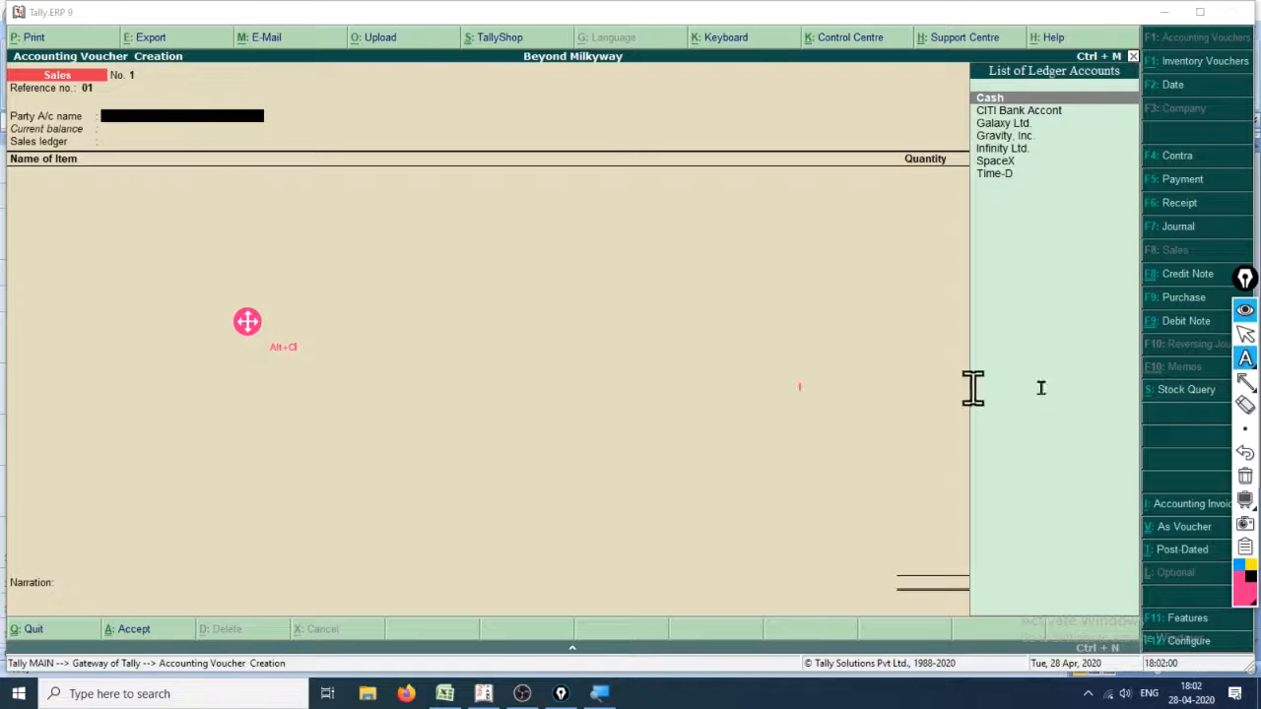
{"action": "left_click", "coordinate": [1245, 337]}
- Write "Alt+C to Create Ledger" in large annotation text across the voucher screen, and clear the annotations
{"action": "mouse_move", "coordinate": [1247, 368]}
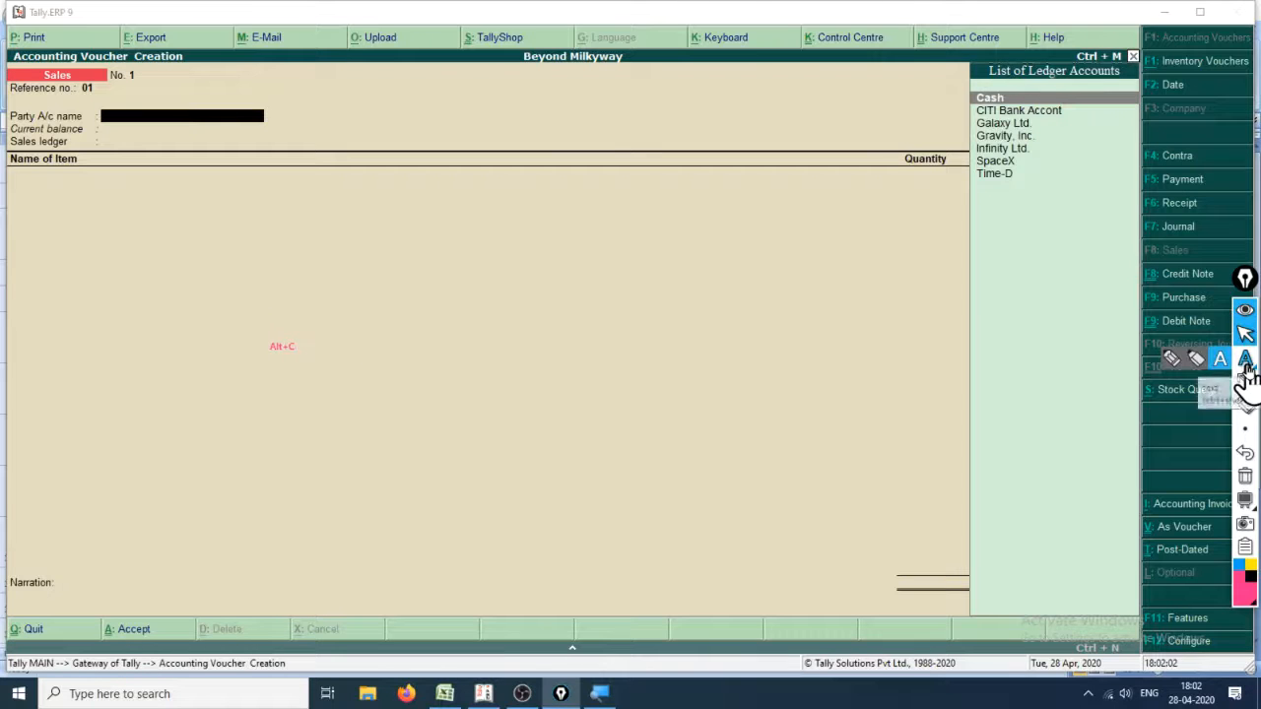
{"action": "left_click", "coordinate": [1174, 361]}
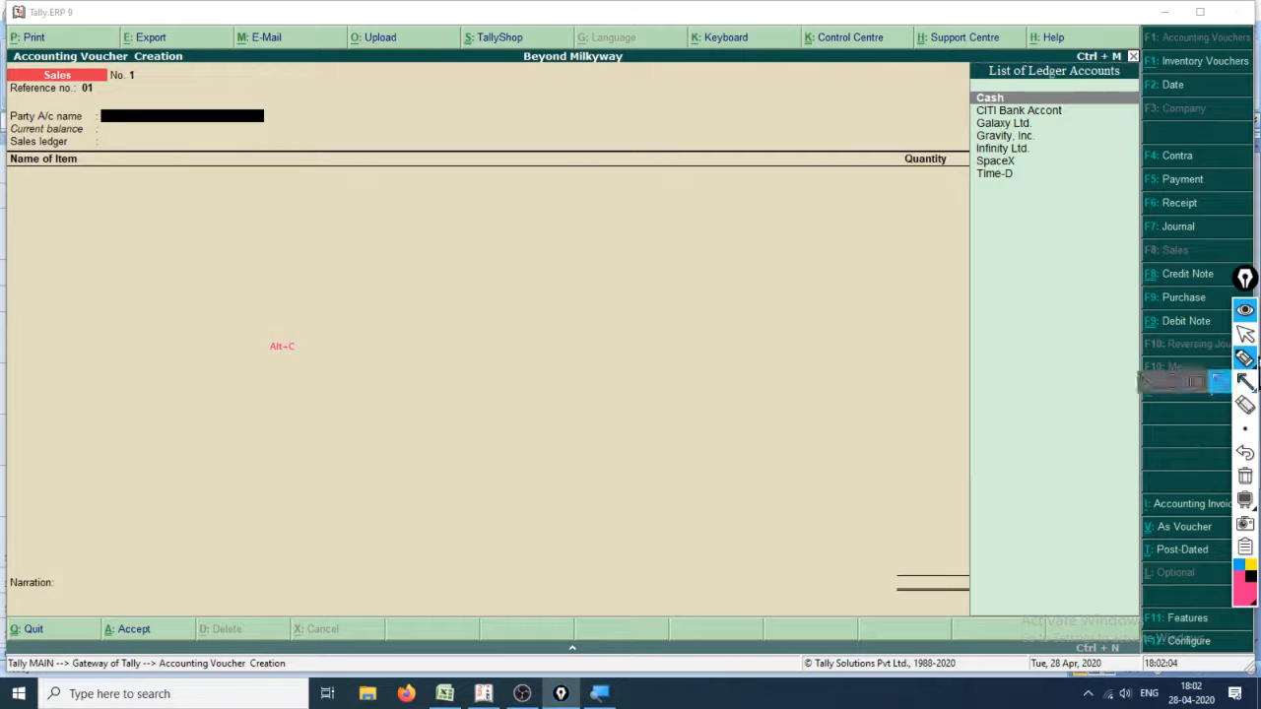
{"action": "left_click", "coordinate": [1223, 364]}
{"action": "mouse_move", "coordinate": [1246, 430]}
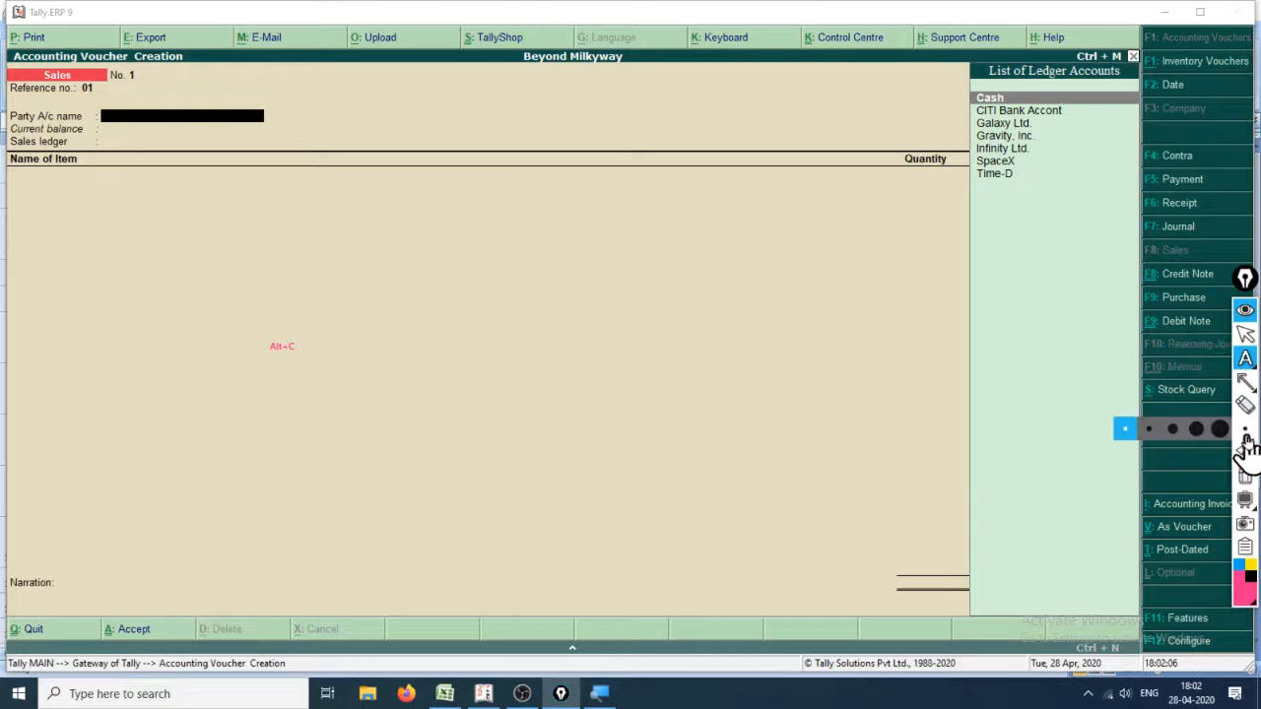
{"action": "left_click", "coordinate": [1197, 431]}
{"action": "left_click", "coordinate": [175, 345]}
{"action": "type", "text": "Alt"}
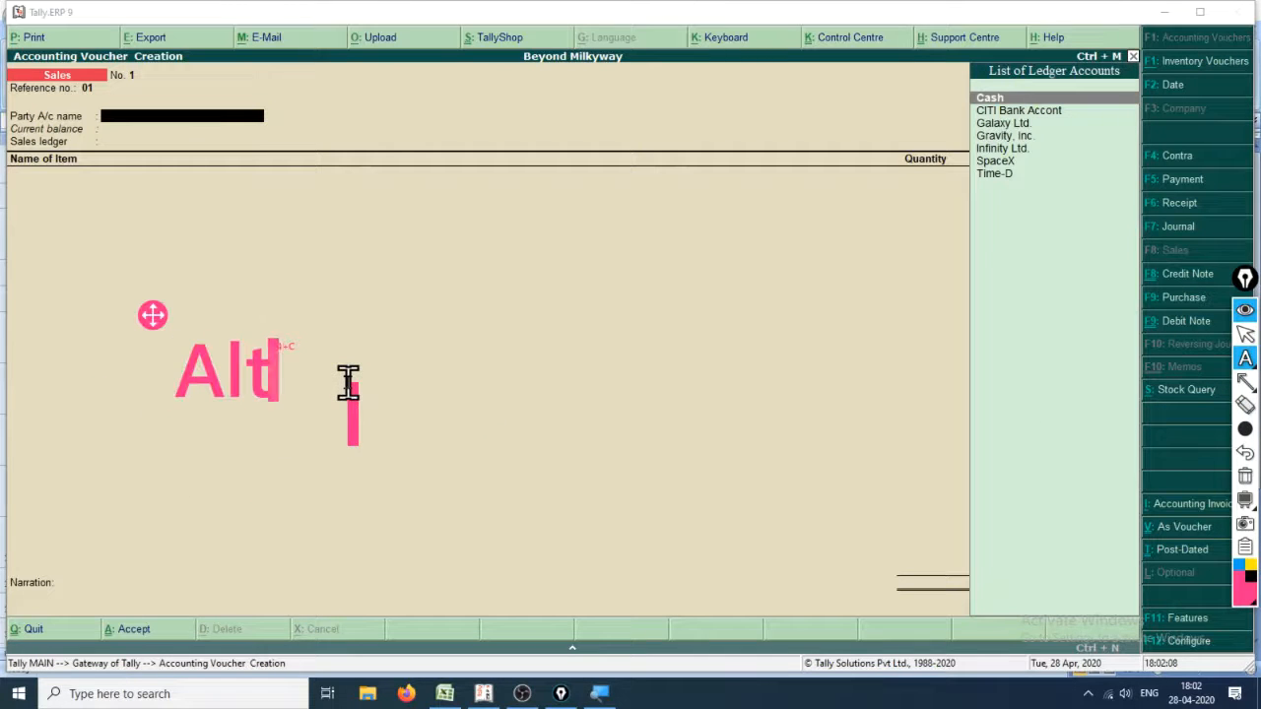
{"action": "type", "text": "+C "}
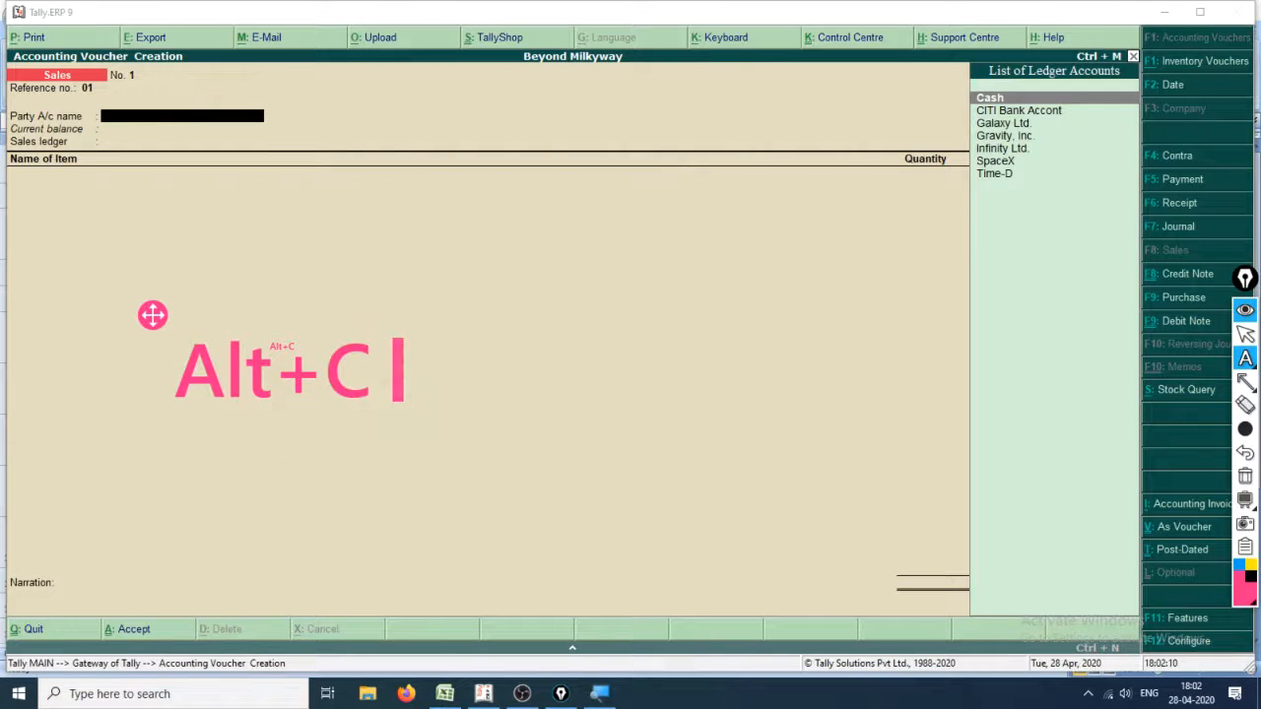
{"action": "type", "text": "to Create "}
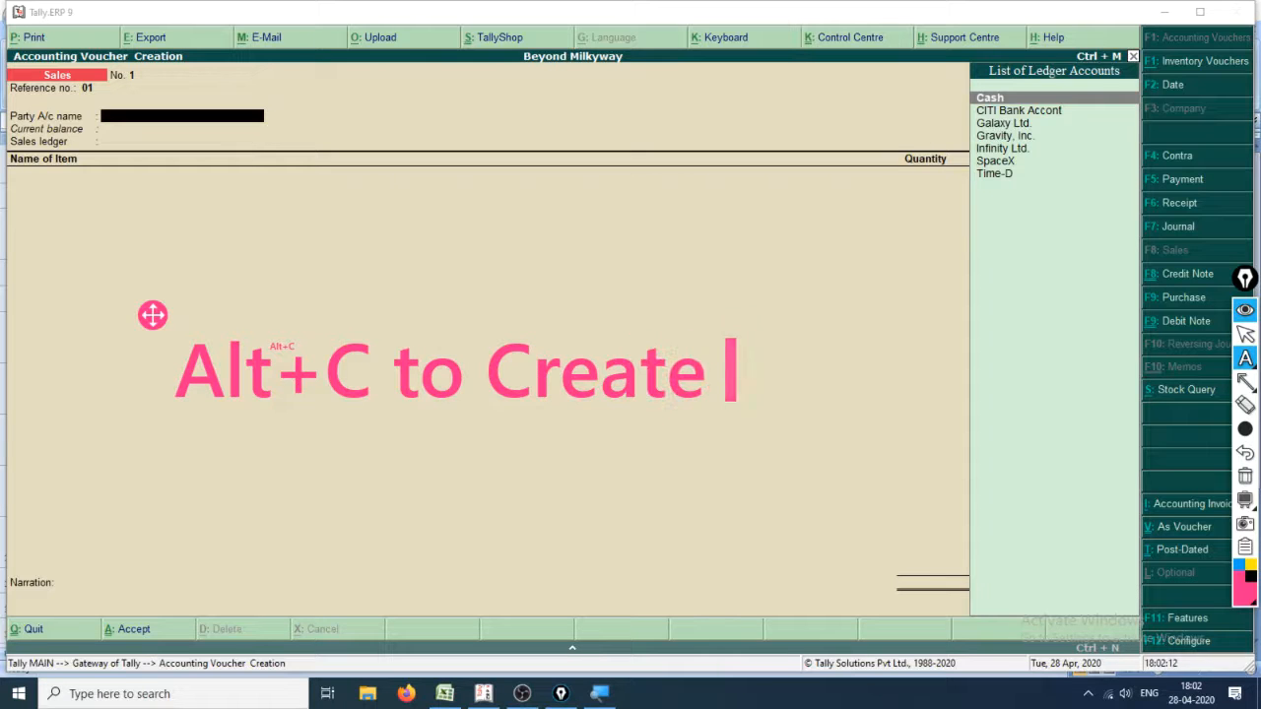
{"action": "type", "text": "Ledger"}
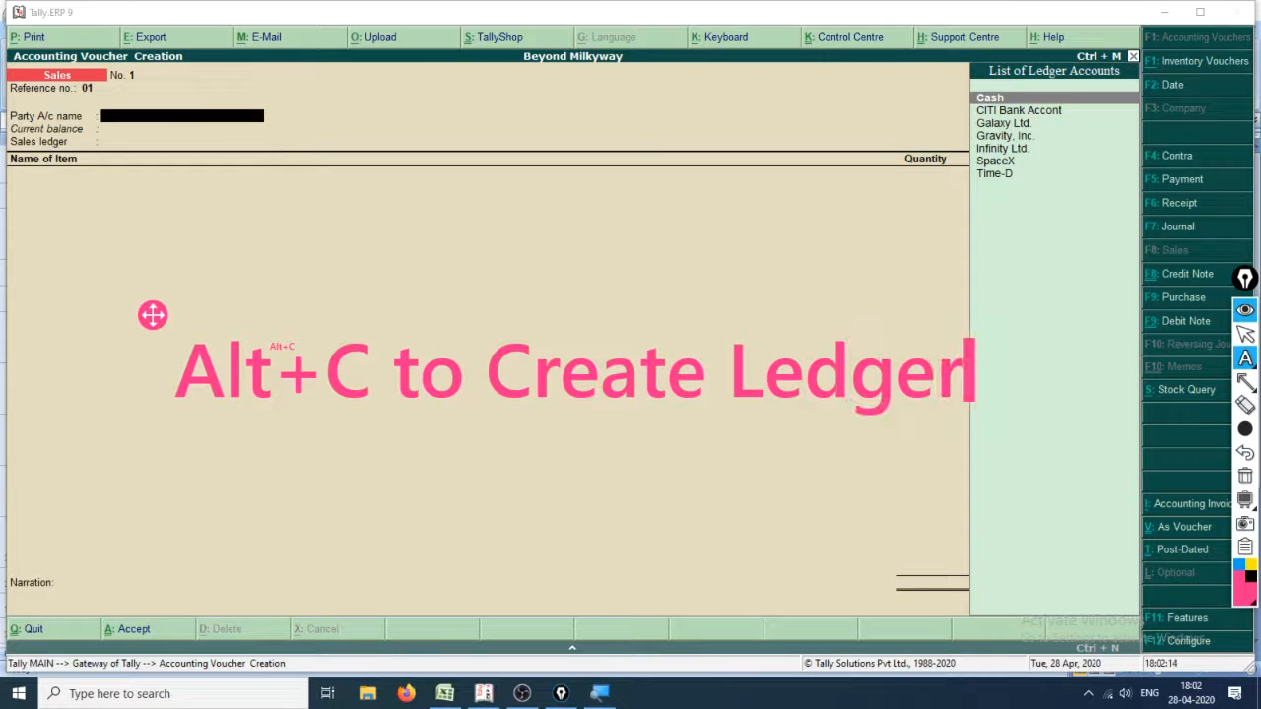
{"action": "left_click", "coordinate": [1246, 337]}
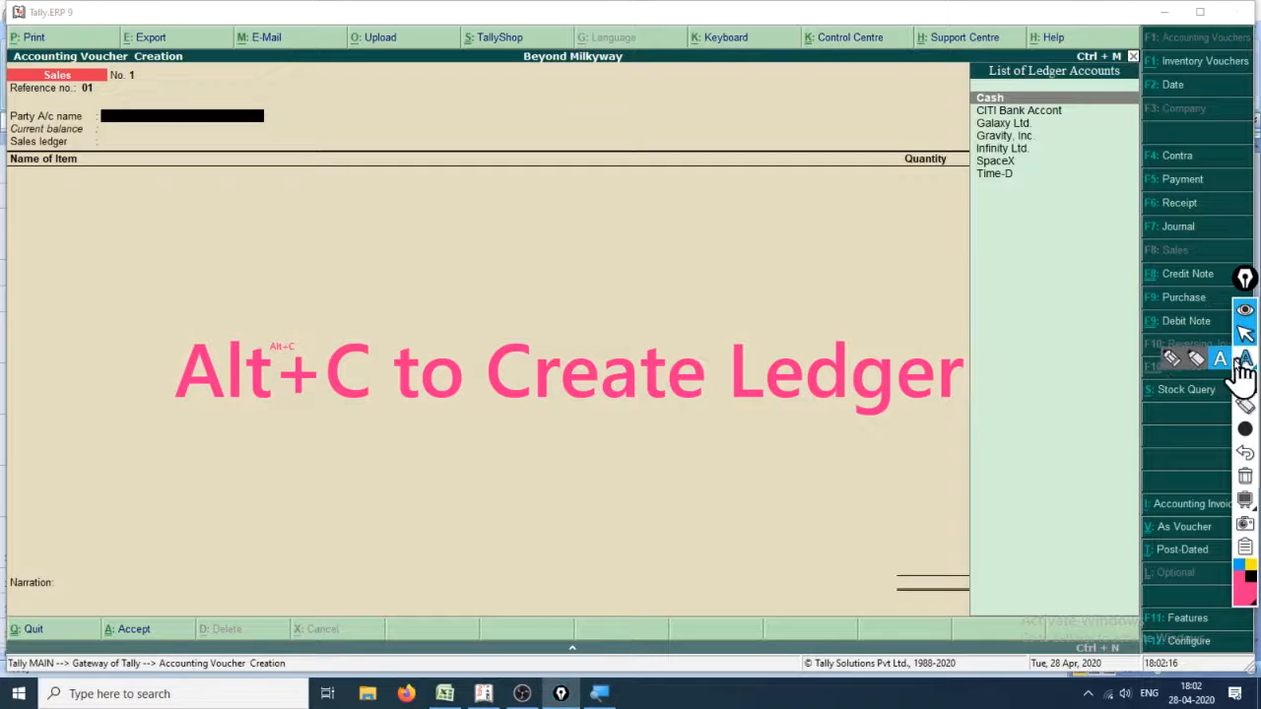
{"action": "left_click", "coordinate": [1171, 359]}
{"action": "mouse_move", "coordinate": [1245, 433]}
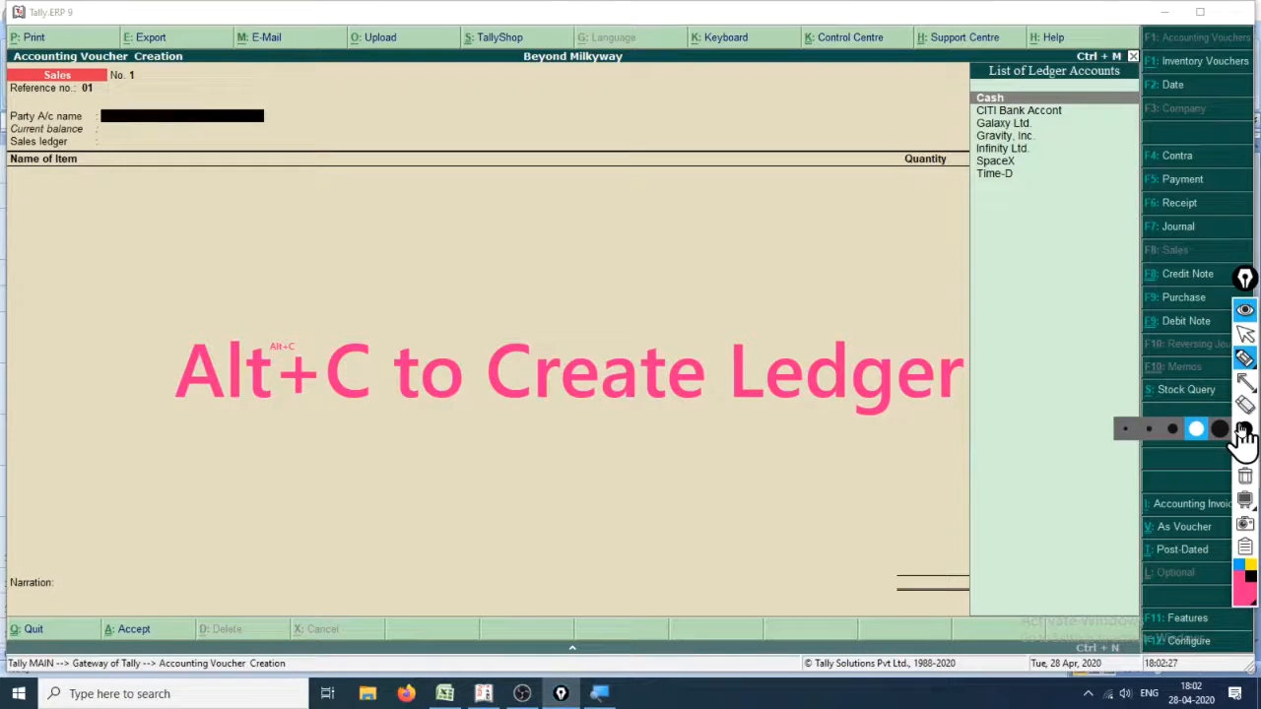
{"action": "key", "text": "ctrl+shift+1"}
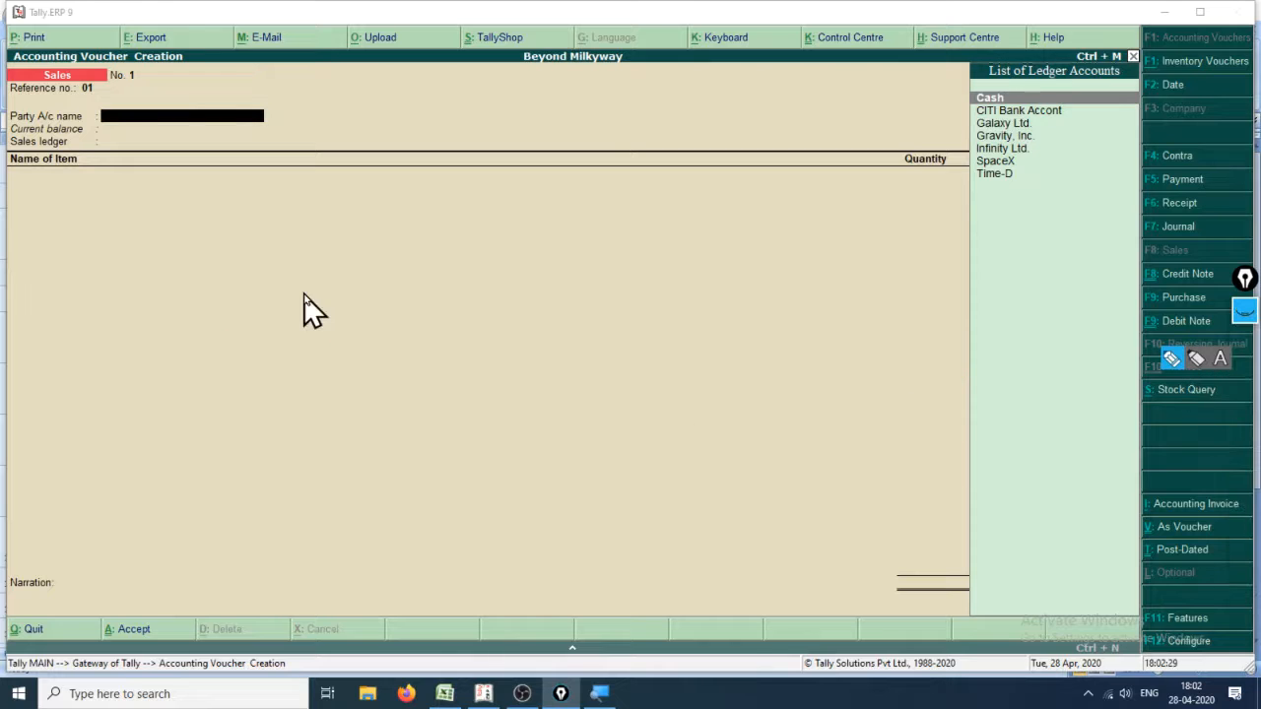
- Start creating a new ledger from the Party A/c name field and name it "Marc Inc" without an alias
{"action": "left_click", "coordinate": [128, 115]}
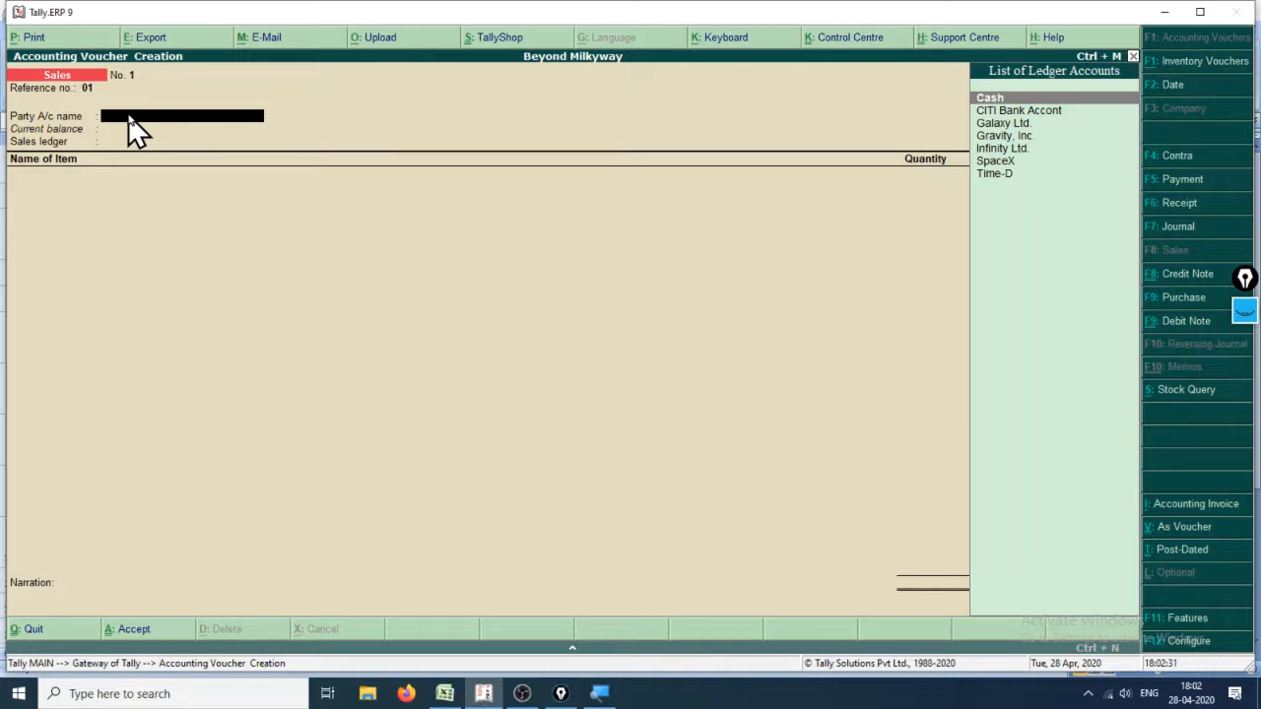
{"action": "key", "text": "alt+c"}
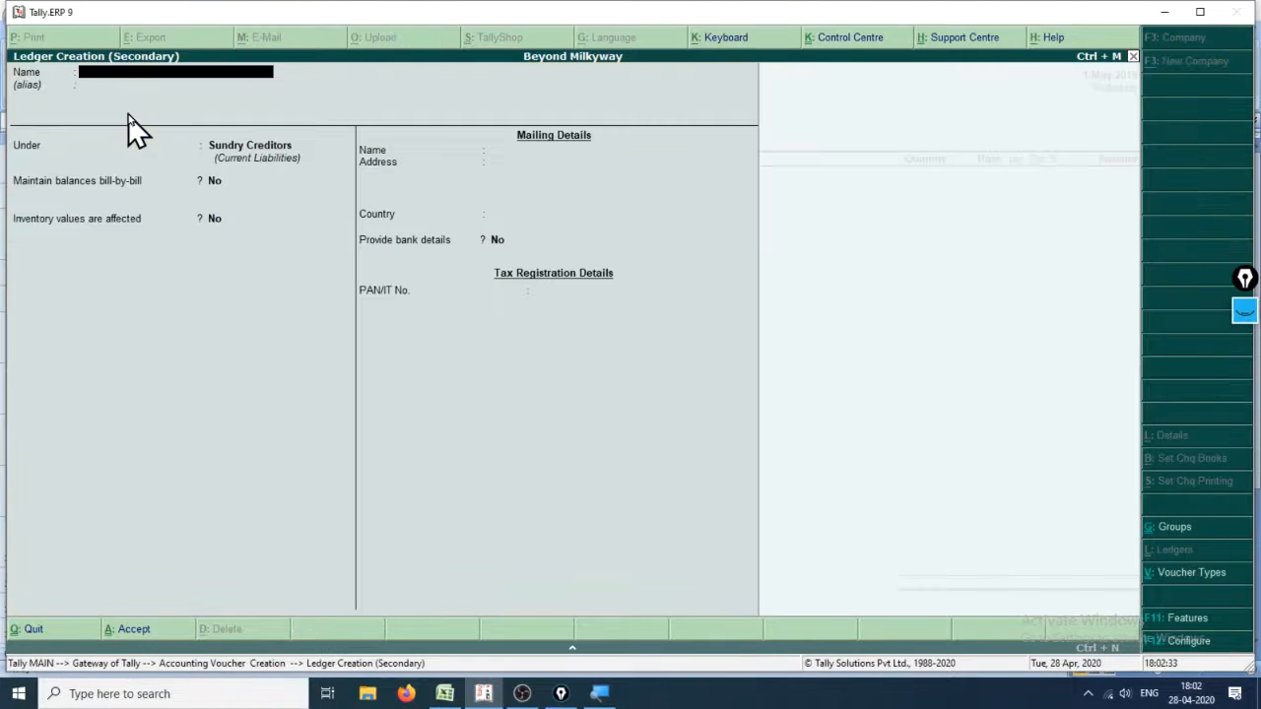
{"action": "type", "text": "Marc Inc"}
{"action": "key", "text": "Return"}
{"action": "key", "text": "Return"}
- Place the Marc Inc ledger under the Sundry Debtors group
{"action": "key", "text": "Up"}
{"action": "key", "text": "Up"}
{"action": "key", "text": "Up"}
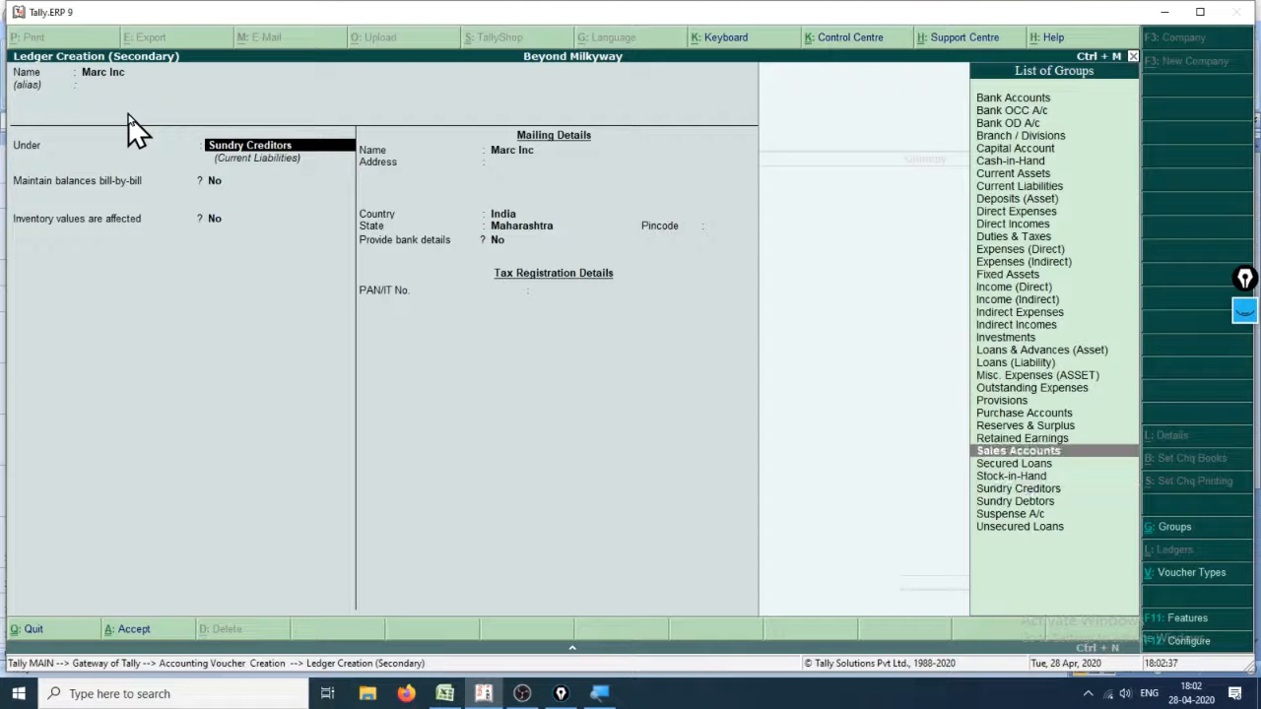
{"action": "key", "text": "Up"}
{"action": "key", "text": "Up"}
{"action": "key", "text": "Up"}
{"action": "key", "text": "Up"}
{"action": "key", "text": "Up"}
{"action": "key", "text": "Up"}
{"action": "key", "text": "Up"}
{"action": "key", "text": "Up"}
{"action": "key", "text": "Up"}
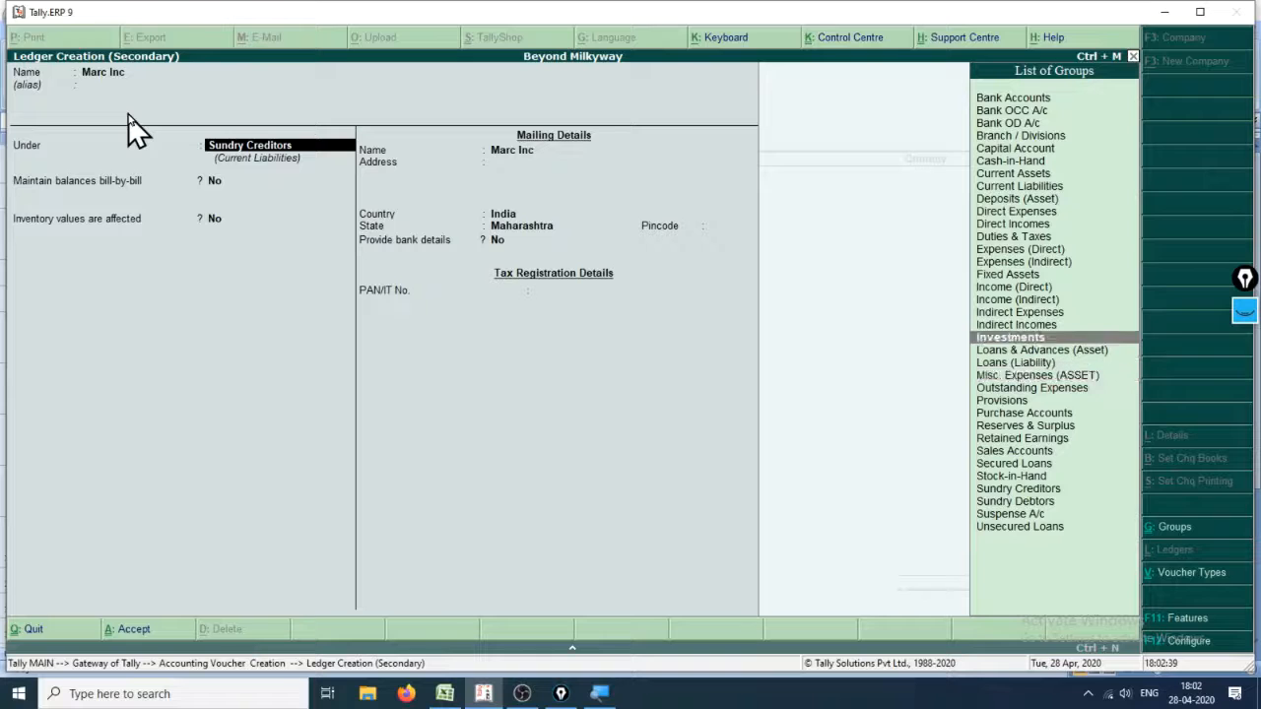
{"action": "key", "text": "Up"}
{"action": "key", "text": "Up"}
{"action": "key", "text": "Up"}
{"action": "key", "text": "Up"}
{"action": "key", "text": "Down"}
{"action": "key", "text": "Down"}
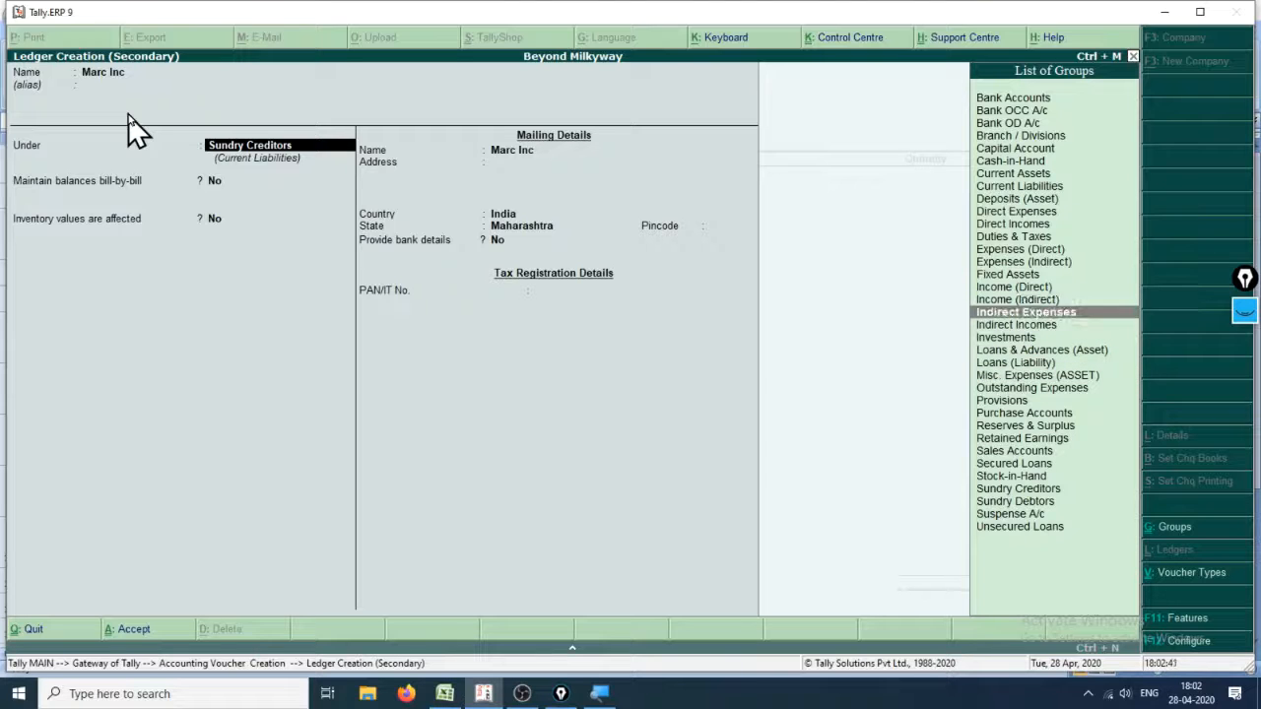
{"action": "key", "text": "Down"}
{"action": "key", "text": "Down"}
{"action": "key", "text": "Down"}
{"action": "key", "text": "Down"}
{"action": "key", "text": "Down"}
{"action": "key", "text": "Down"}
{"action": "key", "text": "Down"}
{"action": "key", "text": "Down"}
{"action": "key", "text": "Down"}
{"action": "key", "text": "Down"}
{"action": "key", "text": "Down"}
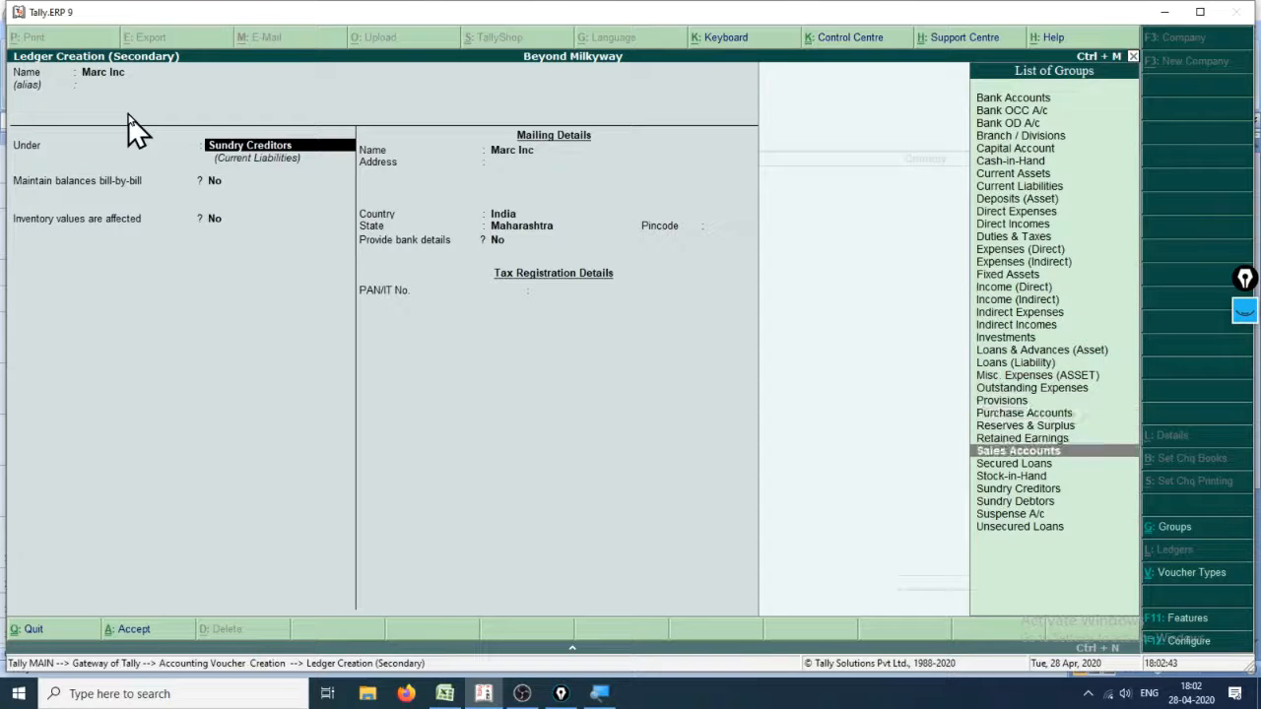
{"action": "key", "text": "Down"}
{"action": "key", "text": "Down"}
{"action": "key", "text": "Down"}
{"action": "key", "text": "Down"}
{"action": "key", "text": "Down"}
{"action": "key", "text": "Up"}
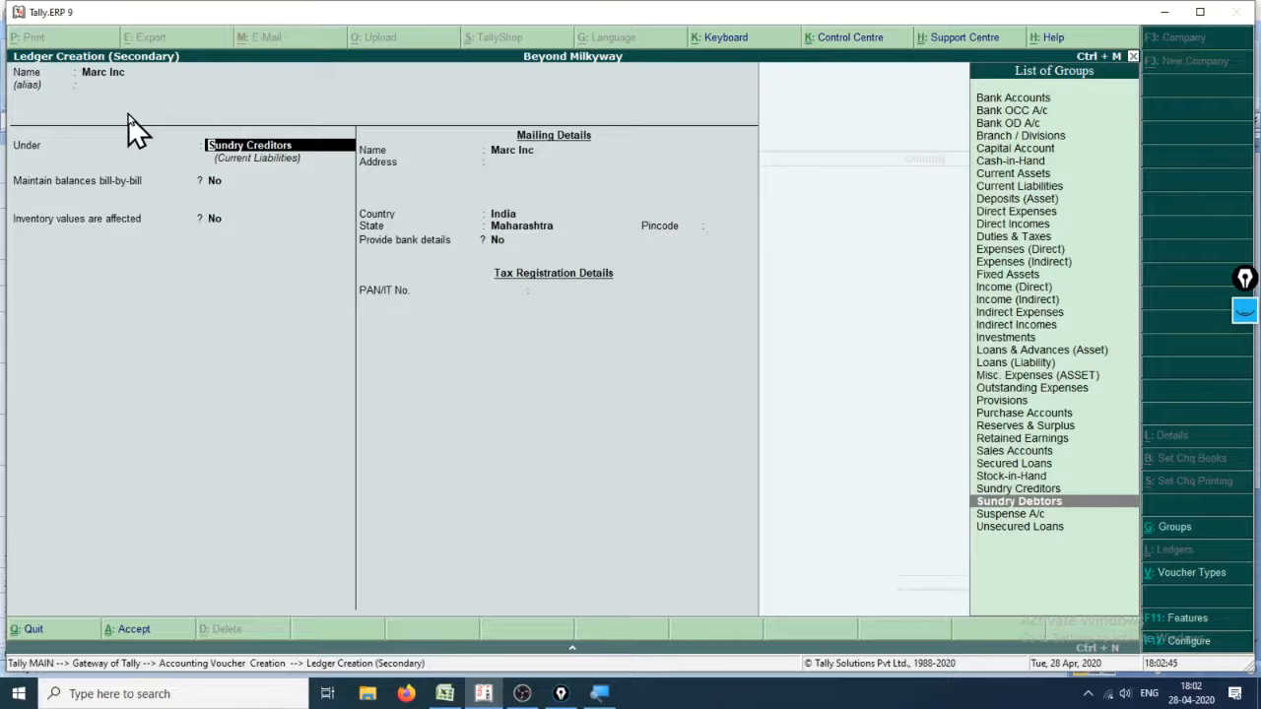
{"action": "key", "text": "Return"}
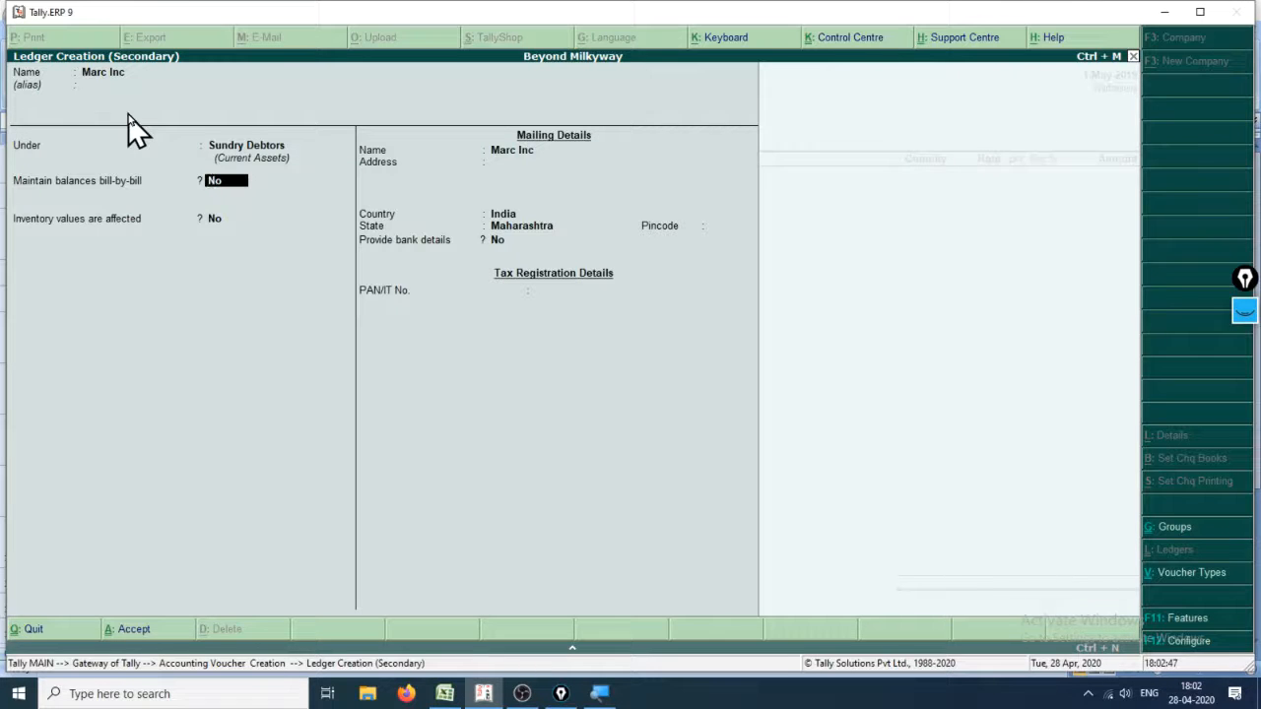
- Answer yes to "Inventory values are affected" for the Marc Inc ledger
{"action": "key", "text": "Return"}
{"action": "key", "text": "Return"}
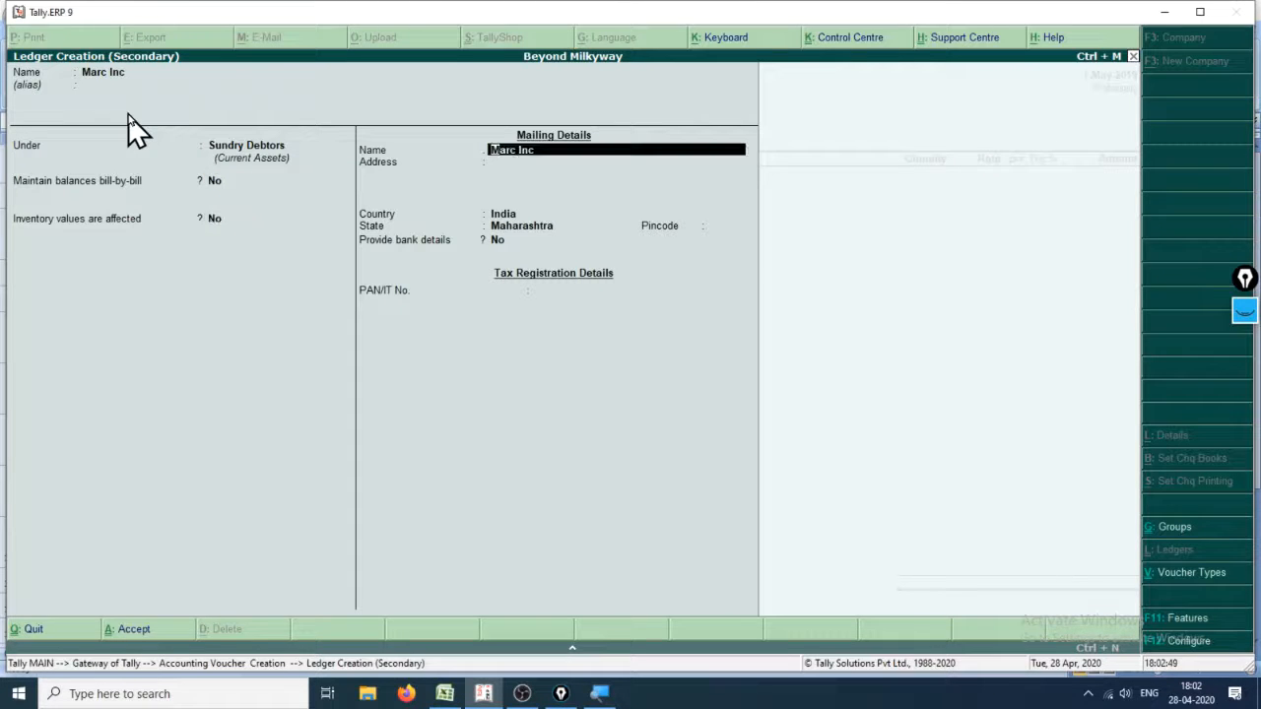
{"action": "key", "text": "BackSpace"}
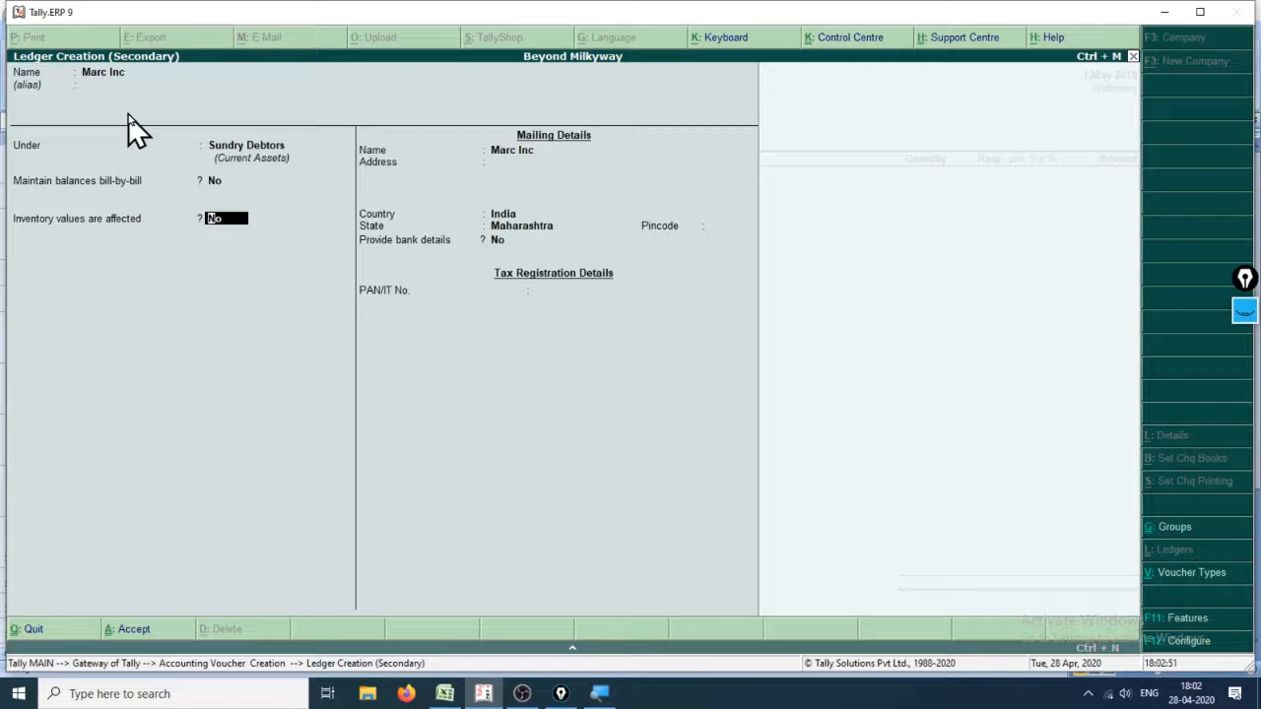
{"action": "type", "text": "y"}
{"action": "key", "text": "Up"}
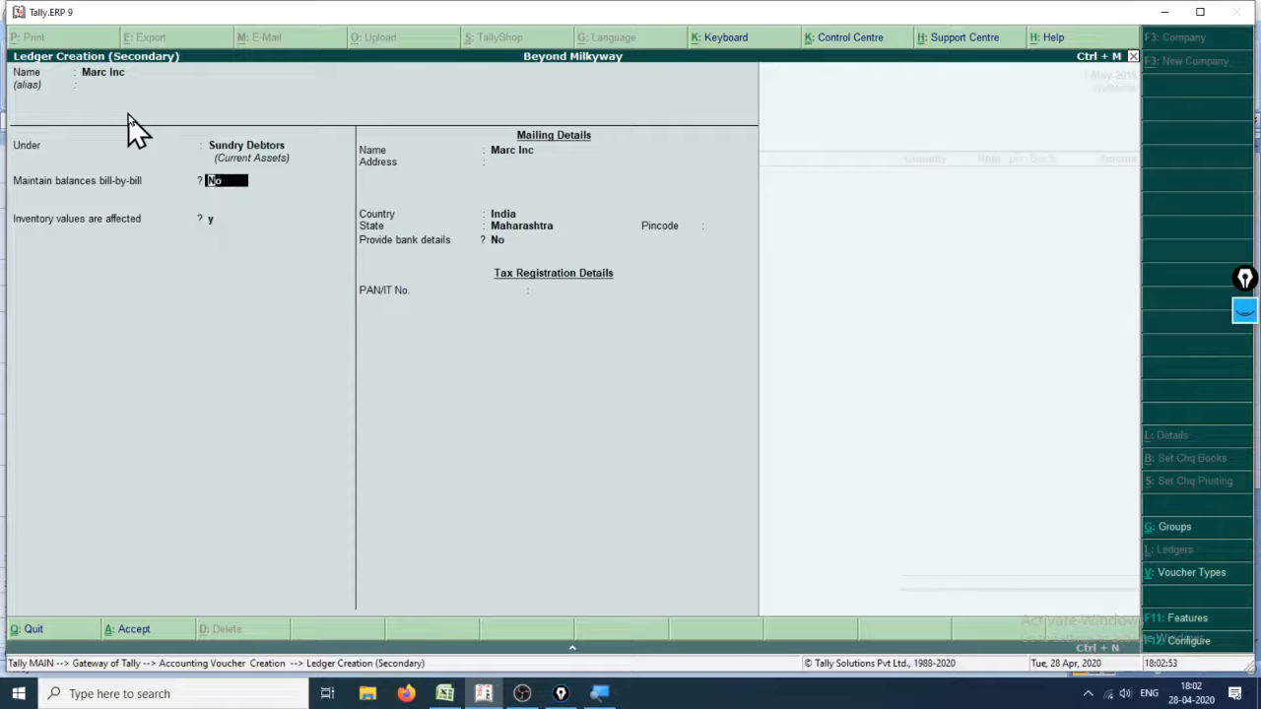
- Set "Maintain balances bill-by-bill" and "Check for credit days during voucher entry" to Yes, leaving the default credit period empty
{"action": "type", "text": "y"}
{"action": "key", "text": "Return"}
{"action": "key", "text": "Return"}
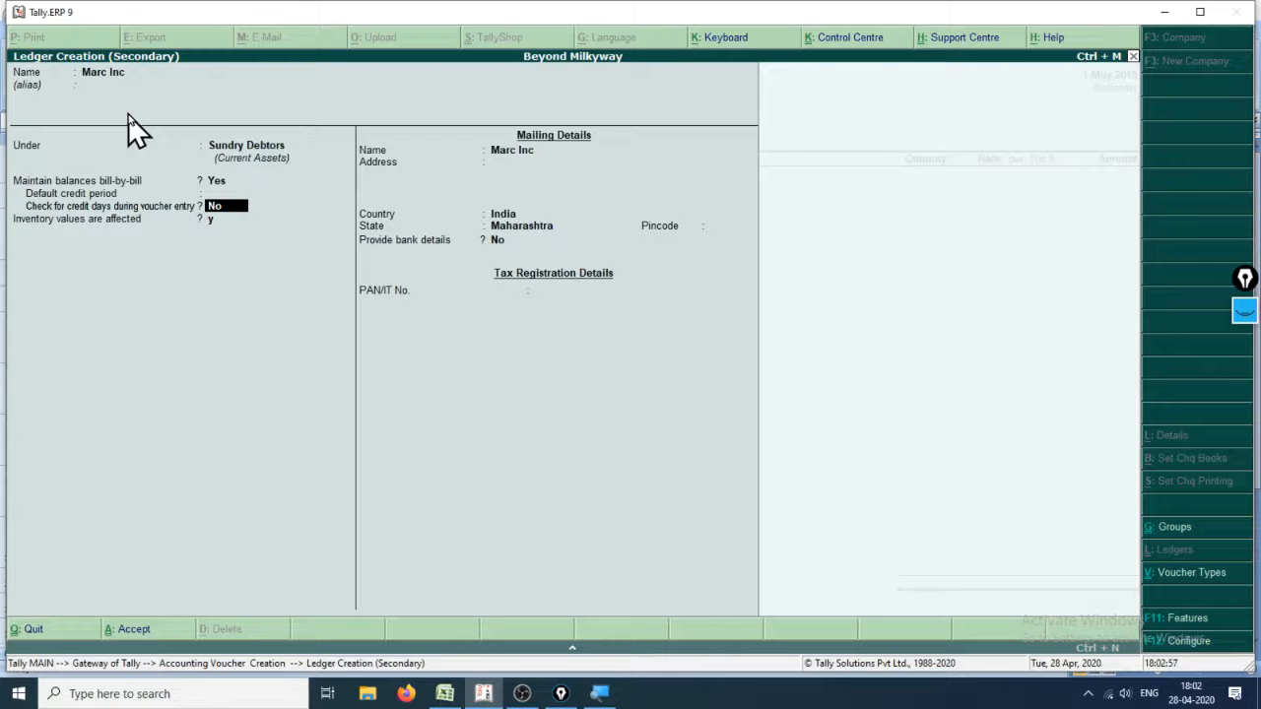
{"action": "type", "text": "y"}
{"action": "key", "text": "Return"}
{"action": "key", "text": "Return"}
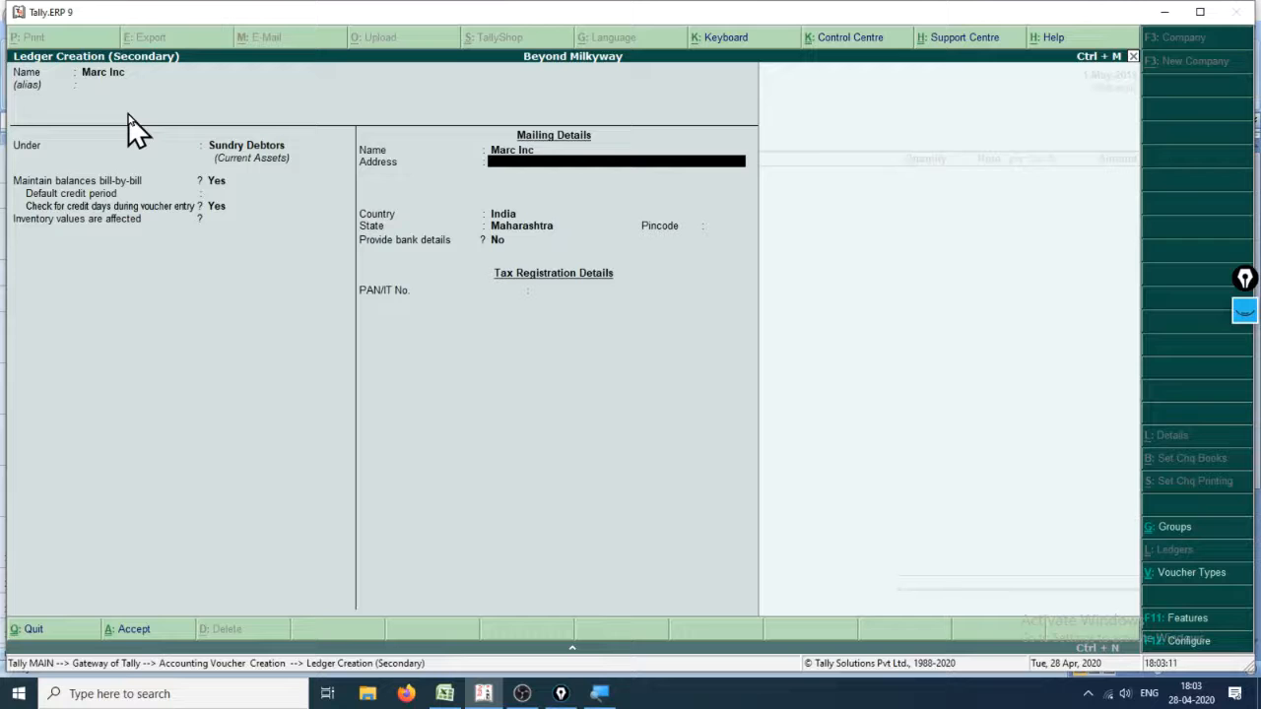
- Keep India and Maharashtra in the mailing details, leave the address blank, and save the Marc Inc ledger as the voucher's party
{"action": "key", "text": "Return"}
{"action": "key", "text": "Return"}
{"action": "key", "text": "Return"}
{"action": "key", "text": "Return"}
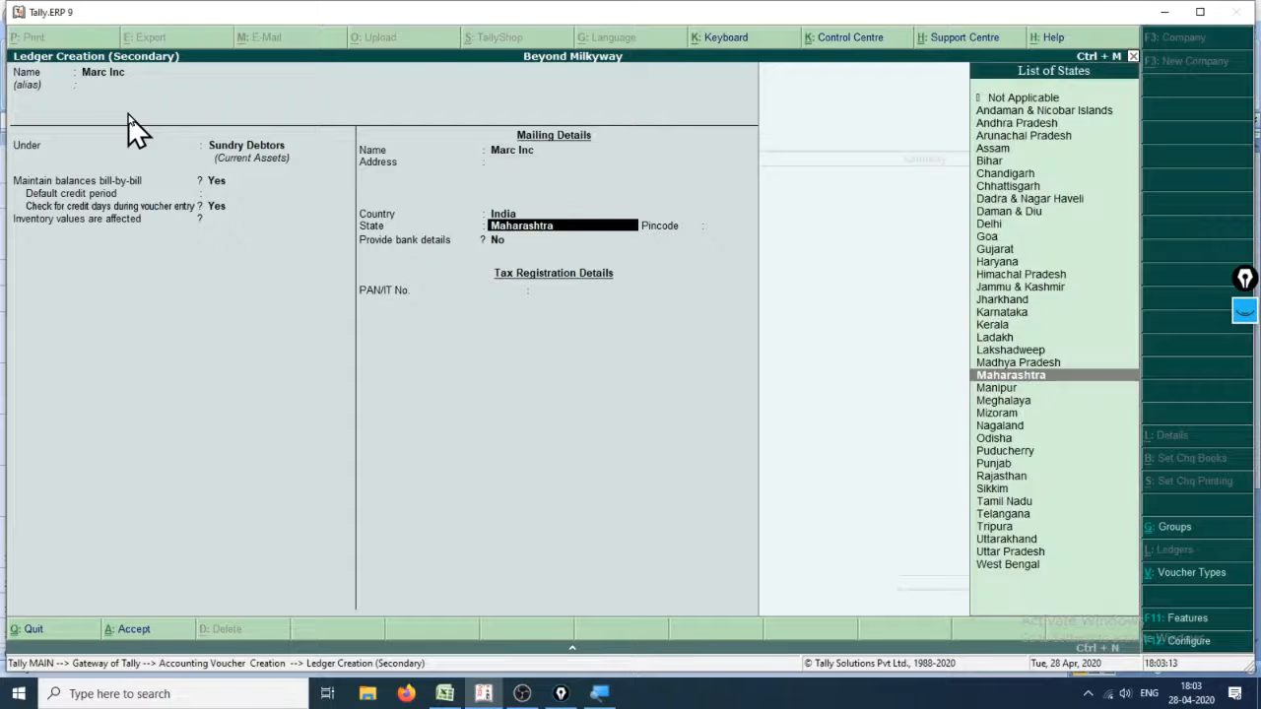
{"action": "key", "text": "Return"}
{"action": "key", "text": "Return"}
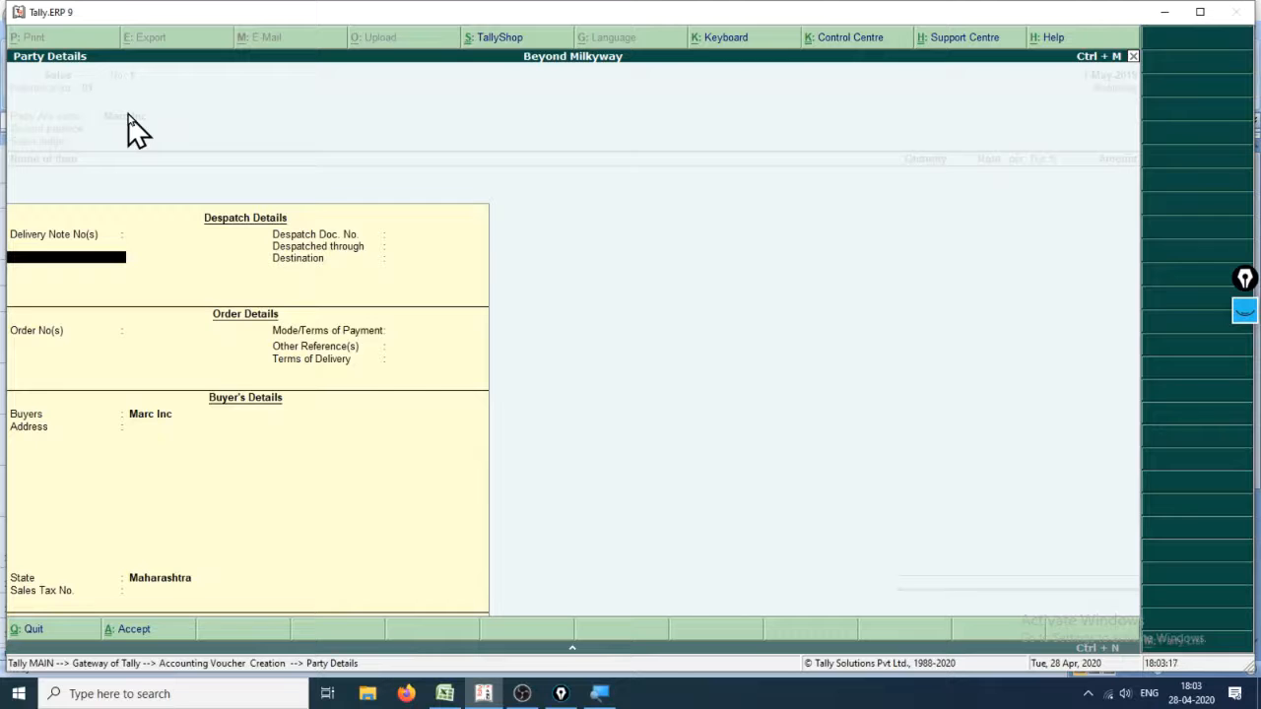
- Accept the party details for Marc Inc, leaving the despatch and order details, address and sales tax number blank
{"action": "key", "text": "Return"}
{"action": "key", "text": "Return"}
{"action": "key", "text": "Return"}
{"action": "key", "text": "Return"}
{"action": "key", "text": "Return"}
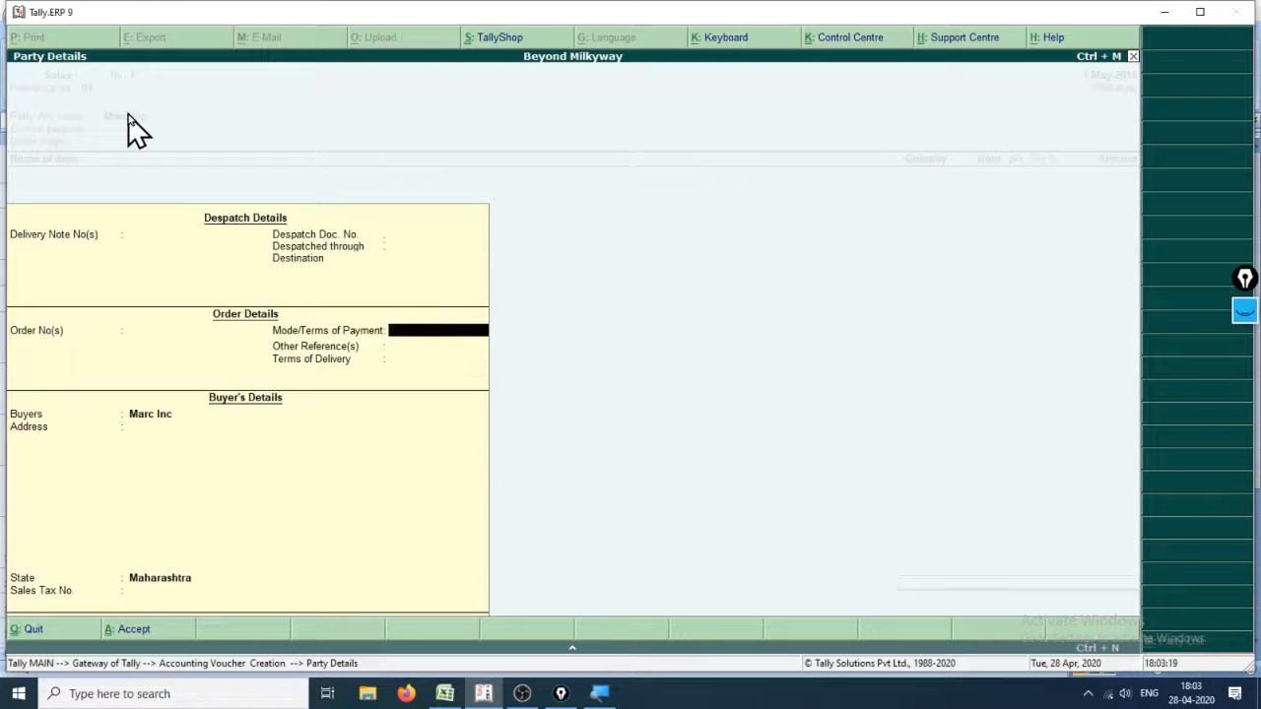
{"action": "key", "text": "Return"}
{"action": "key", "text": "Return"}
{"action": "key", "text": "Return"}
{"action": "key", "text": "Return"}
{"action": "key", "text": "Return"}
{"action": "key", "text": "Return"}
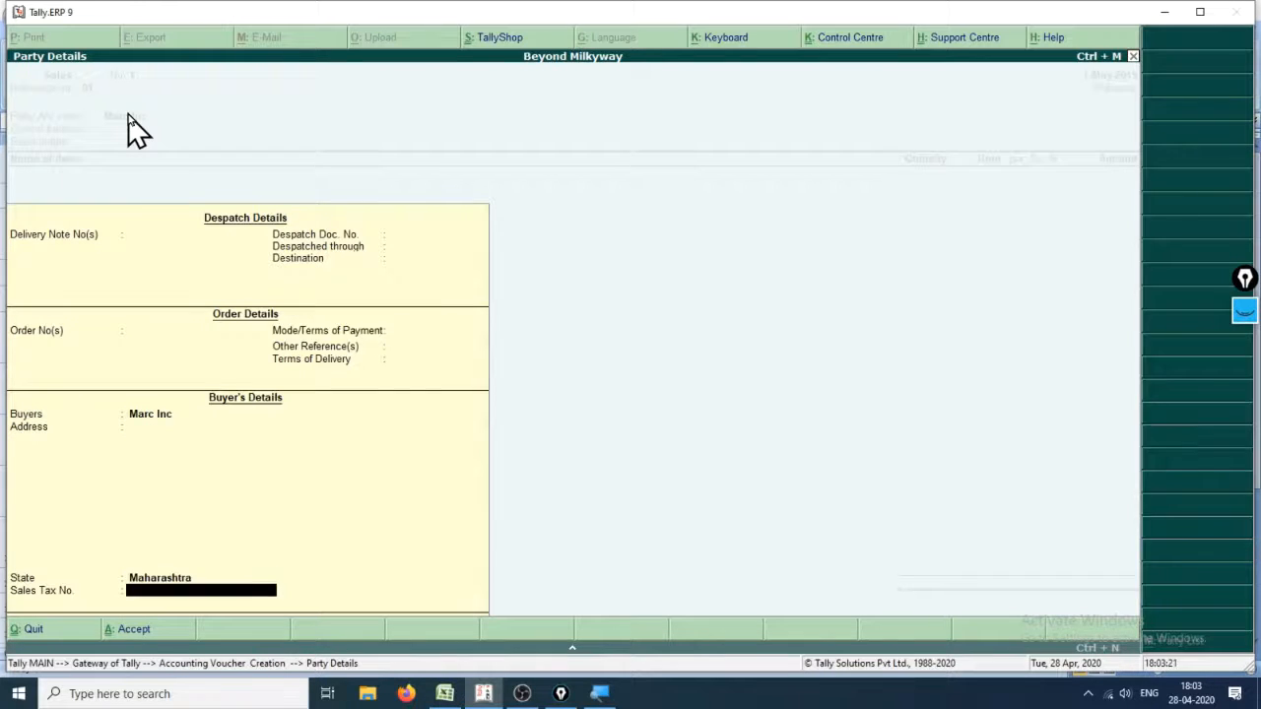
{"action": "key", "text": "Return"}
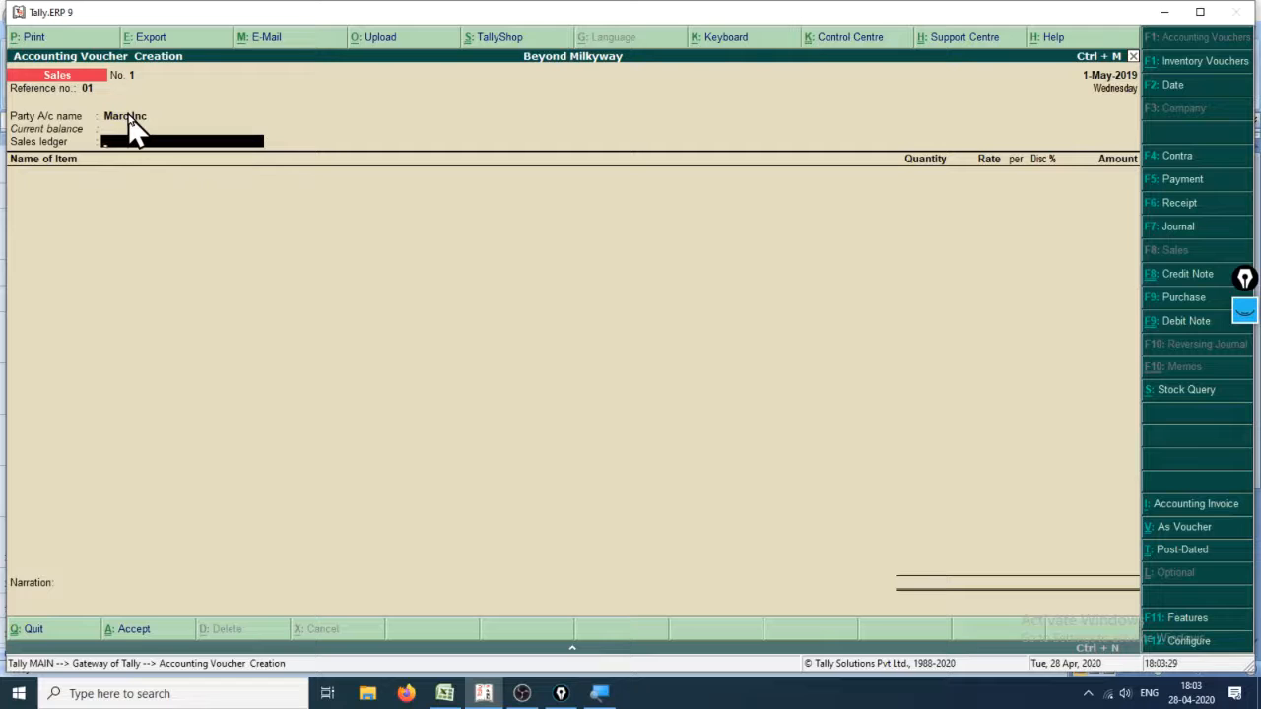
- Start creating a new ledger named Sales for the voucher's sales ledger, without an alias
{"action": "key", "text": "alt+c"}
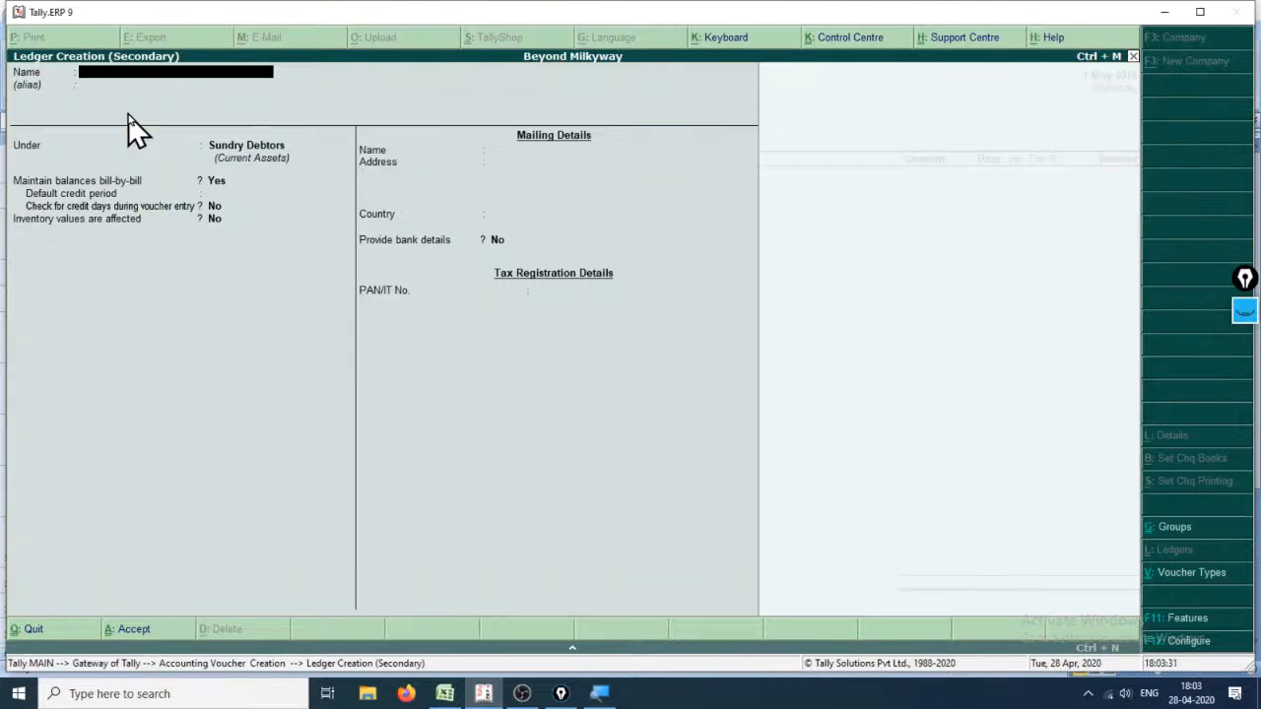
{"action": "type", "text": "Sales"}
{"action": "key", "text": "Return"}
{"action": "key", "text": "Return"}
- Place the Sales ledger under the Sales Accounts group
{"action": "key", "text": "Up"}
{"action": "key", "text": "Up"}
{"action": "key", "text": "Up"}
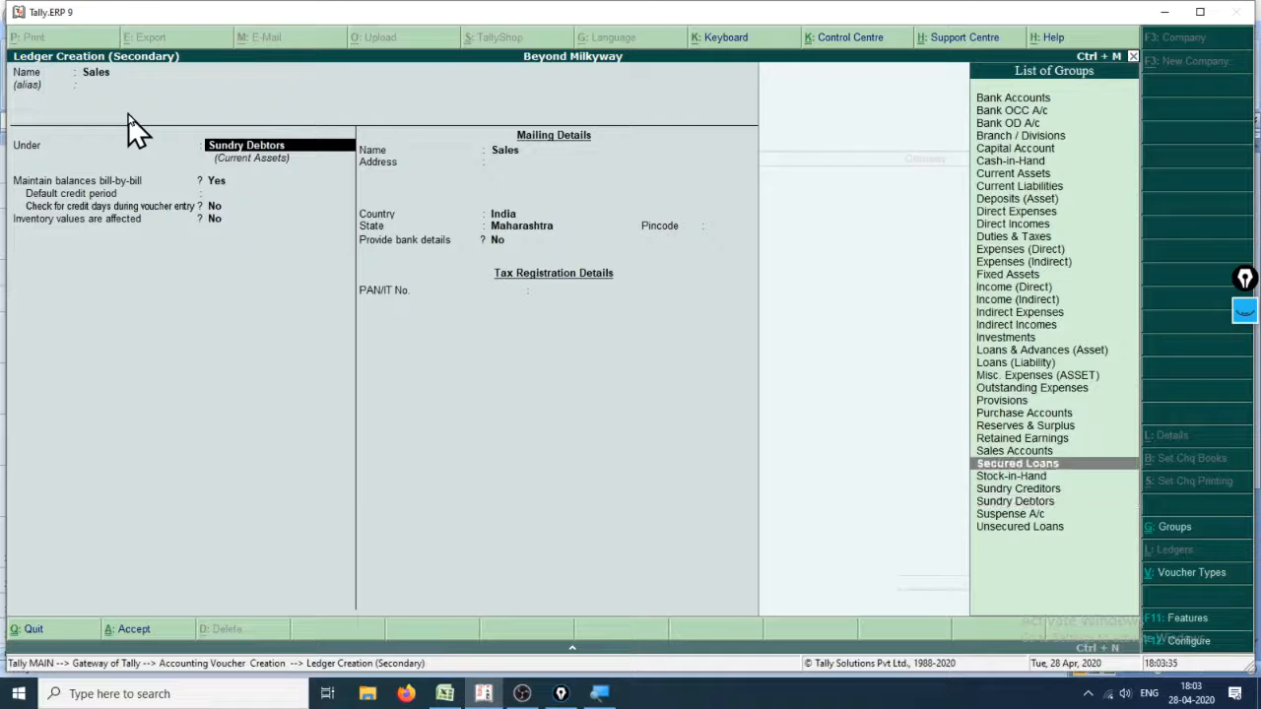
{"action": "key", "text": "Up"}
{"action": "key", "text": "Up"}
{"action": "key", "text": "Up"}
{"action": "key", "text": "Up"}
{"action": "key", "text": "Up"}
{"action": "key", "text": "Up"}
{"action": "key", "text": "Up"}
{"action": "key", "text": "Up"}
{"action": "key", "text": "Up"}
{"action": "key", "text": "Up"}
{"action": "key", "text": "Up"}
{"action": "key", "text": "Up"}
{"action": "key", "text": "Up"}
{"action": "key", "text": "Up"}
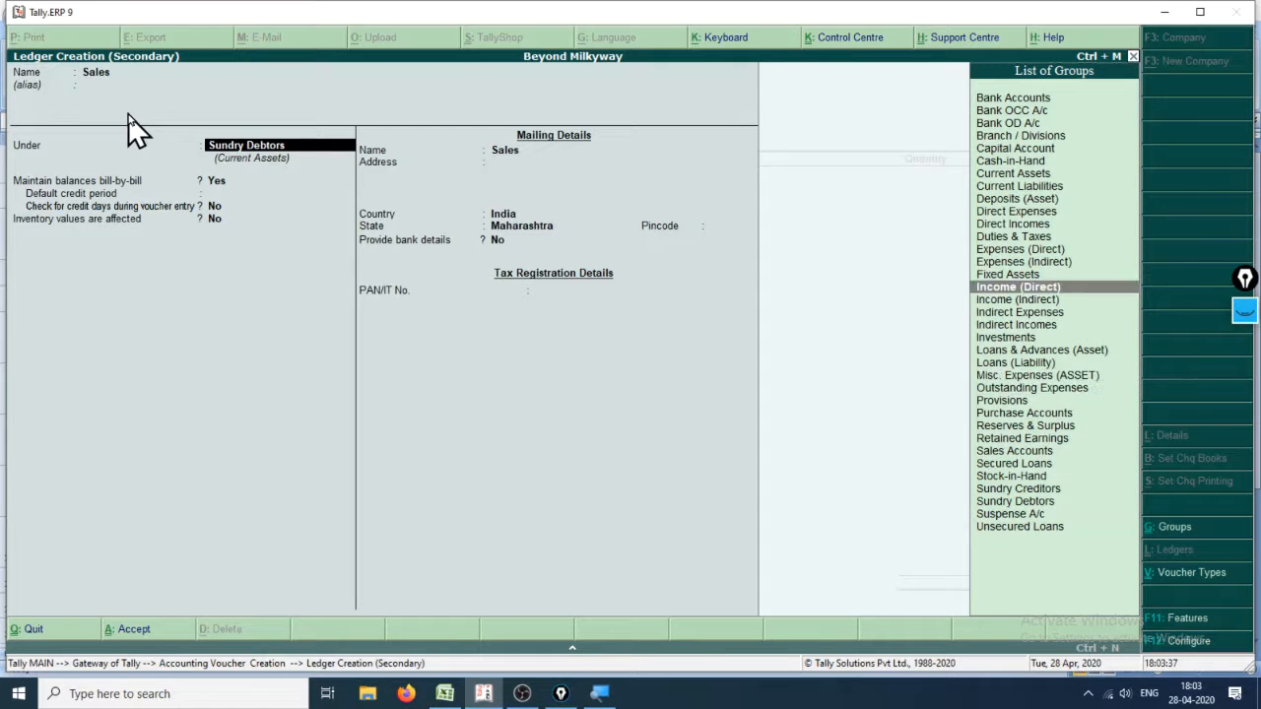
{"action": "key", "text": "Up"}
{"action": "key", "text": "Up"}
{"action": "key", "text": "Down"}
{"action": "key", "text": "Down"}
{"action": "key", "text": "Down"}
{"action": "key", "text": "Down"}
{"action": "key", "text": "Down"}
{"action": "key", "text": "Down"}
{"action": "key", "text": "Down"}
{"action": "key", "text": "Down"}
{"action": "key", "text": "Down"}
{"action": "key", "text": "Down"}
{"action": "key", "text": "Down"}
{"action": "key", "text": "Down"}
{"action": "key", "text": "Down"}
{"action": "key", "text": "Down"}
{"action": "key", "text": "Down"}
{"action": "key", "text": "Down"}
{"action": "key", "text": "Down"}
{"action": "key", "text": "Down"}
{"action": "key", "text": "Up"}
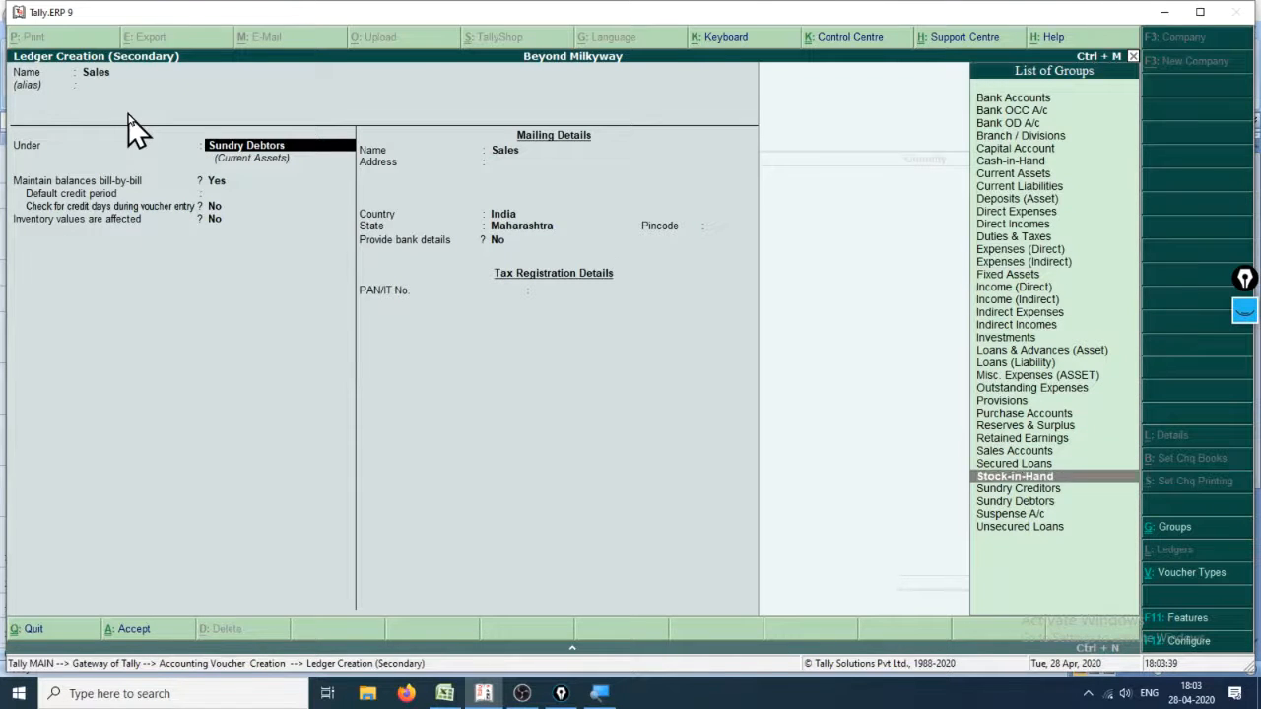
{"action": "key", "text": "Up"}
{"action": "key", "text": "Up"}
{"action": "key", "text": "Return"}
- Keep inventory values affected, set the ledger type to Invoice Rounding with Normal Rounding and limit 1, and save the Sales ledger
{"action": "key", "text": "Return"}
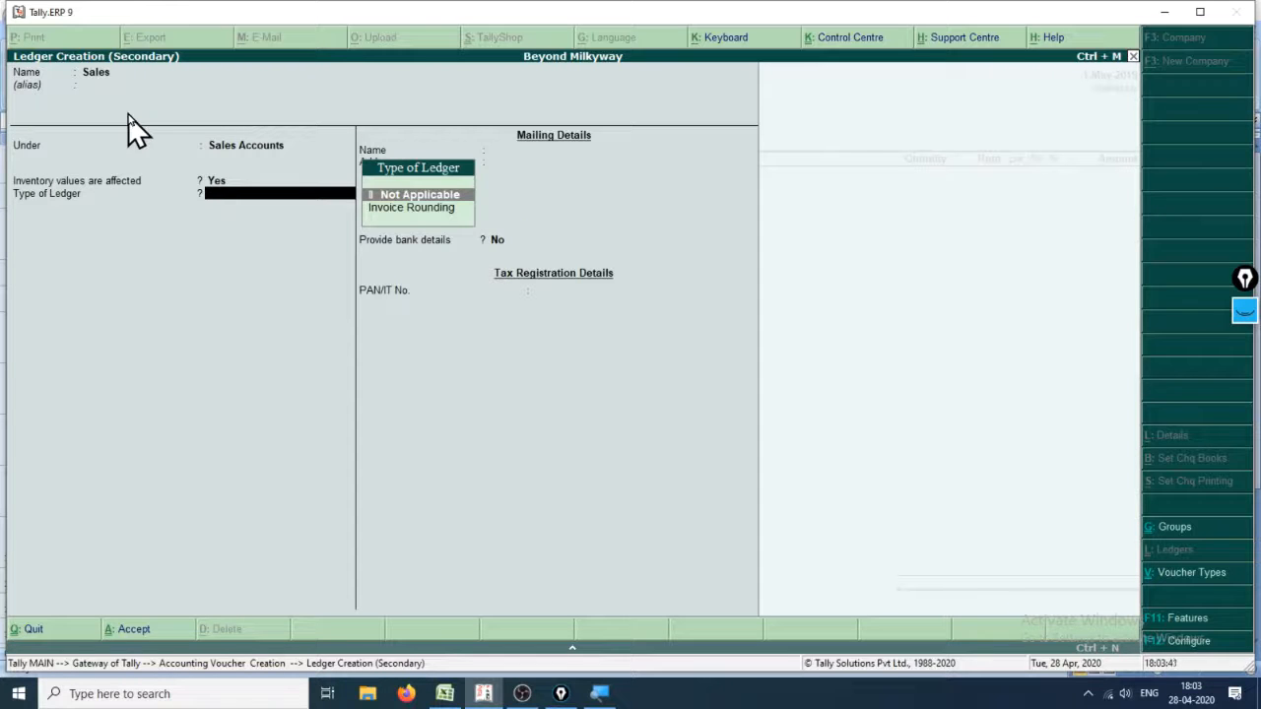
{"action": "key", "text": "Down"}
{"action": "key", "text": "Return"}
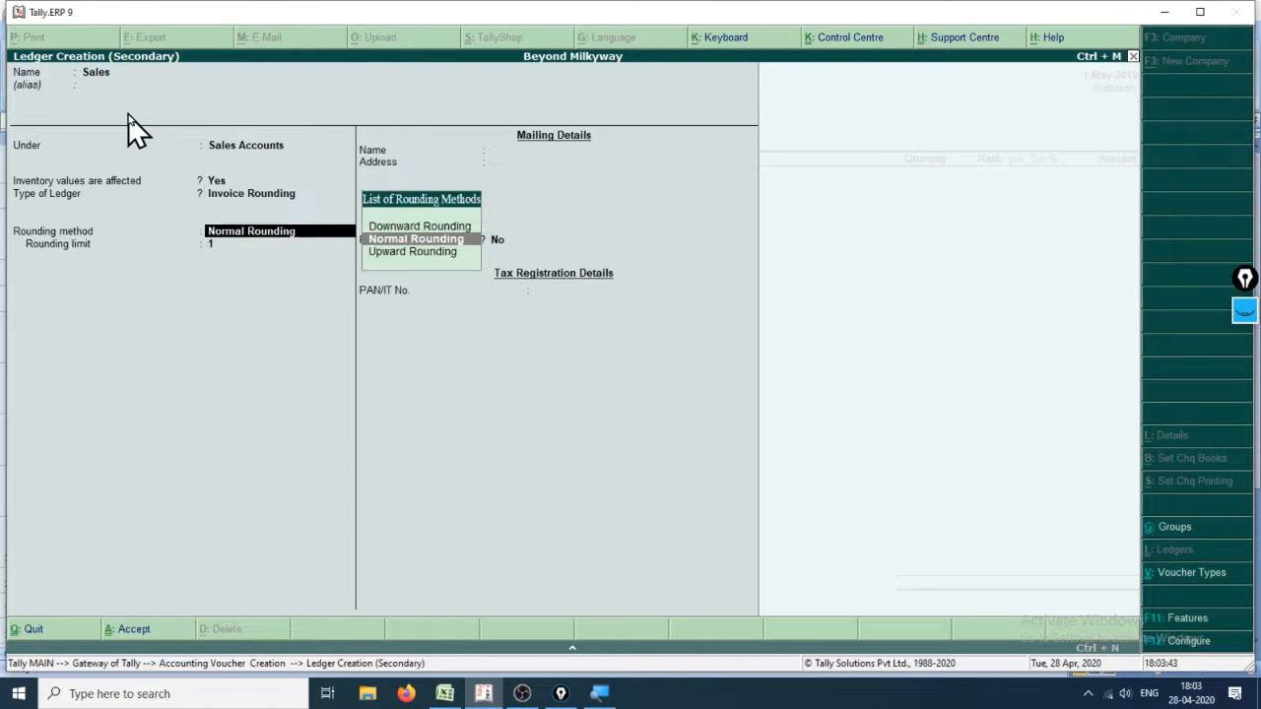
{"action": "key", "text": "Return"}
{"action": "key", "text": "Return"}
{"action": "key", "text": "Return"}
{"action": "key", "text": "Return"}
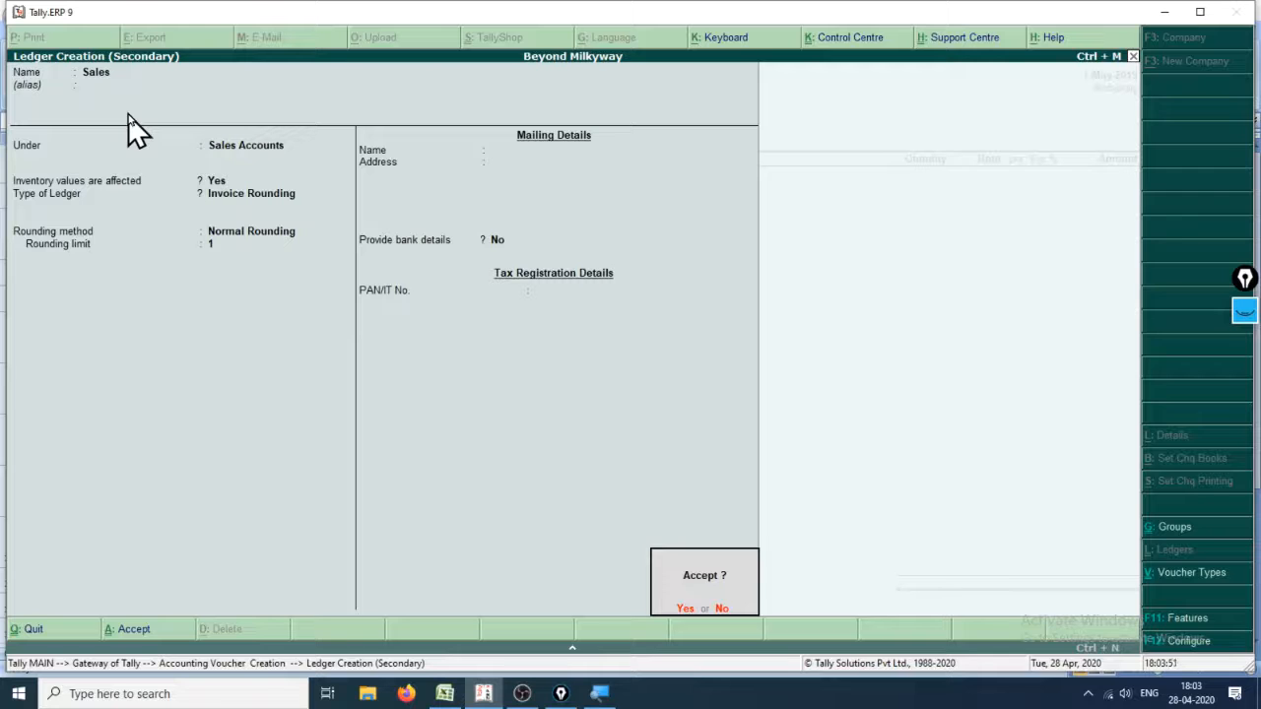
{"action": "key", "text": "Return"}
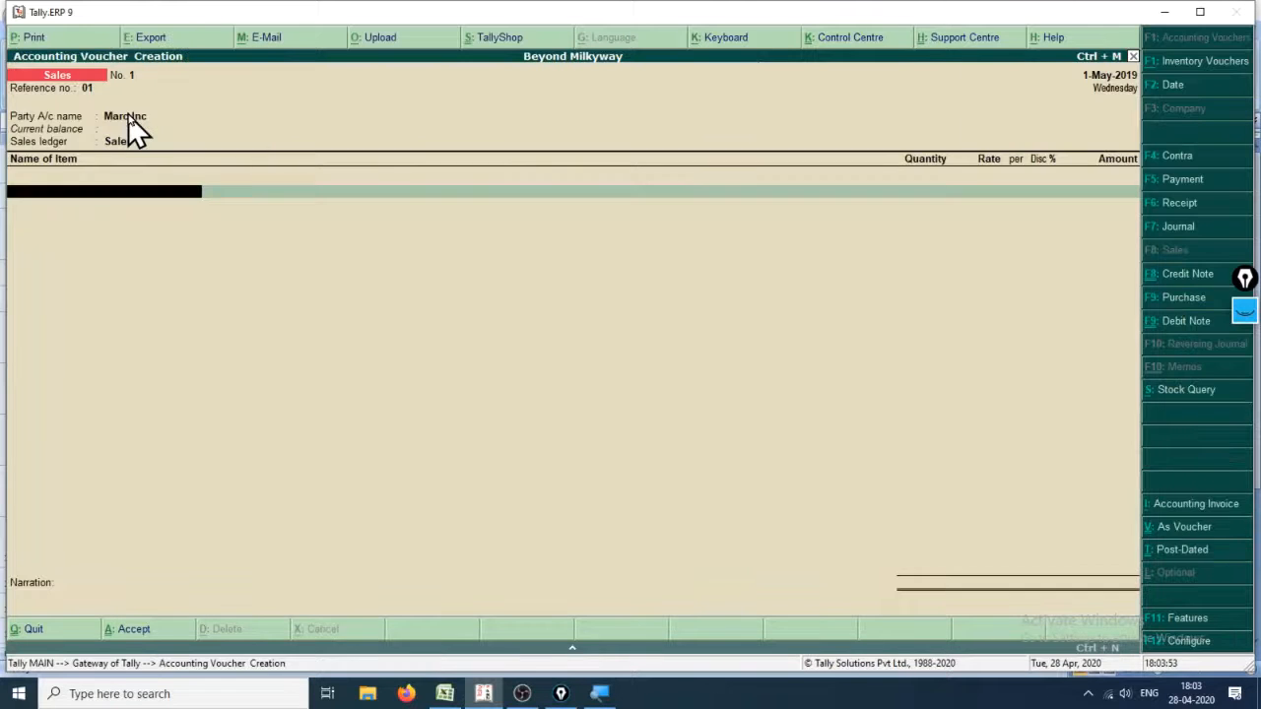
- Check the Mars Inc. sale details in the Excel Sales Book, then return to Tally and choose Mini Size T.V. as the first item
{"action": "key", "text": "alt+Tab"}
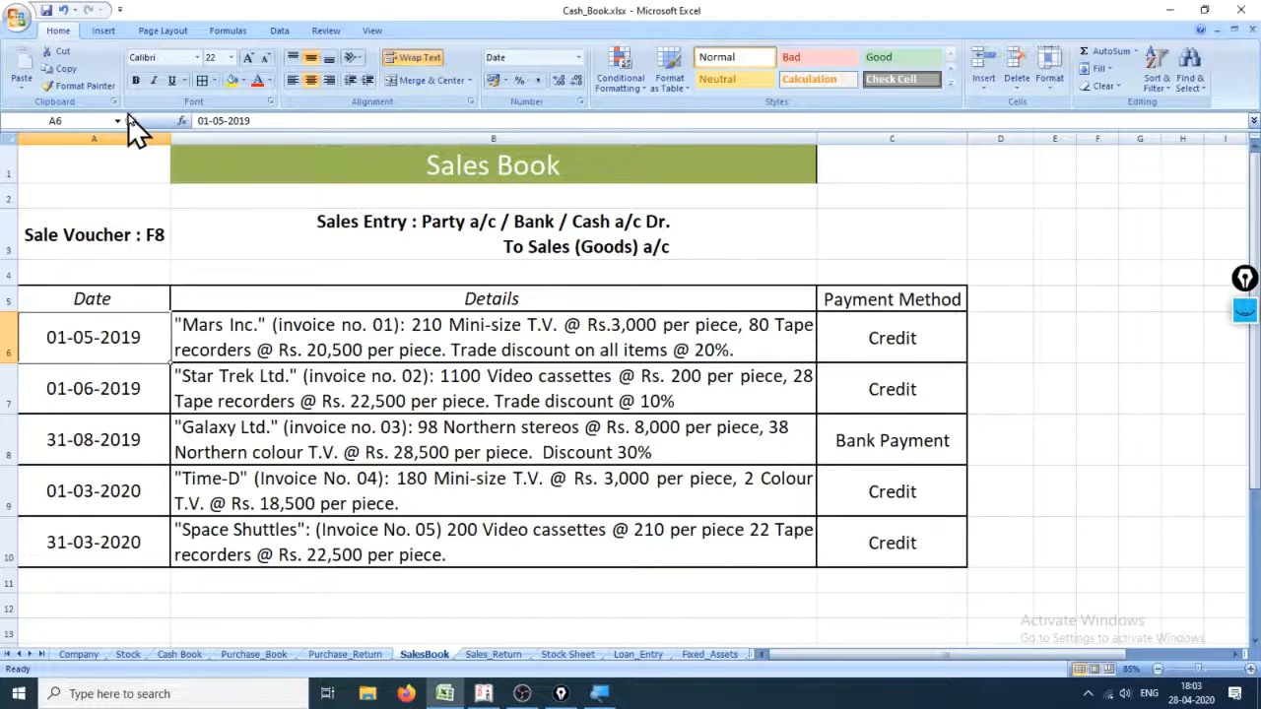
{"action": "key", "text": "Down"}
{"action": "key", "text": "Up"}
{"action": "key", "text": "Right"}
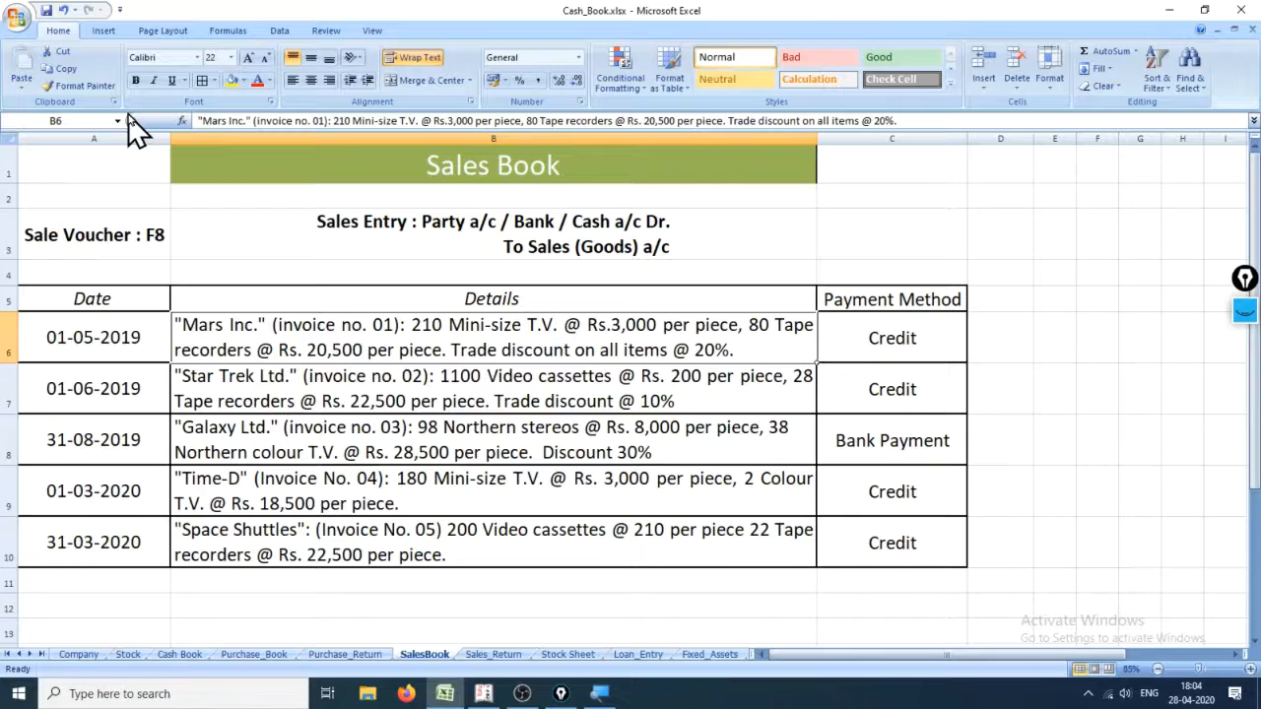
{"action": "key", "text": "alt+Tab"}
{"action": "type", "text": "Min"}
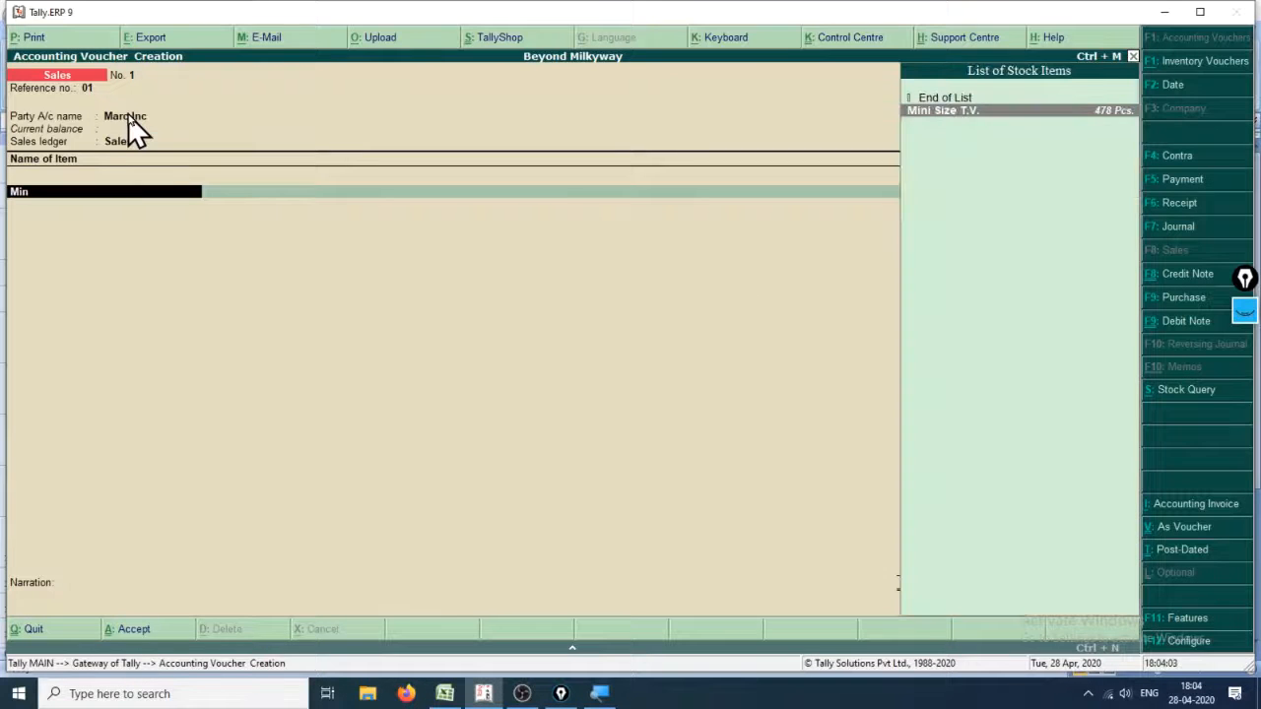
{"action": "key", "text": "Return"}
- Allocate 210 pieces of Mini Size T.V. from the SriHarikota godown
{"action": "type", "text": "S"}
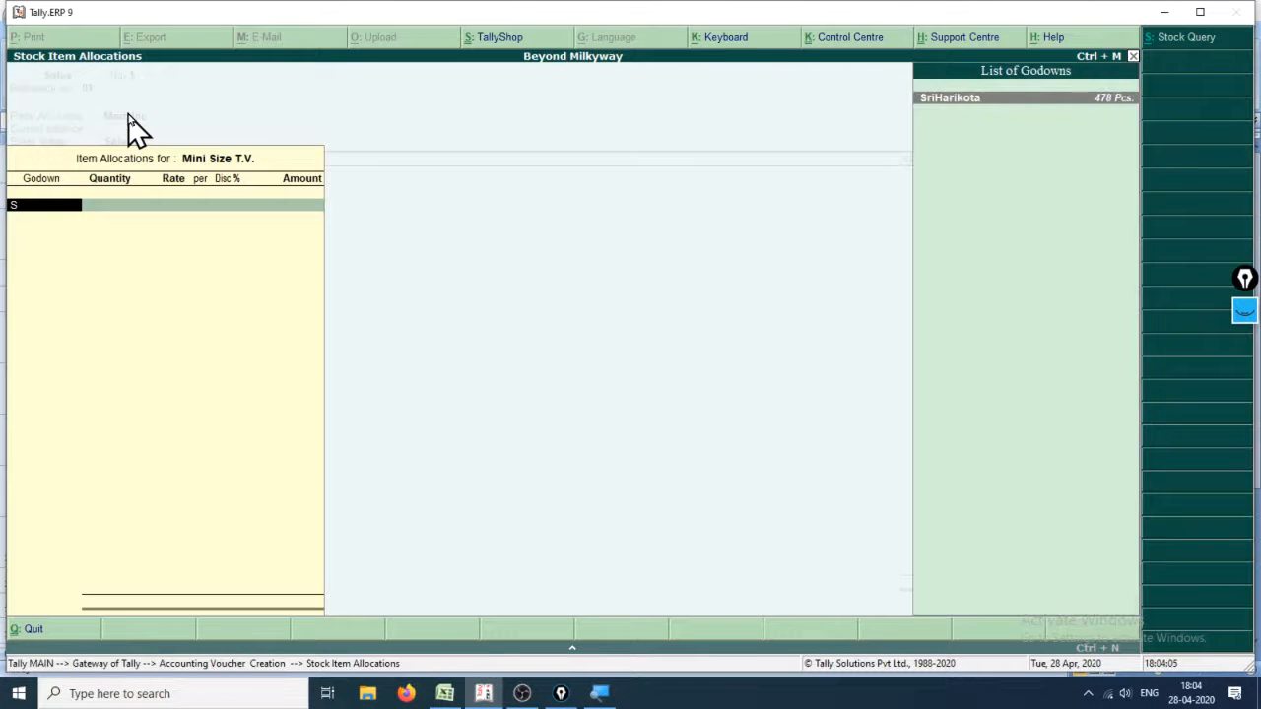
{"action": "type", "text": "r"}
{"action": "key", "text": "Return"}
{"action": "type", "text": "210"}
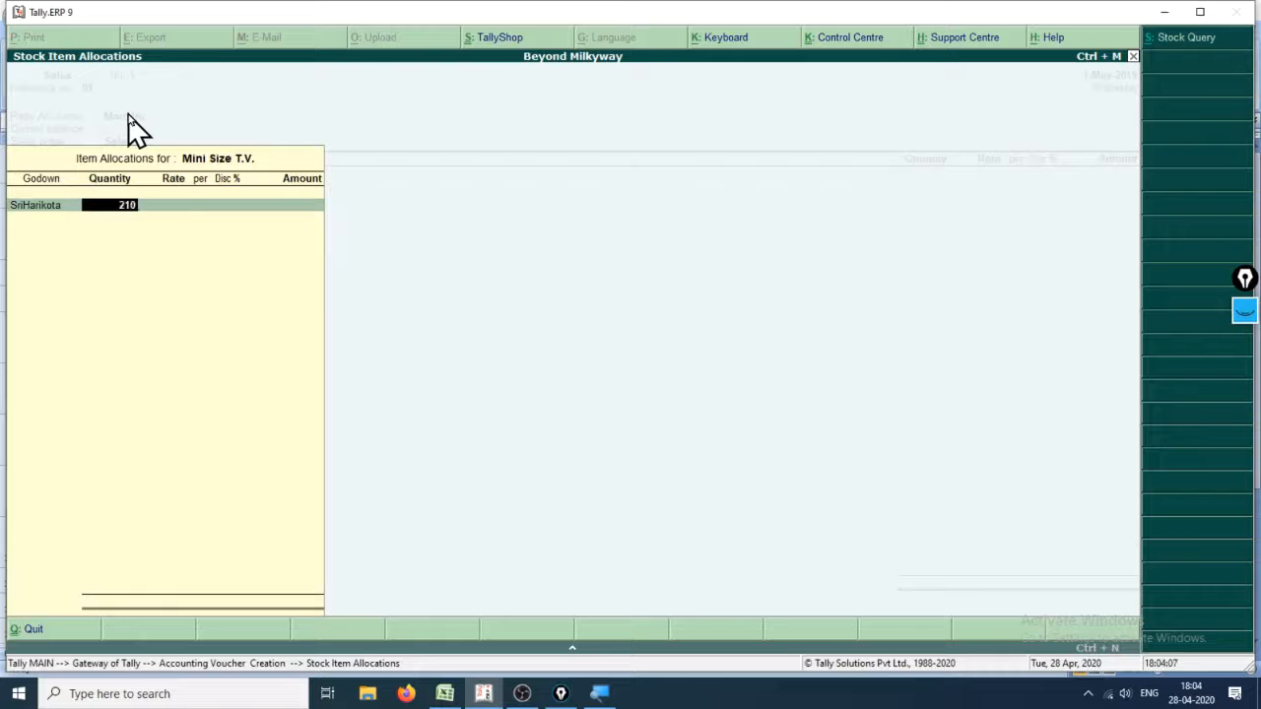
{"action": "key", "text": "Return"}
- Check the price in the Excel Sales Book, then in Tally set the Mini Size T.V. rate to 3000 with 20% discount and accept the item
{"action": "key", "text": "alt+Tab"}
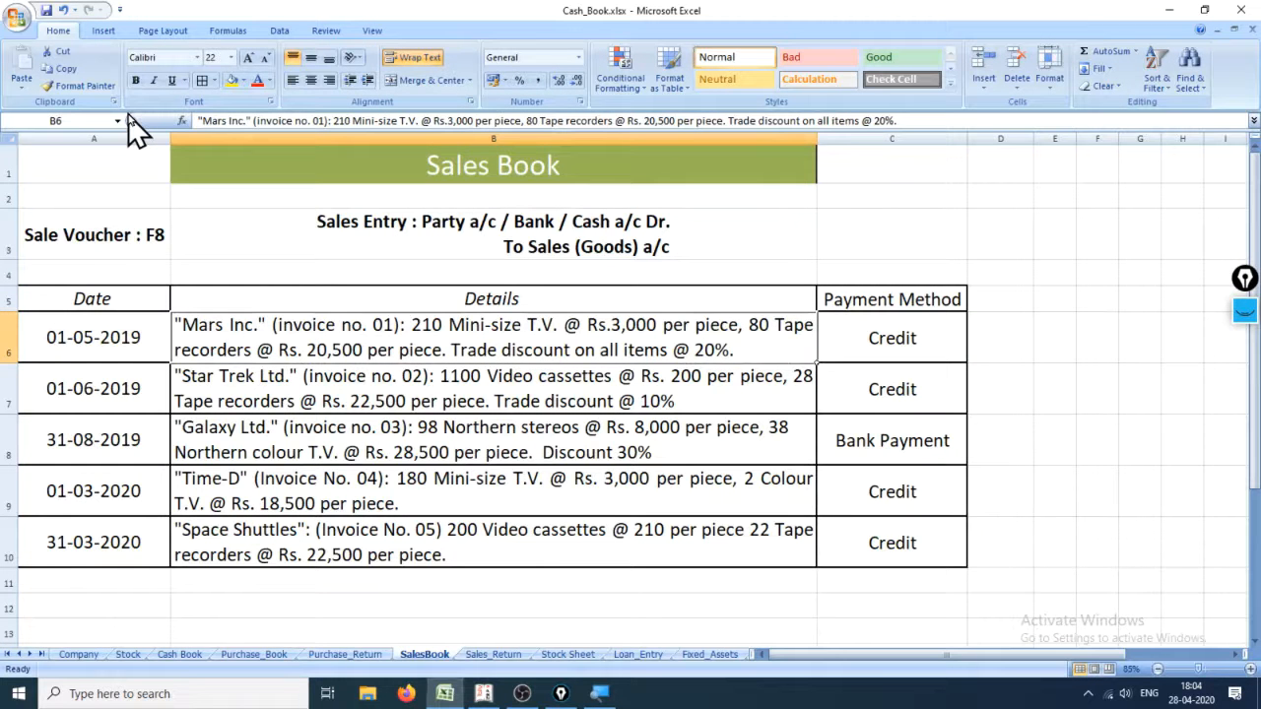
{"action": "key", "text": "alt+Tab"}
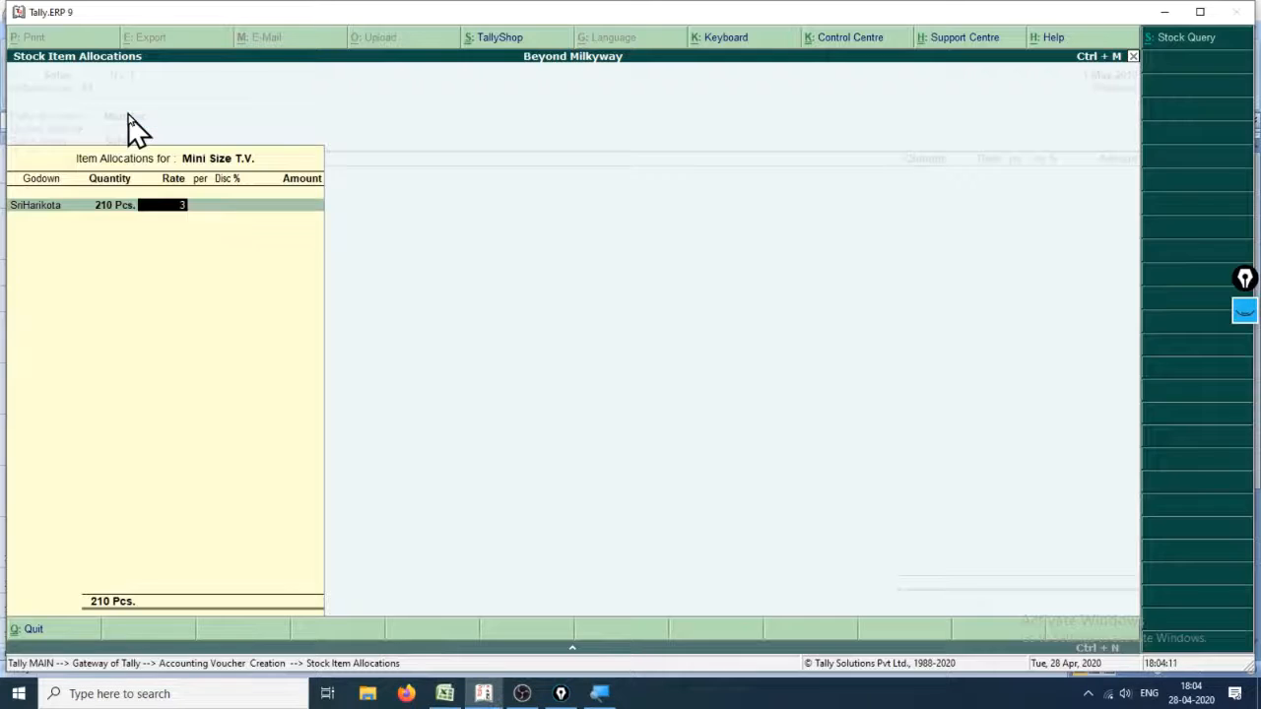
{"action": "type", "text": "3000"}
{"action": "key", "text": "Return"}
{"action": "key", "text": "Return"}
{"action": "type", "text": "2"}
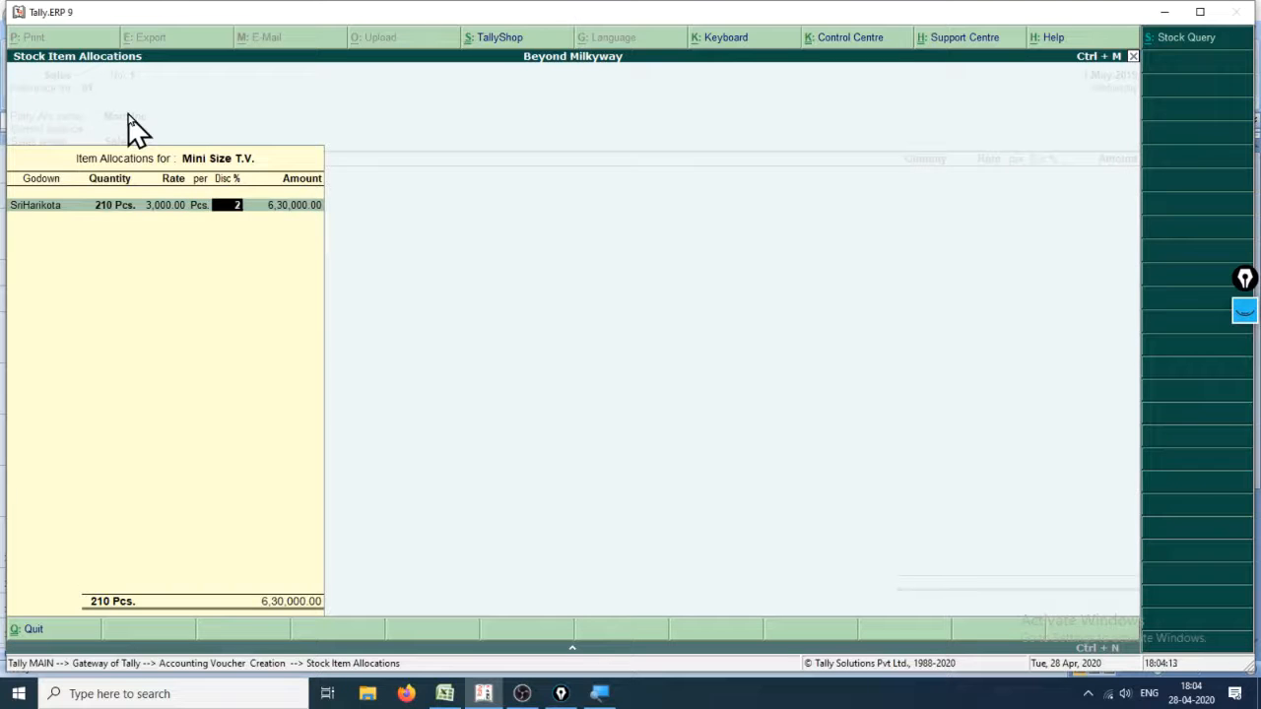
{"action": "type", "text": "0"}
{"action": "key", "text": "Return"}
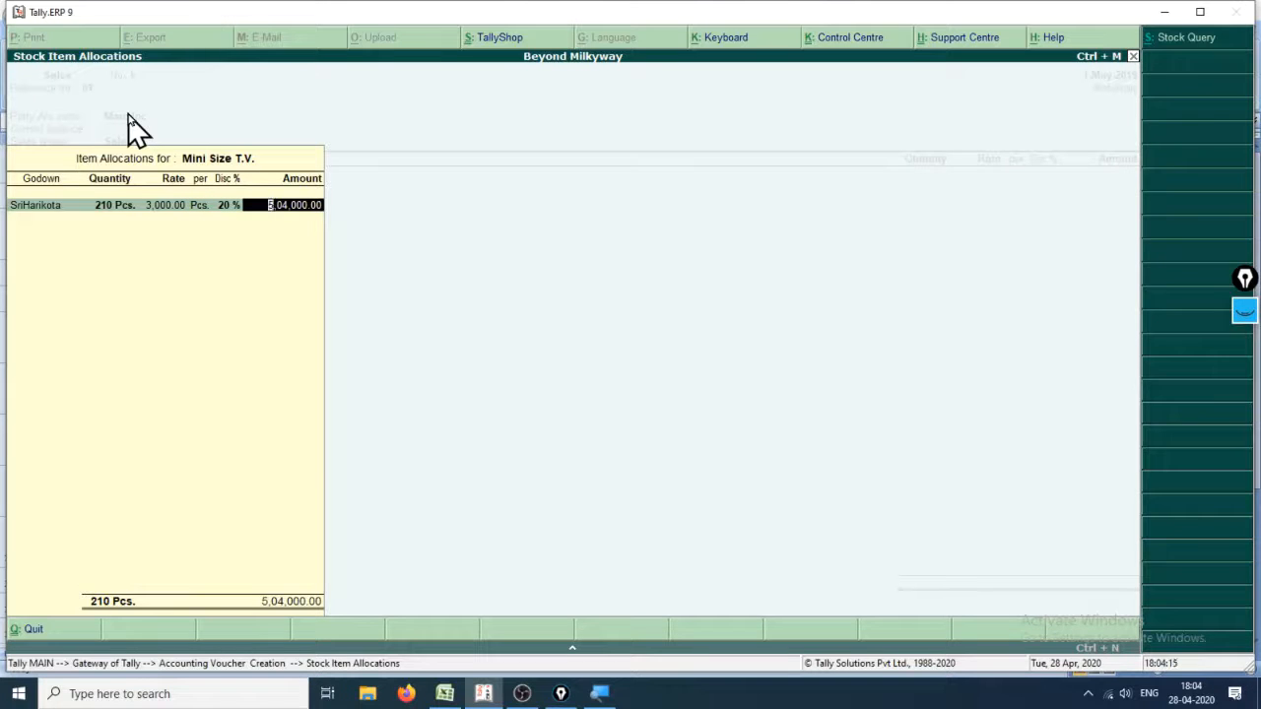
{"action": "key", "text": "Return"}
{"action": "key", "text": "Return"}
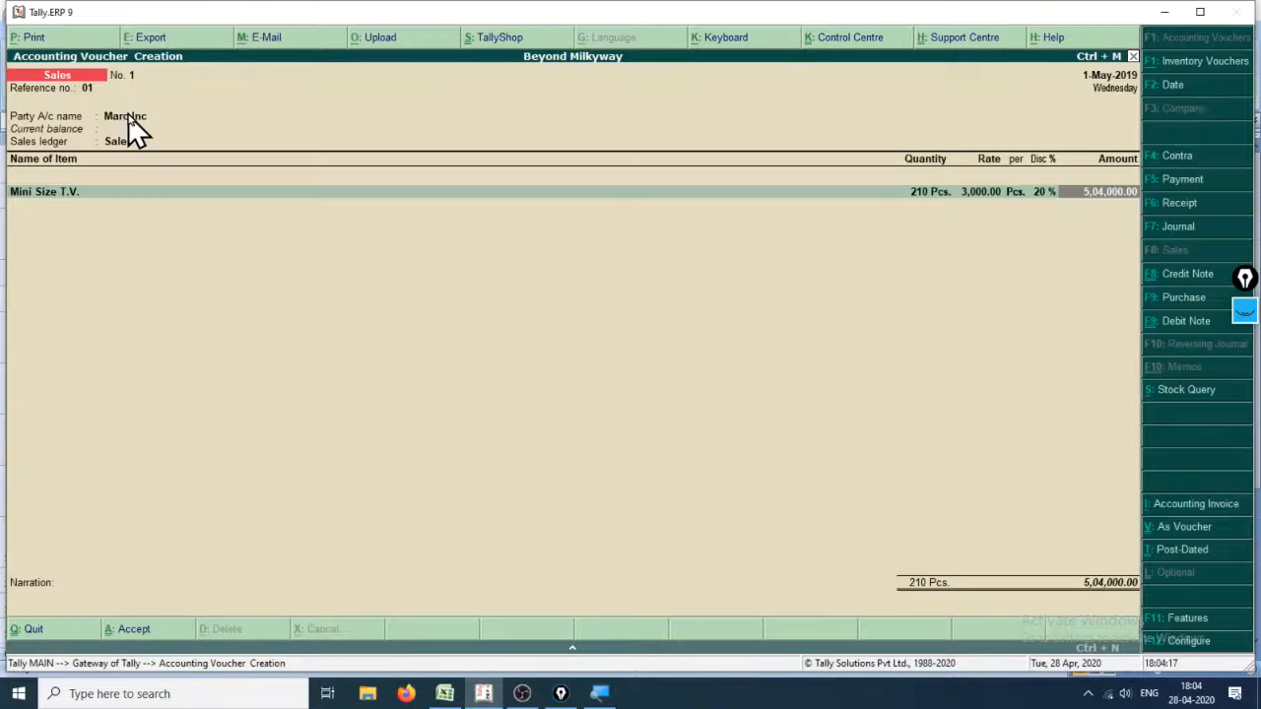
{"action": "key", "text": "Return"}
- Consult the Excel Sales Book, then in Tally add Tape Recorders as the second item from the SriHarikota godown
{"action": "key", "text": "alt+Tab"}
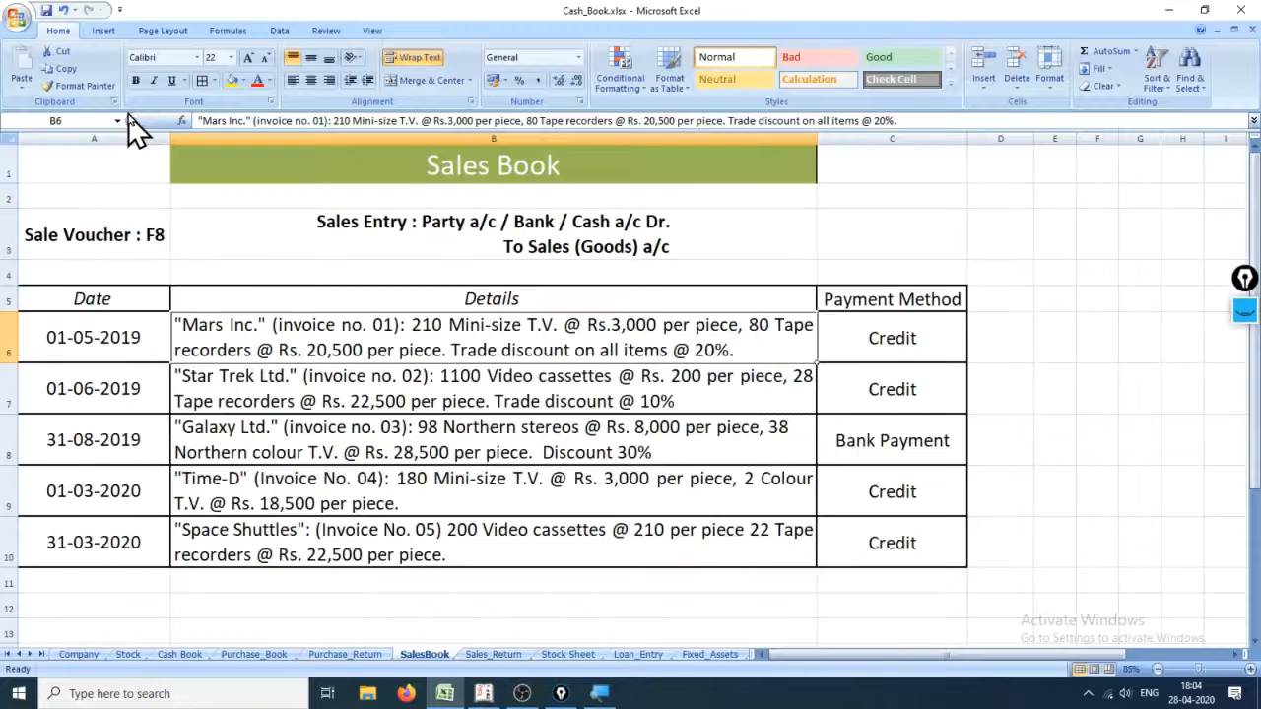
{"action": "key", "text": "alt+Tab"}
{"action": "type", "text": "Tape"}
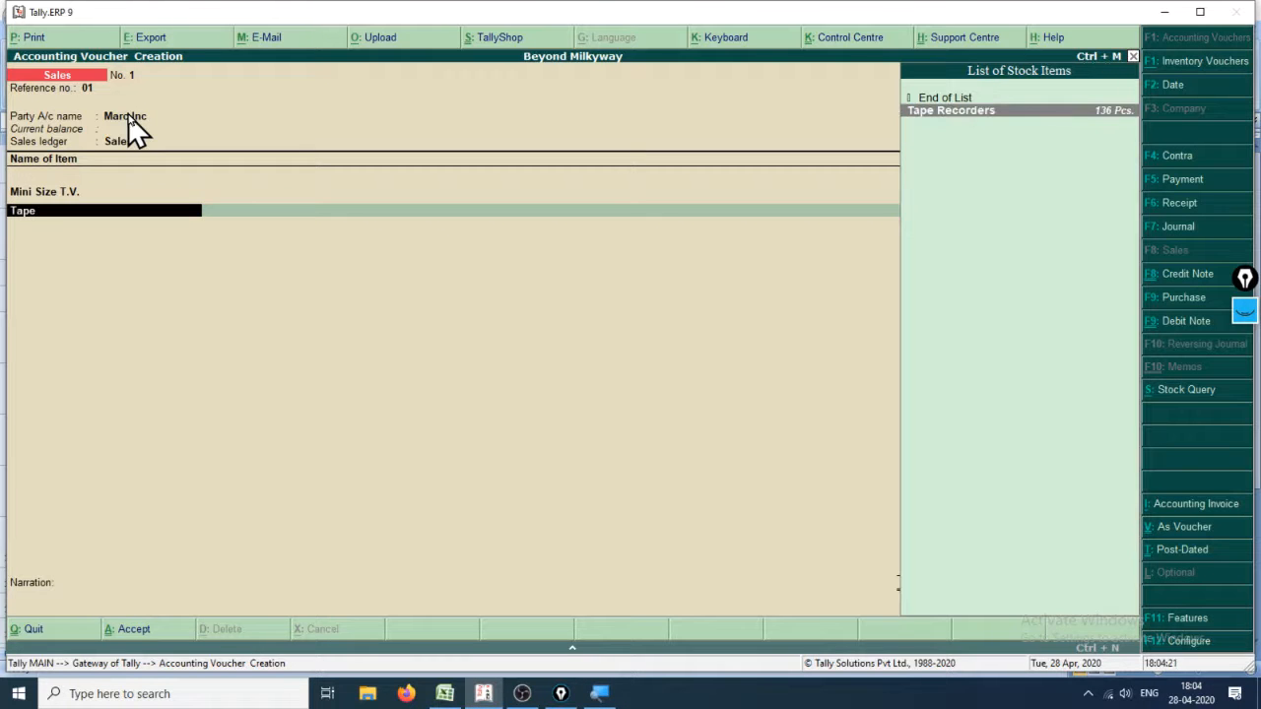
{"action": "key", "text": "Return"}
{"action": "type", "text": "S"}
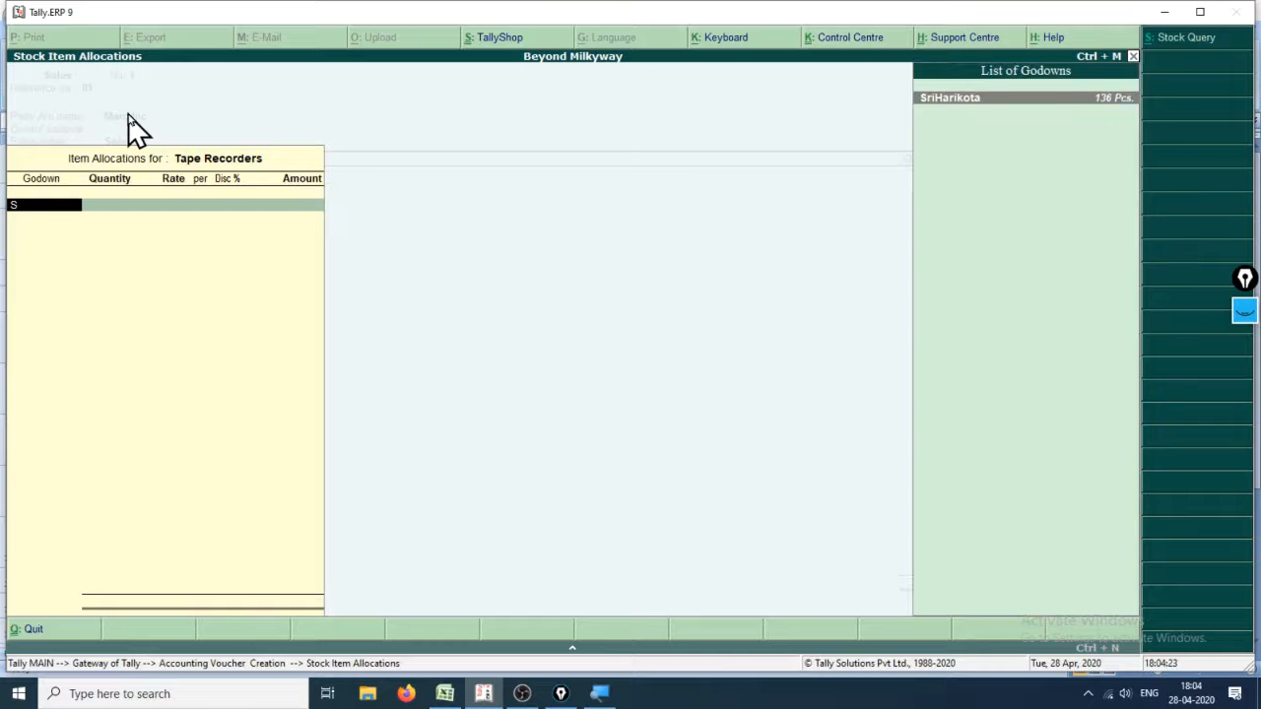
{"action": "type", "text": "tar"}
{"action": "key", "text": "Return"}
- Recheck the tape recorder details in the Excel Sales Book and enter quantity 80 and rate 20,500 in Tally
{"action": "key", "text": "alt+Tab"}
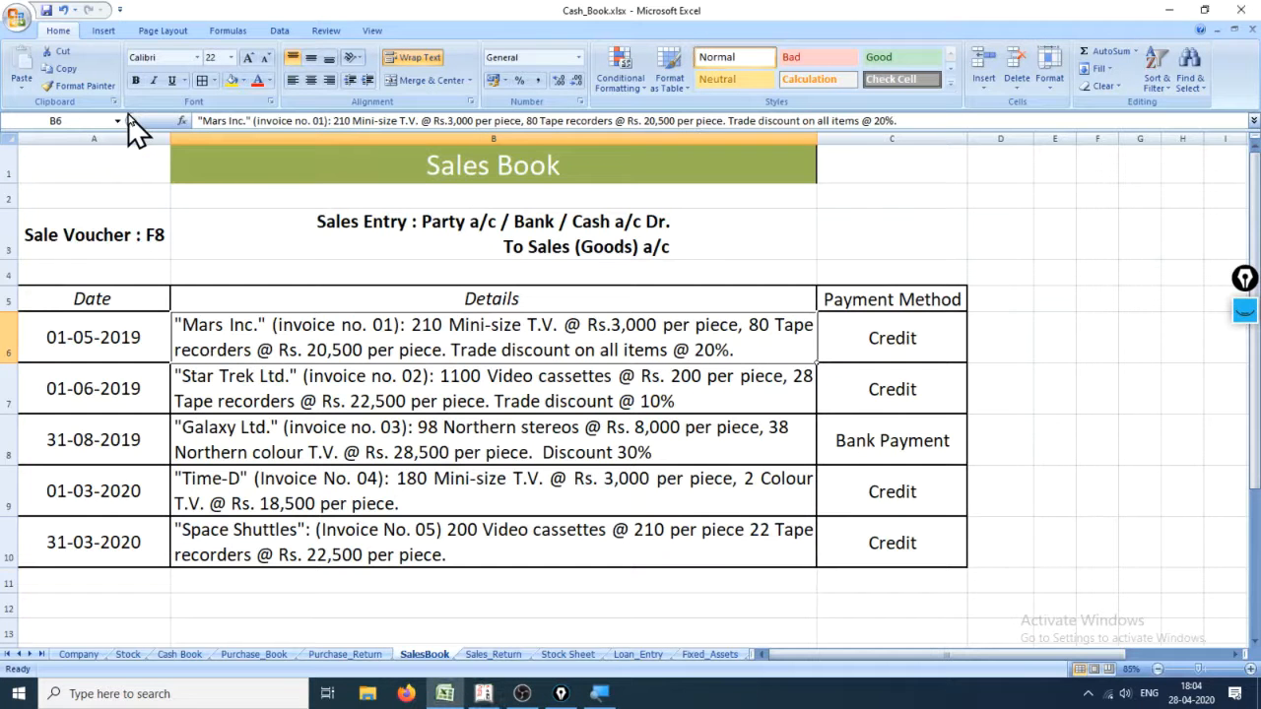
{"action": "key", "text": "alt+Tab"}
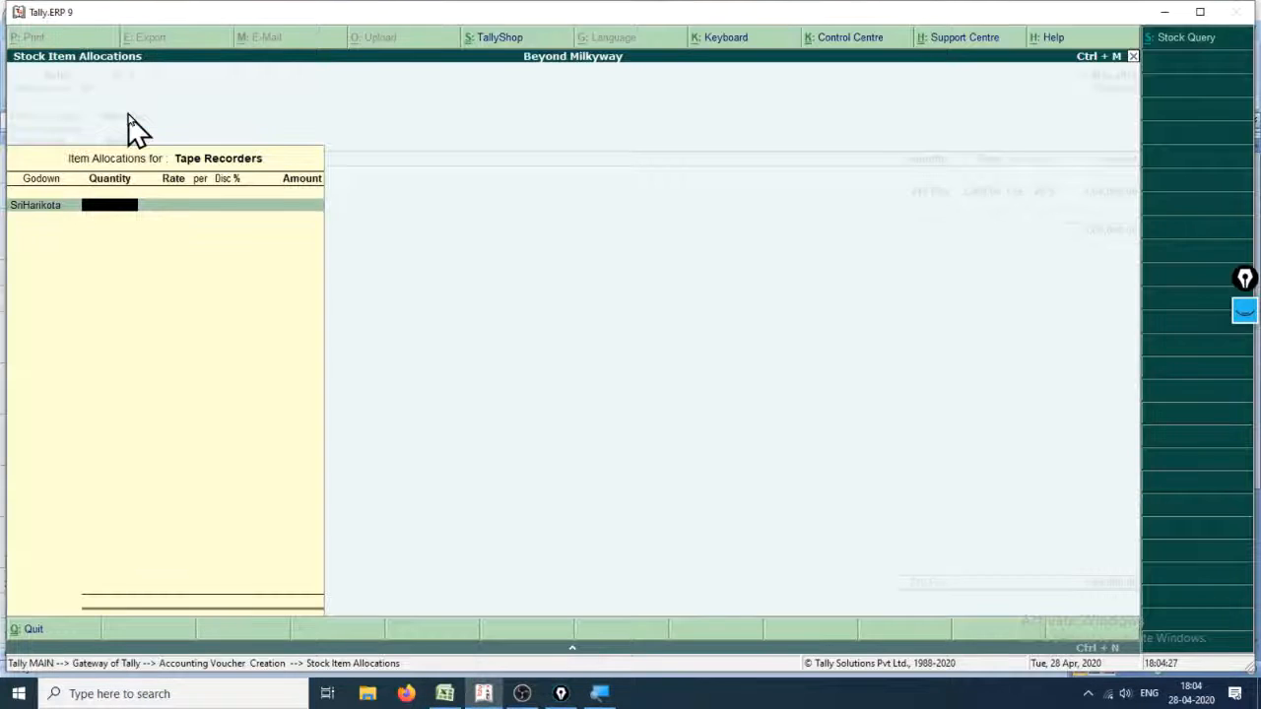
{"action": "key", "text": "alt+Tab"}
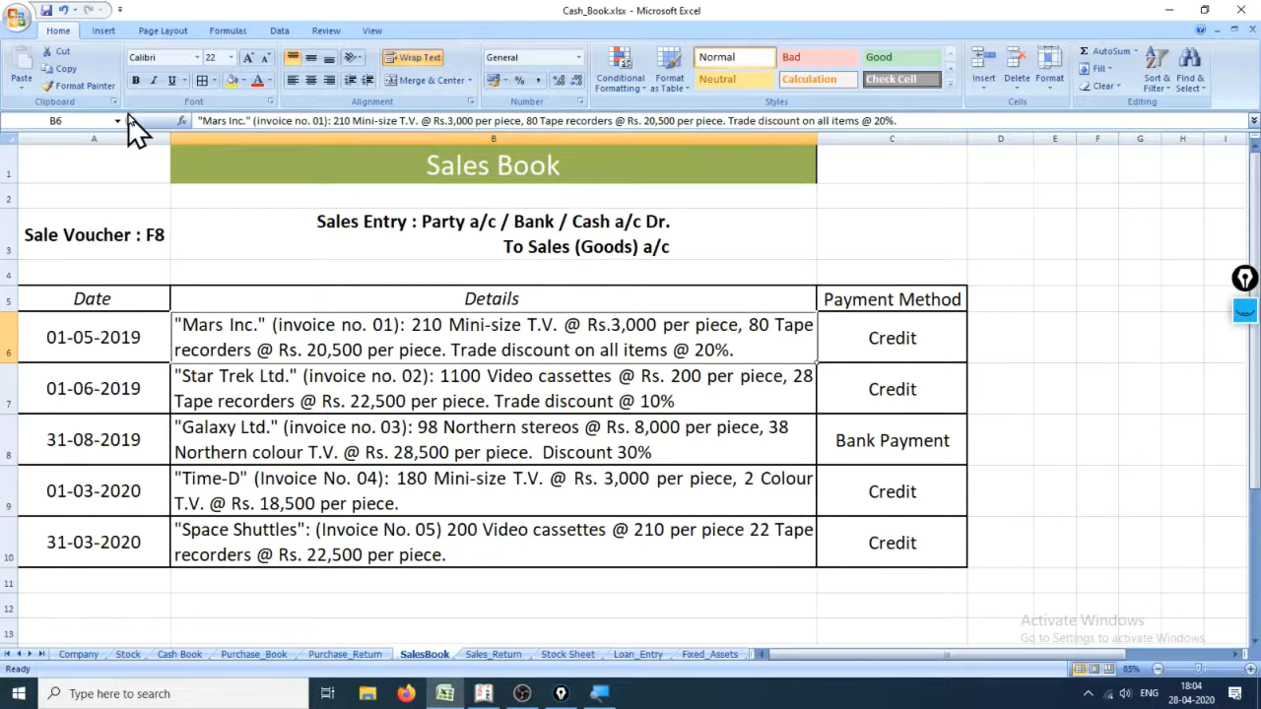
{"action": "key", "text": "alt+Tab"}
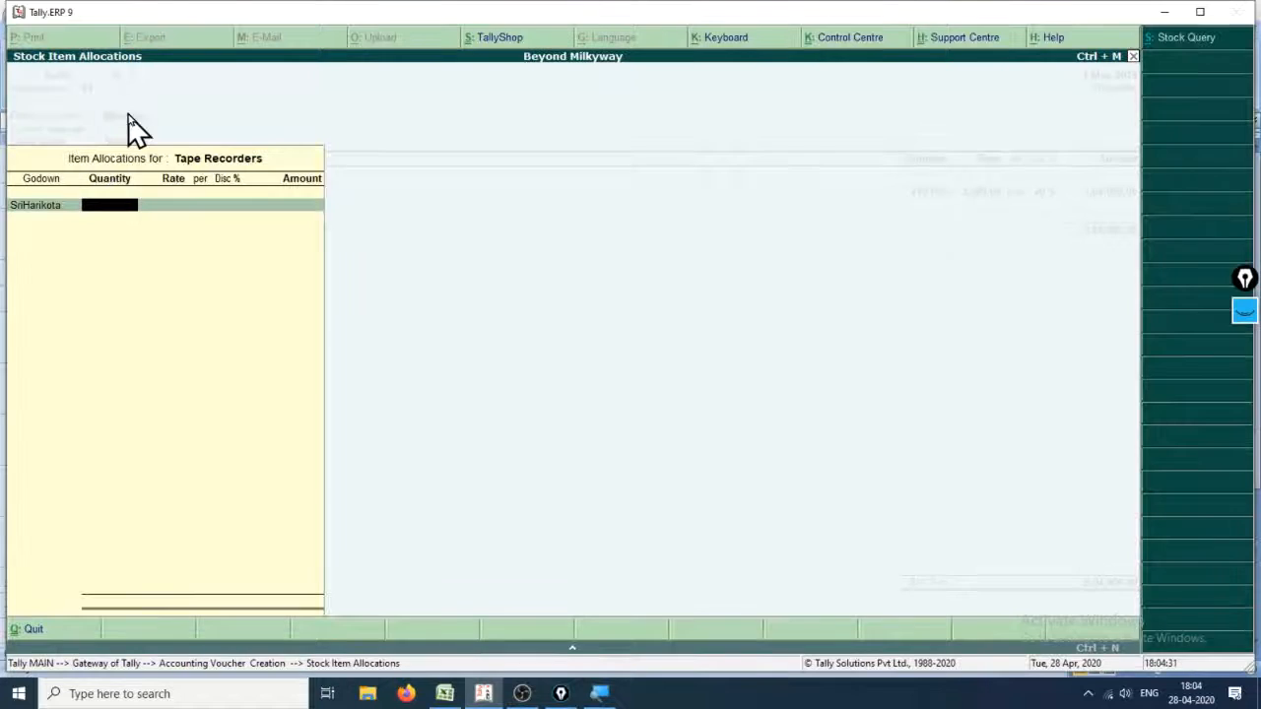
{"action": "key", "text": "alt+Tab"}
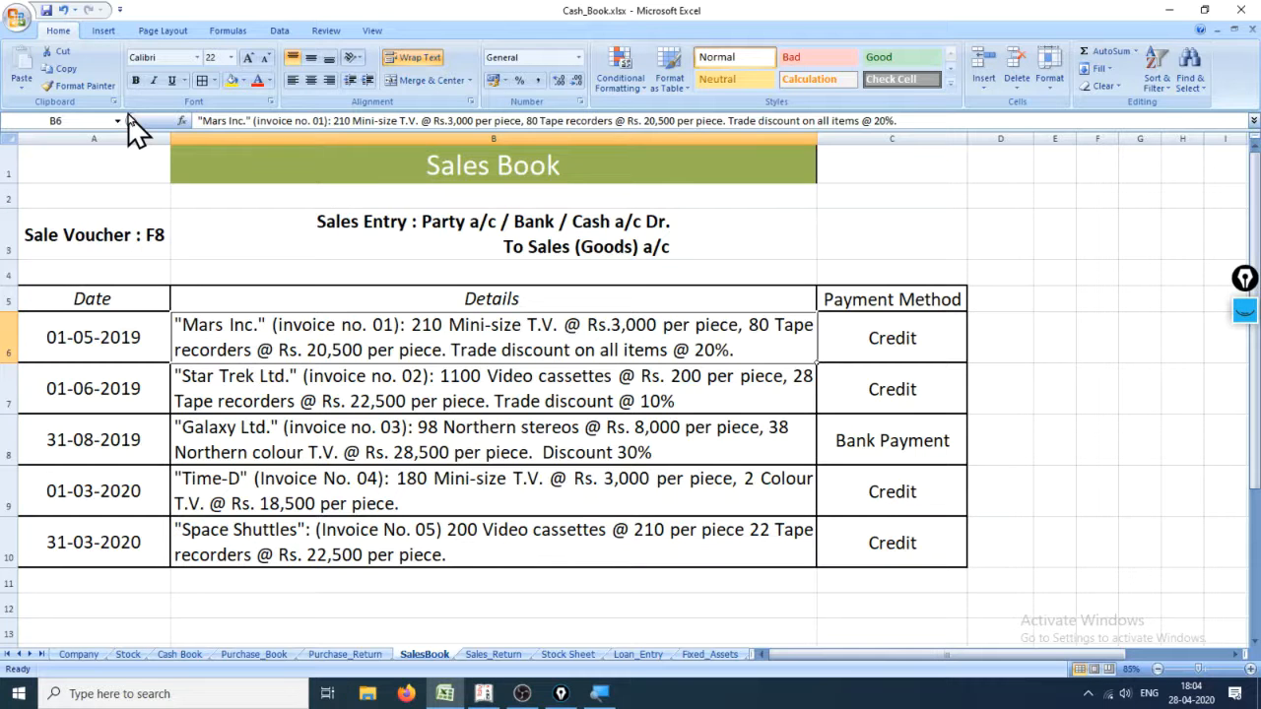
{"action": "key", "text": "alt+Tab"}
{"action": "key", "text": "alt+Tab"}
{"action": "key", "text": "alt+Tab"}
{"action": "type", "text": "80"}
{"action": "key", "text": "Return"}
{"action": "type", "text": "20,500"}
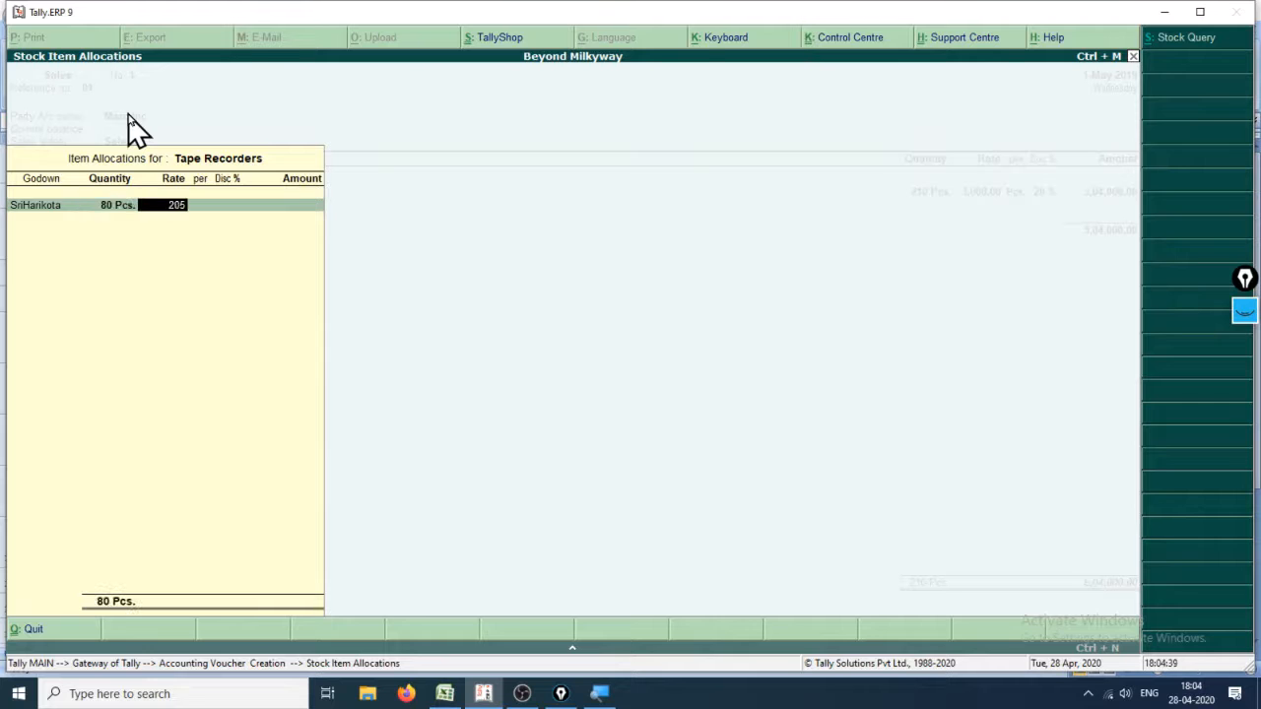
- Apply a 20% discount to the Tape Recorders allocation and accept the item line
{"action": "key", "text": "Return"}
{"action": "key", "text": "Return"}
{"action": "type", "text": "20"}
{"action": "key", "text": "Return"}
{"action": "key", "text": "Return"}
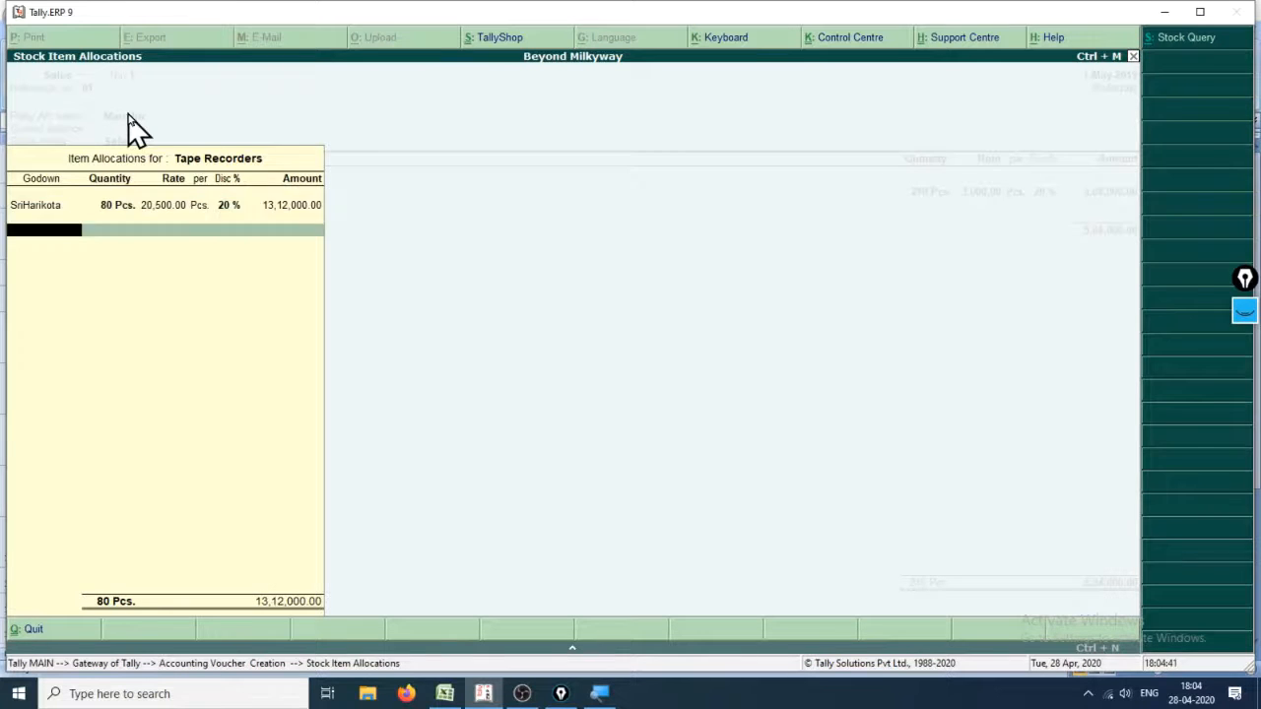
{"action": "key", "text": "Return"}
{"action": "key", "text": "Return"}
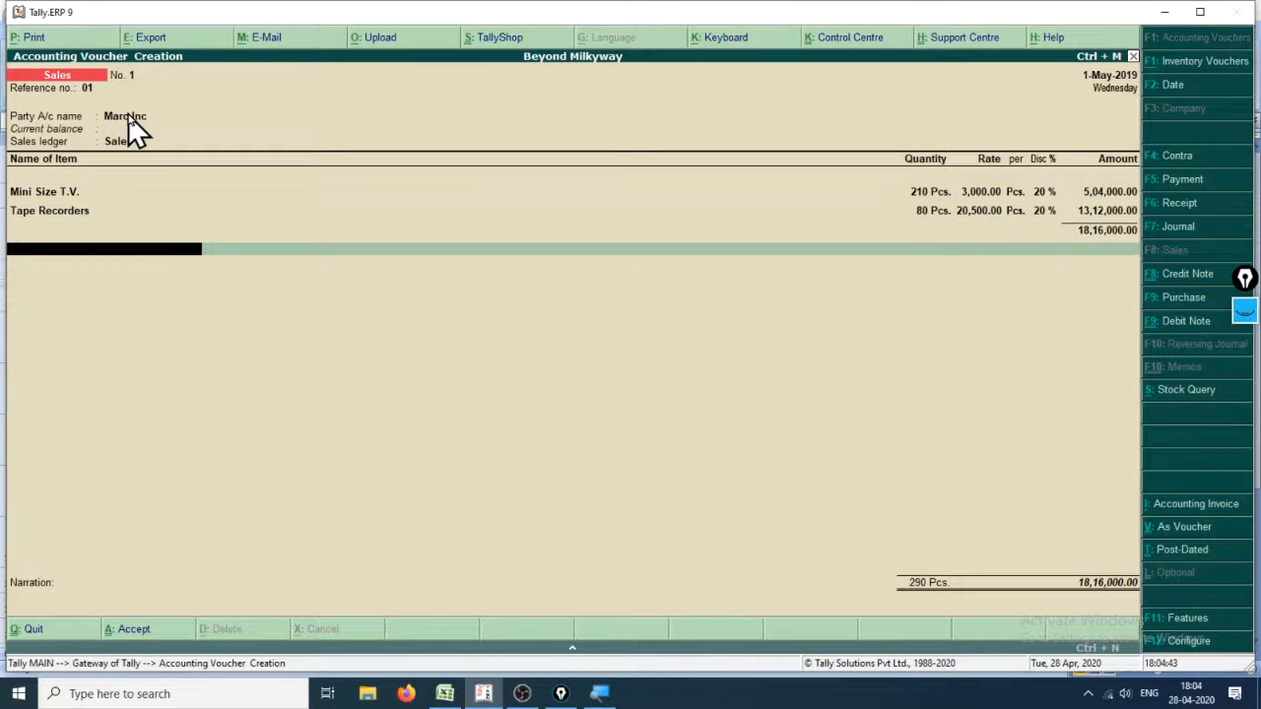
- End the item and additional ledger lists, accept the voucher total, and proceed to the narration
{"action": "key", "text": "Return"}
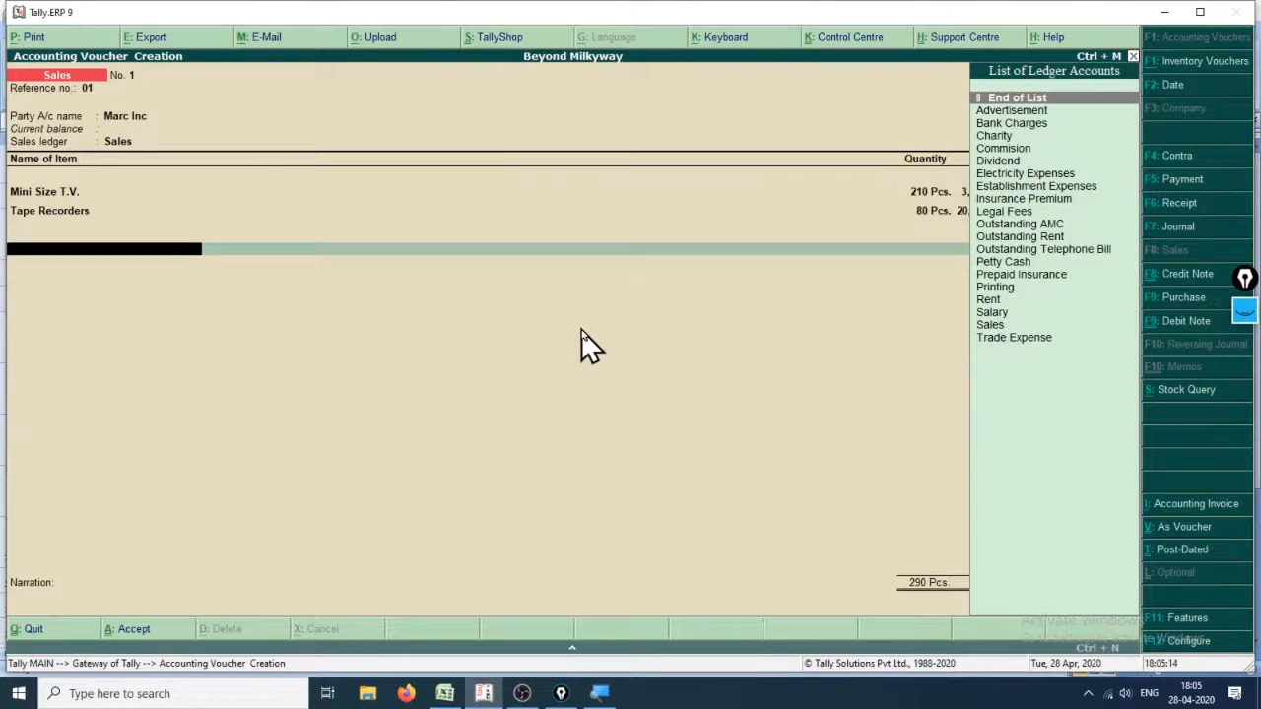
{"action": "key", "text": "Return"}
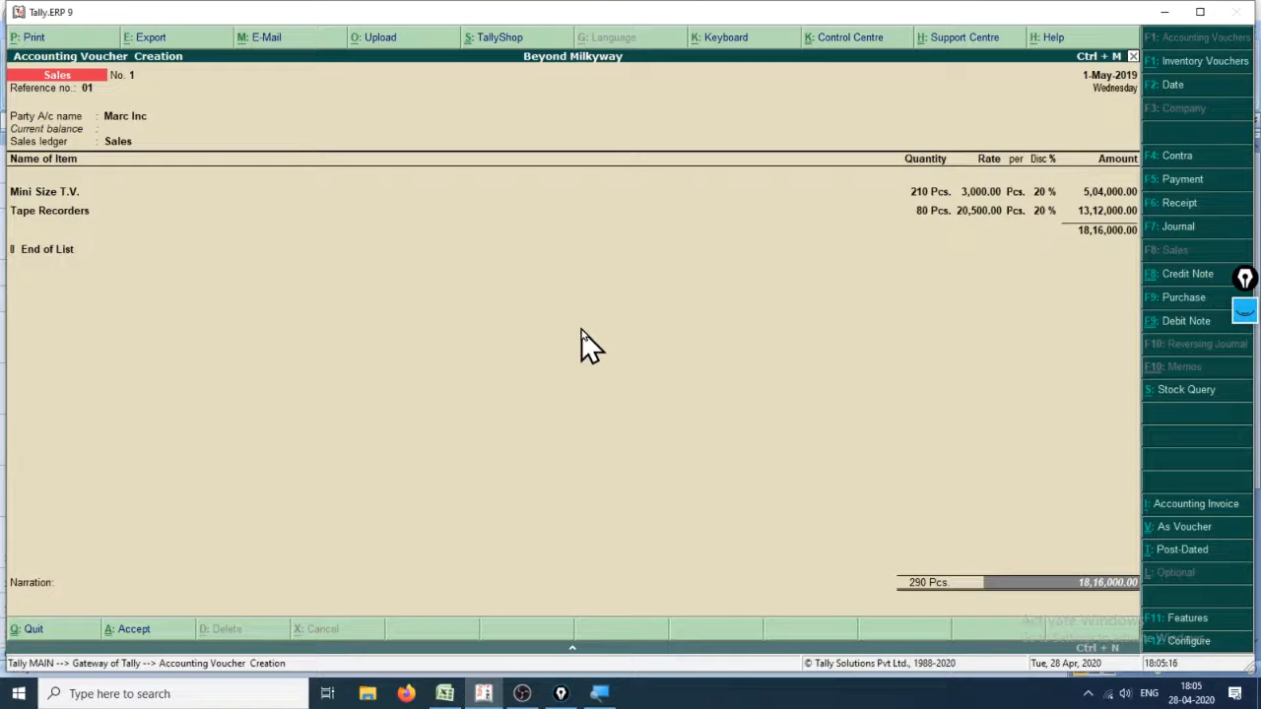
{"action": "key", "text": "Return"}
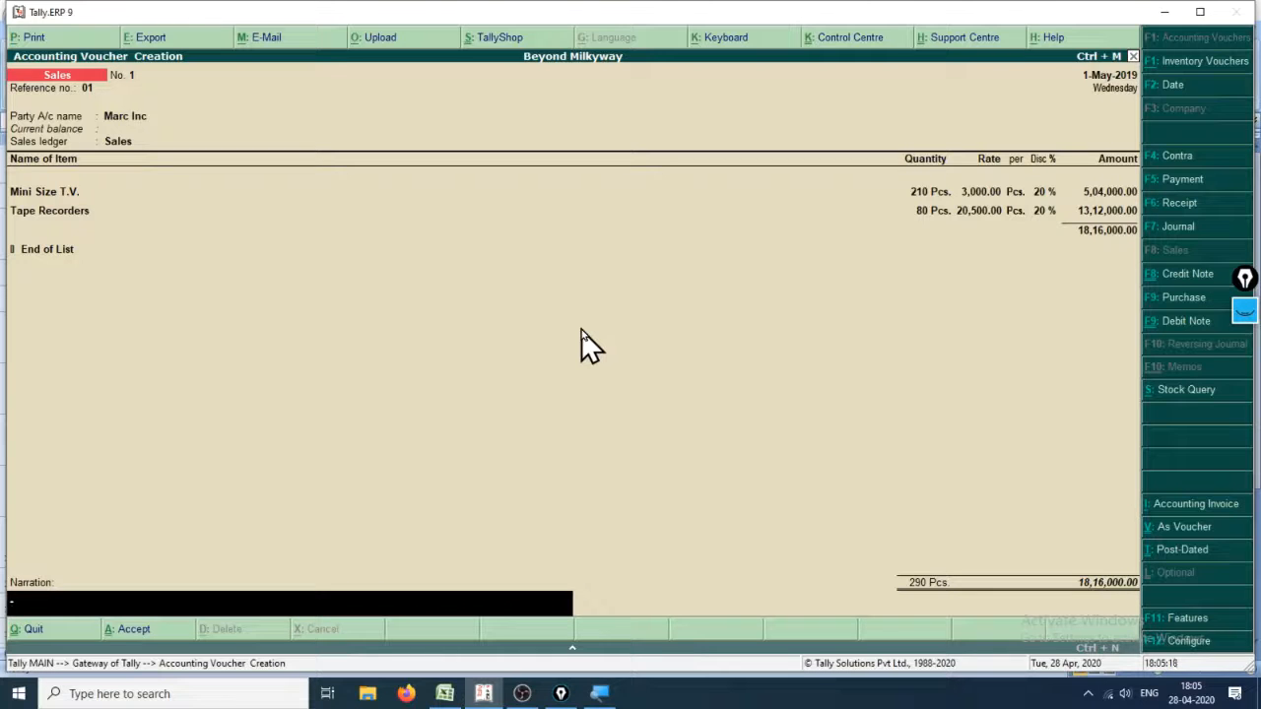
- Enter the narration "Sales Entry", save the Sales voucher, and return to the Gateway of Tally
{"action": "type", "text": "Sales Entry"}
{"action": "key", "text": "Return"}
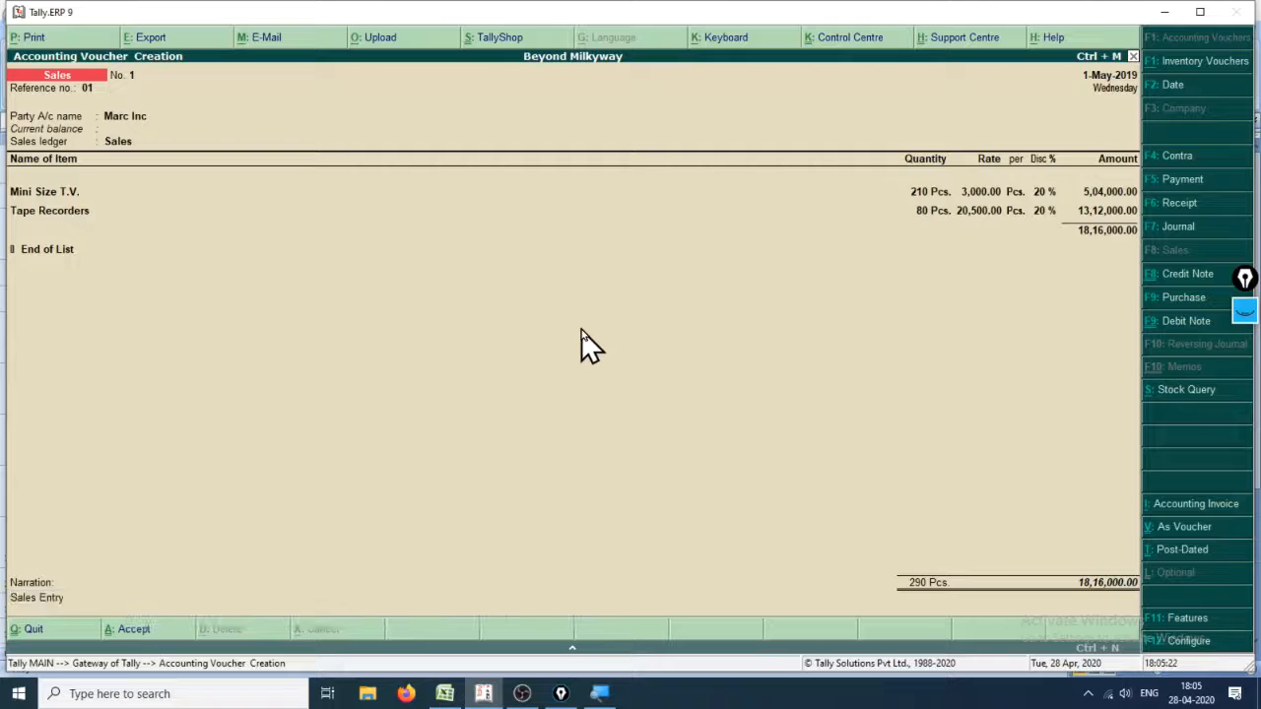
{"action": "key", "text": "Return"}
{"action": "key", "text": "Escape"}
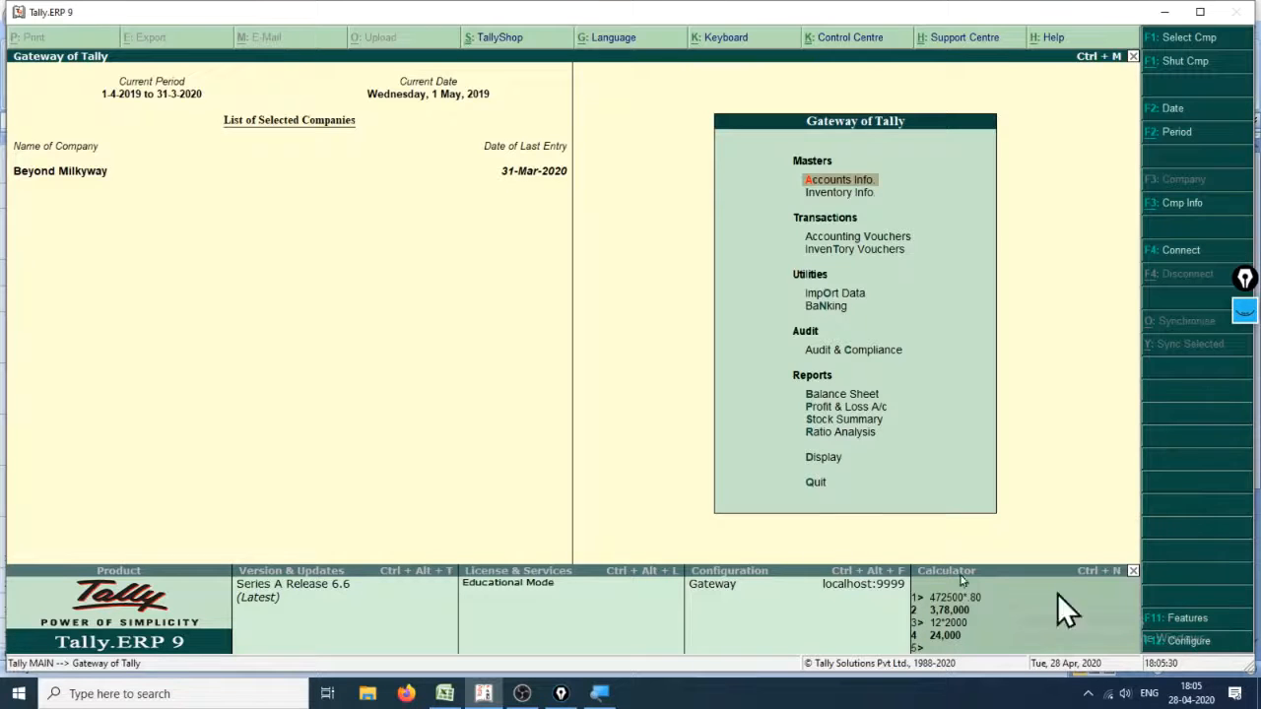
- Enable Goods and Services Tax in the company's statutory features and open its GST details with the state list
{"action": "left_click", "coordinate": [1198, 618]}
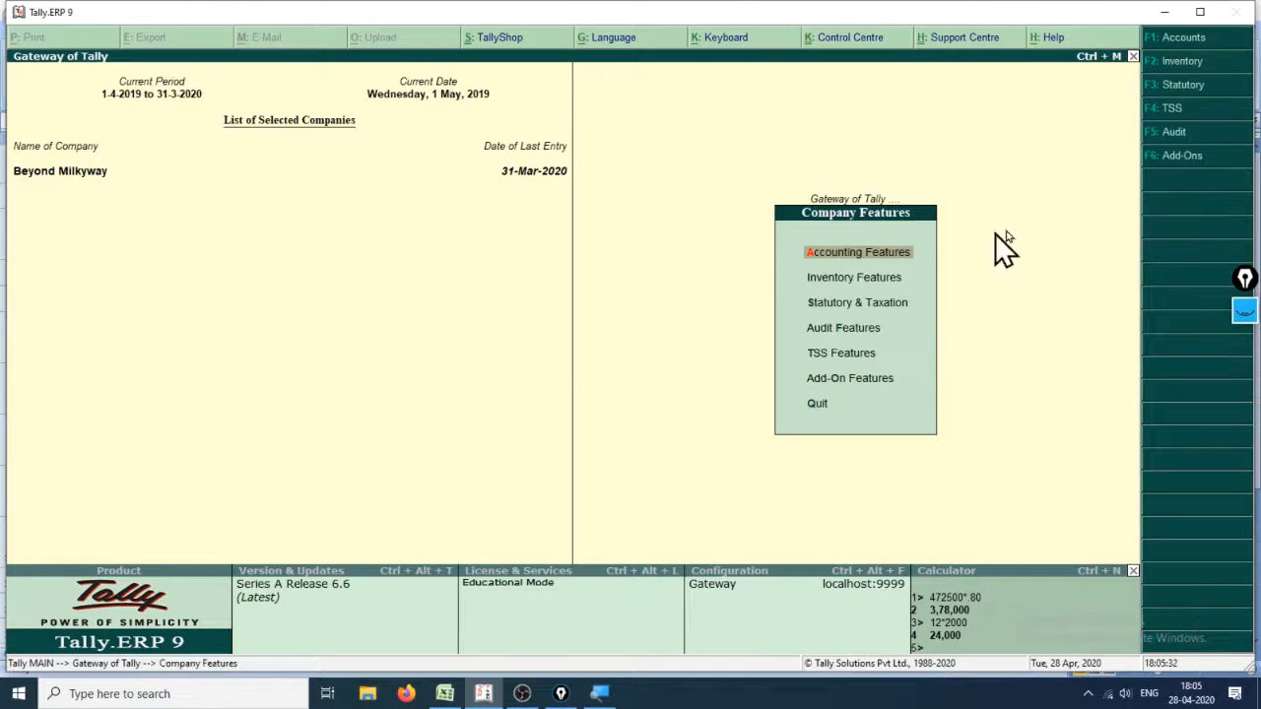
{"action": "left_click", "coordinate": [1187, 87]}
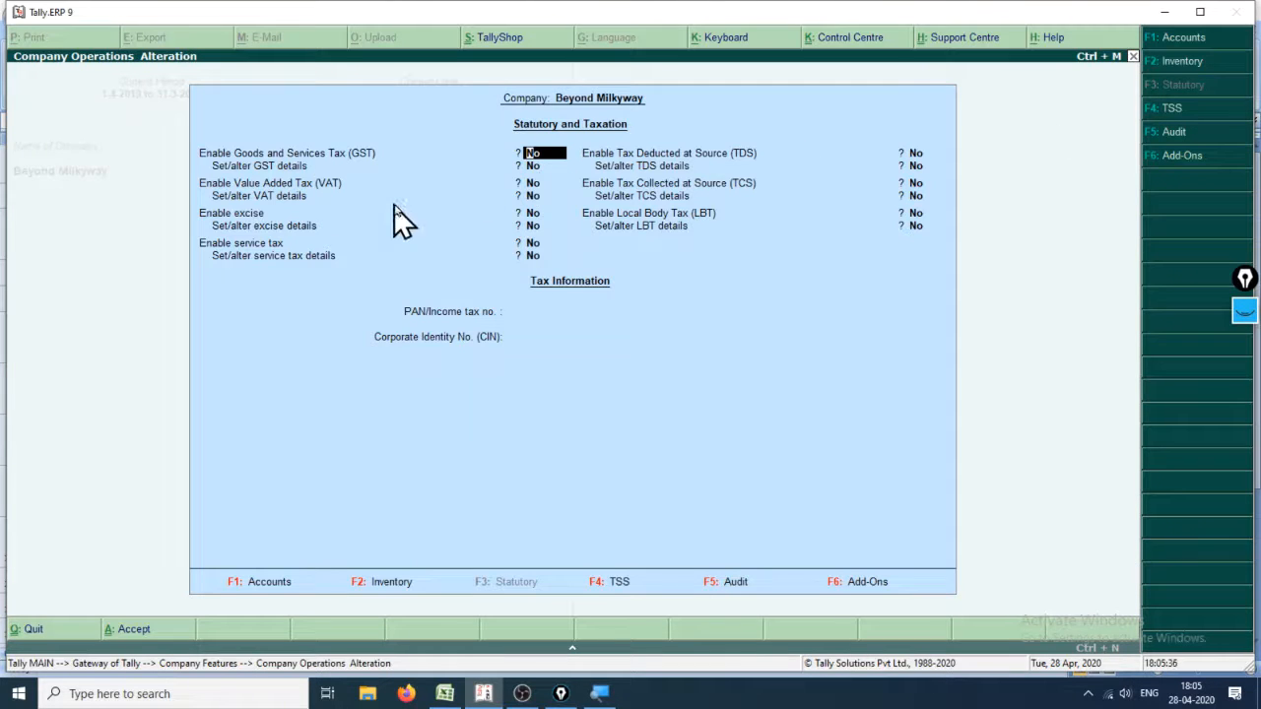
{"action": "type", "text": "y"}
{"action": "key", "text": "Return"}
{"action": "type", "text": "y"}
{"action": "key", "text": "Return"}
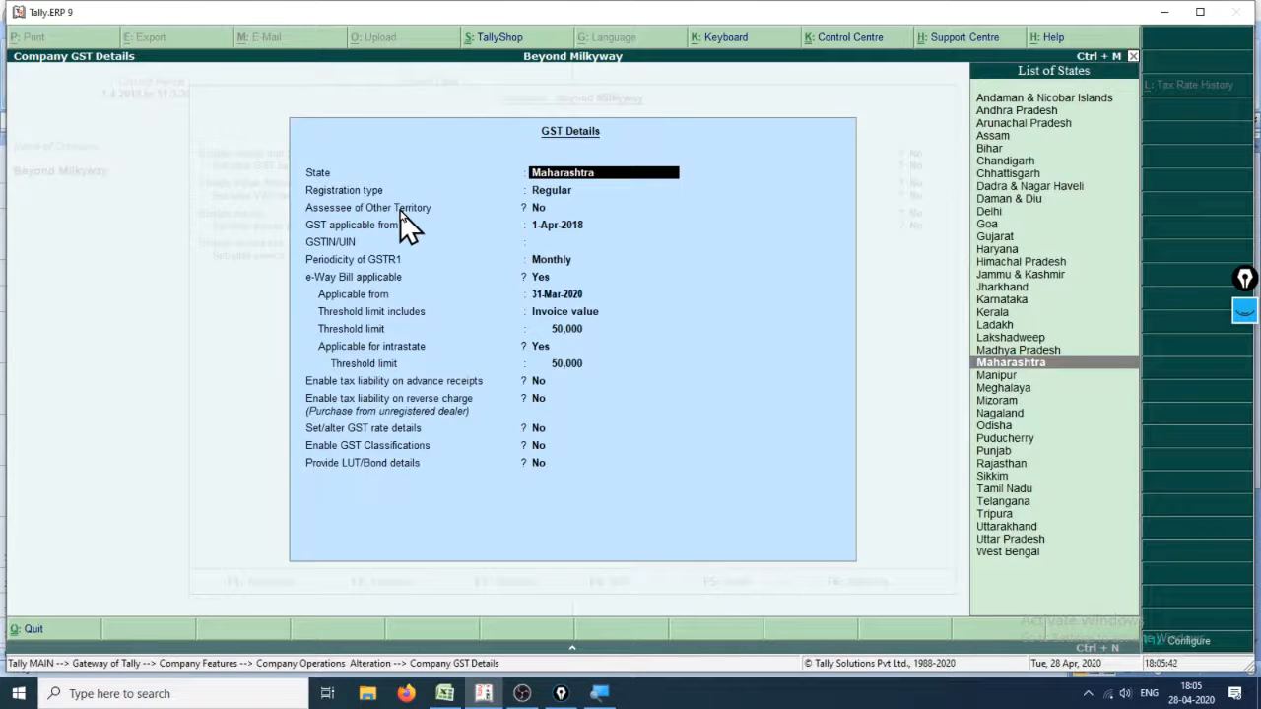
{"action": "key", "text": "Up"}
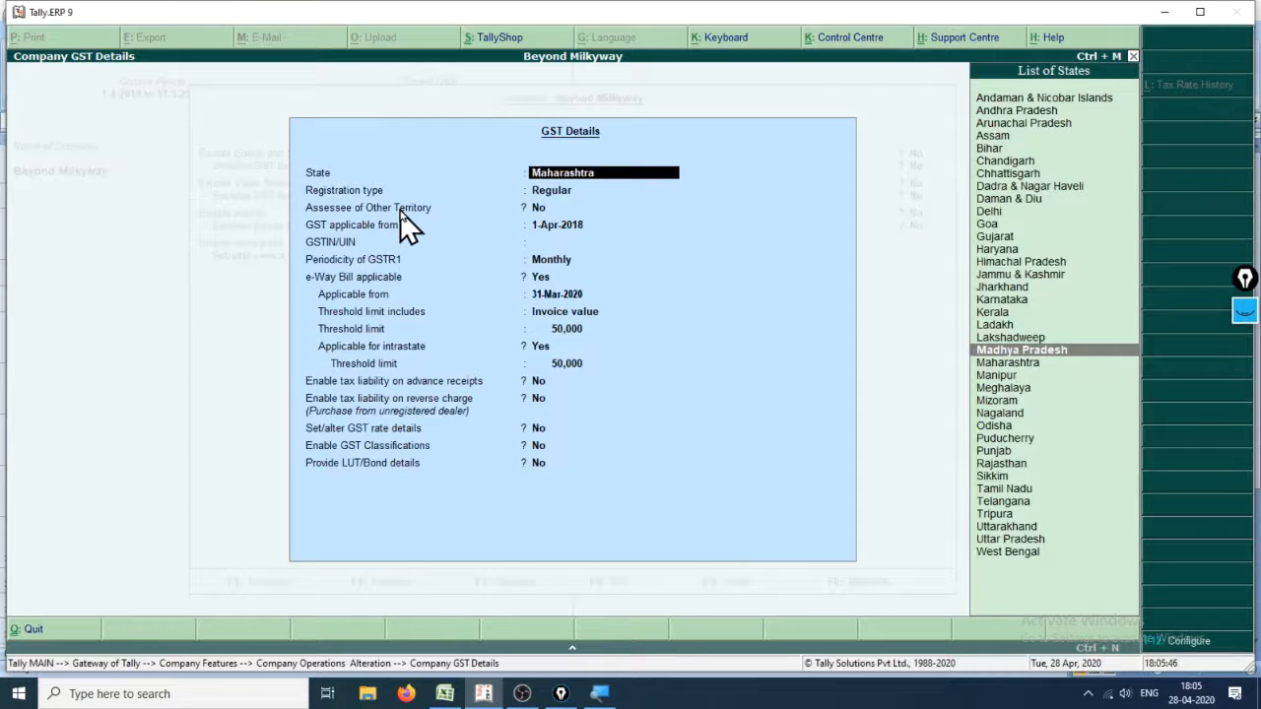
{"action": "key", "text": "Down"}
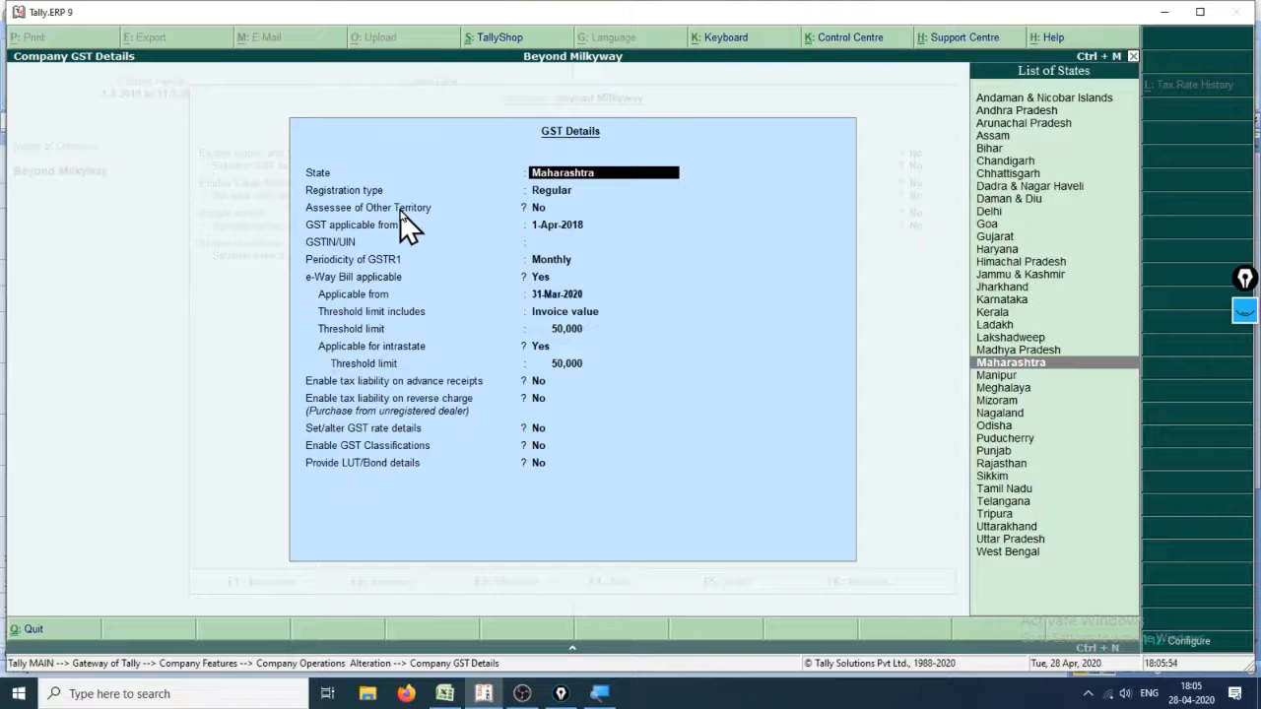
- Leave the GST details and review the VAT, excise, service tax, TDS, TCS and LBT options
{"action": "key", "text": "Escape"}
{"action": "key", "text": "Escape"}
{"action": "key", "text": "Return"}
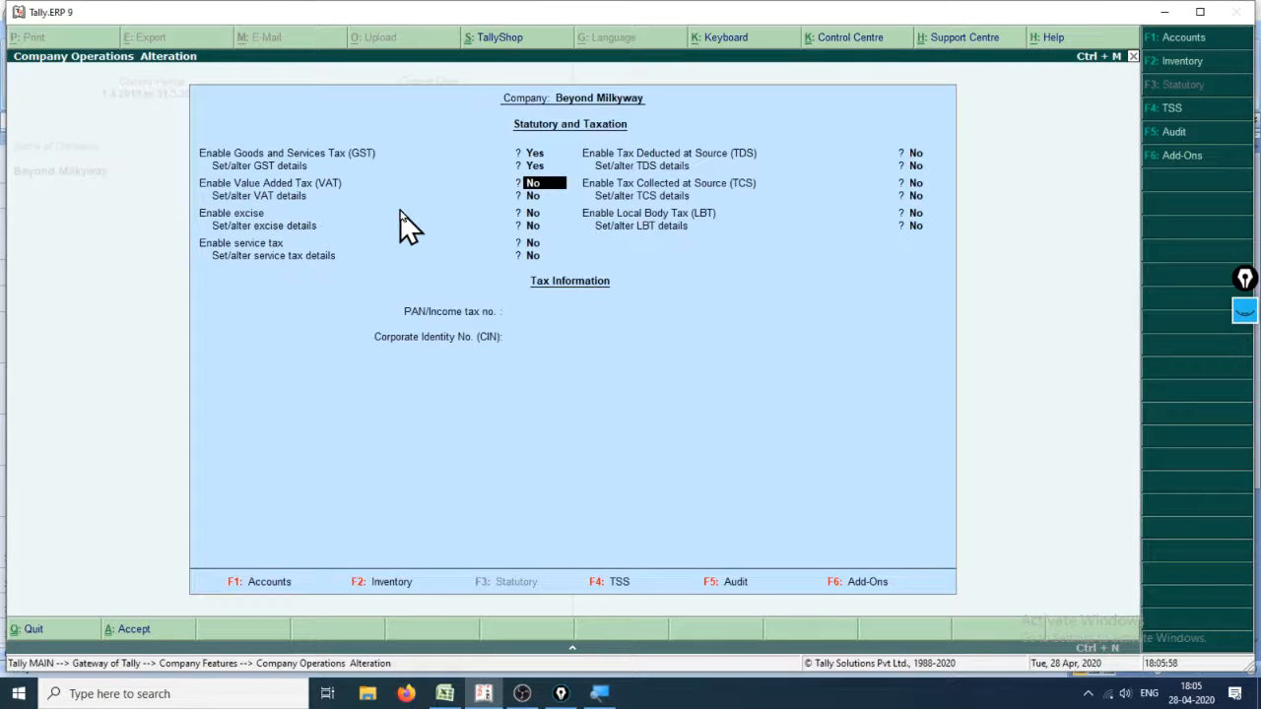
{"action": "key", "text": "Return"}
{"action": "key", "text": "Return"}
{"action": "key", "text": "Return"}
{"action": "key", "text": "Return"}
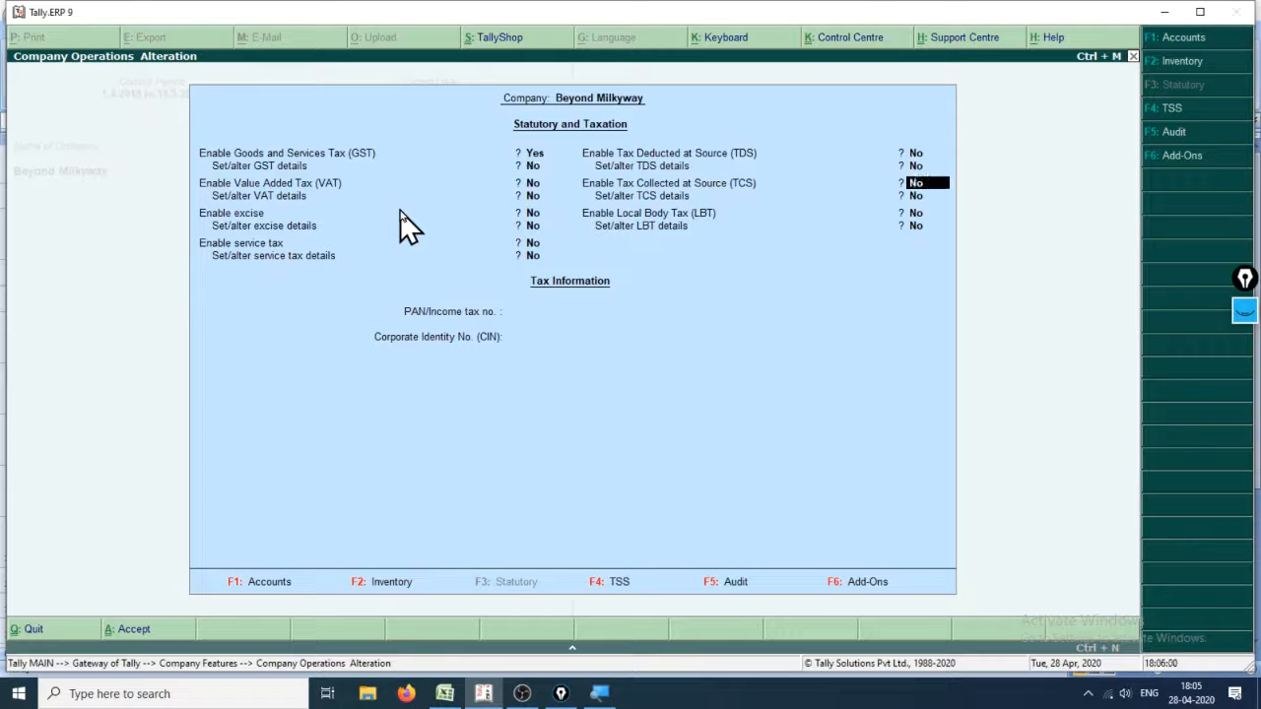
{"action": "key", "text": "Return"}
{"action": "key", "text": "Up"}
{"action": "key", "text": "Up"}
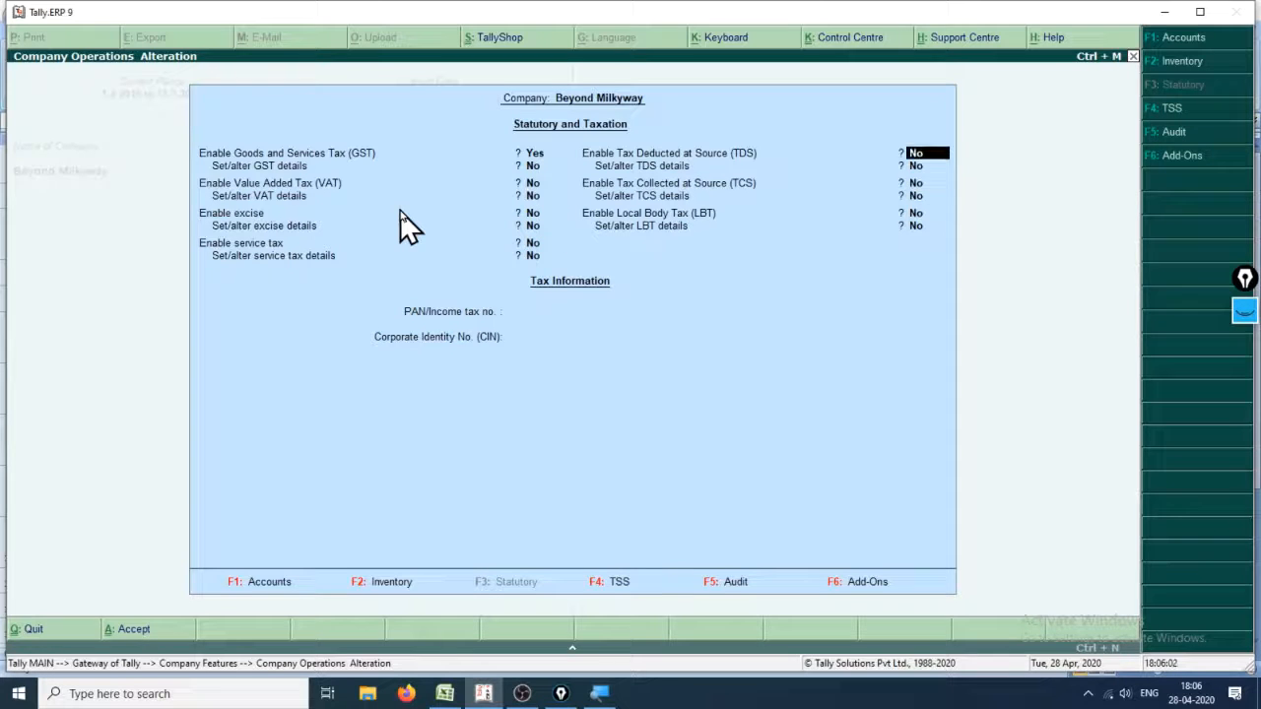
{"action": "key", "text": "Return"}
{"action": "key", "text": "Return"}
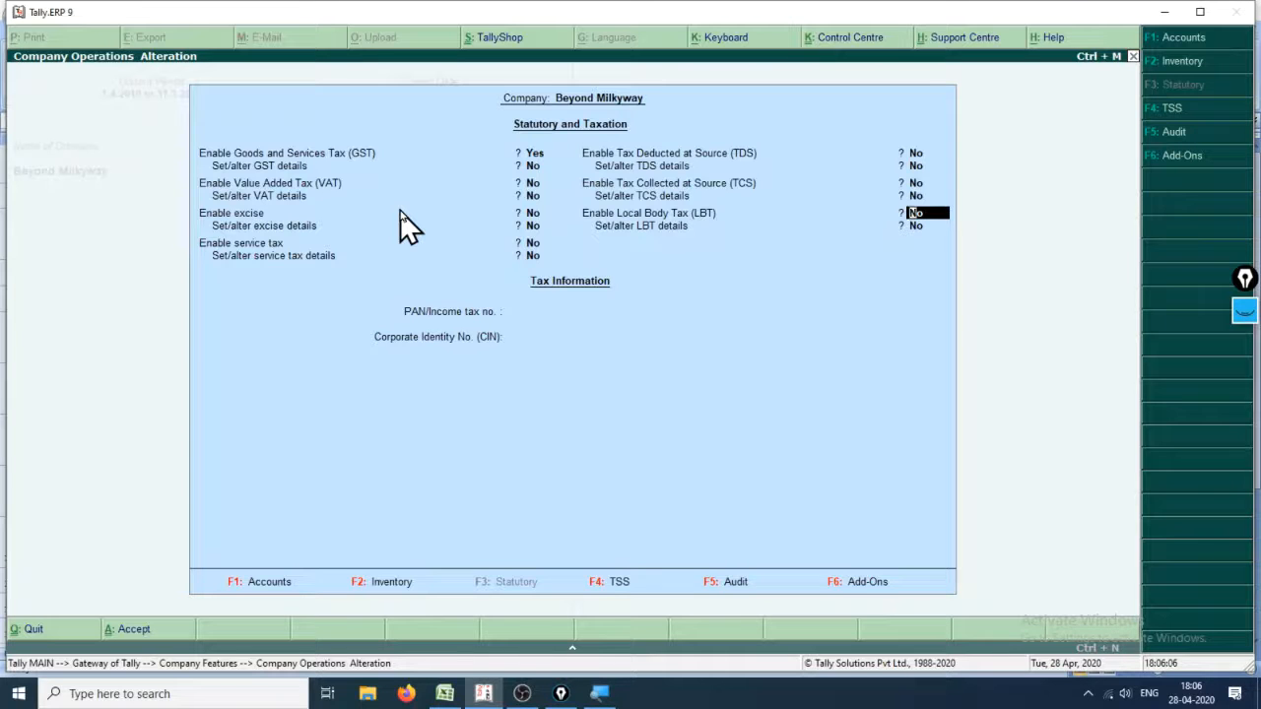
{"action": "key", "text": "Up"}
{"action": "key", "text": "Up"}
{"action": "key", "text": "Up"}
{"action": "key", "text": "Up"}
{"action": "key", "text": "Up"}
{"action": "key", "text": "Up"}
{"action": "key", "text": "Up"}
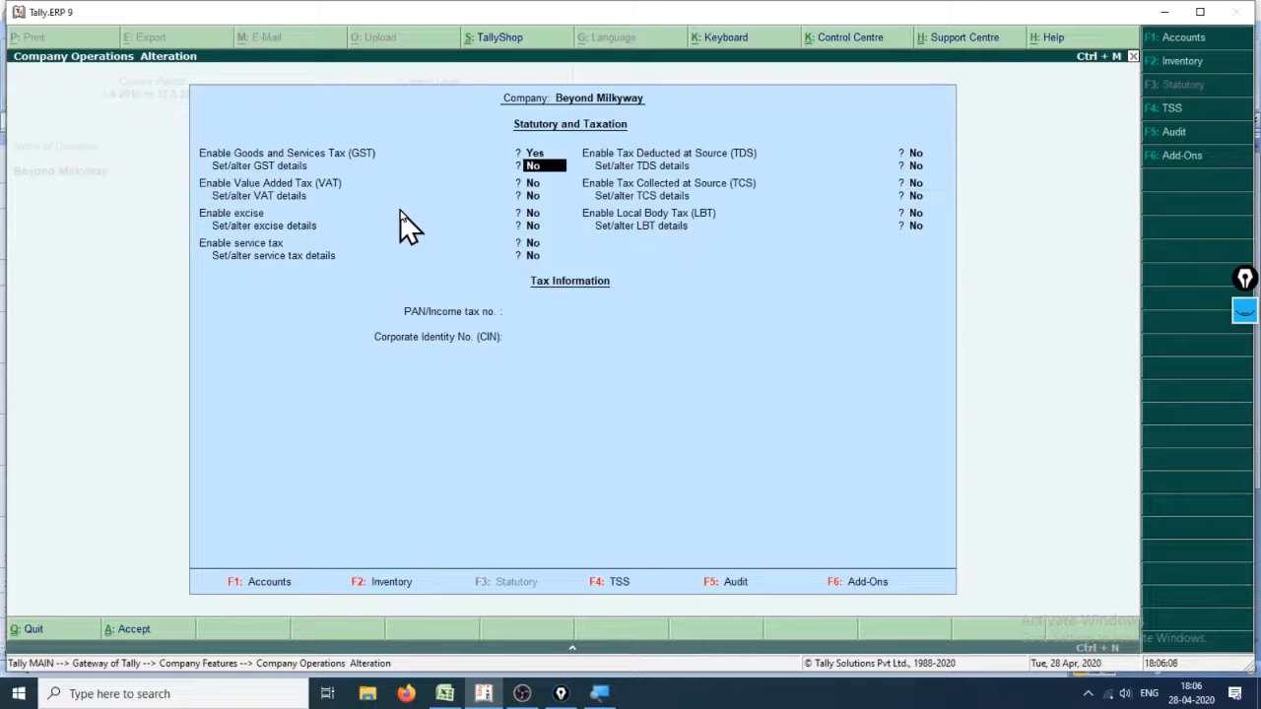
- Set Enable Goods and Services Tax to No and quit the company features without saving
{"action": "type", "text": "n"}
{"action": "key", "text": "Return"}
{"action": "key", "text": "Return"}
{"action": "key", "text": "Return"}
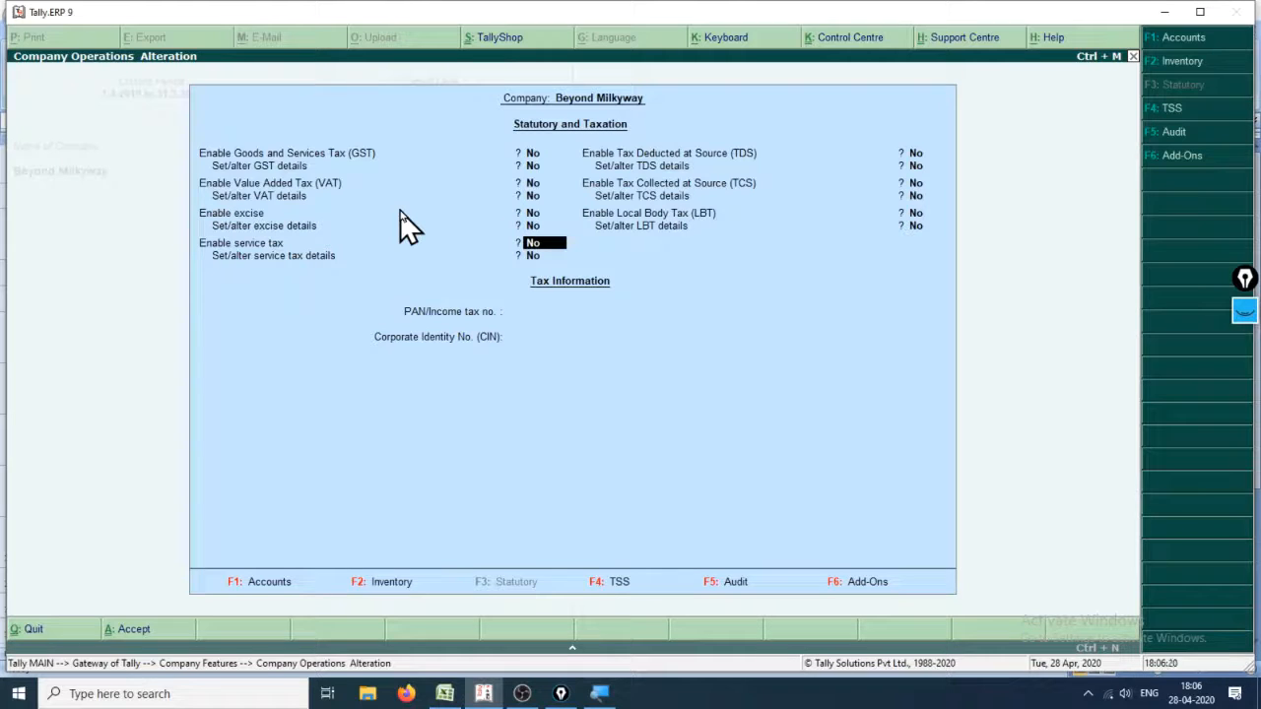
{"action": "key", "text": "Return"}
{"action": "key", "text": "Return"}
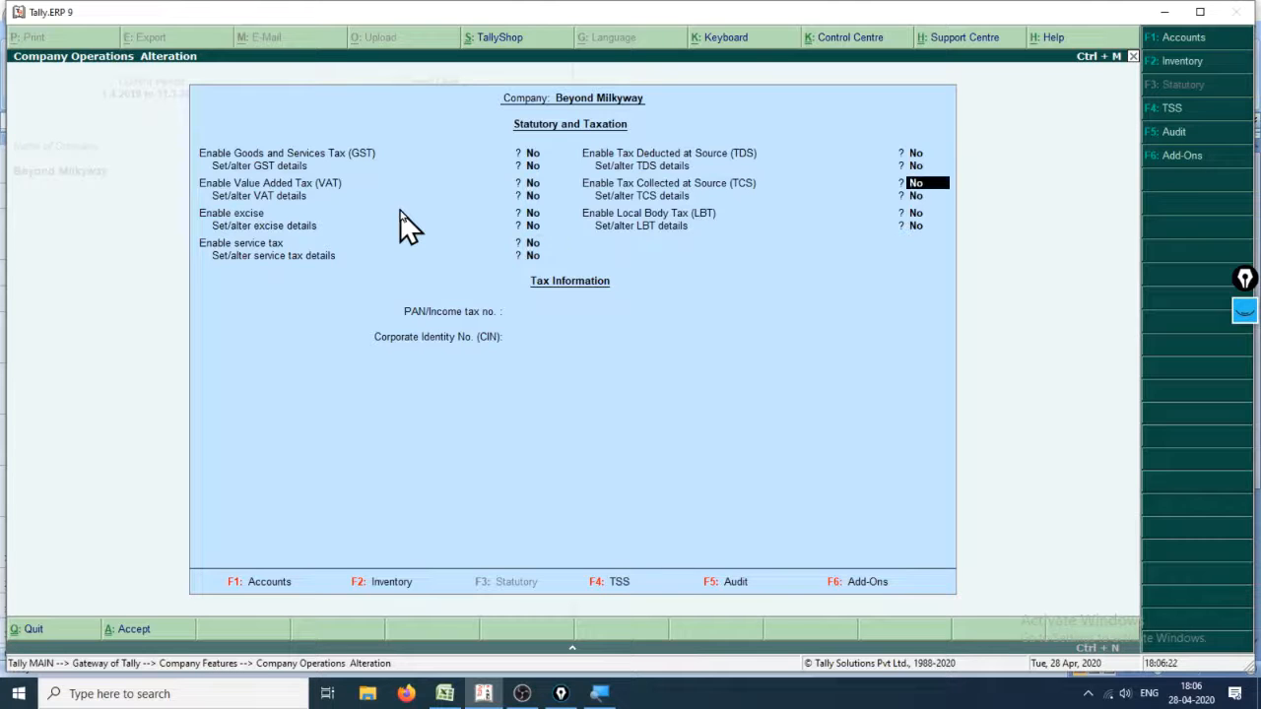
{"action": "key", "text": "Escape"}
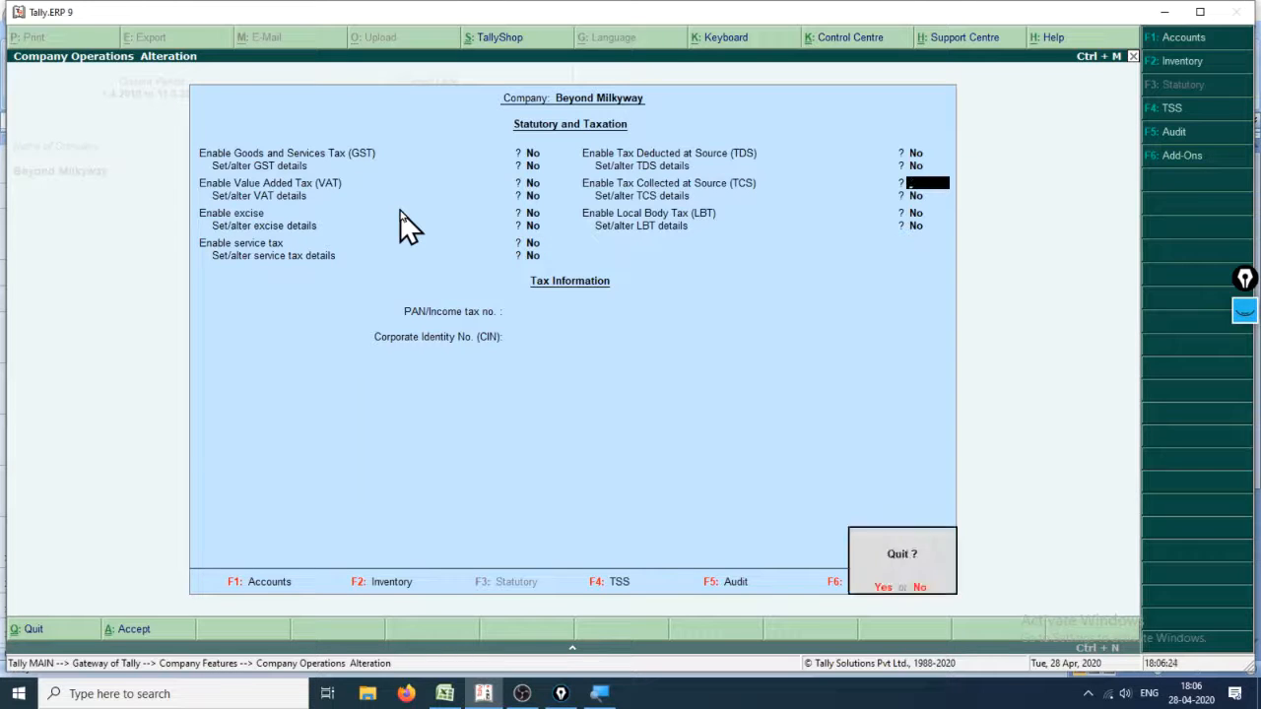
{"action": "key", "text": "y"}
{"action": "key", "text": "Escape"}
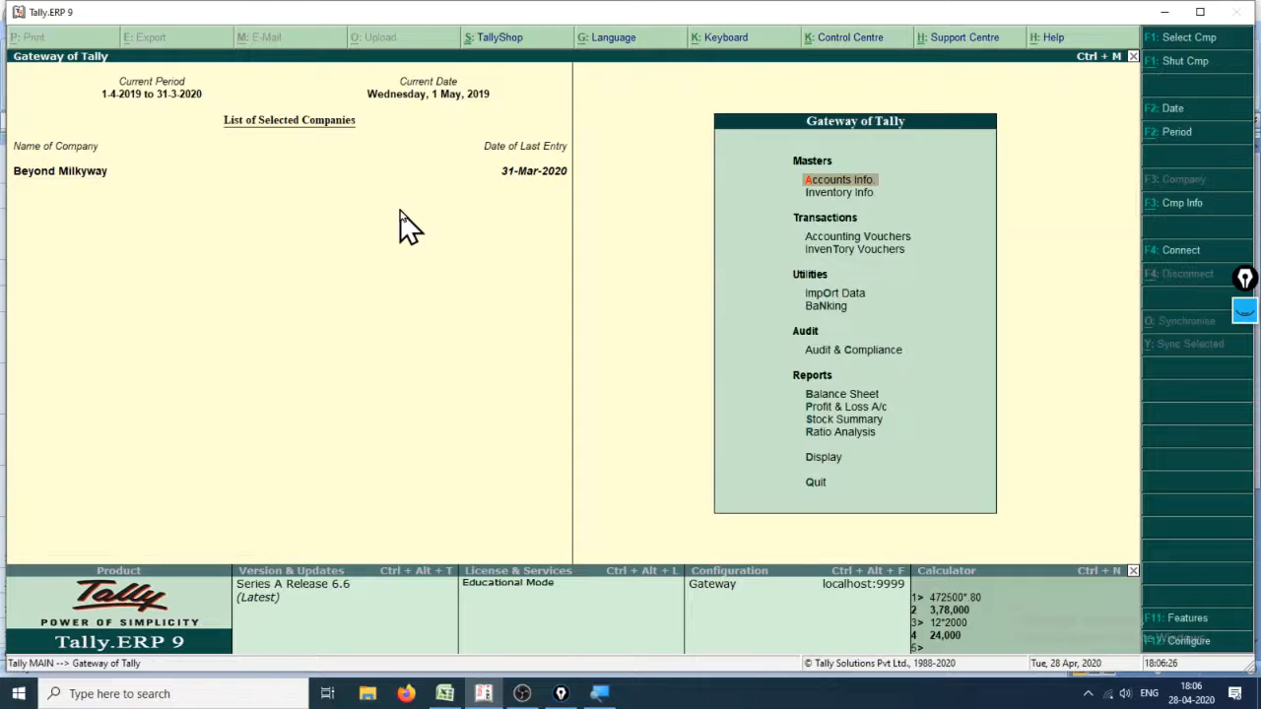
{"action": "key", "text": "Return"}
{"action": "key", "text": "Return"}
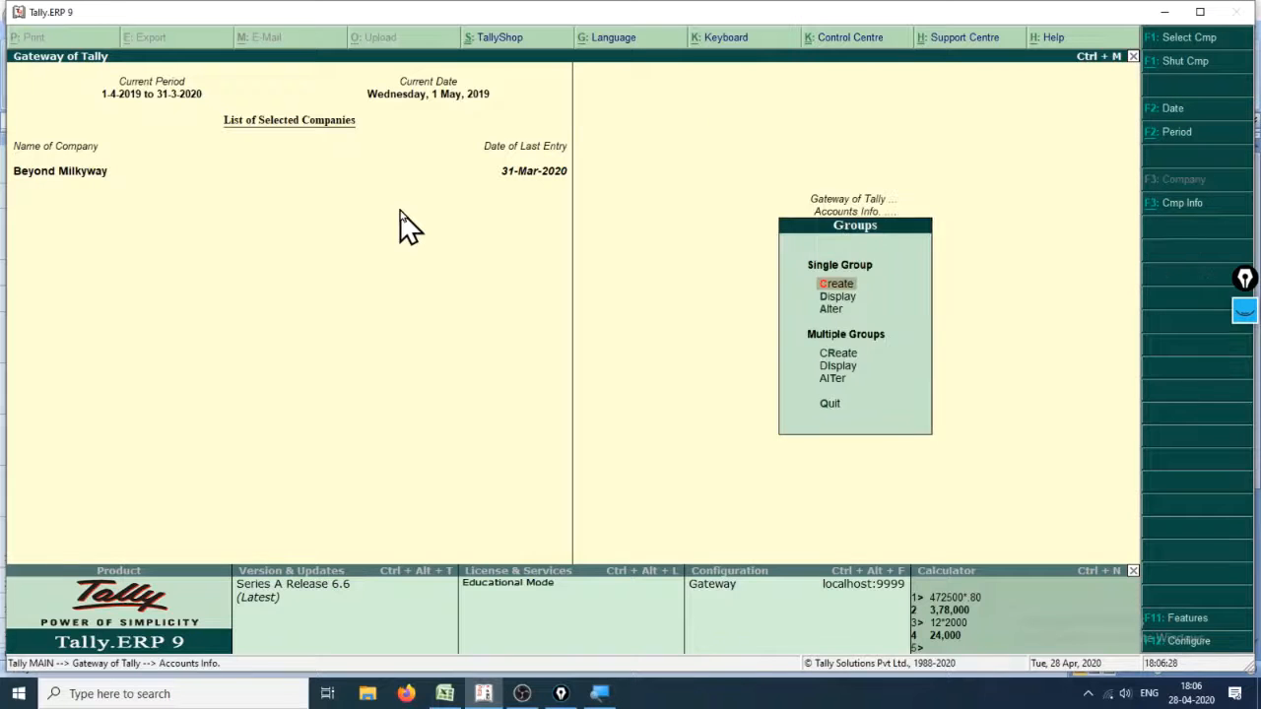
{"action": "key", "text": "Escape"}
{"action": "key", "text": "Escape"}
- Open Accounting Vouchers from the Gateway of Tally to start the next Sales voucher
{"action": "key", "text": "Down"}
{"action": "key", "text": "Down"}
{"action": "key", "text": "Return"}
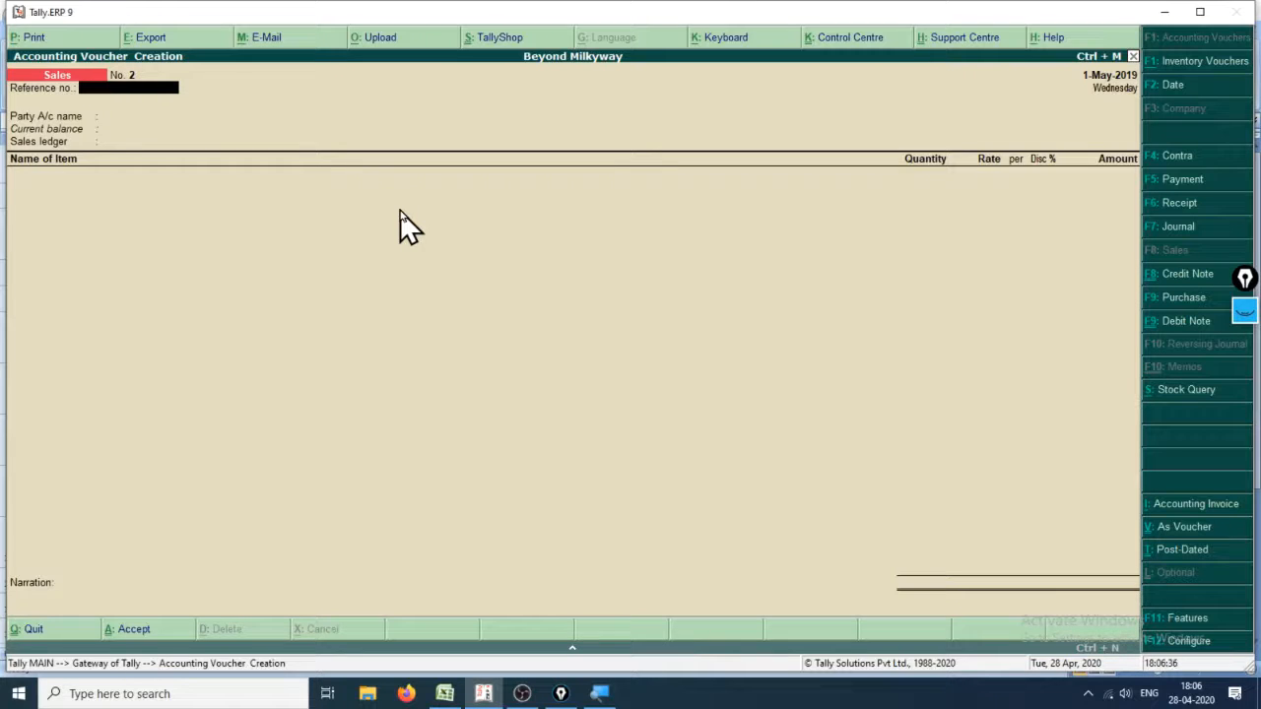
- Consult the date and details of the Star Trek Ltd. sale in the Excel Sales Book
{"action": "key", "text": "alt+Tab"}
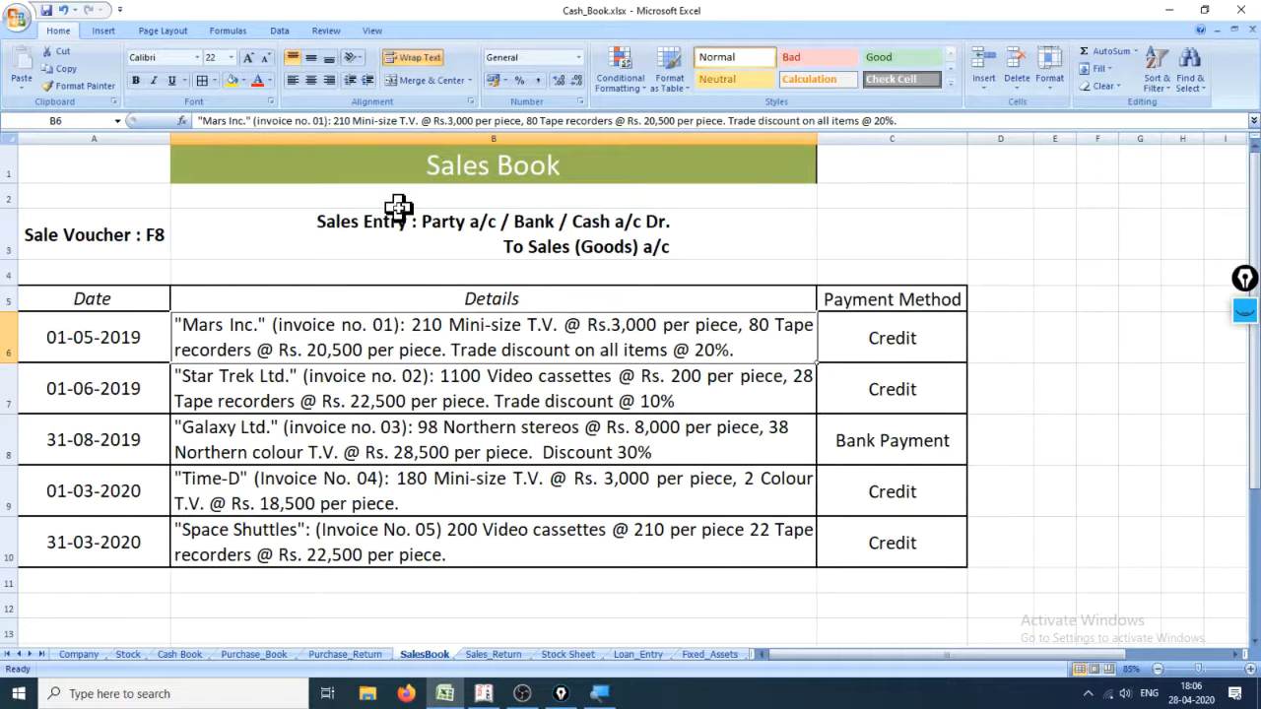
{"action": "key", "text": "Down"}
{"action": "key", "text": "Down"}
{"action": "key", "text": "Up"}
{"action": "key", "text": "Down"}
{"action": "key", "text": "Left"}
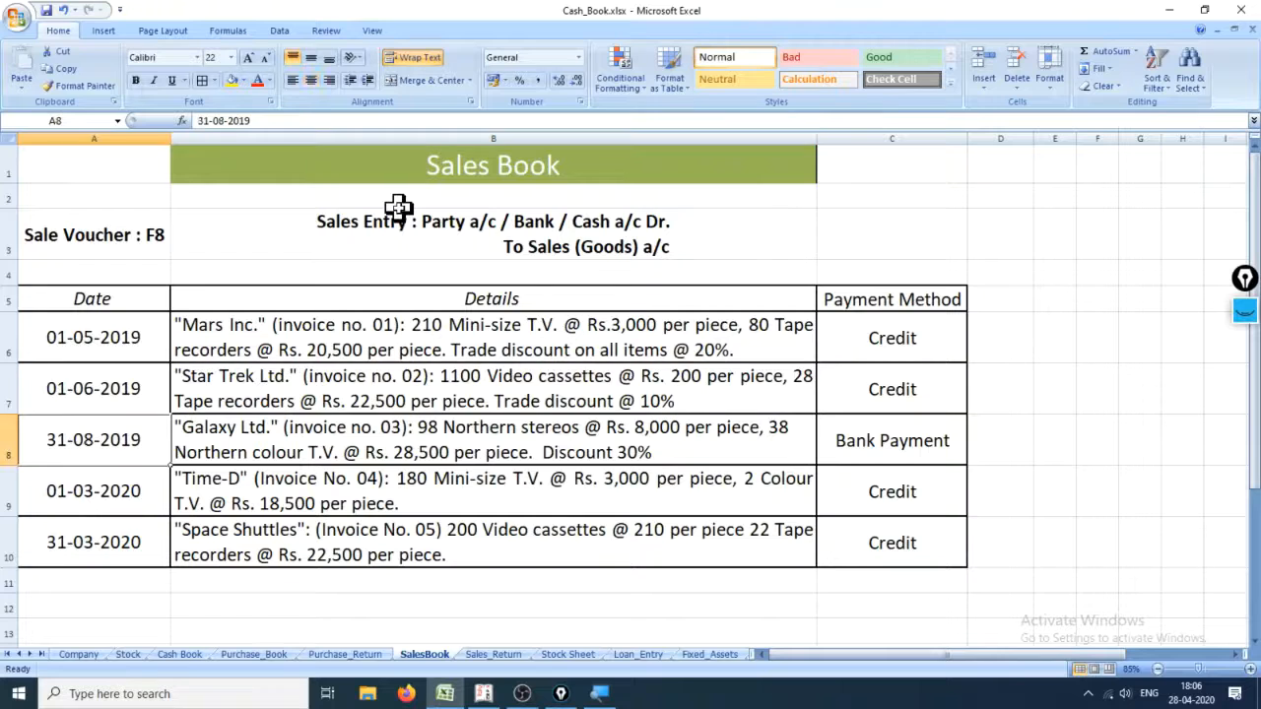
{"action": "key", "text": "Up"}
{"action": "key", "text": "Up"}
{"action": "key", "text": "Right"}
{"action": "key", "text": "Down"}
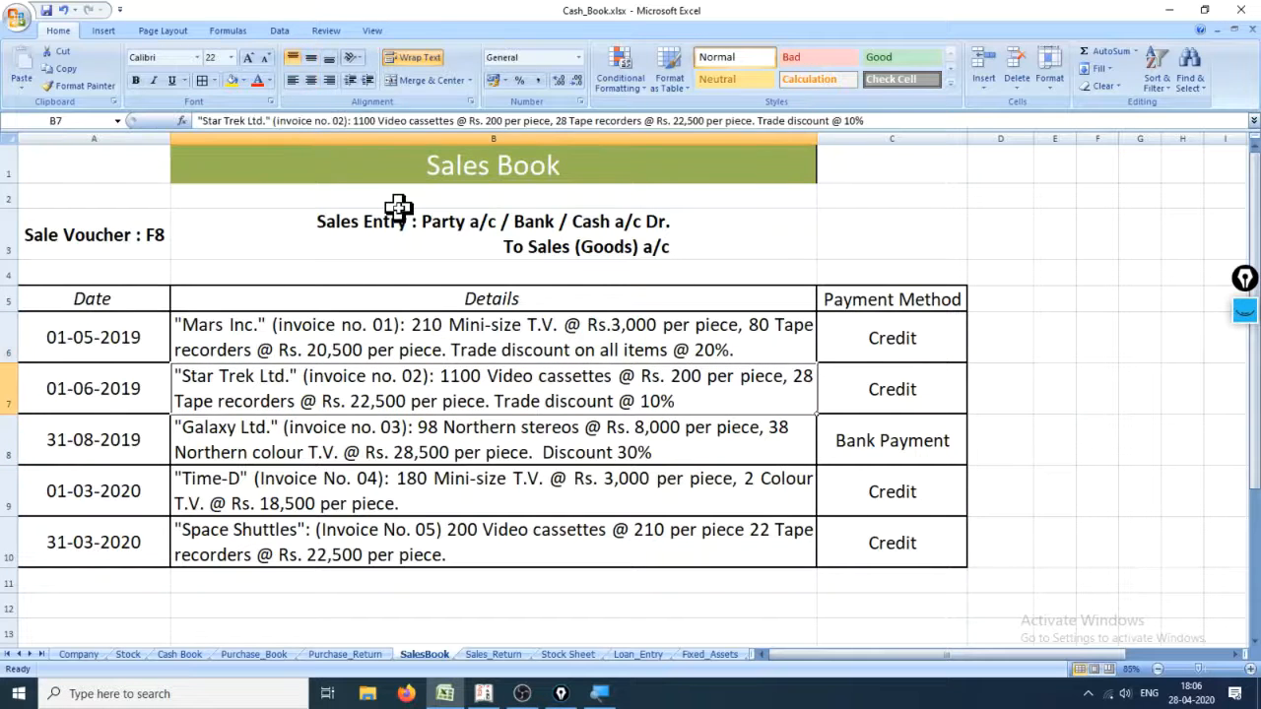
{"action": "key", "text": "Left"}
- Switch back to Tally, date the Sales voucher 1-Jun-2019, and enter reference number 02
{"action": "key", "text": "alt+Tab"}
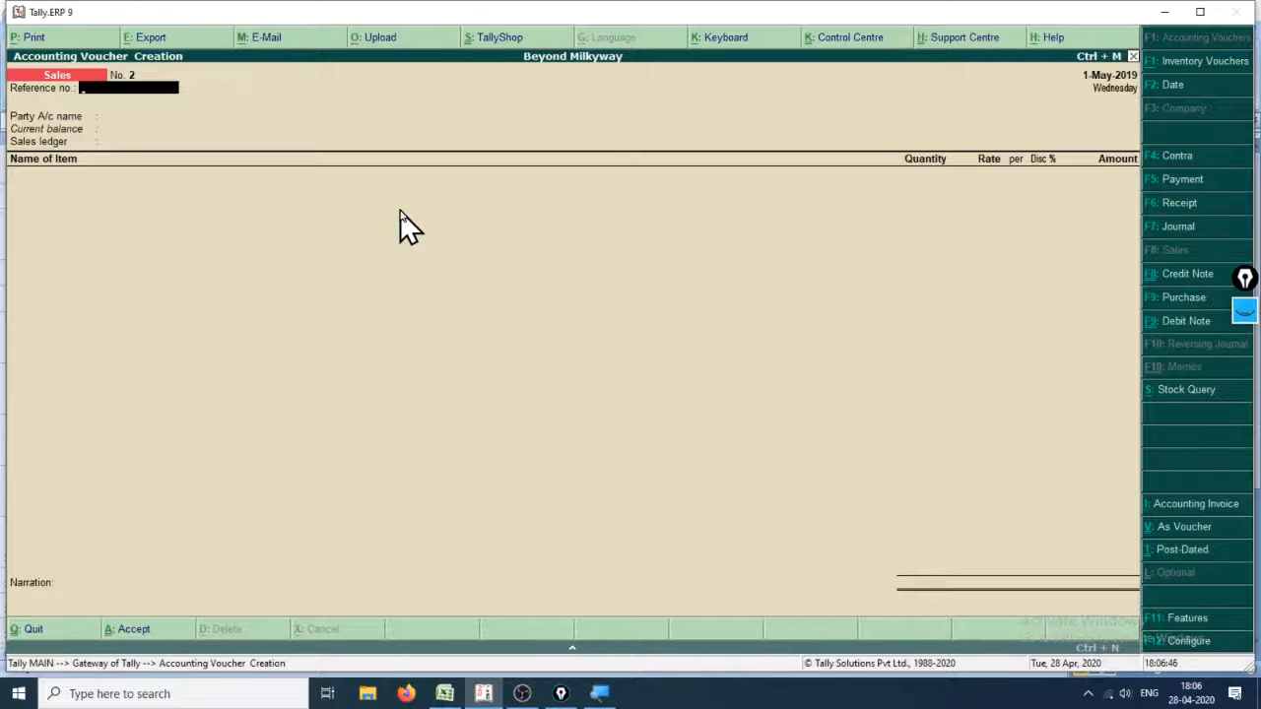
{"action": "key", "text": "F2"}
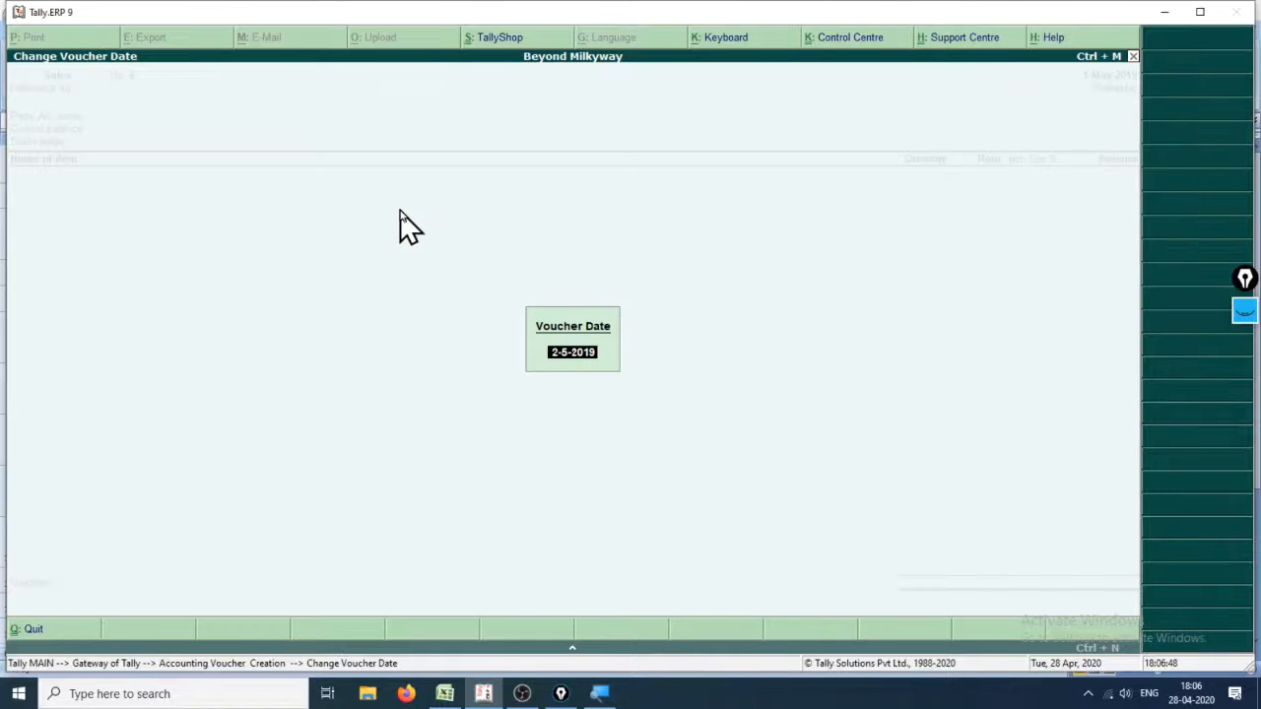
{"action": "type", "text": "1.6"}
{"action": "key", "text": "Return"}
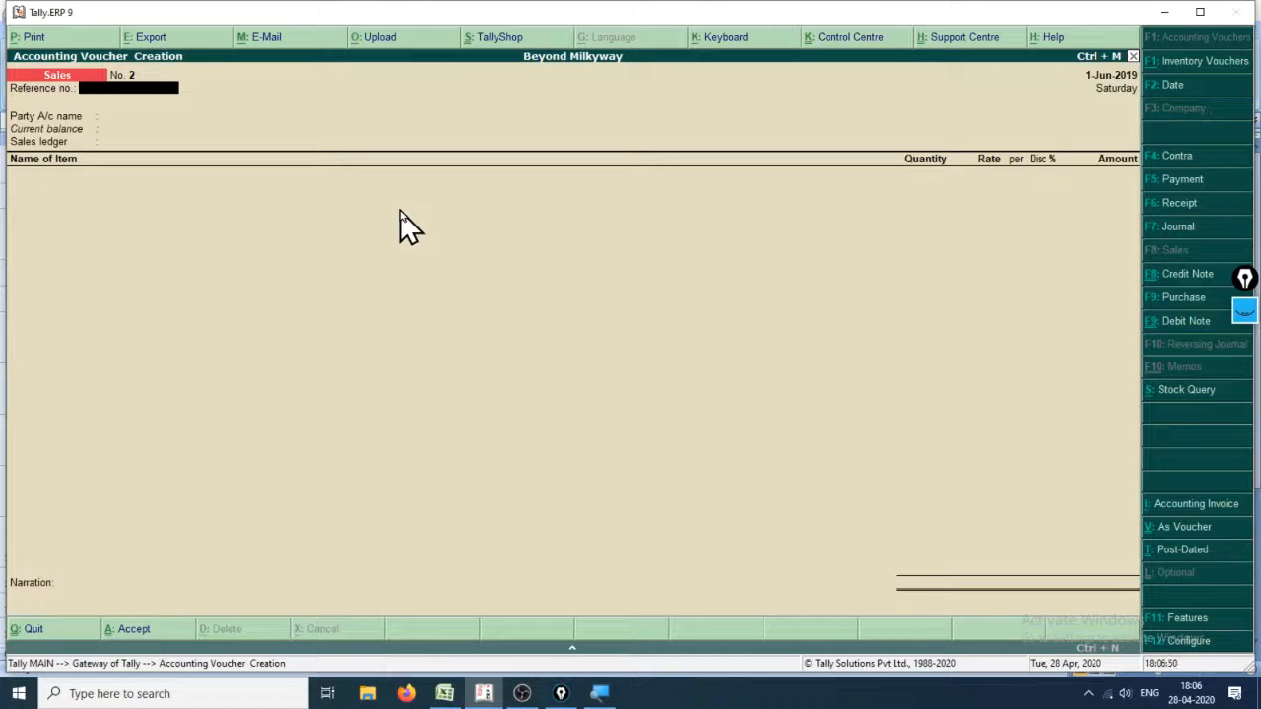
{"action": "type", "text": "02"}
{"action": "key", "text": "Return"}
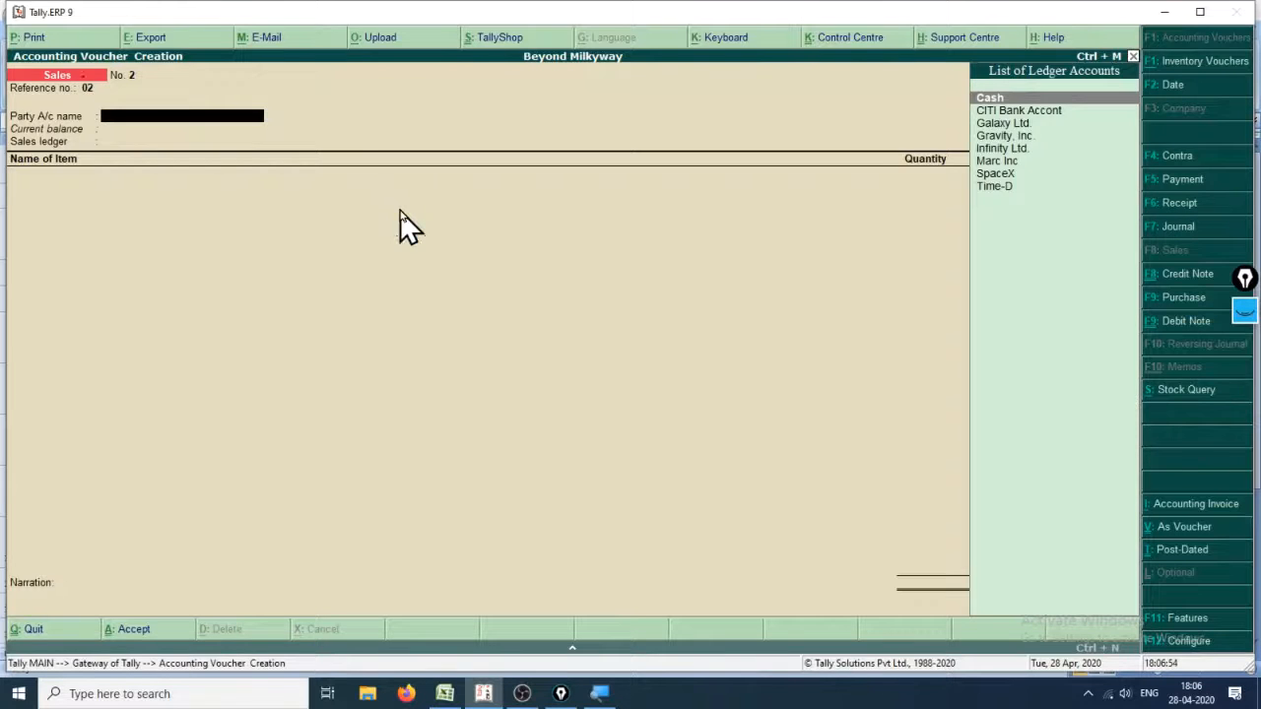
- Start a new party ledger from the voucher and name it Star Trek Ltd
{"action": "key", "text": "alt+c"}
{"action": "type", "text": "Star"}
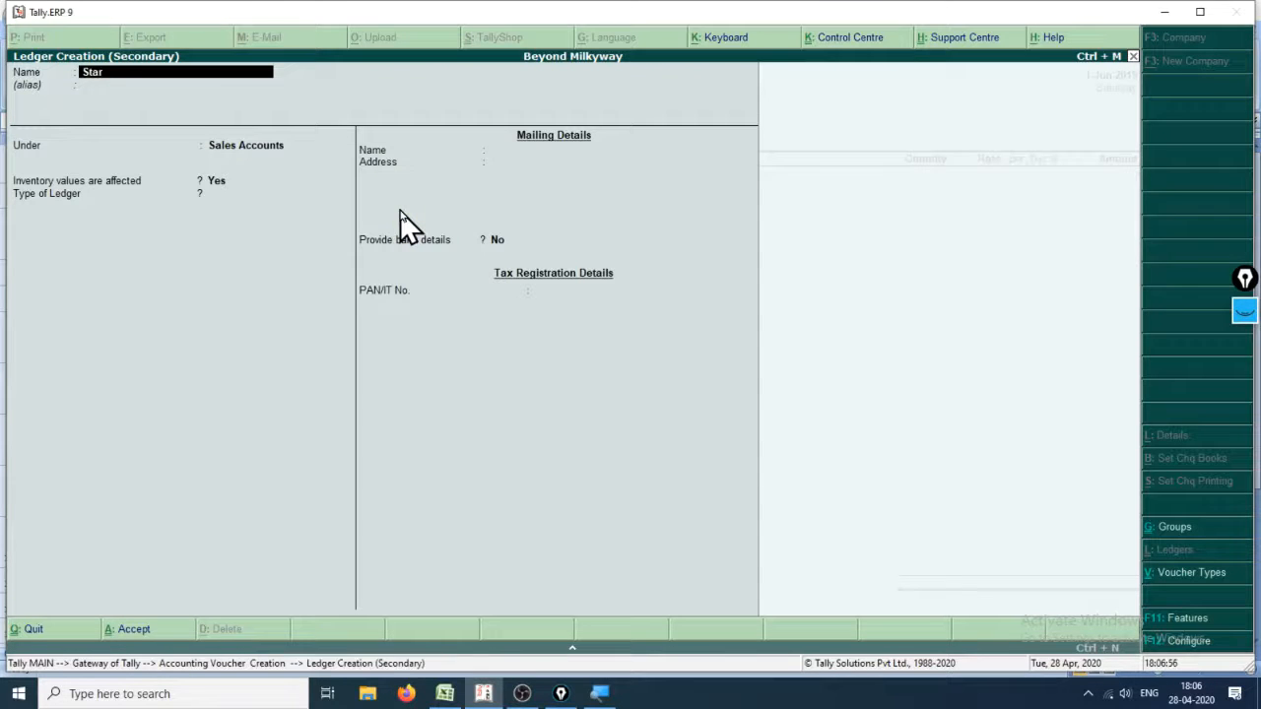
{"action": "type", "text": " Tre"}
{"action": "key", "text": "BackSpace"}
{"action": "type", "text": "rek Ltd."}
{"action": "key", "text": "Return"}
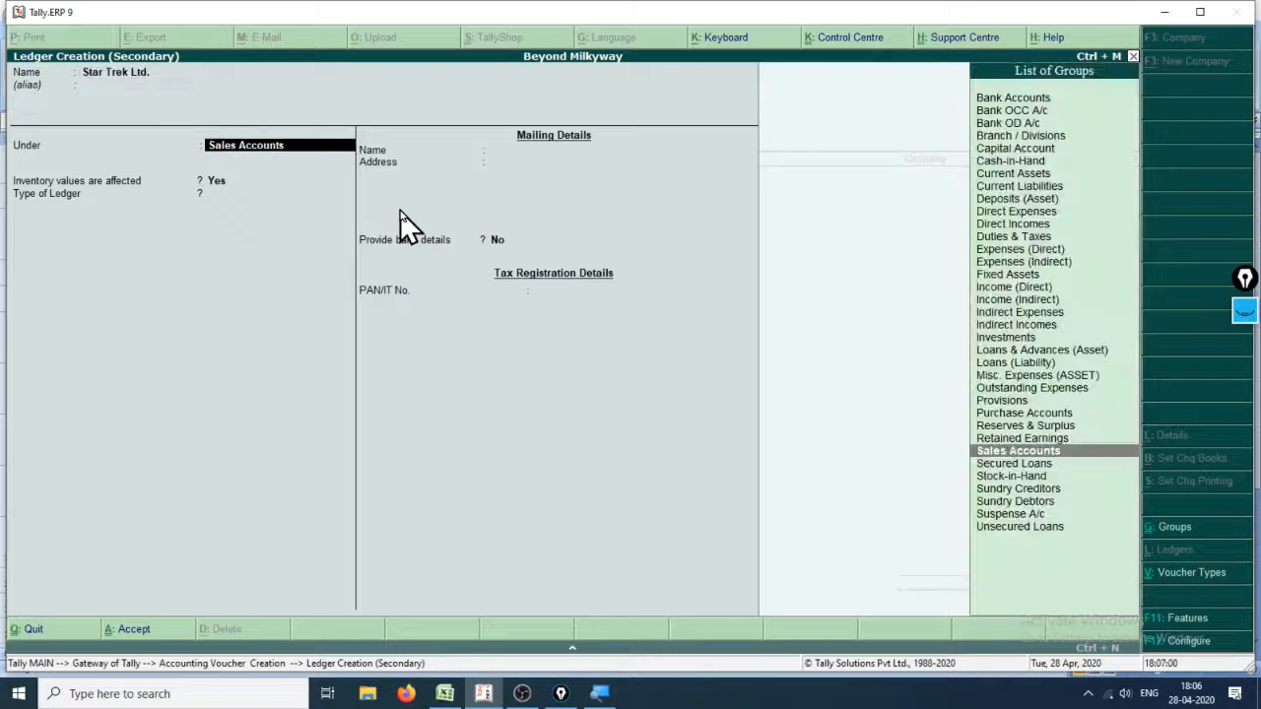
- Place the Star Trek Ltd. ledger under the Sundry Debtors group
{"action": "key", "text": "Down"}
{"action": "key", "text": "Down"}
{"action": "key", "text": "Down"}
{"action": "key", "text": "Down"}
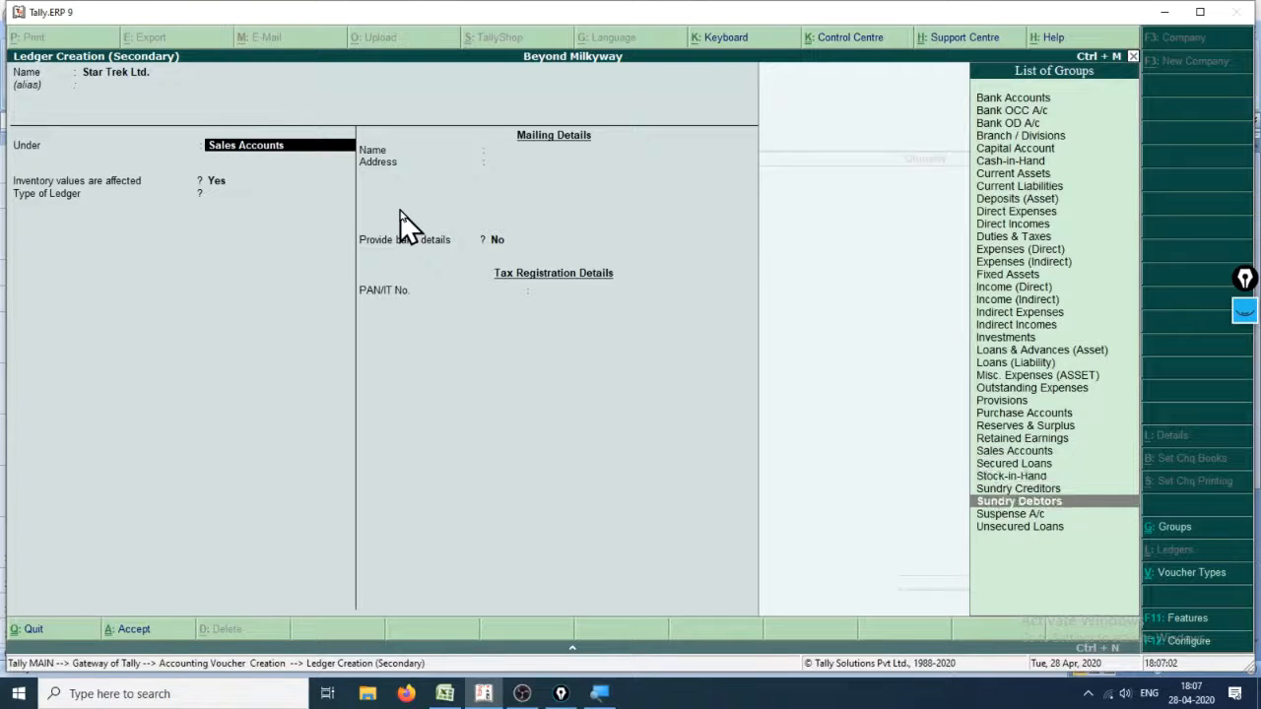
{"action": "key", "text": "Return"}
{"action": "key", "text": "Return"}
{"action": "key", "text": "BackSpace"}
{"action": "type", "text": "y Debtors"}
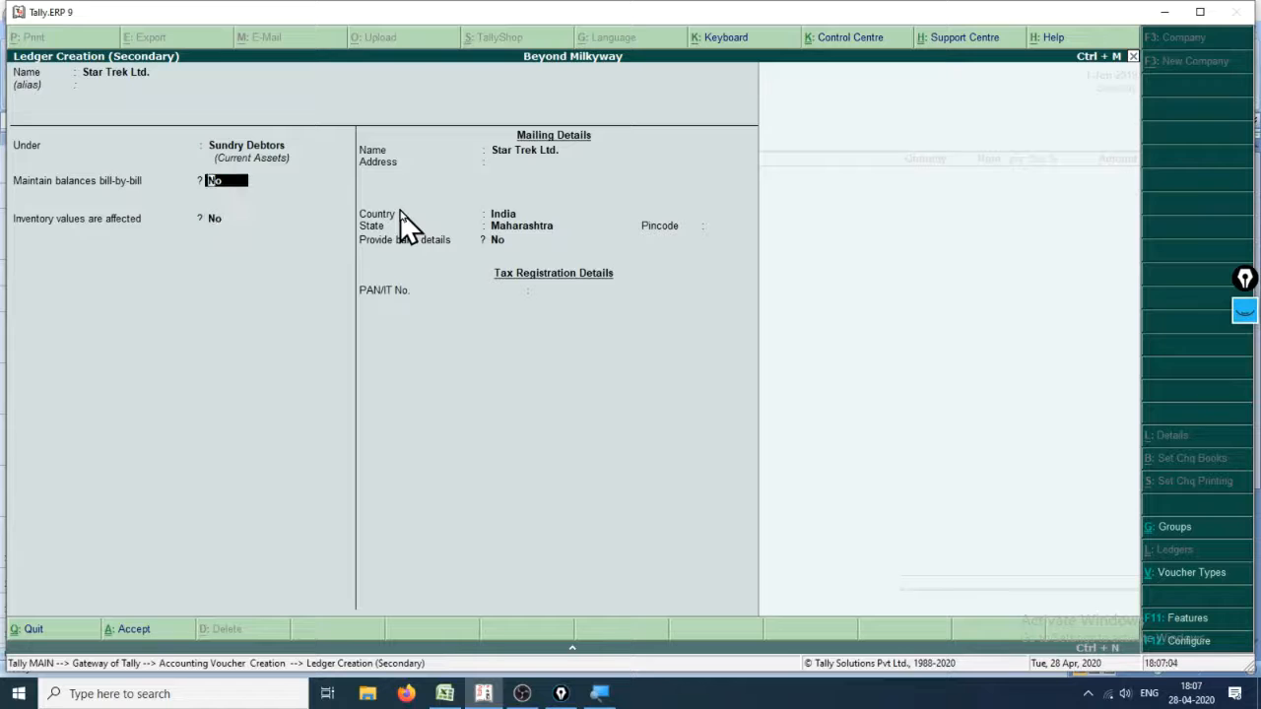
- Try enabling bill-by-bill balances and the credit-days check for the Star Trek Ltd. ledger
{"action": "key", "text": "Return"}
{"action": "key", "text": "Return"}
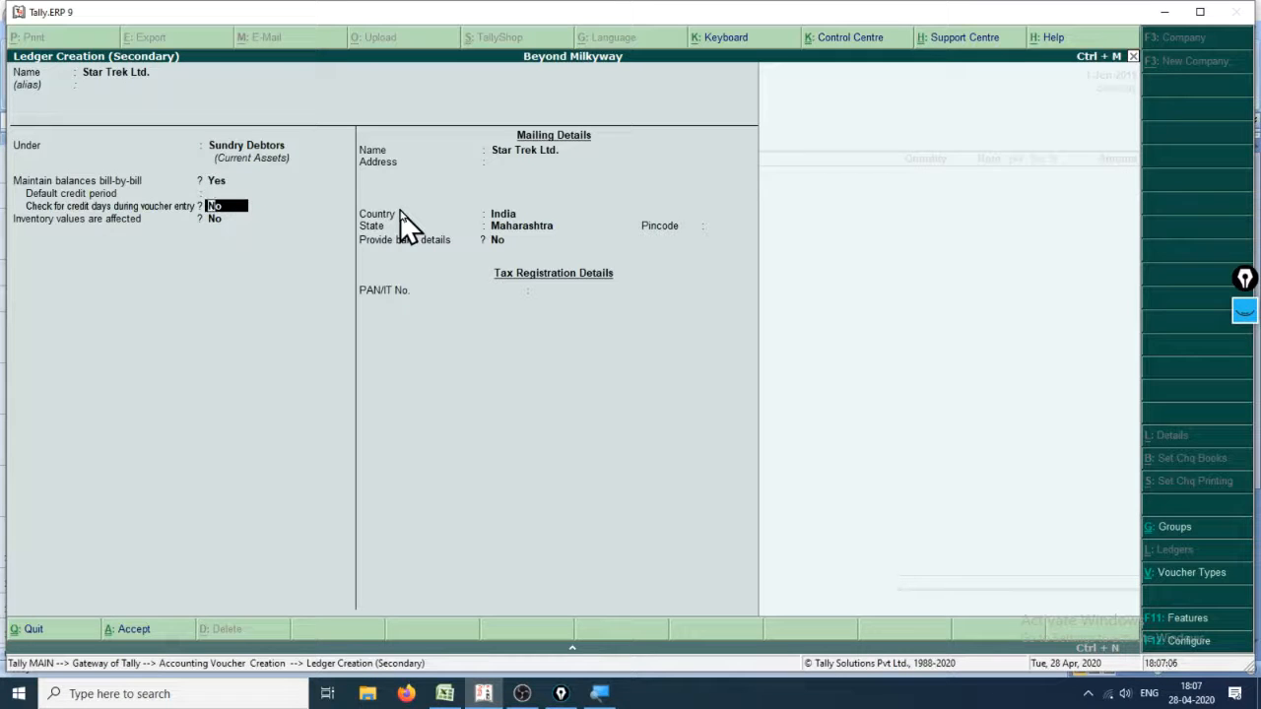
{"action": "type", "text": "y"}
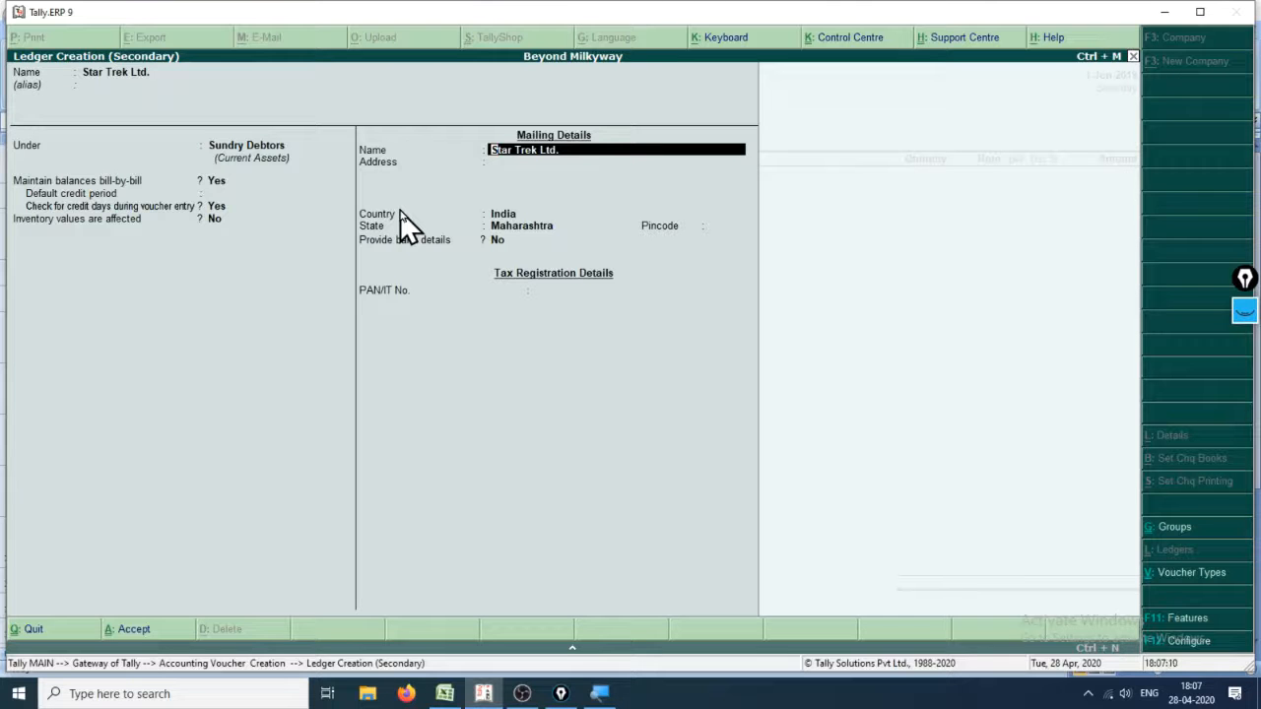
{"action": "key", "text": "BackSpace"}
{"action": "key", "text": "Return"}
{"action": "key", "text": "BackSpace"}
{"action": "type", "text": "n"}
{"action": "key", "text": "BackSpace"}
{"action": "key", "text": "BackSpace"}
{"action": "key", "text": "BackSpace"}
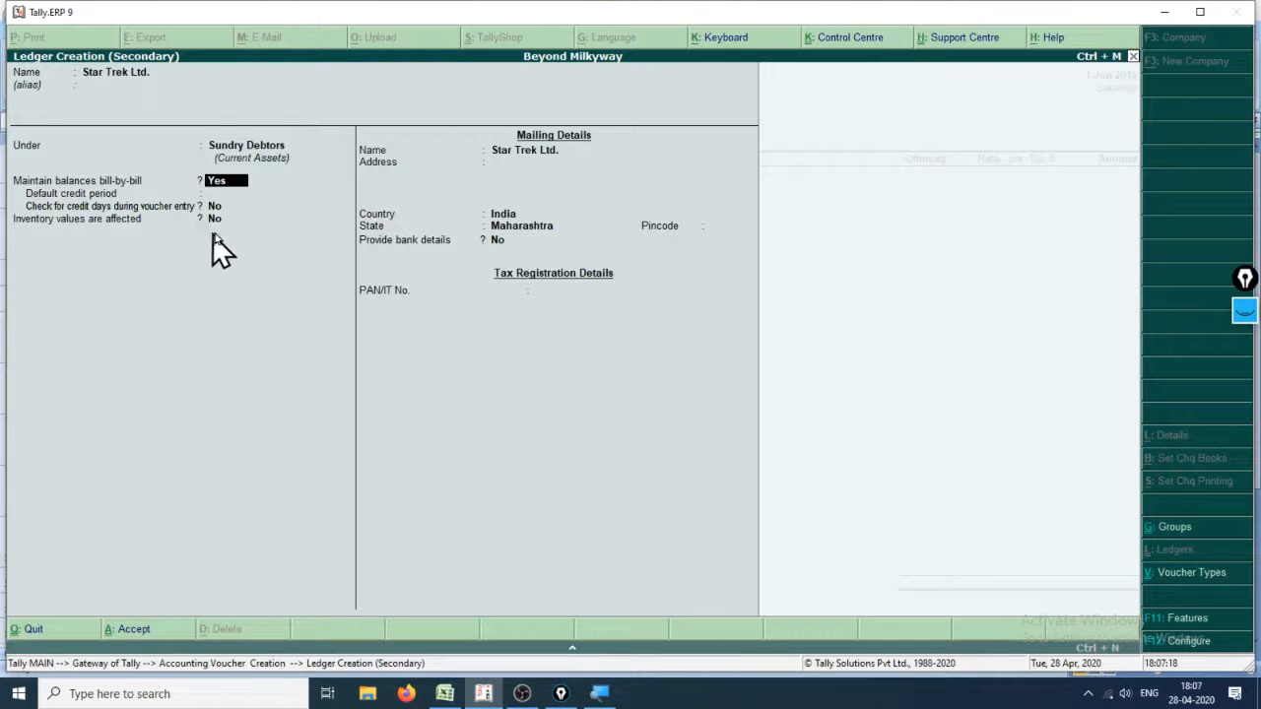
- Turn off bill-by-bill balances for the Star Trek Ltd. ledger and set Inventory values are affected to Yes
{"action": "type", "text": "ndr"}
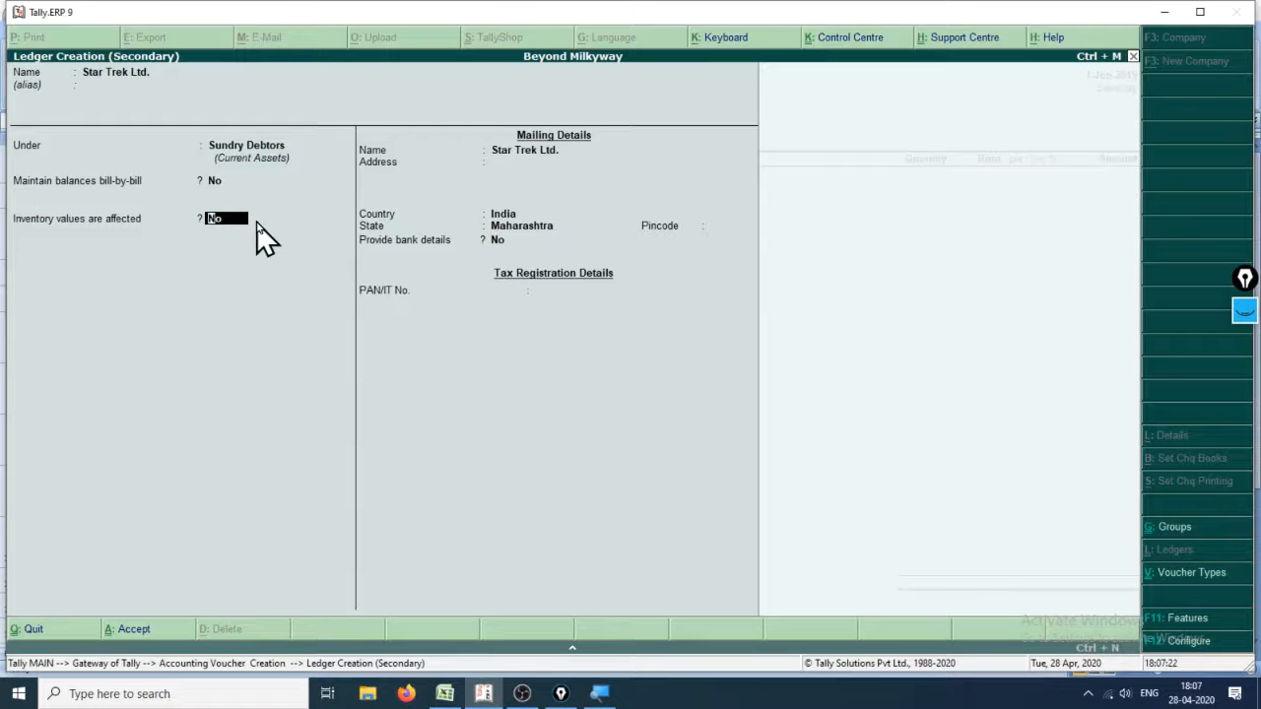
{"action": "type", "text": "y"}
{"action": "key", "text": "Return"}
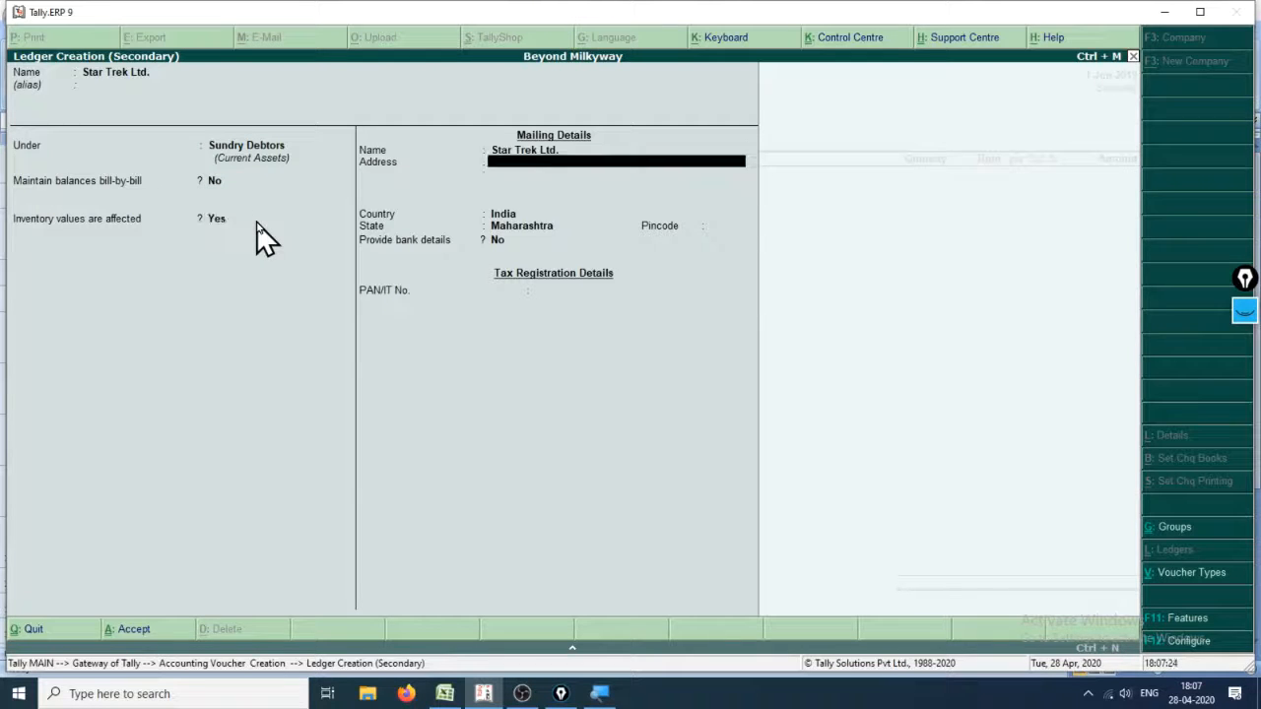
- Save the Star Trek Ltd. ledger with the address, pincode and PAN/IT number left blank
{"action": "key", "text": "Return"}
{"action": "key", "text": "Return"}
{"action": "key", "text": "Return"}
{"action": "key", "text": "Return"}
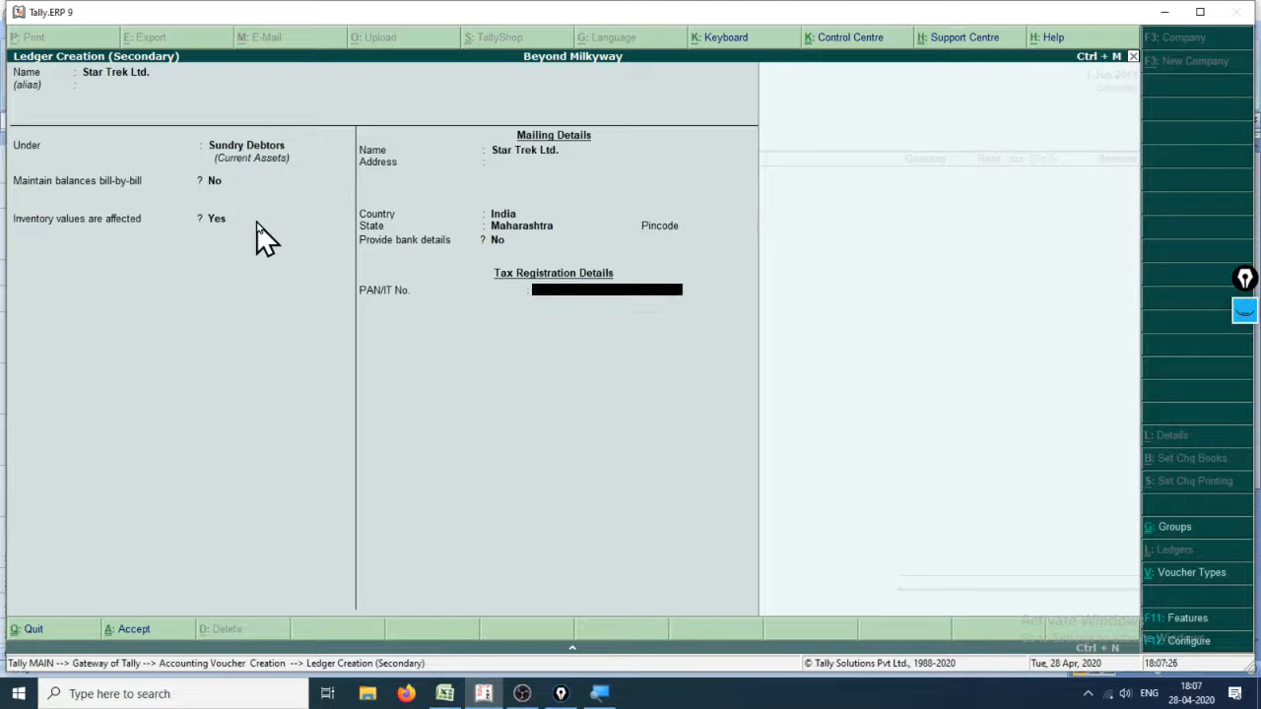
{"action": "key", "text": "Return"}
{"action": "key", "text": "Return"}
- Accept the party details for Star Trek Ltd. without despatch or order information and choose Sales as the sales ledger
{"action": "key", "text": "Return"}
{"action": "key", "text": "Return"}
{"action": "key", "text": "Return"}
{"action": "key", "text": "Return"}
{"action": "key", "text": "Return"}
{"action": "key", "text": "Return"}
{"action": "key", "text": "Return"}
{"action": "key", "text": "Return"}
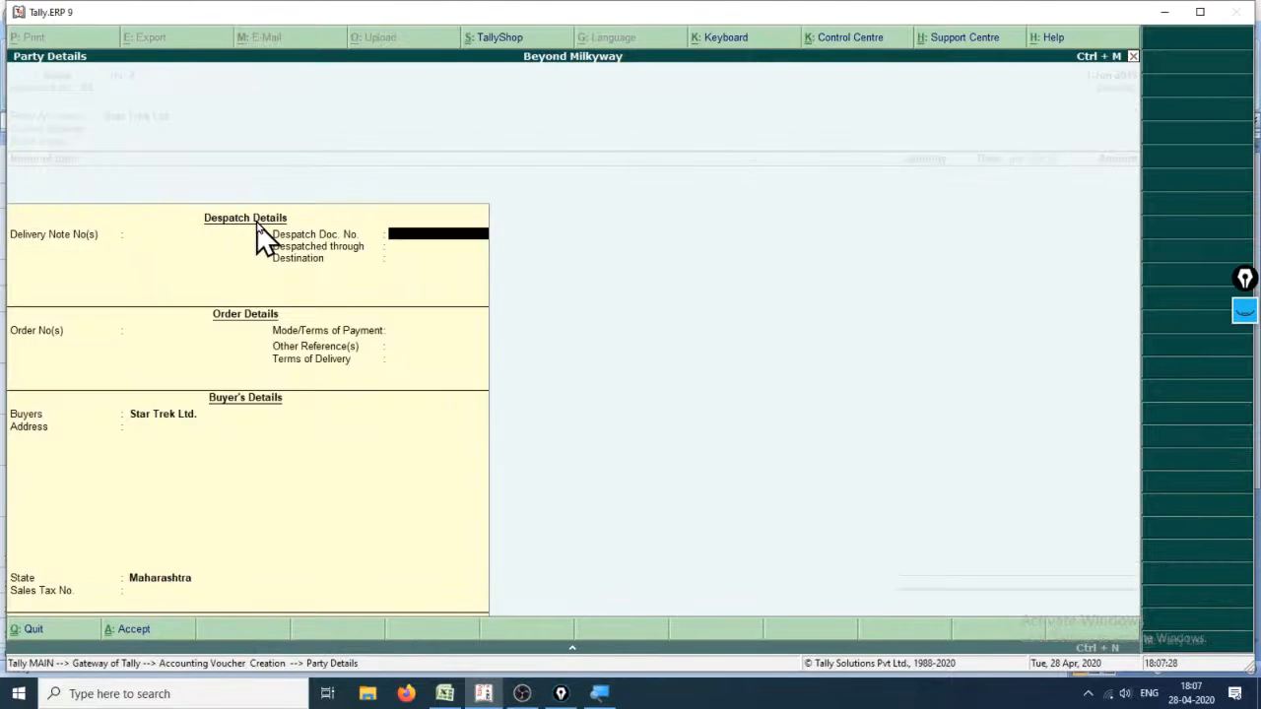
{"action": "key", "text": "Return"}
{"action": "key", "text": "Return"}
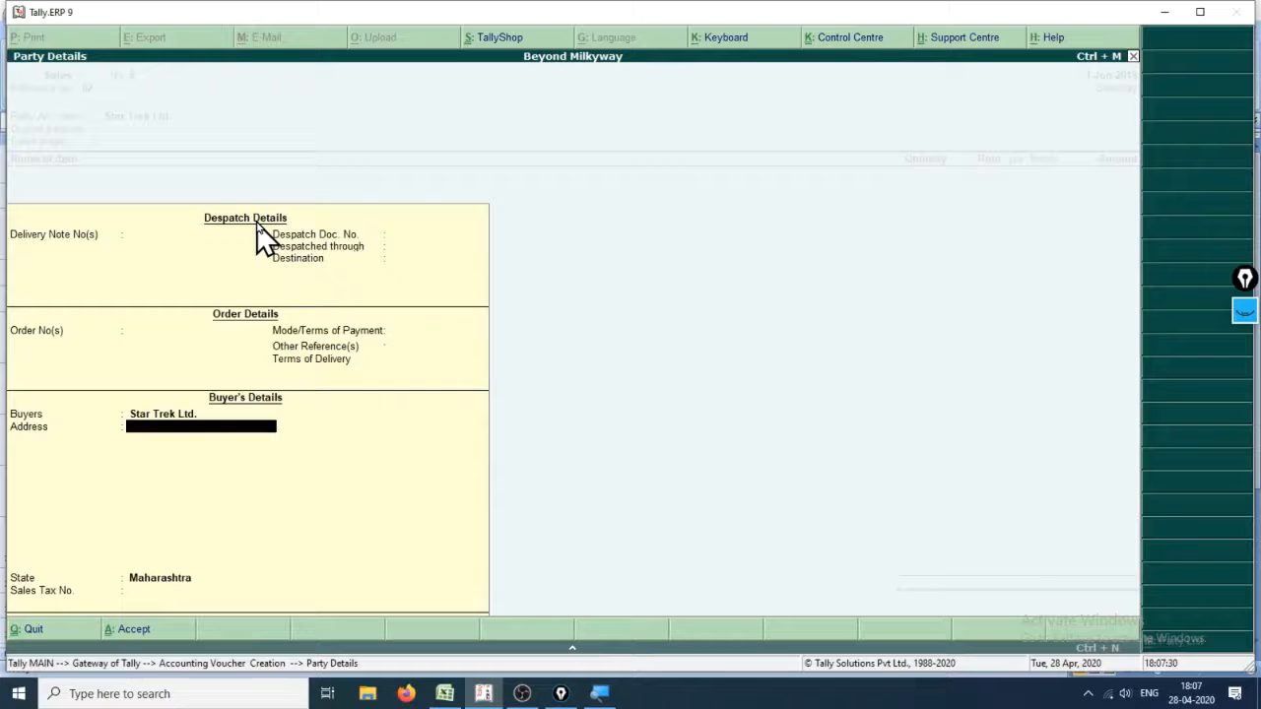
{"action": "key", "text": "Return"}
{"action": "key", "text": "Return"}
{"action": "key", "text": "Return"}
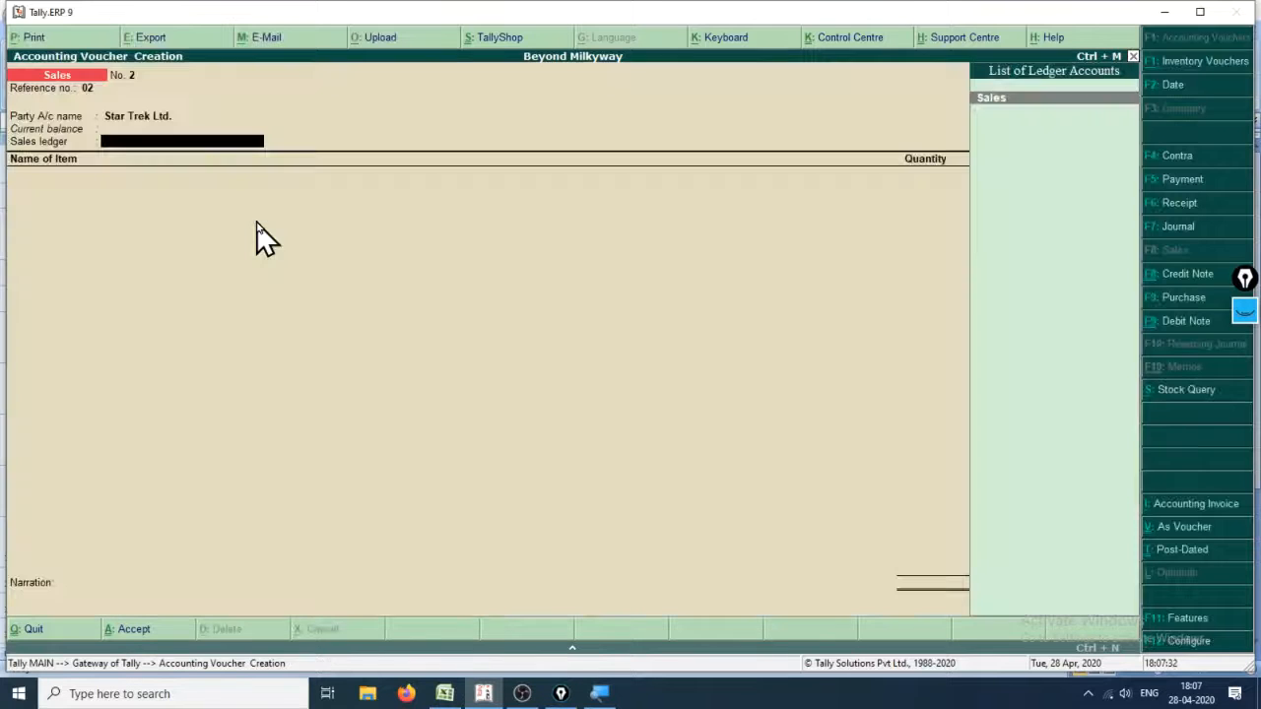
{"action": "key", "text": "Return"}
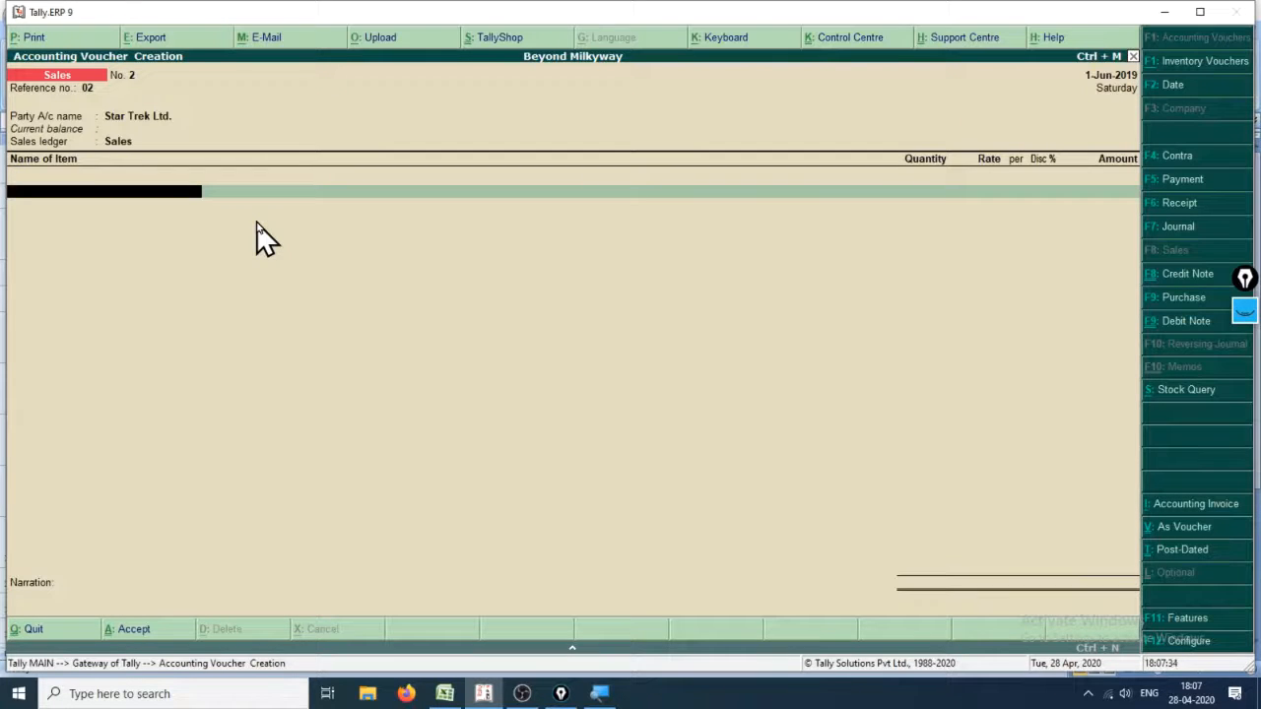
- Check the items sold in the Excel Sales Book, return to Tally, and add Video Cassets from the SriHarikota godown
{"action": "key", "text": "alt+Tab"}
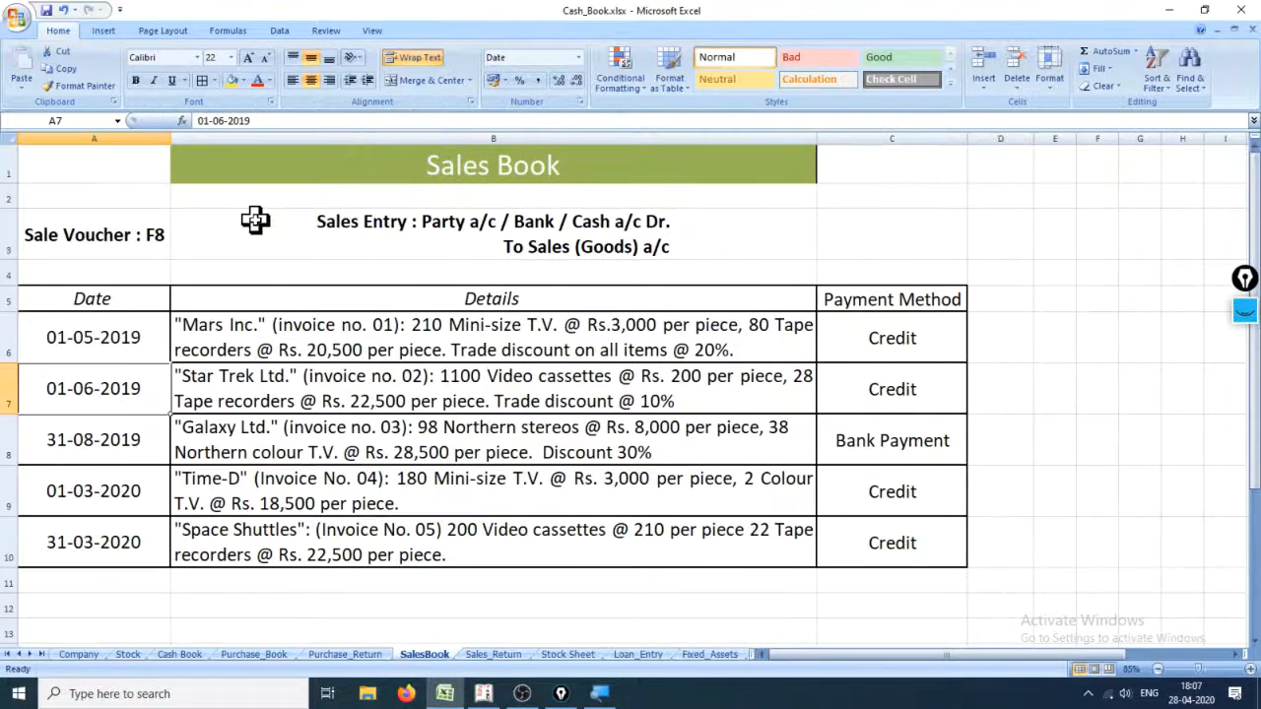
{"action": "key", "text": "alt+Tab"}
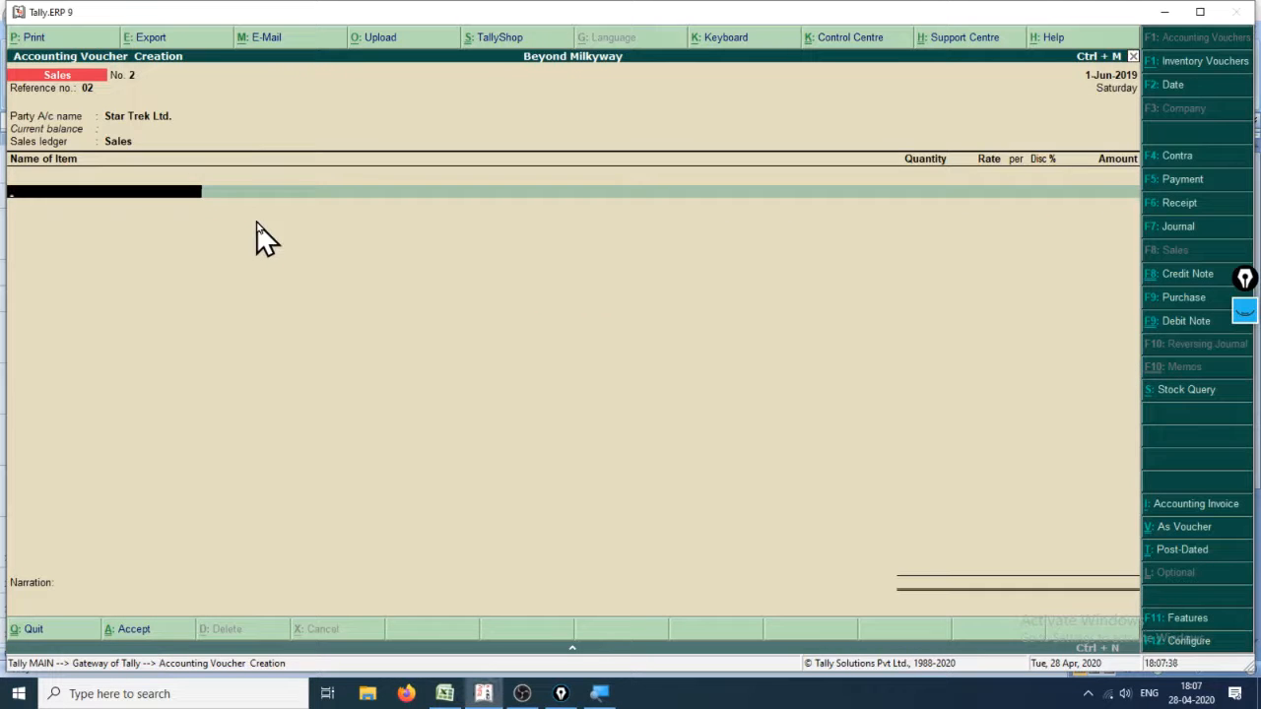
{"action": "type", "text": "vide"}
{"action": "key", "text": "Return"}
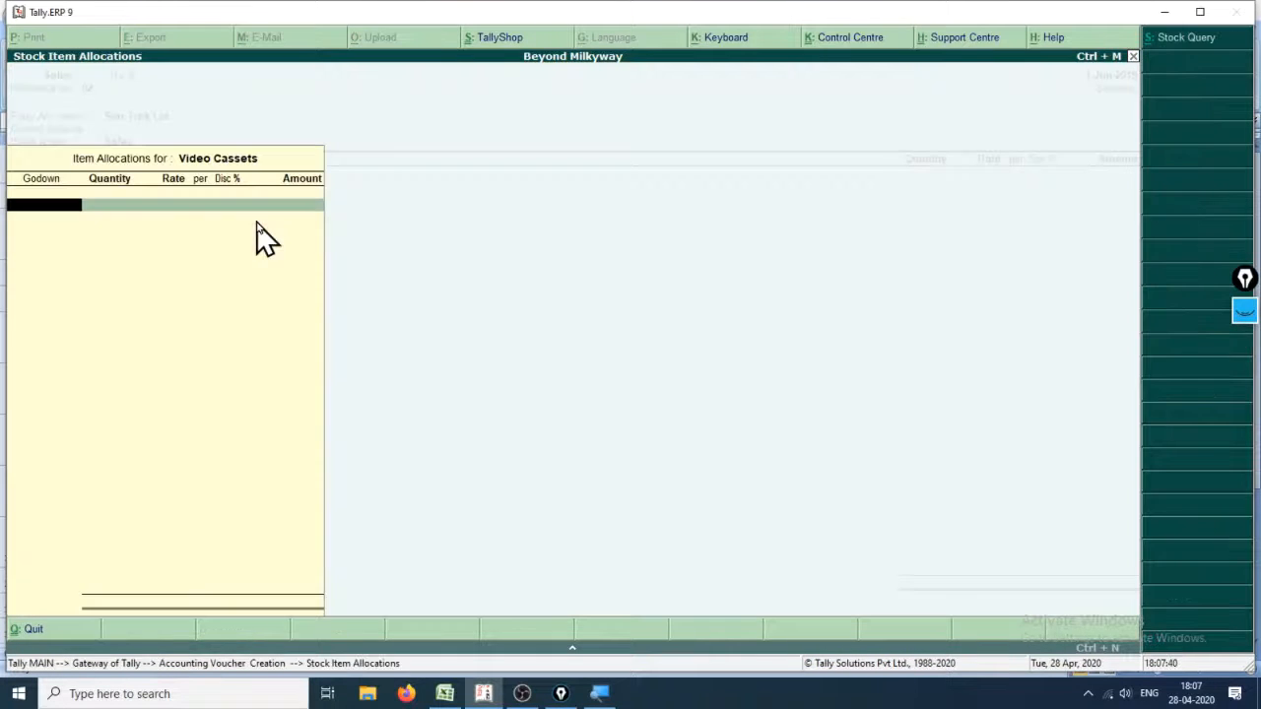
{"action": "key", "text": "Return"}
- Consult the Excel Sales Book and, back in Tally, set Video Cassets to 1,100 Pcs. at a rate of 200
{"action": "key", "text": "alt+Tab"}
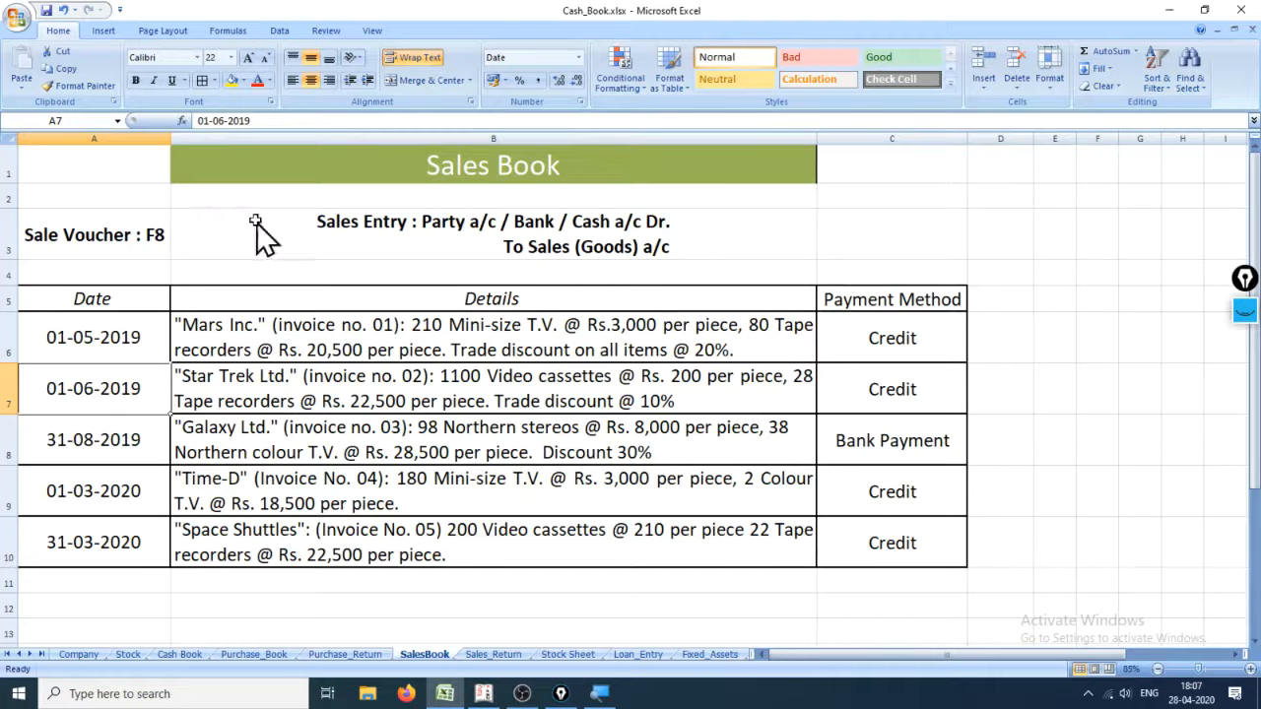
{"action": "key", "text": "alt+Tab"}
{"action": "type", "text": "1,1"}
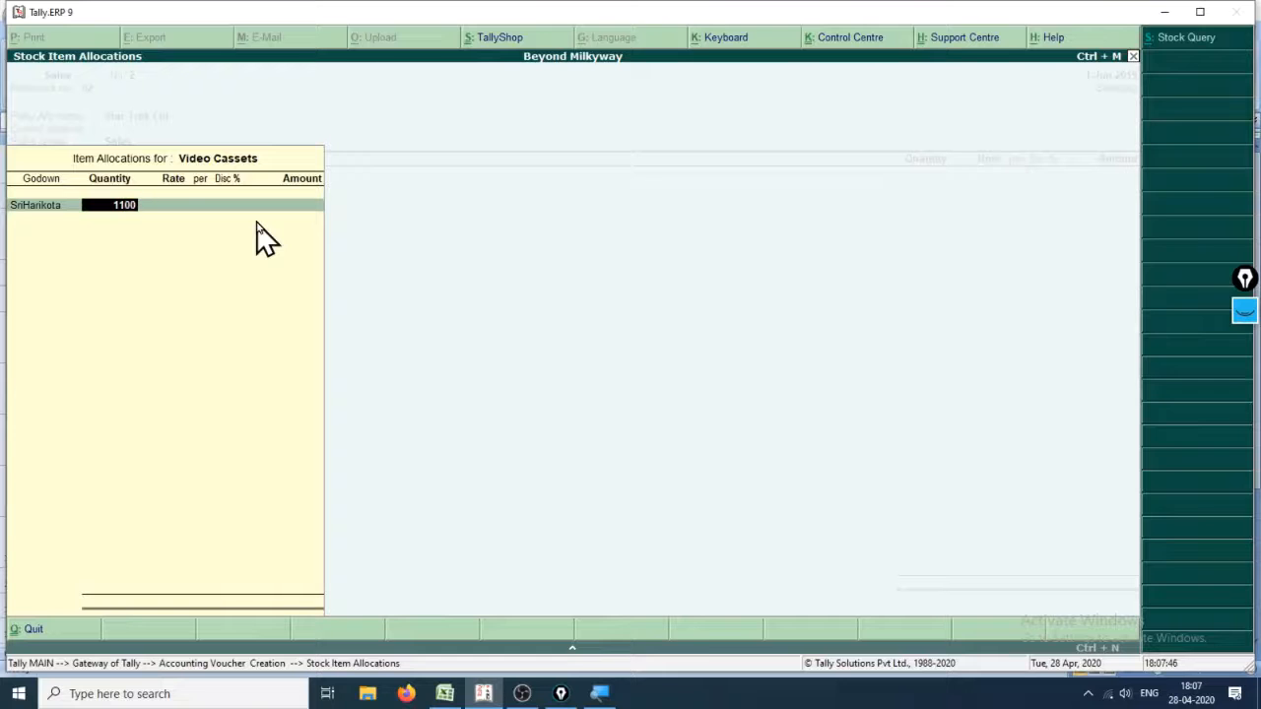
{"action": "type", "text": "00"}
{"action": "key", "text": "Return"}
{"action": "type", "text": "200"}
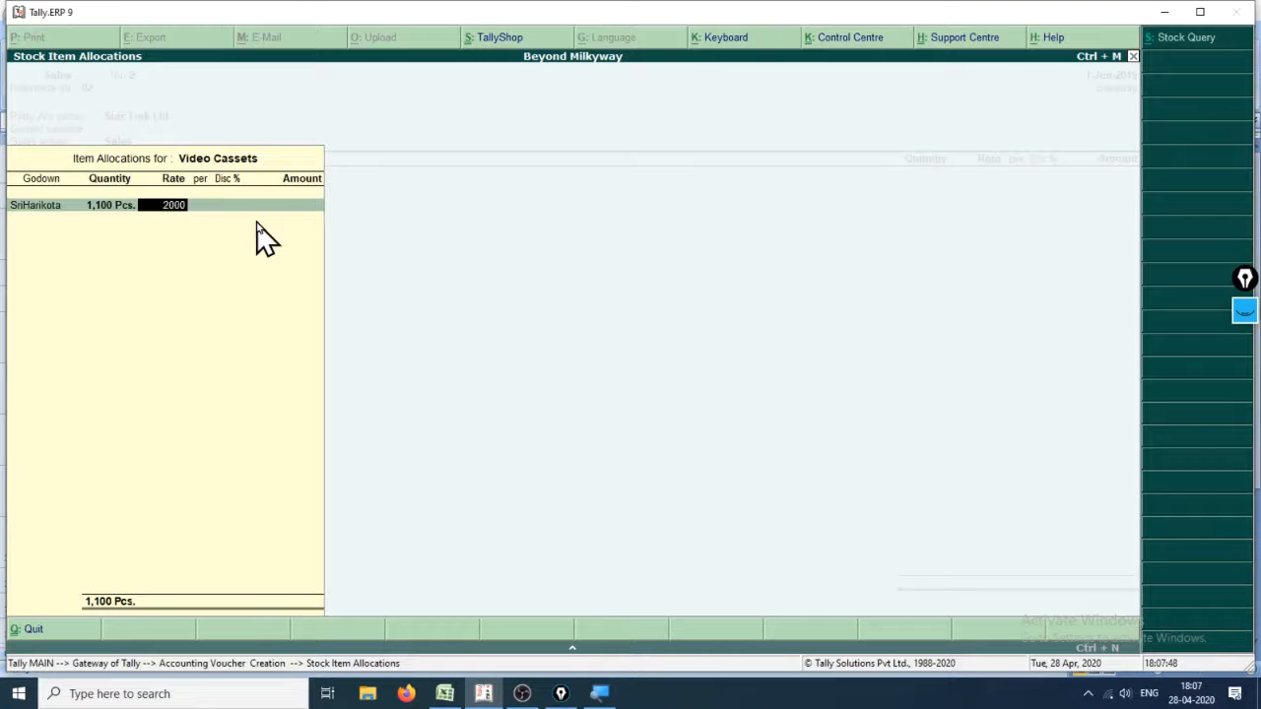
{"action": "key", "text": "Return"}
- Look up the trade discount in Excel, return to Tally, apply 10% to Video Cassets, and accept its allocation
{"action": "key", "text": "alt+Tab"}
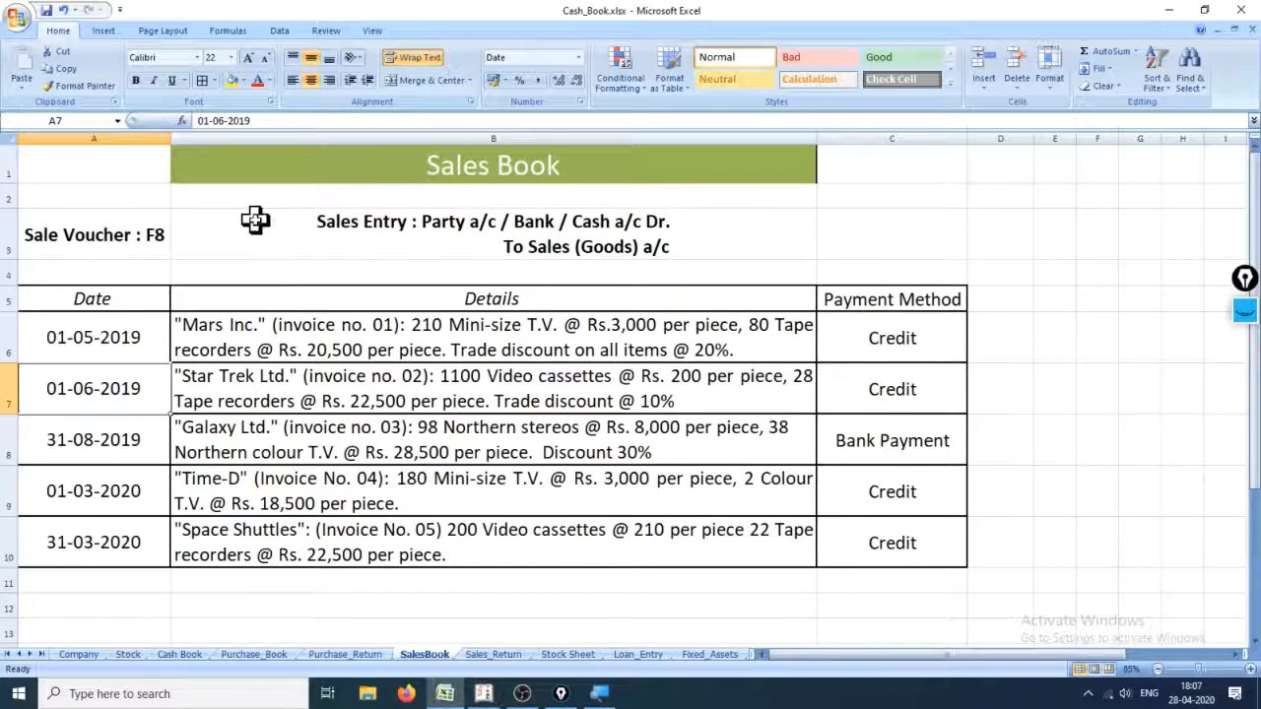
{"action": "key", "text": "alt+Tab"}
{"action": "key", "text": "Return"}
{"action": "type", "text": "10"}
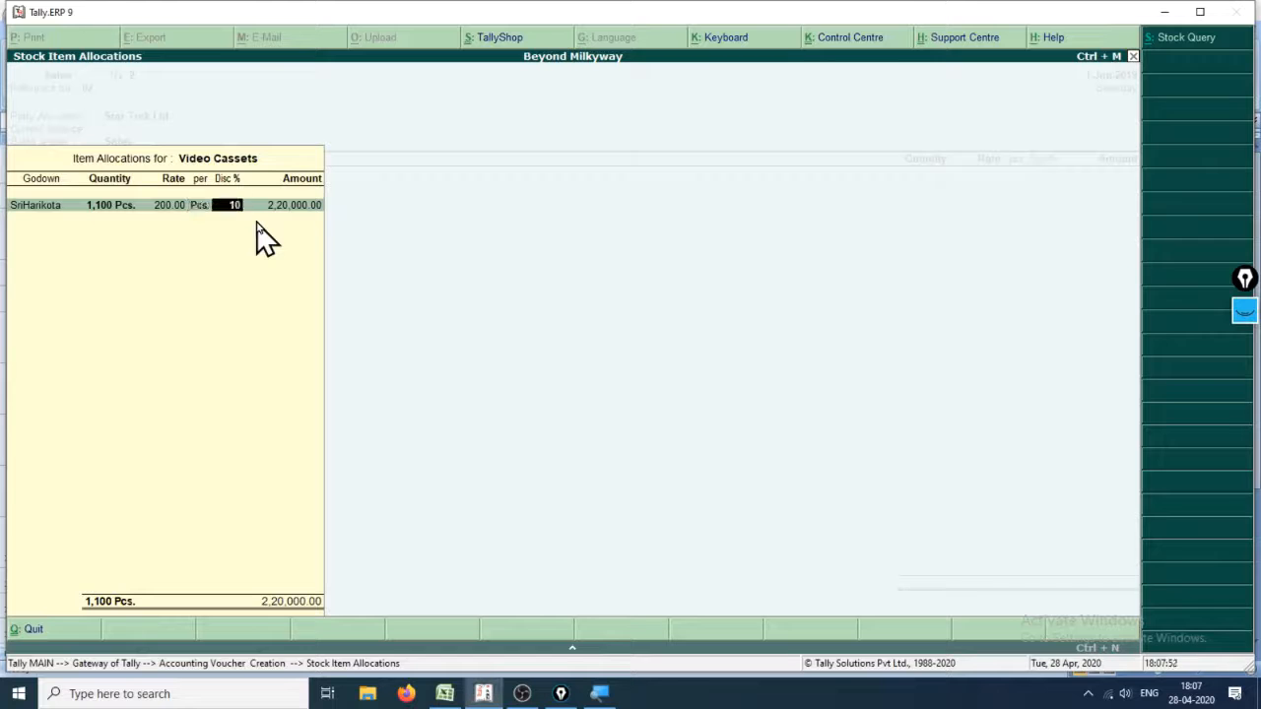
{"action": "key", "text": "Return"}
{"action": "key", "text": "Return"}
{"action": "key", "text": "Return"}
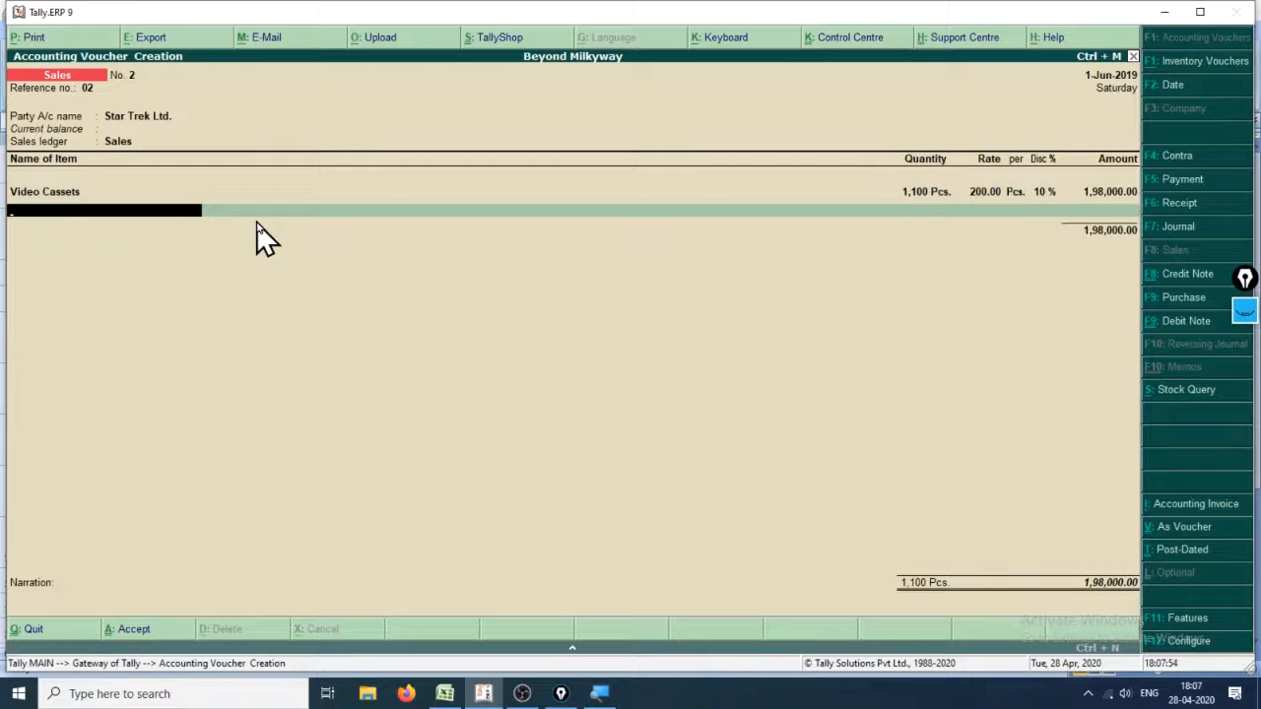
- Check the next item in Excel, return to Tally, and add Tape Recorders from the SriHarikota godown
{"action": "key", "text": "alt+Tab"}
{"action": "key", "text": "alt+Tab"}
{"action": "type", "text": "Tape"}
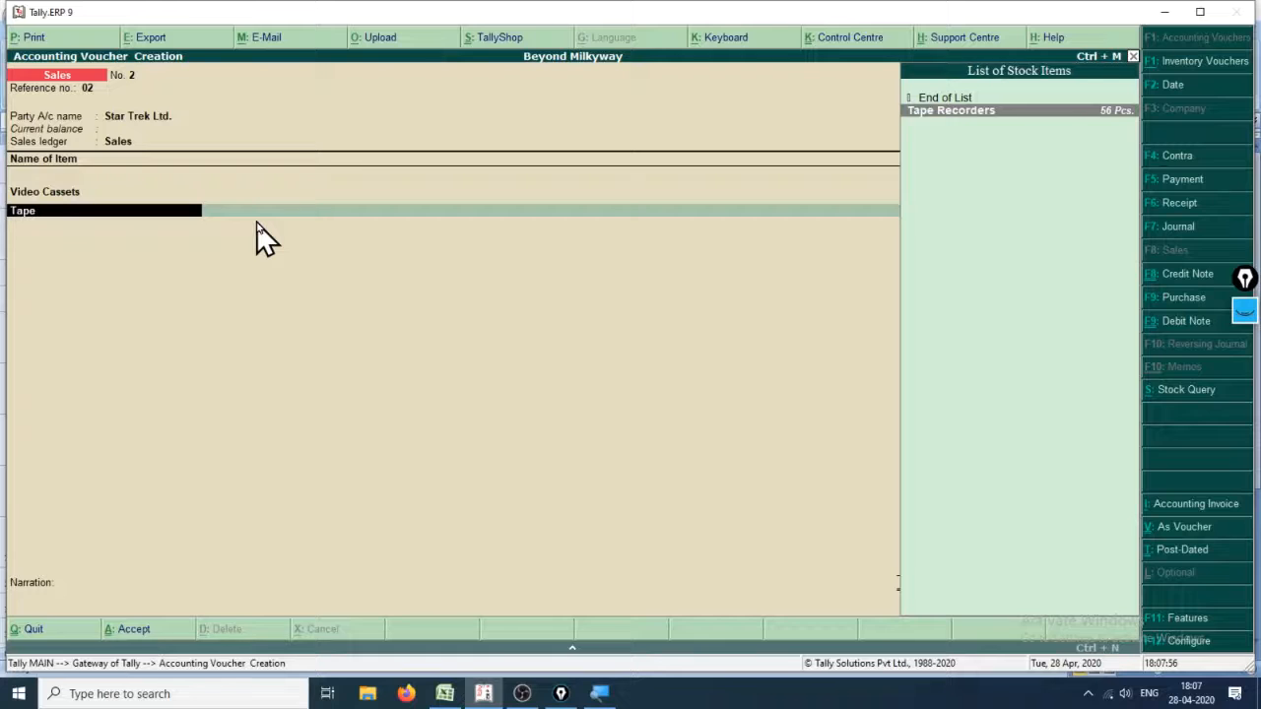
{"action": "key", "text": "Return"}
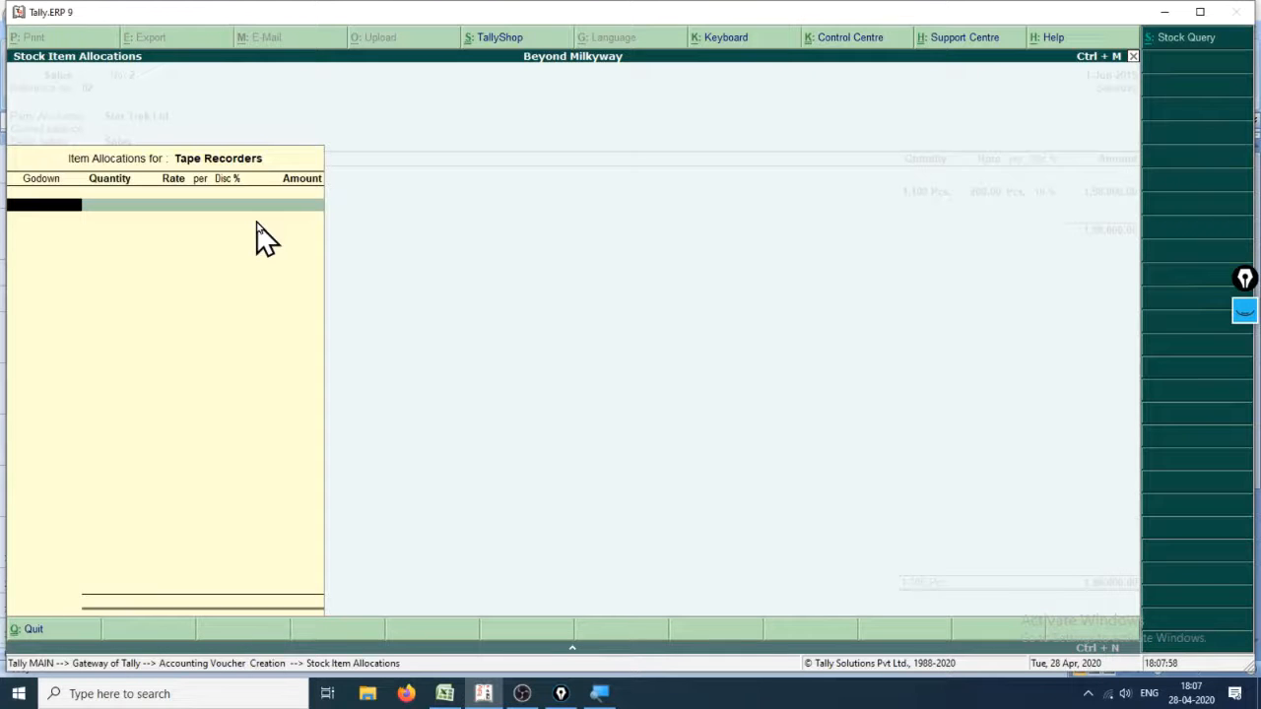
{"action": "type", "text": "s"}
{"action": "key", "text": "Return"}
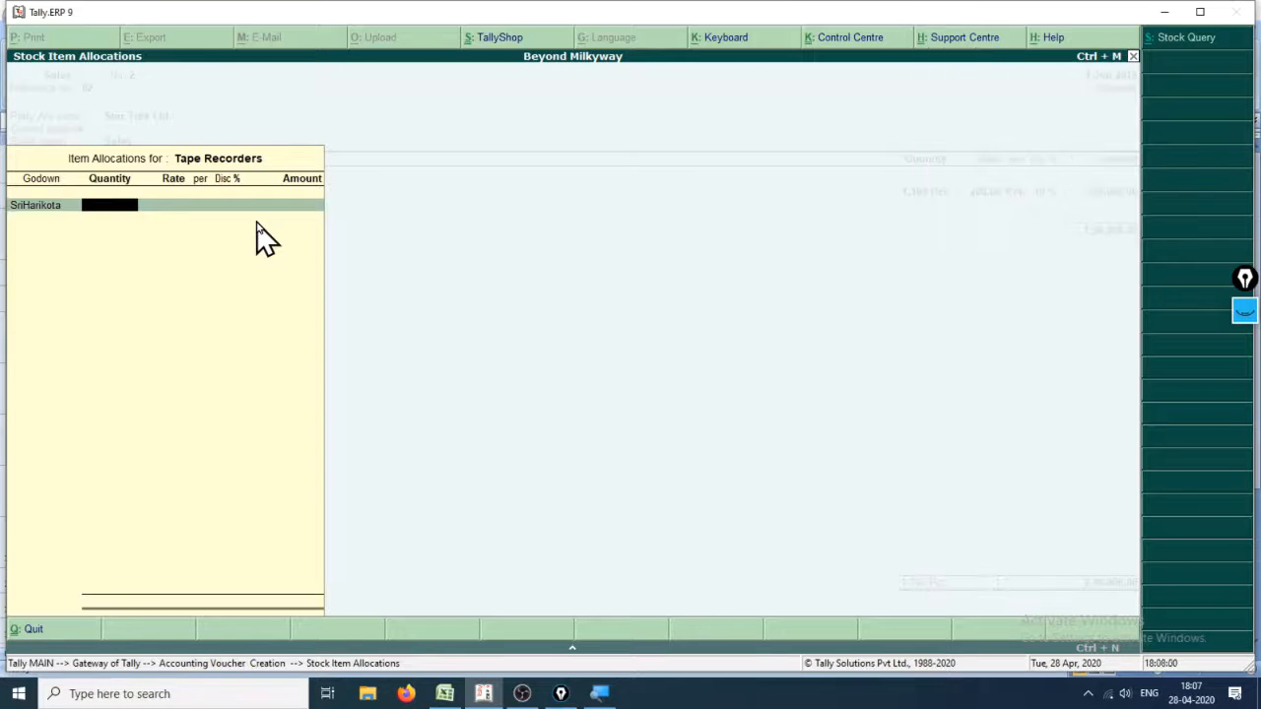
- Check the Excel Sales Book and, back in Tally, try entering a quantity of 238 for Tape Recorders
{"action": "key", "text": "alt+Tab"}
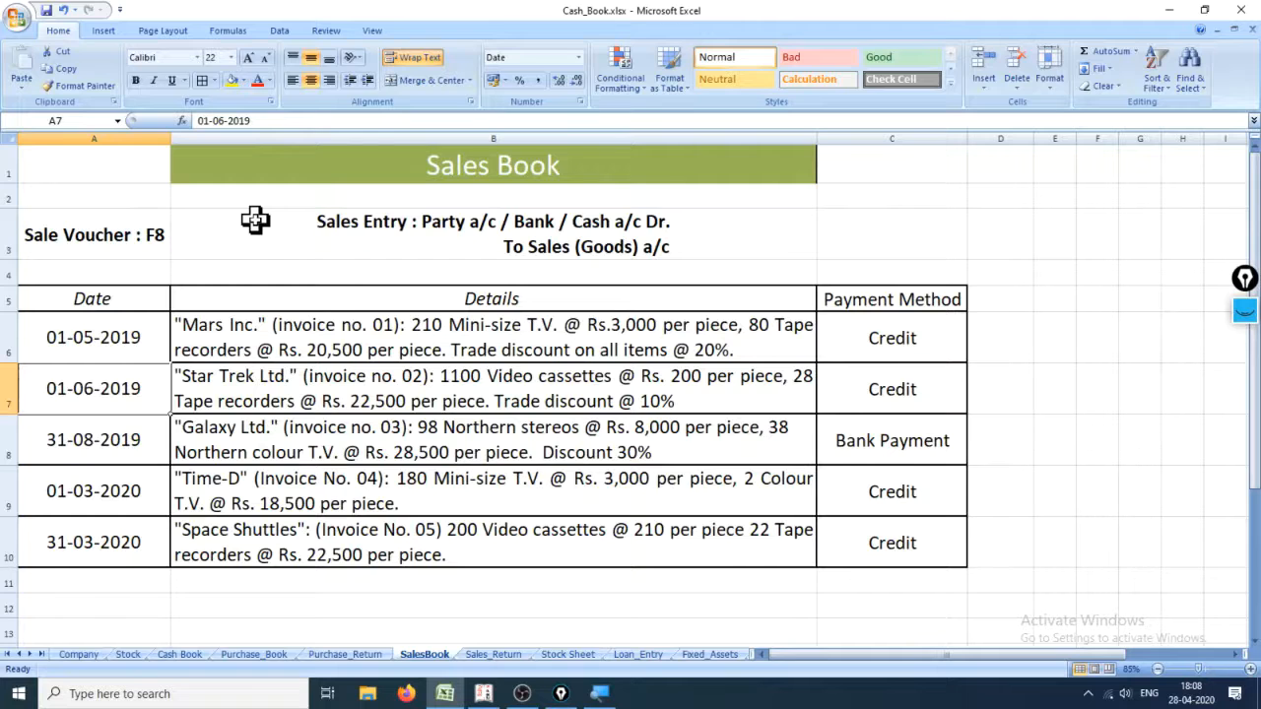
{"action": "key", "text": "alt+Tab"}
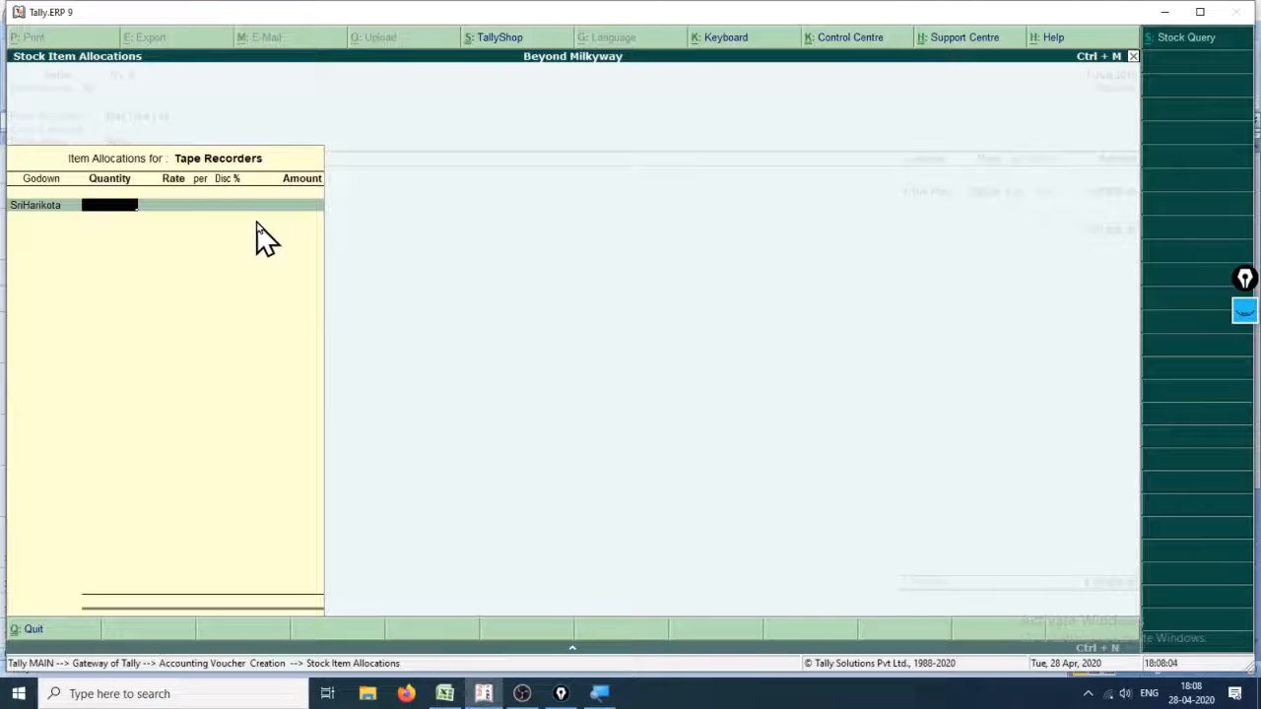
{"action": "type", "text": "288"}
{"action": "key", "text": "Return"}
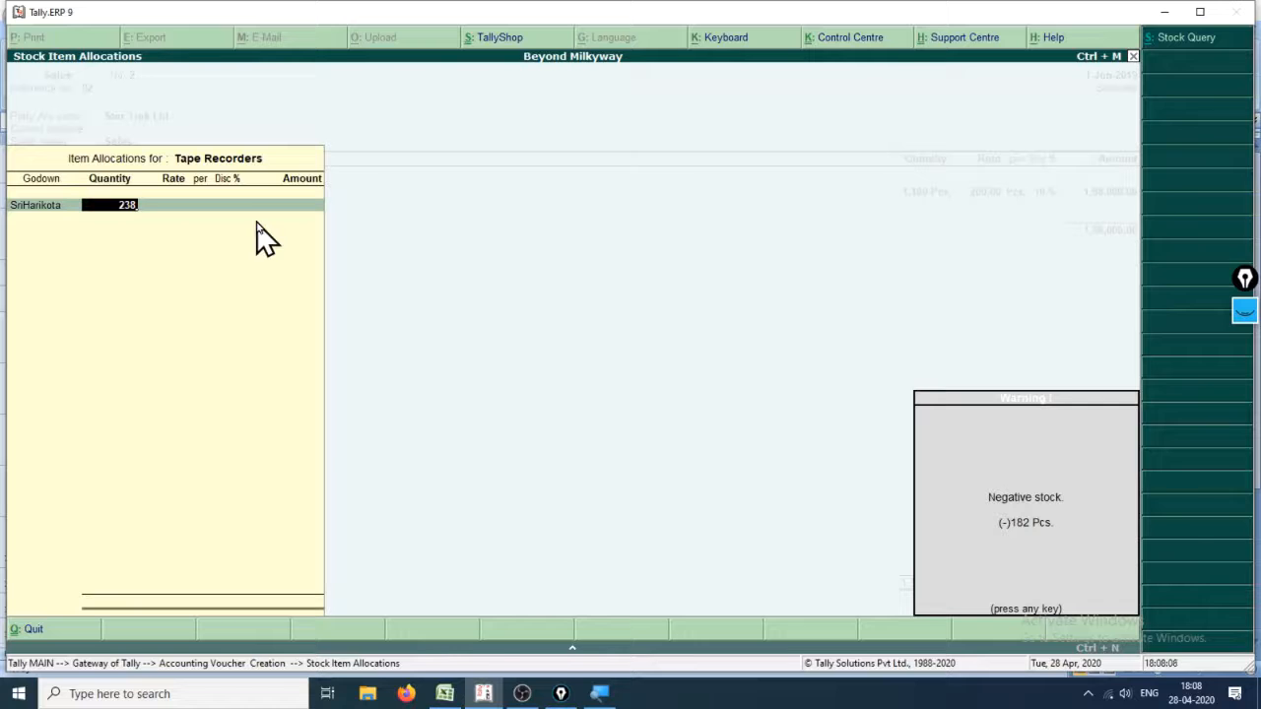
{"action": "key", "text": "Return"}
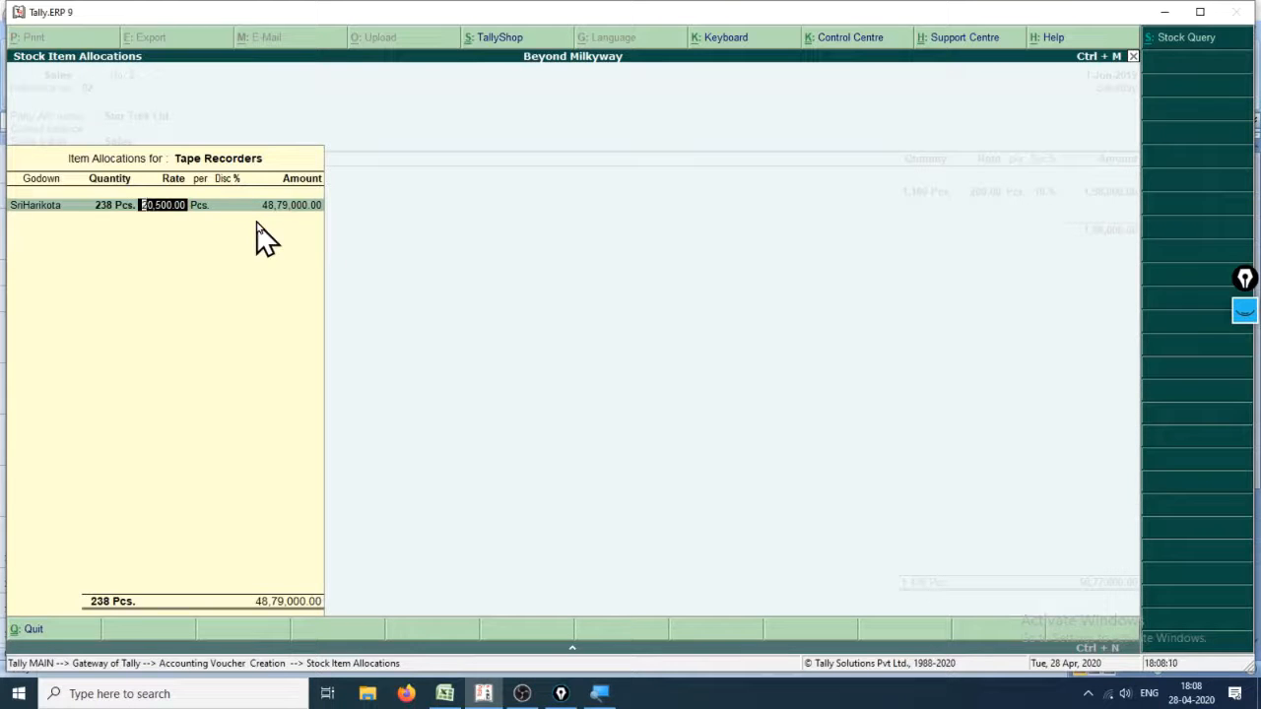
- Set Tape Recorders to 28 Pcs. at a rate of 28,500 with a 10% discount
{"action": "key", "text": "BackSpace"}
{"action": "type", "text": "28"}
{"action": "key", "text": "Return"}
{"action": "type", "text": "28500"}
{"action": "key", "text": "Return"}
{"action": "key", "text": "Return"}
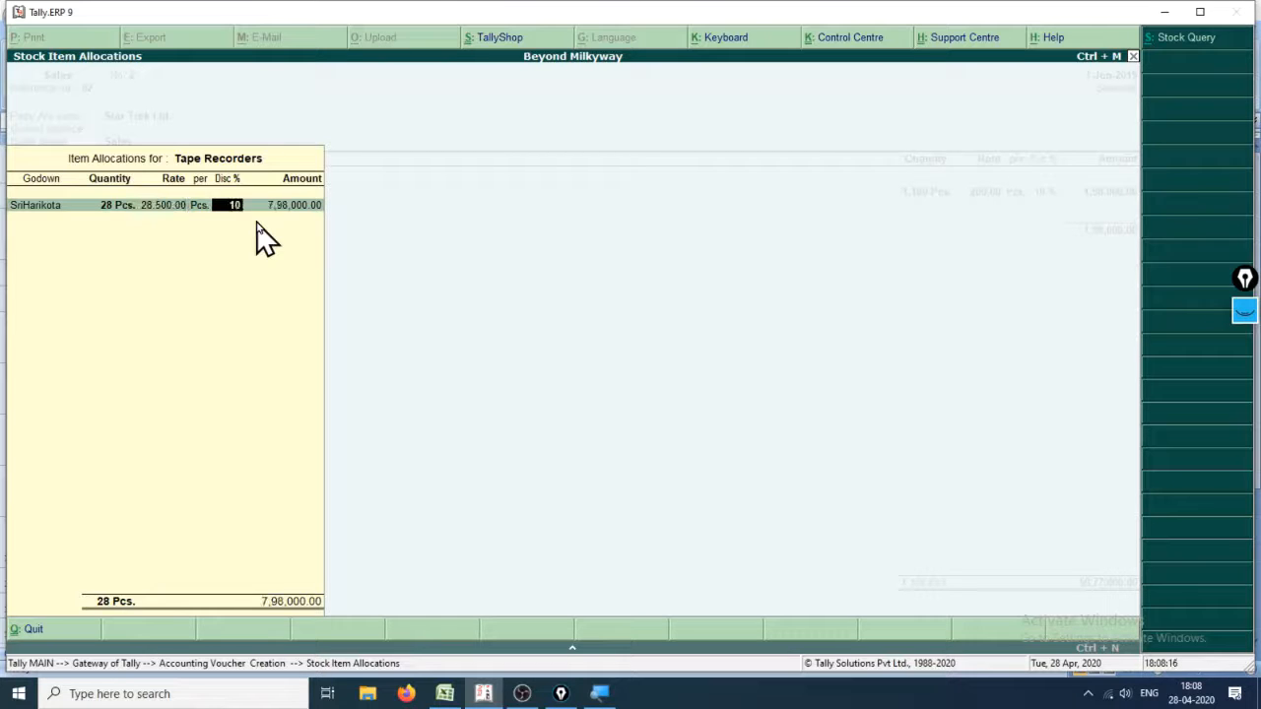
- Recheck the rate in Excel, return to Tally, set the Tape Recorders rate to 22,500, and accept the allocation
{"action": "key", "text": "alt+Tab"}
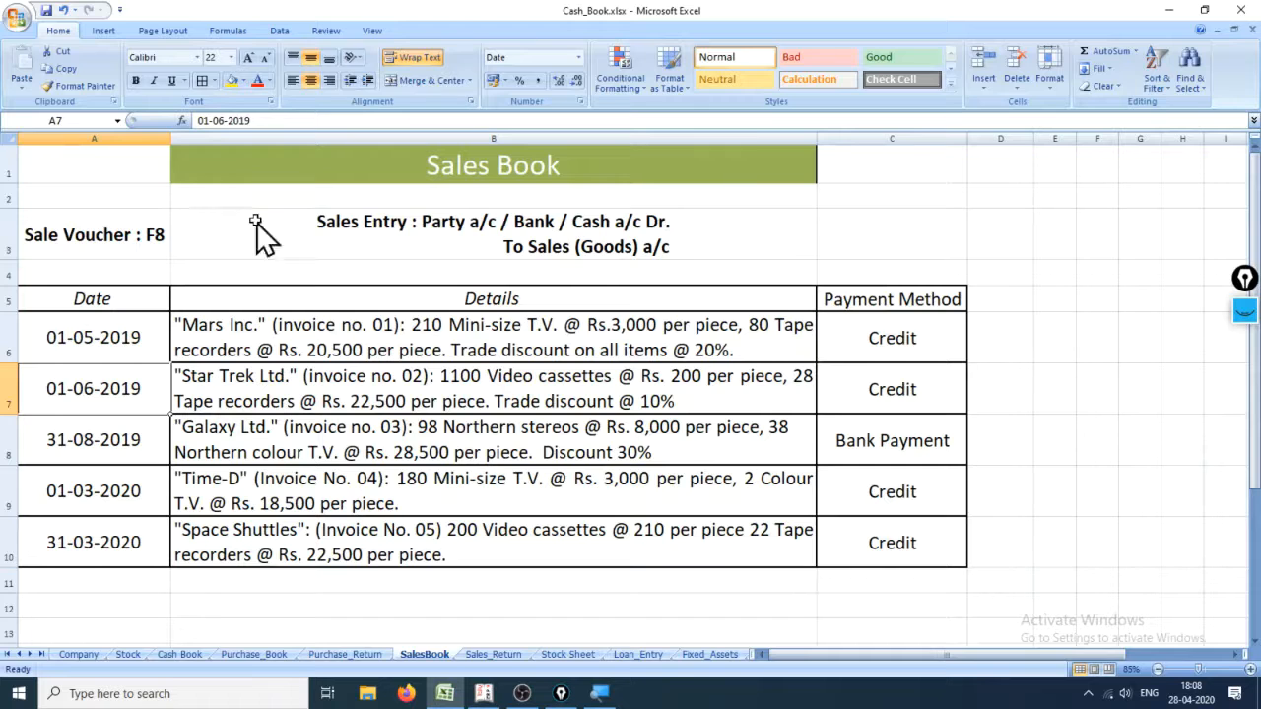
{"action": "key", "text": "alt+Tab"}
{"action": "key", "text": "BackSpace"}
{"action": "key", "text": "BackSpace"}
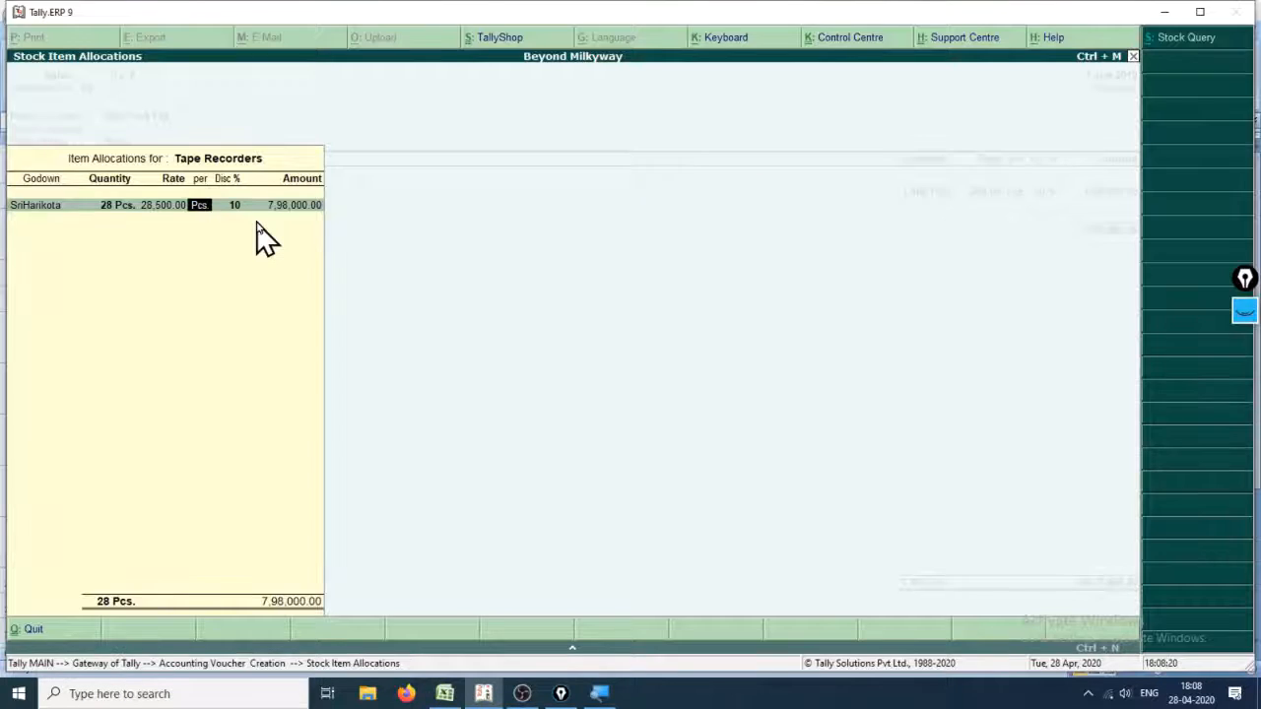
{"action": "type", "text": "22,500"}
{"action": "key", "text": "Return"}
{"action": "key", "text": "Return"}
{"action": "key", "text": "Return"}
{"action": "key", "text": "Return"}
{"action": "key", "text": "Return"}
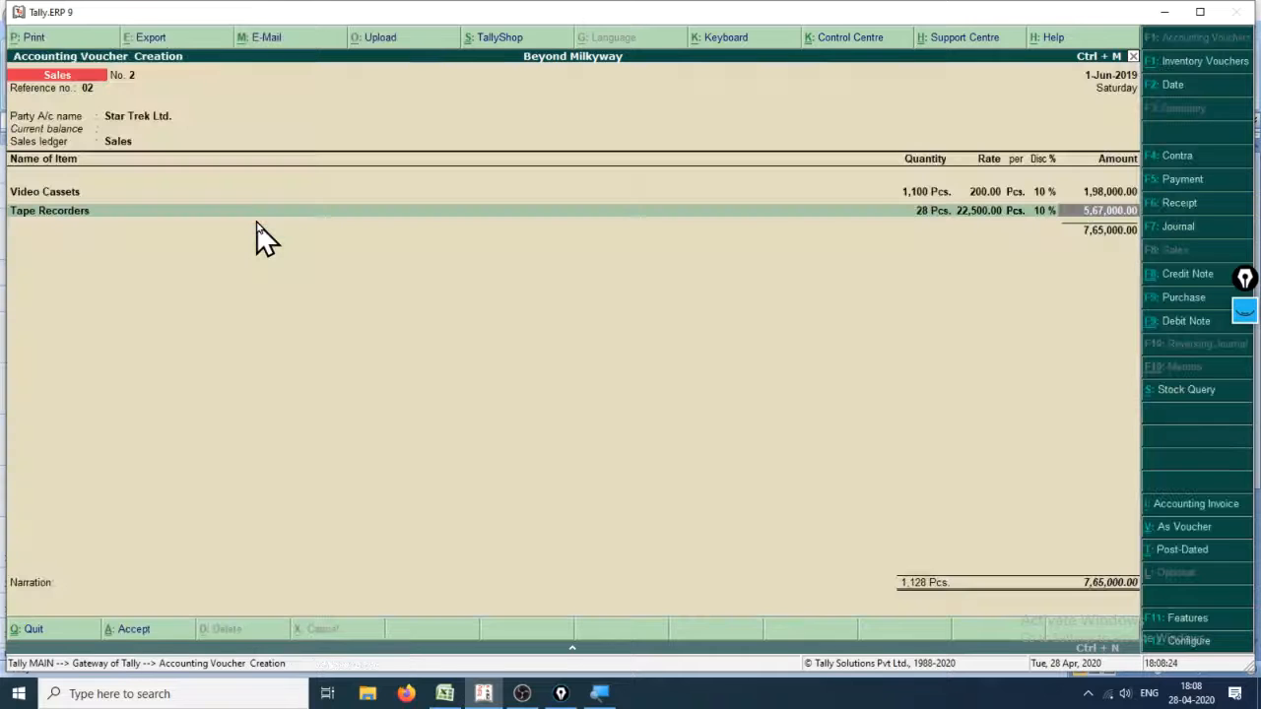
- Recheck the Star Trek Ltd. entry in Excel, return to Tally, and end the voucher's item list
{"action": "key", "text": "alt+Tab"}
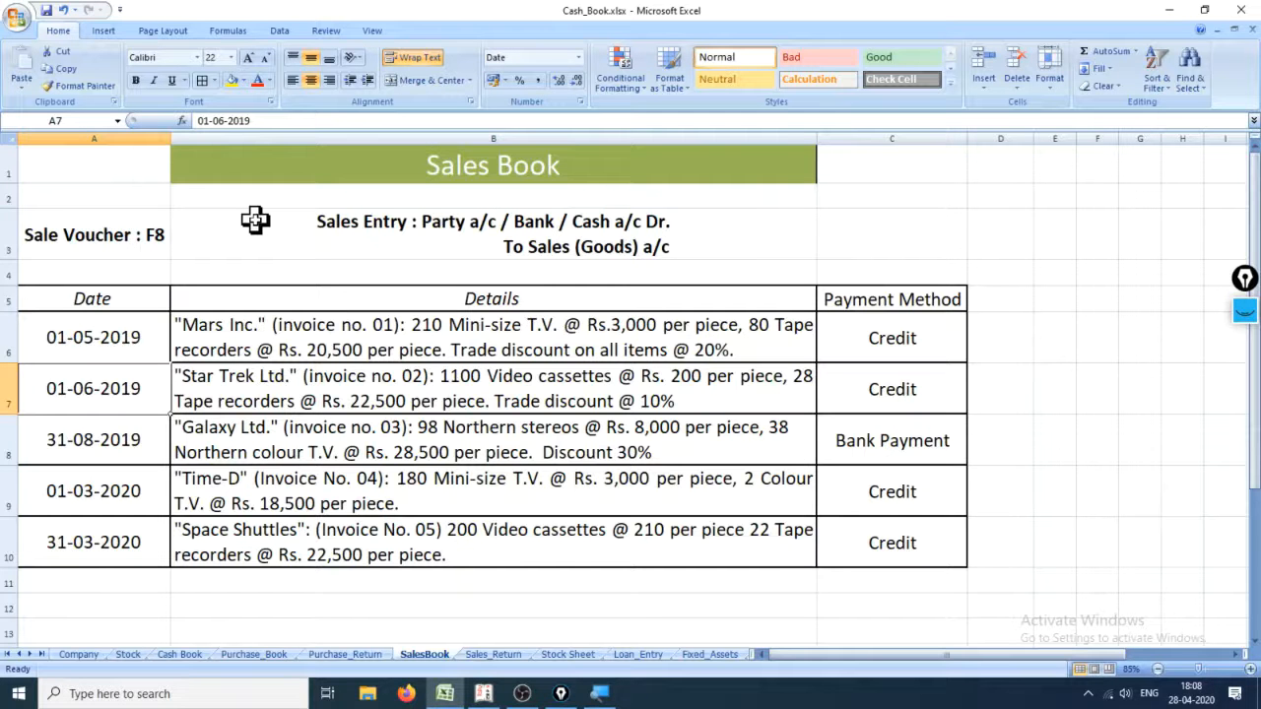
{"action": "key", "text": "alt+Tab"}
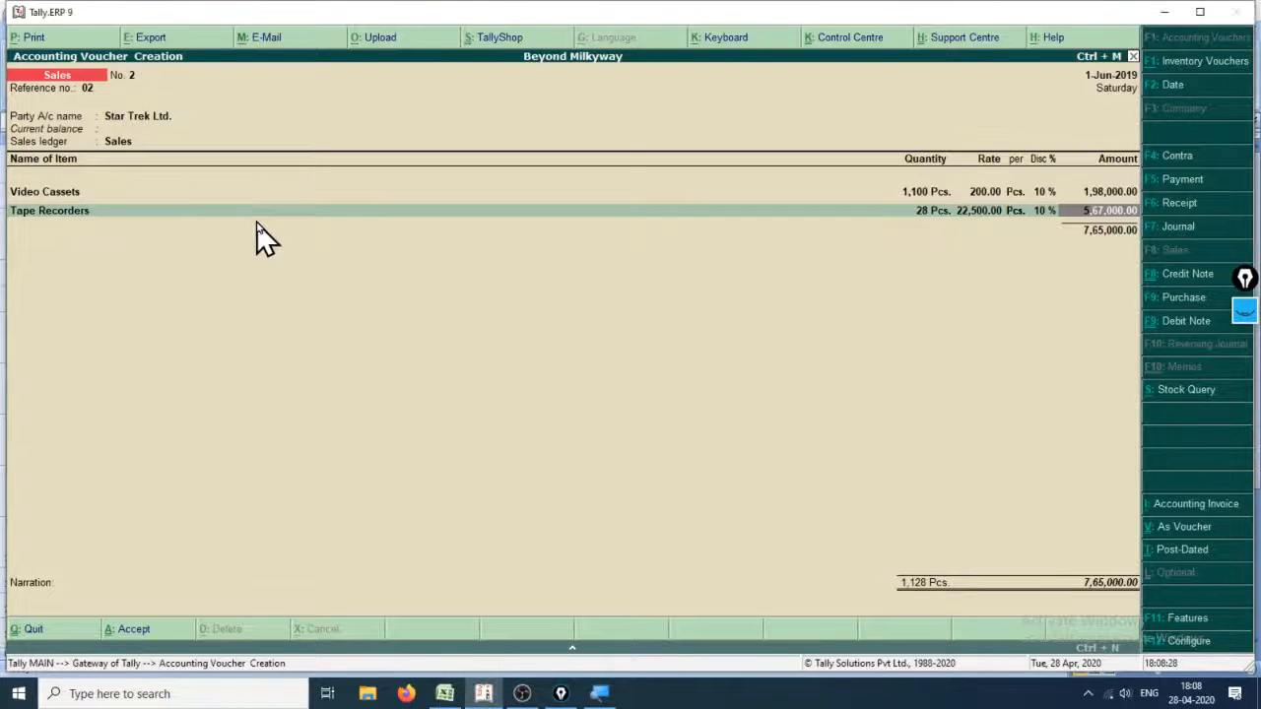
{"action": "key", "text": "Return"}
{"action": "key", "text": "Return"}
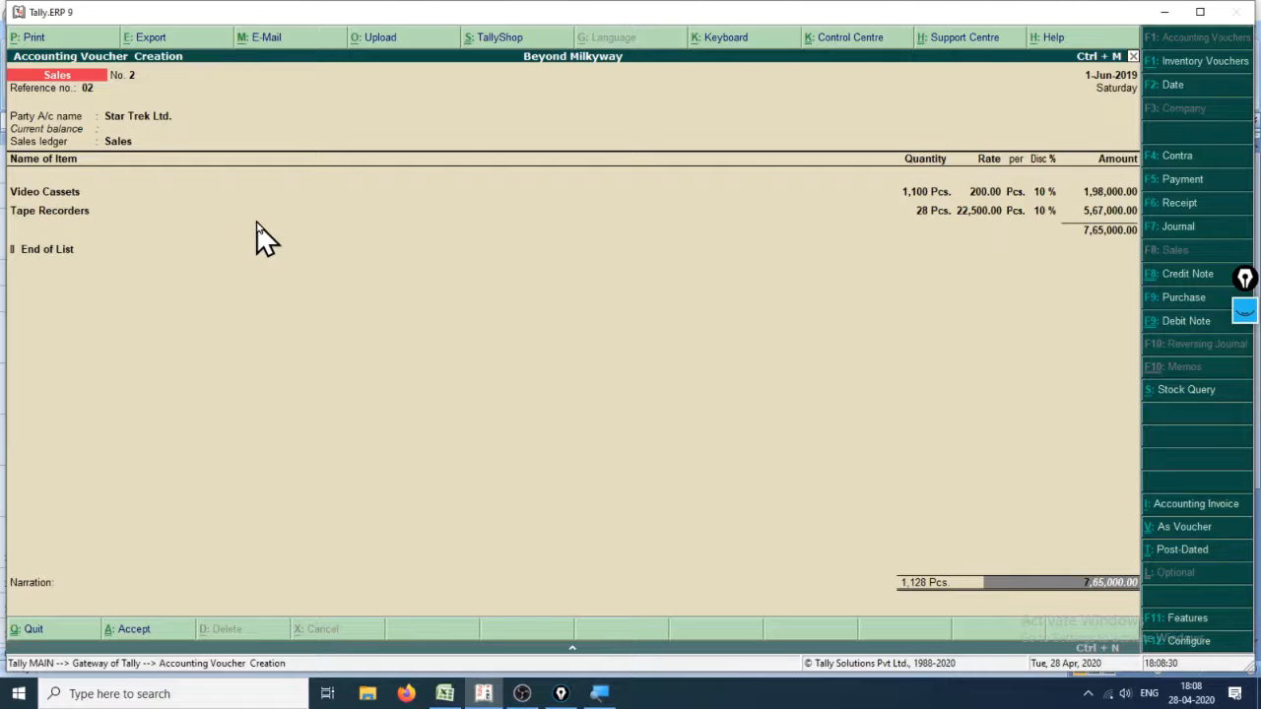
{"action": "key", "text": "Return"}
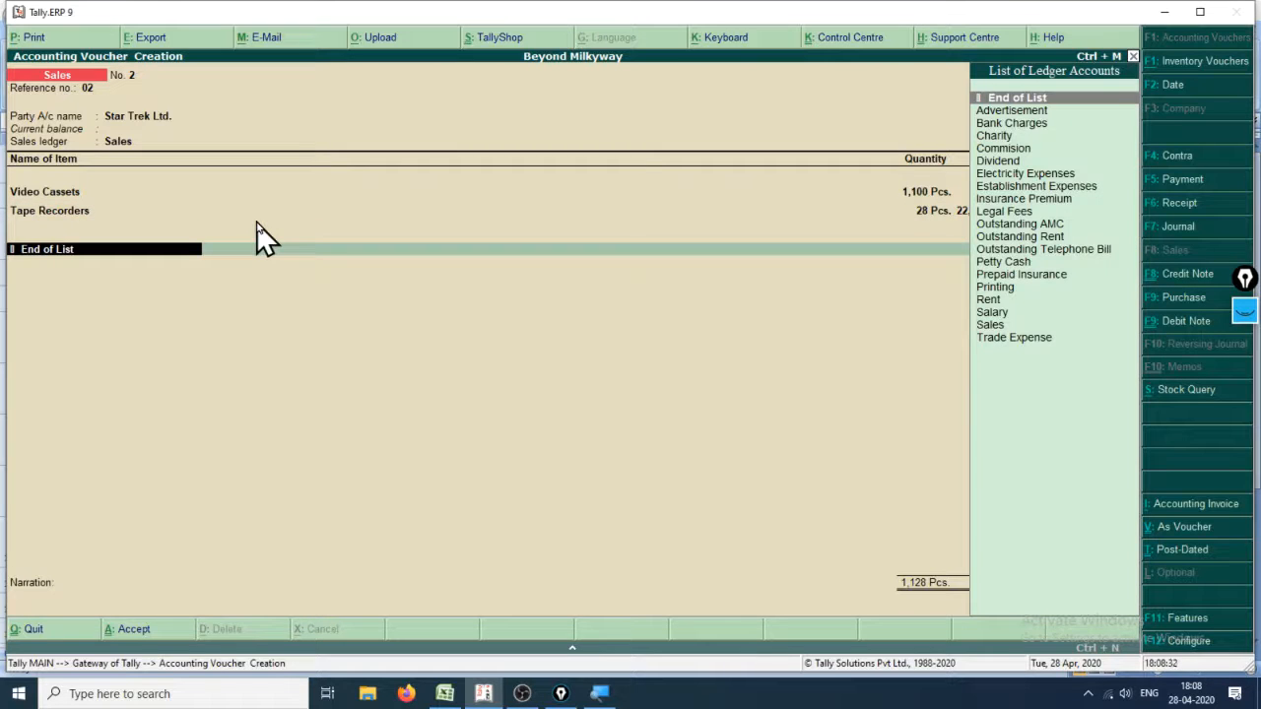
- Finish the voucher without additional ledgers, add the narration "Sales Entry made", and save it
{"action": "key", "text": "Escape"}
{"action": "key", "text": "Escape"}
{"action": "key", "text": "n"}
{"action": "key", "text": "Return"}
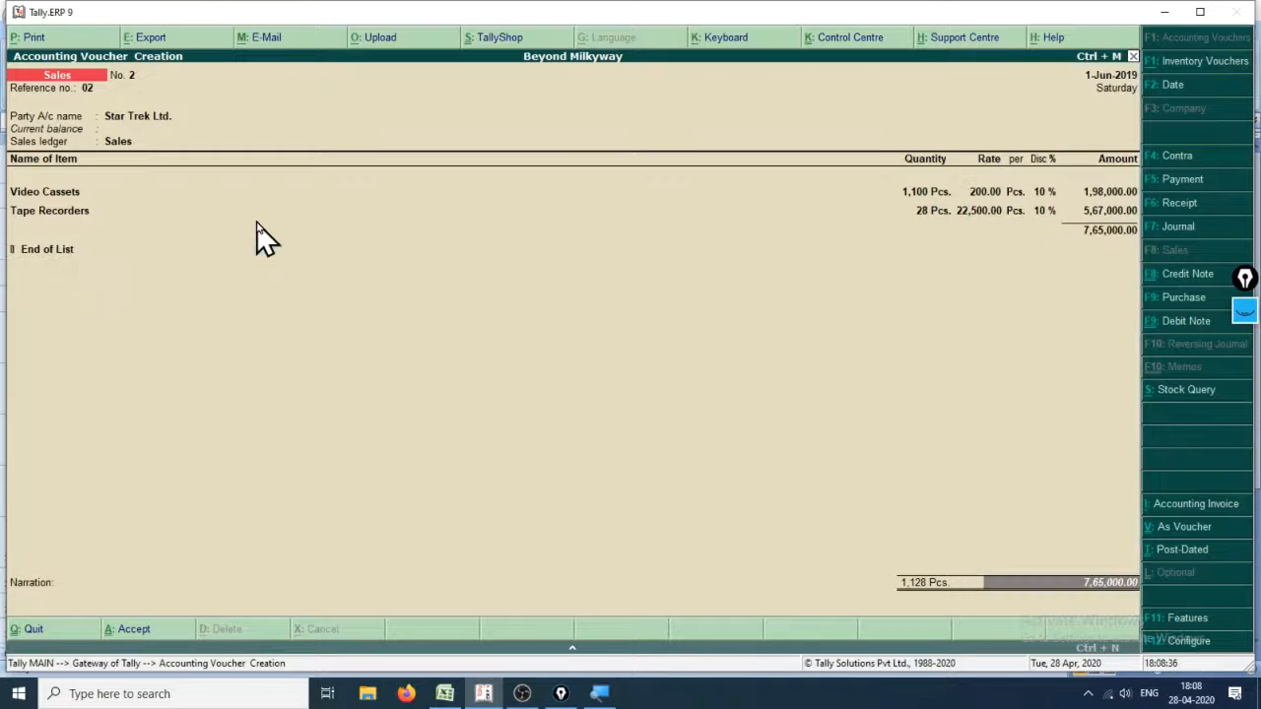
{"action": "type", "text": "Sale"}
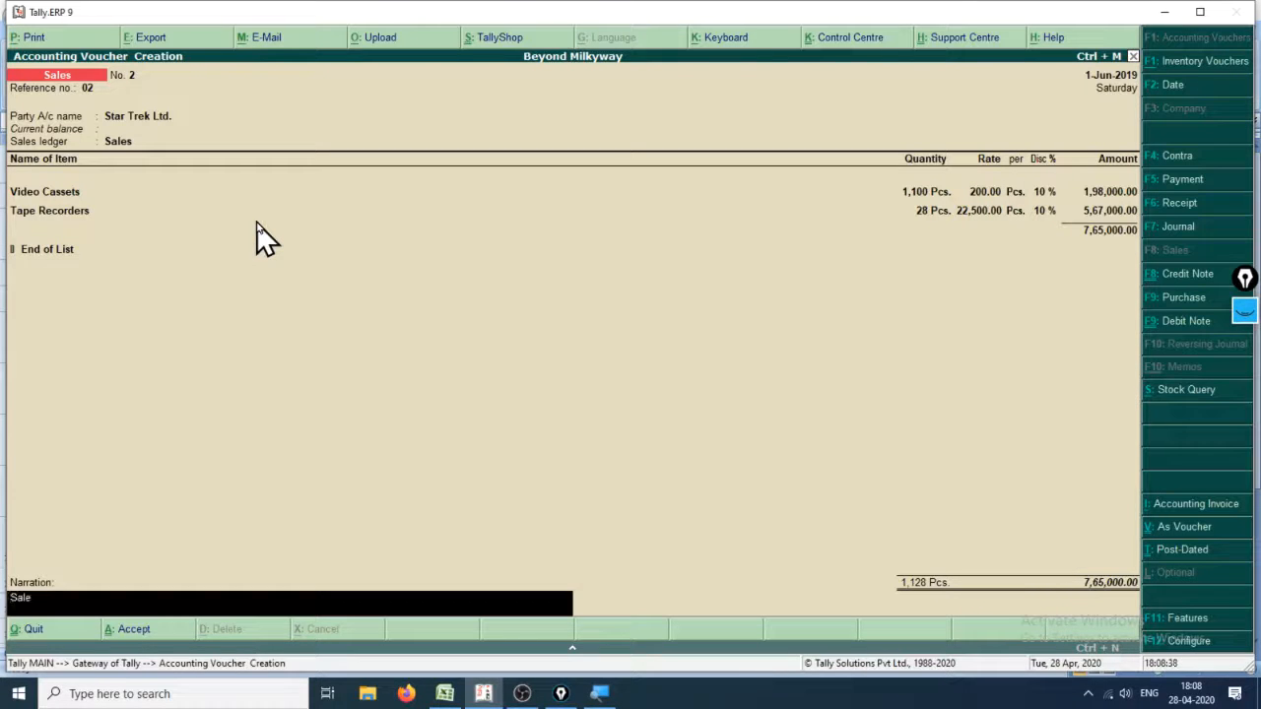
{"action": "type", "text": "s Entry made"}
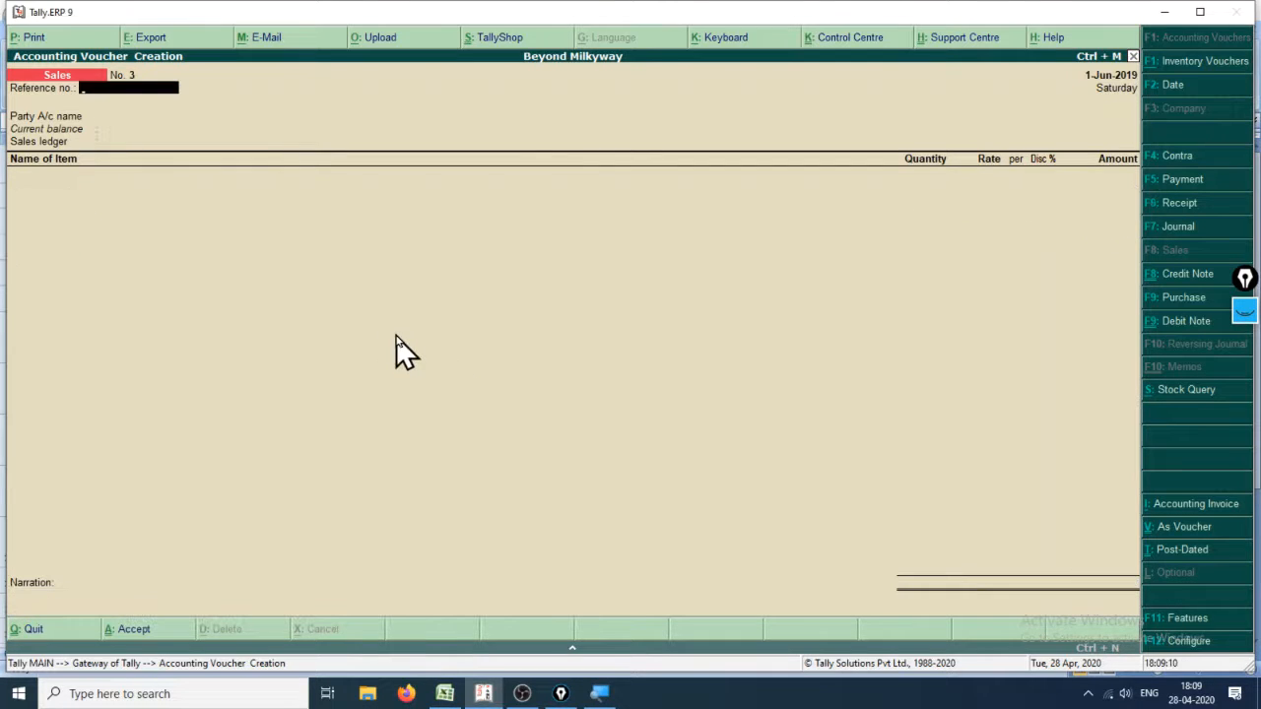
- Switch the new Sales voucher from invoice mode to voucher mode
{"action": "left_click", "coordinate": [1182, 528]}
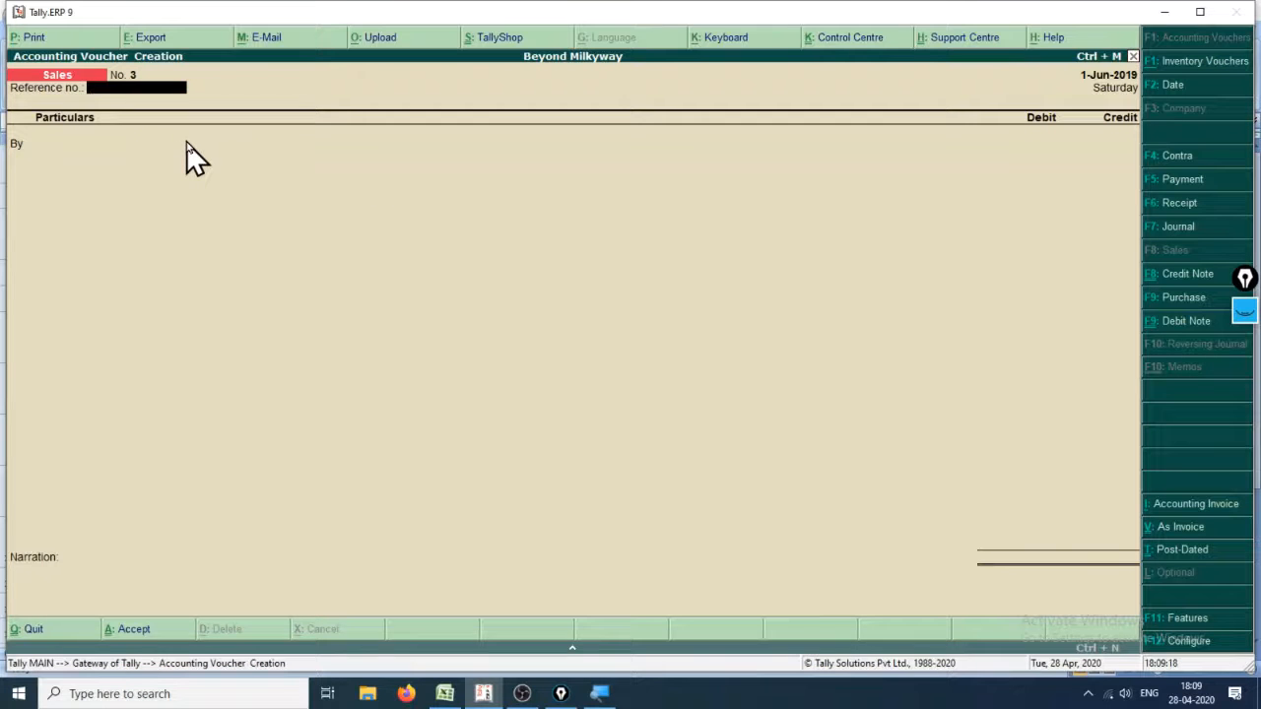
- Enter reference number 01, select Gravity, Inc. as the debited party, and accept its default buyer's details
{"action": "type", "text": "01"}
{"action": "key", "text": "Return"}
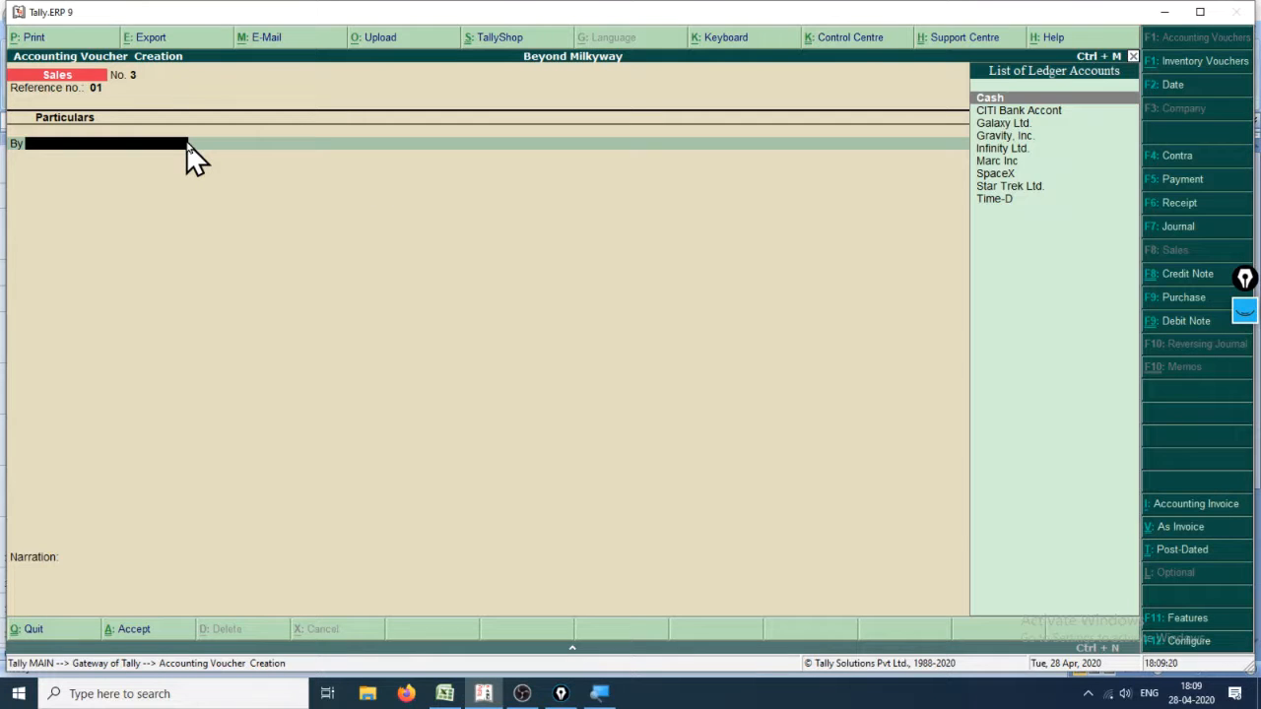
{"action": "key", "text": "Down"}
{"action": "key", "text": "Down"}
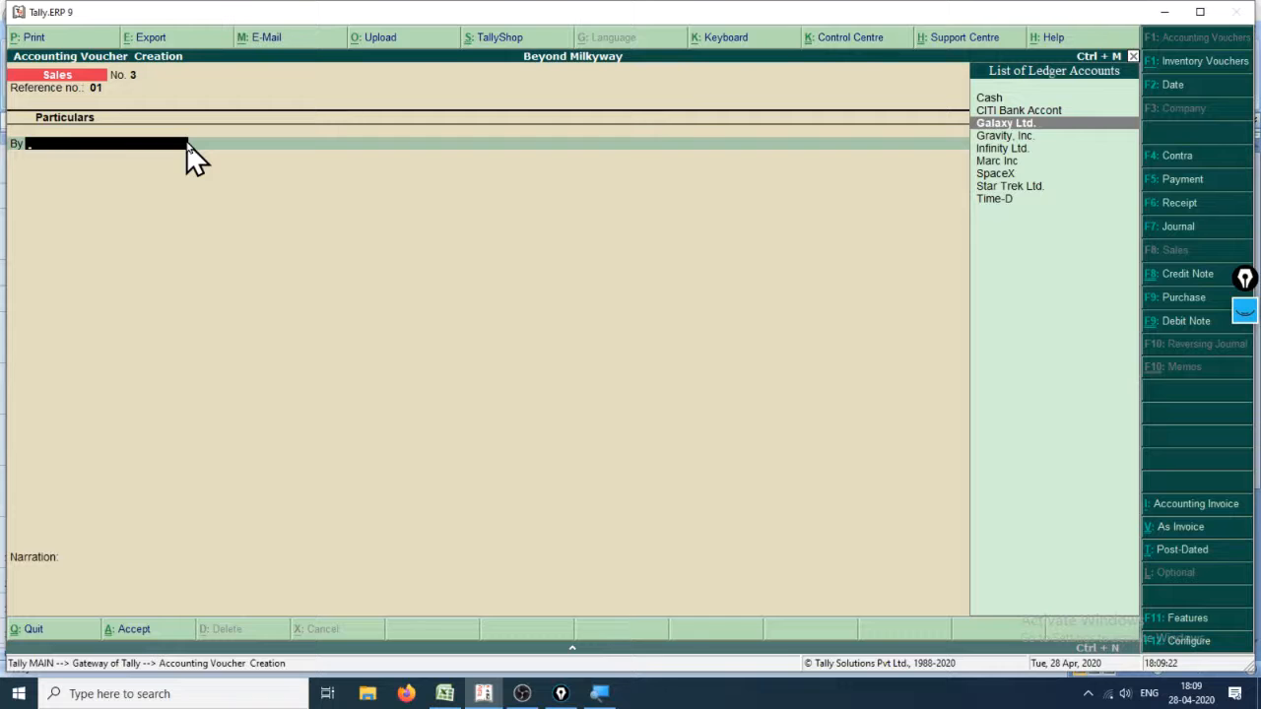
{"action": "key", "text": "Down"}
{"action": "key", "text": "Return"}
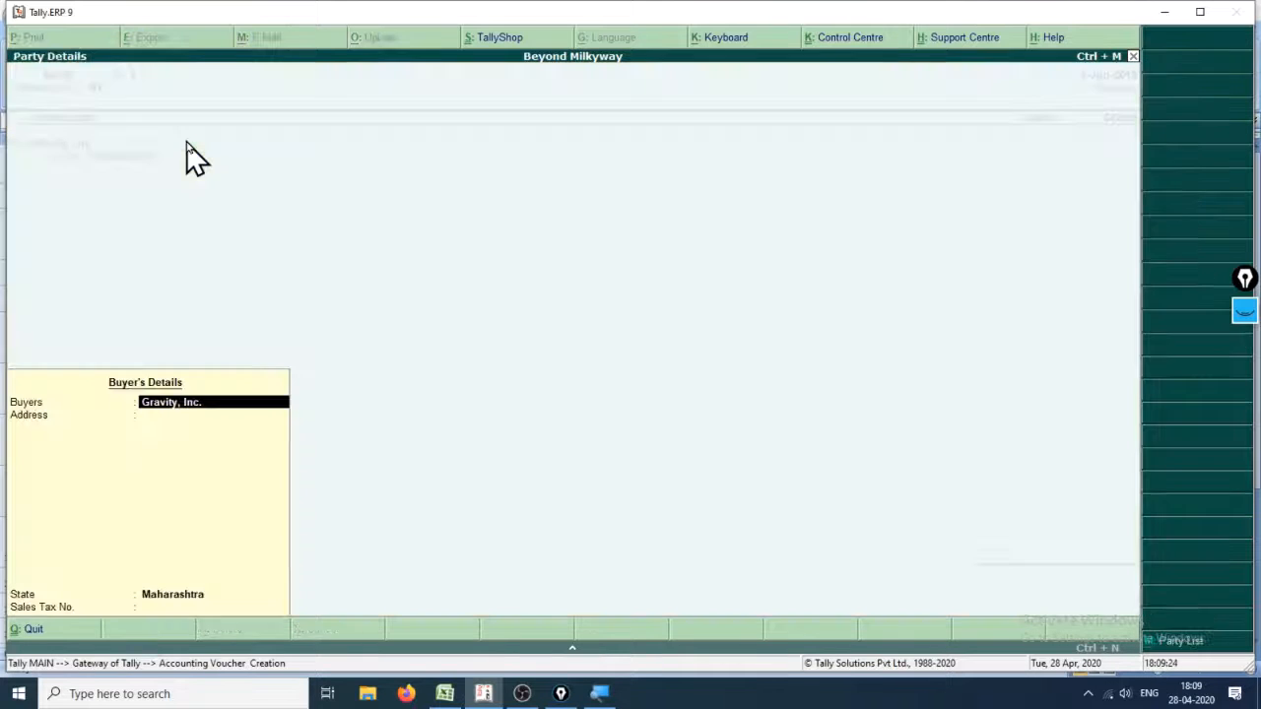
{"action": "key", "text": "Return"}
{"action": "key", "text": "Return"}
{"action": "key", "text": "Return"}
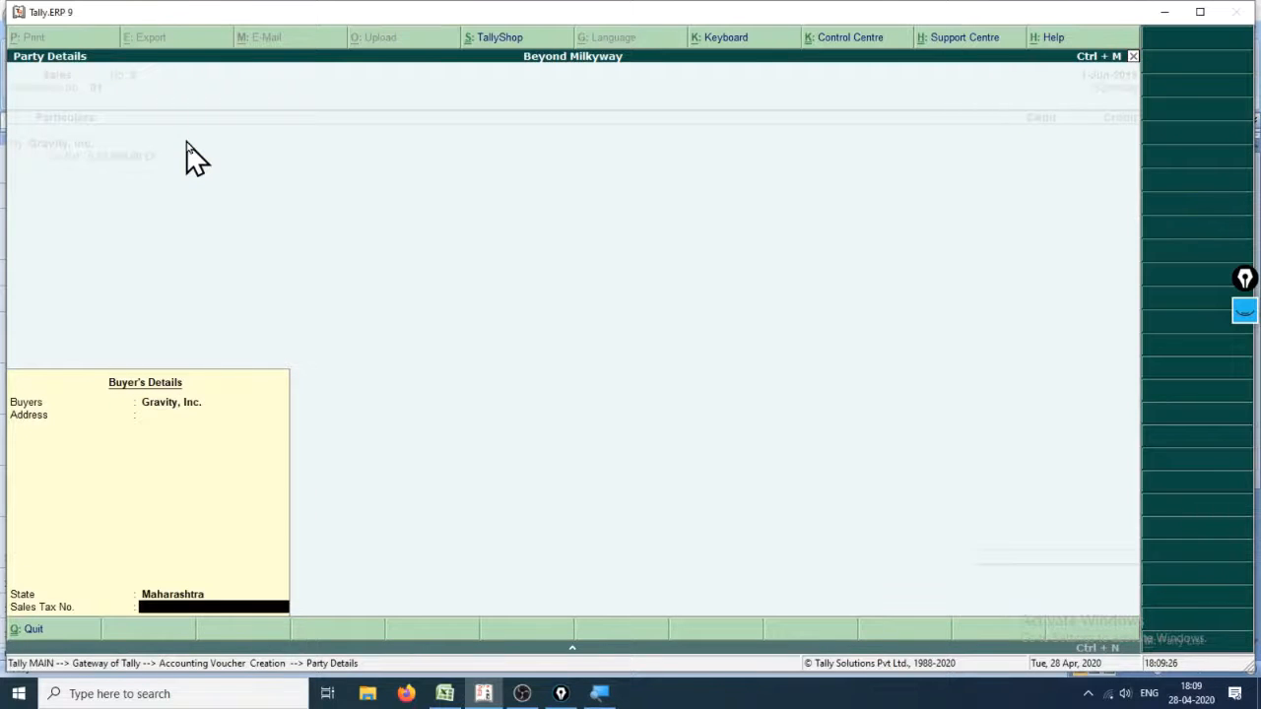
{"action": "key", "text": "Return"}
- Debit Gravity, Inc. with 45 and accept the New Ref bill-wise details for the full amount
{"action": "type", "text": "45"}
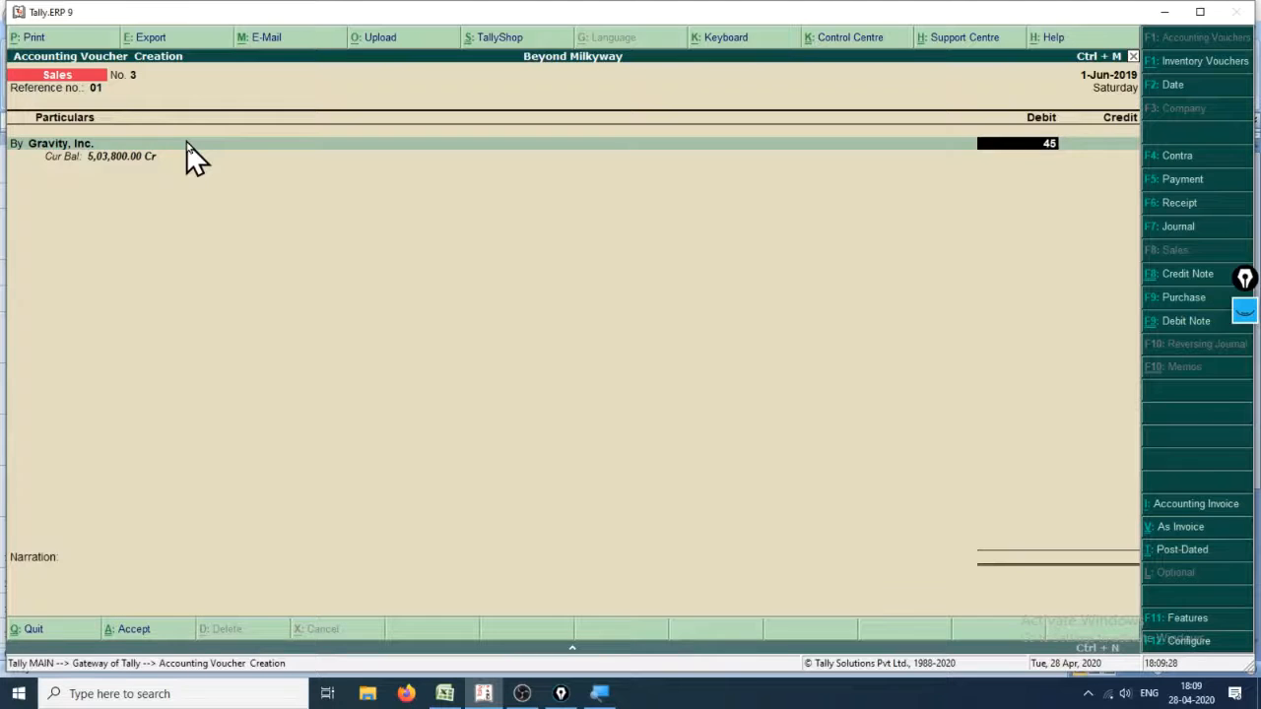
{"action": "key", "text": "Return"}
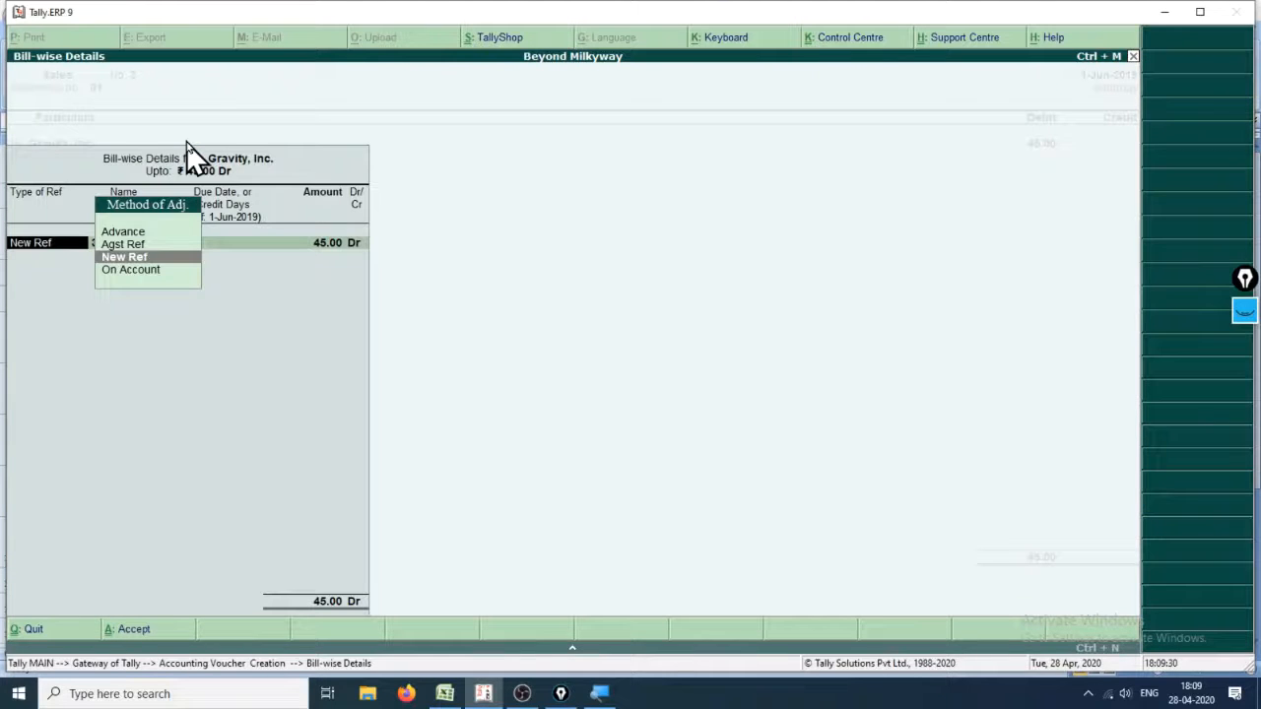
{"action": "key", "text": "Return"}
{"action": "key", "text": "Return"}
{"action": "key", "text": "Return"}
{"action": "key", "text": "Return"}
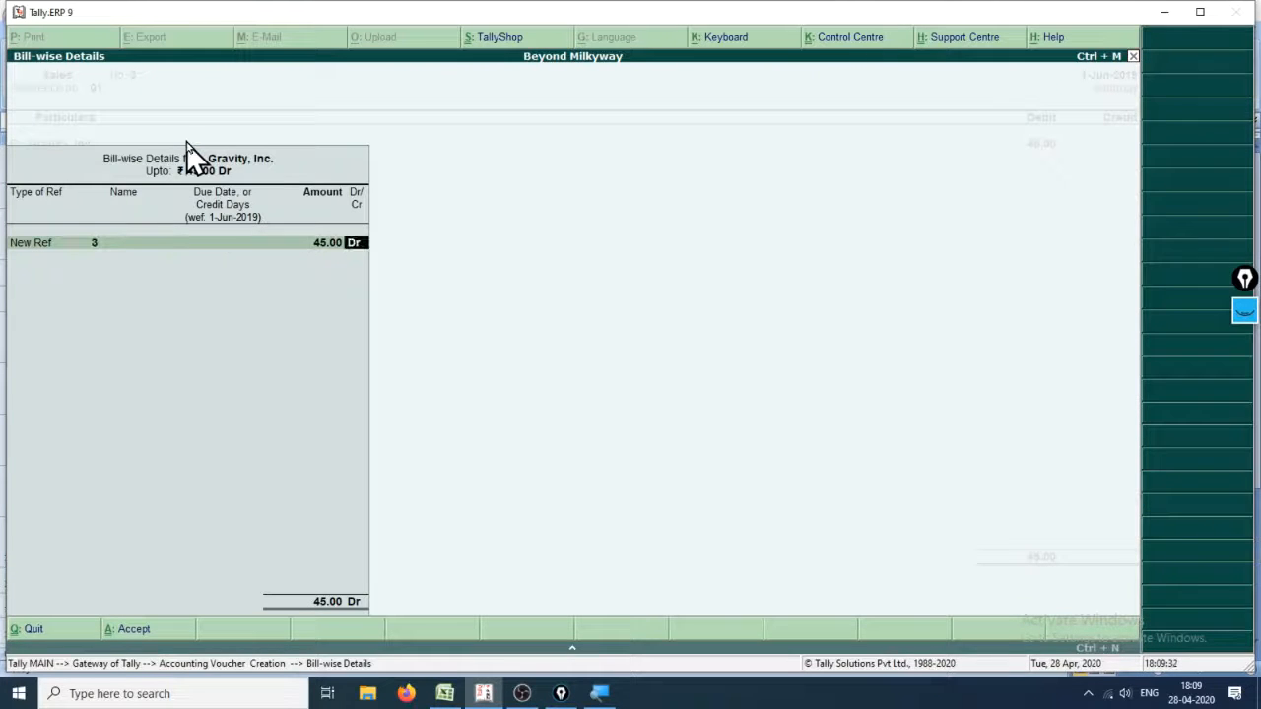
{"action": "key", "text": "Return"}
- Credit the Sales ledger and choose Mini Size T.V. as the stock item to allocate
{"action": "key", "text": "Return"}
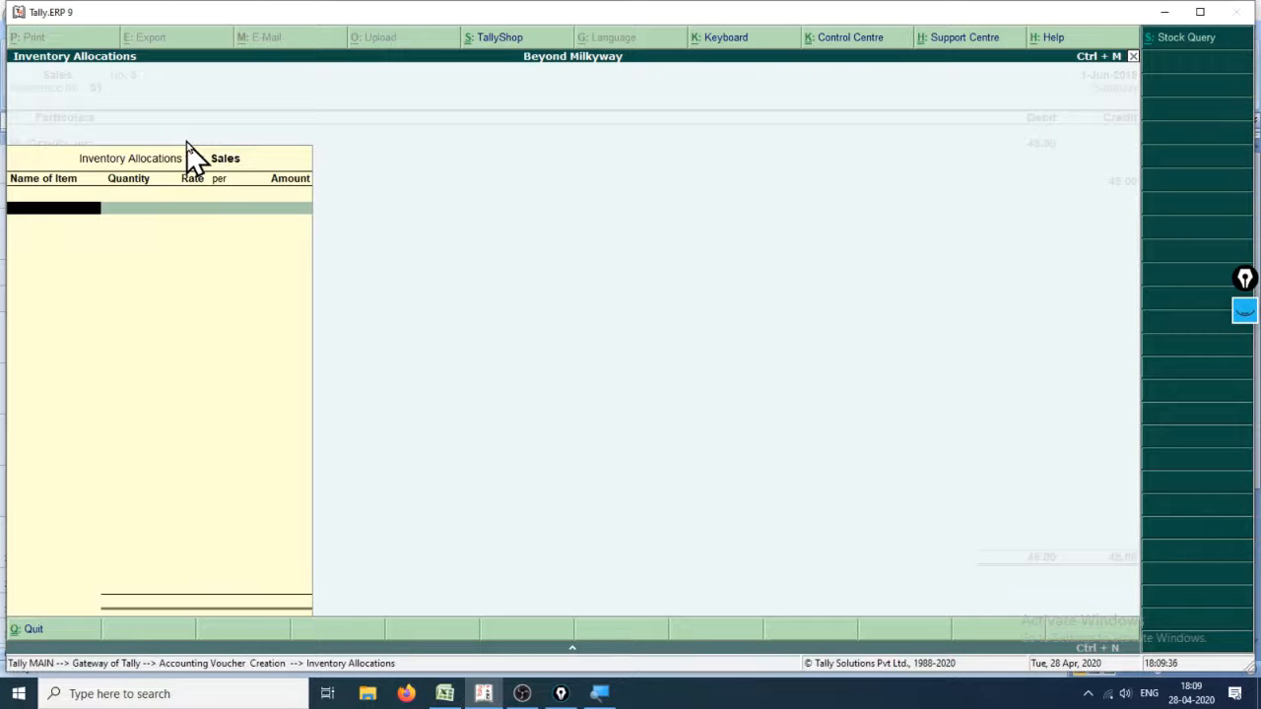
{"action": "type", "text": "Mini"}
{"action": "key", "text": "Return"}
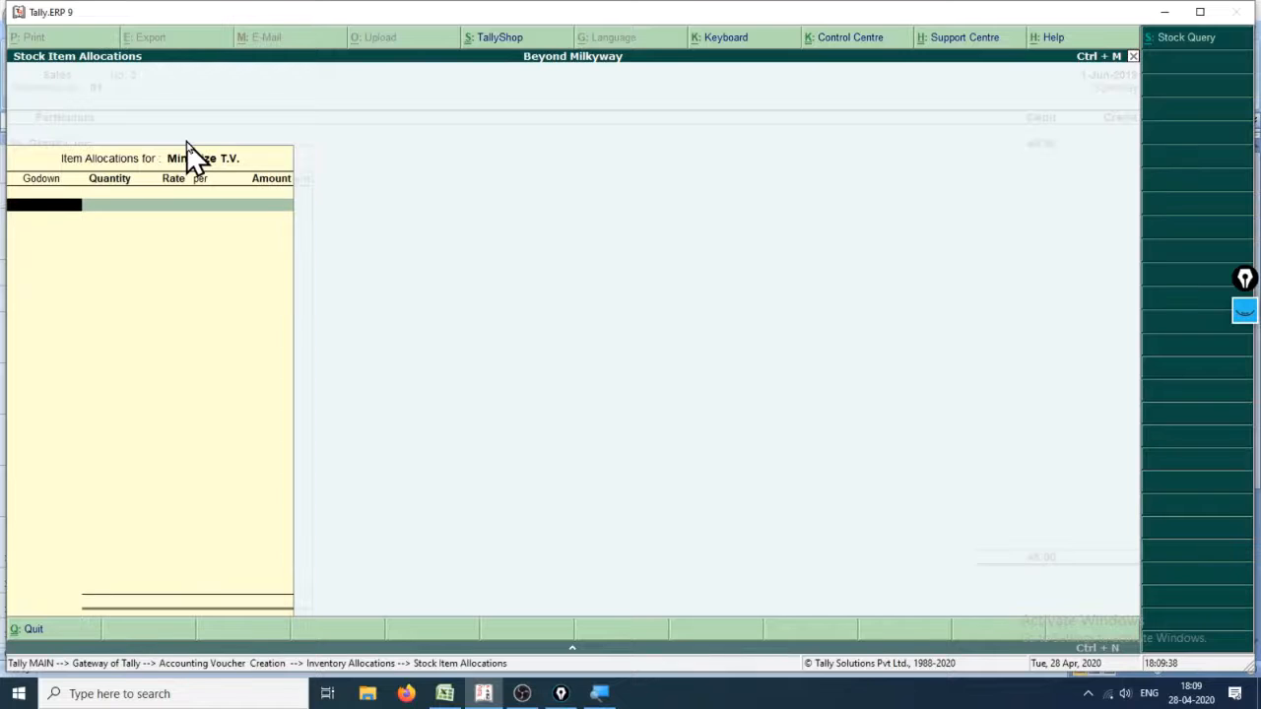
- Abandon the item and inventory allocations and quit the voucher without saving it
{"action": "key", "text": "Escape"}
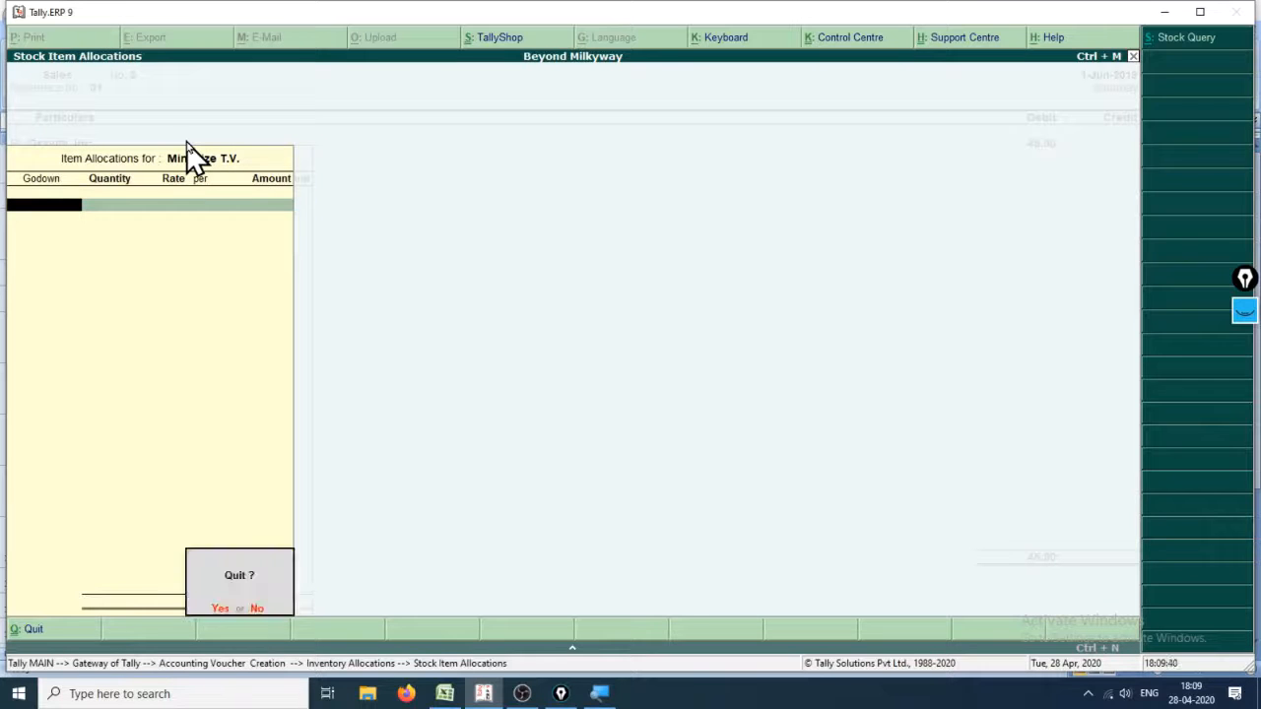
{"action": "key", "text": "y"}
{"action": "key", "text": "Escape"}
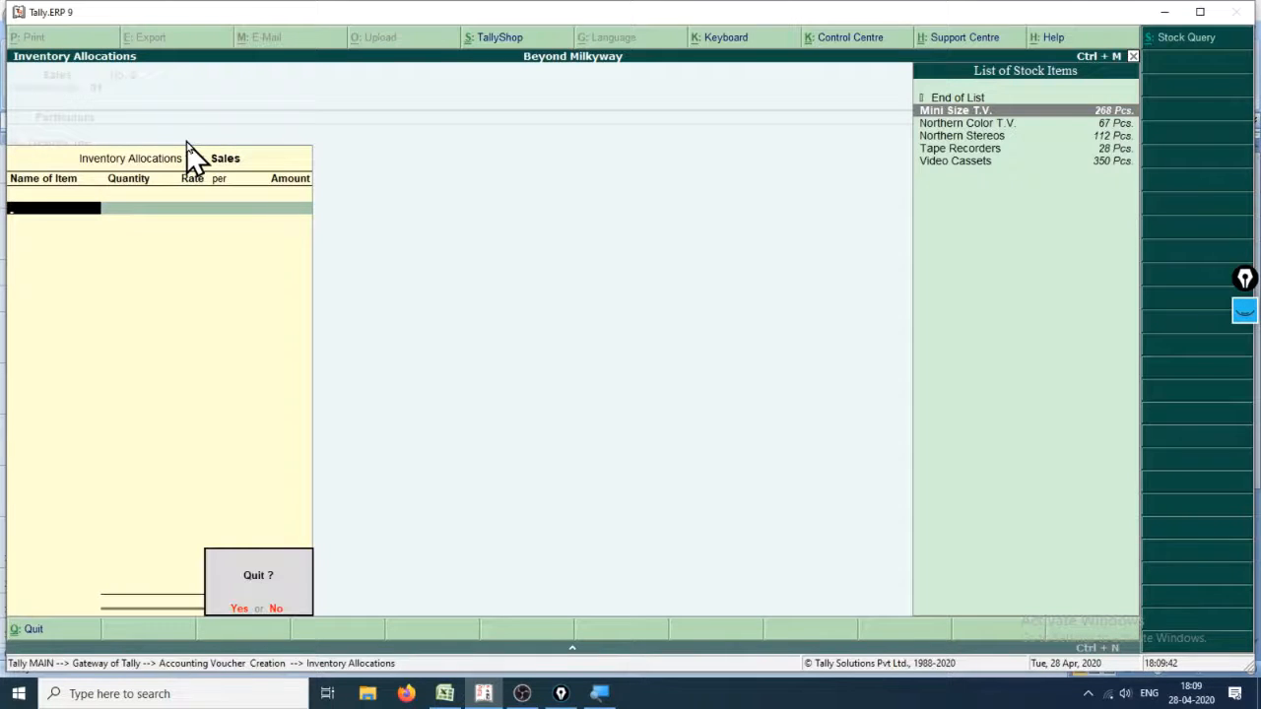
{"action": "key", "text": "y"}
{"action": "key", "text": "Escape"}
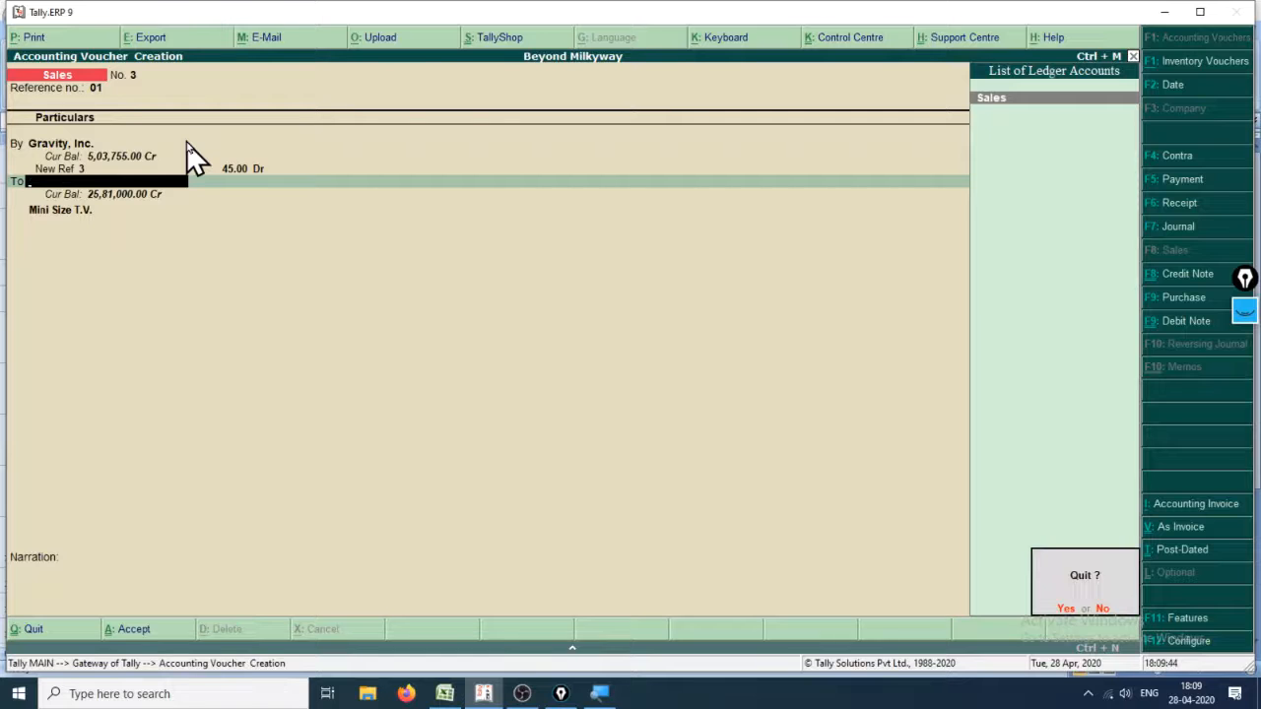
{"action": "key", "text": "y"}
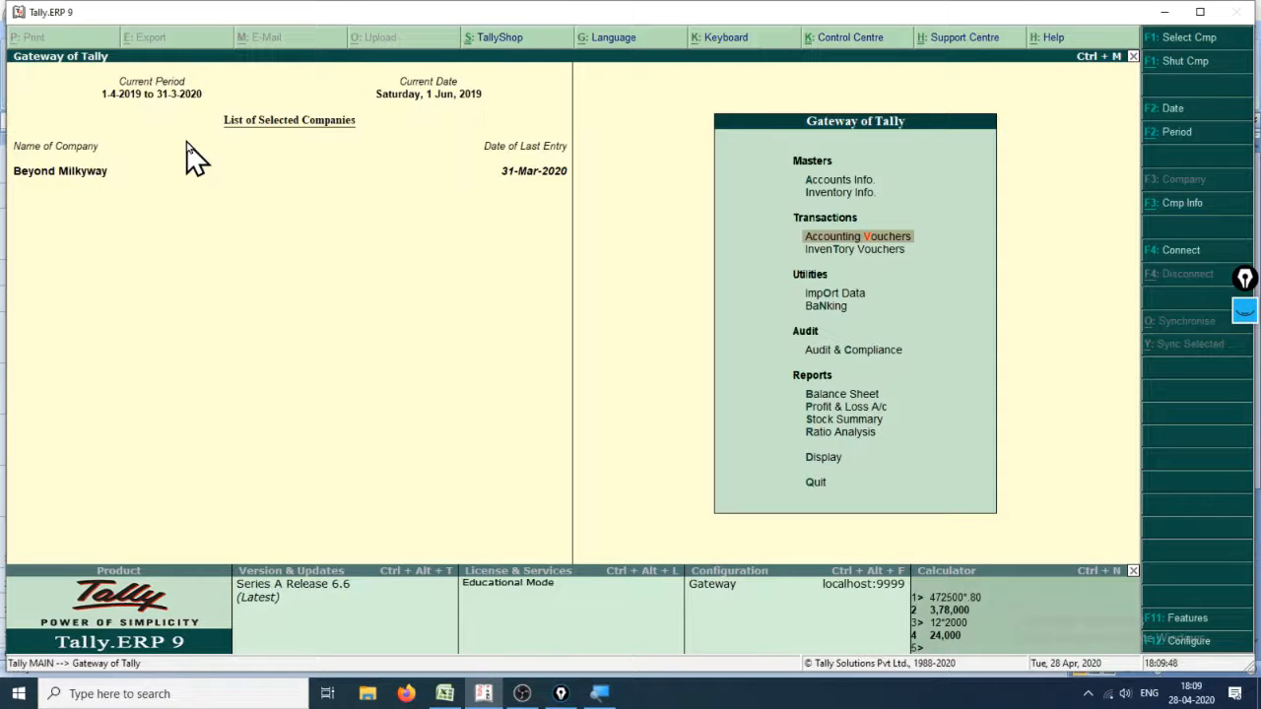
{"action": "key", "text": "d"}
{"action": "key", "text": "a"}
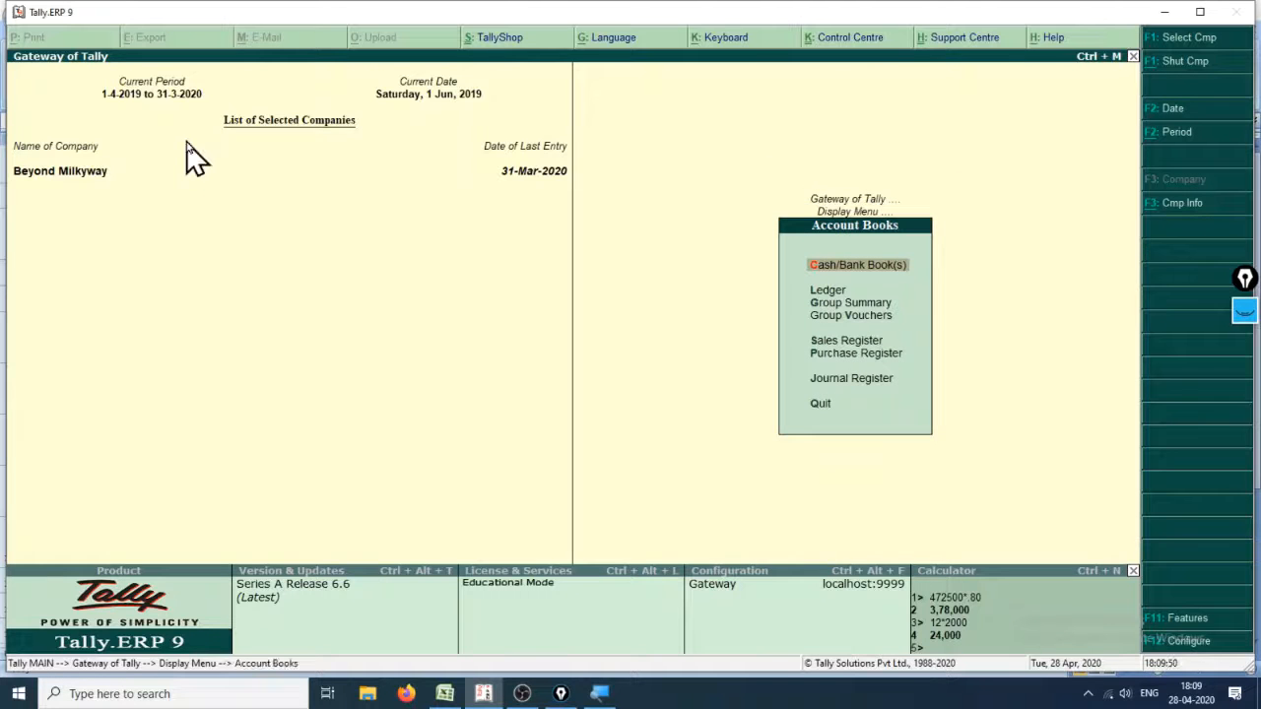
{"action": "key", "text": "Escape"}
{"action": "key", "text": "Escape"}
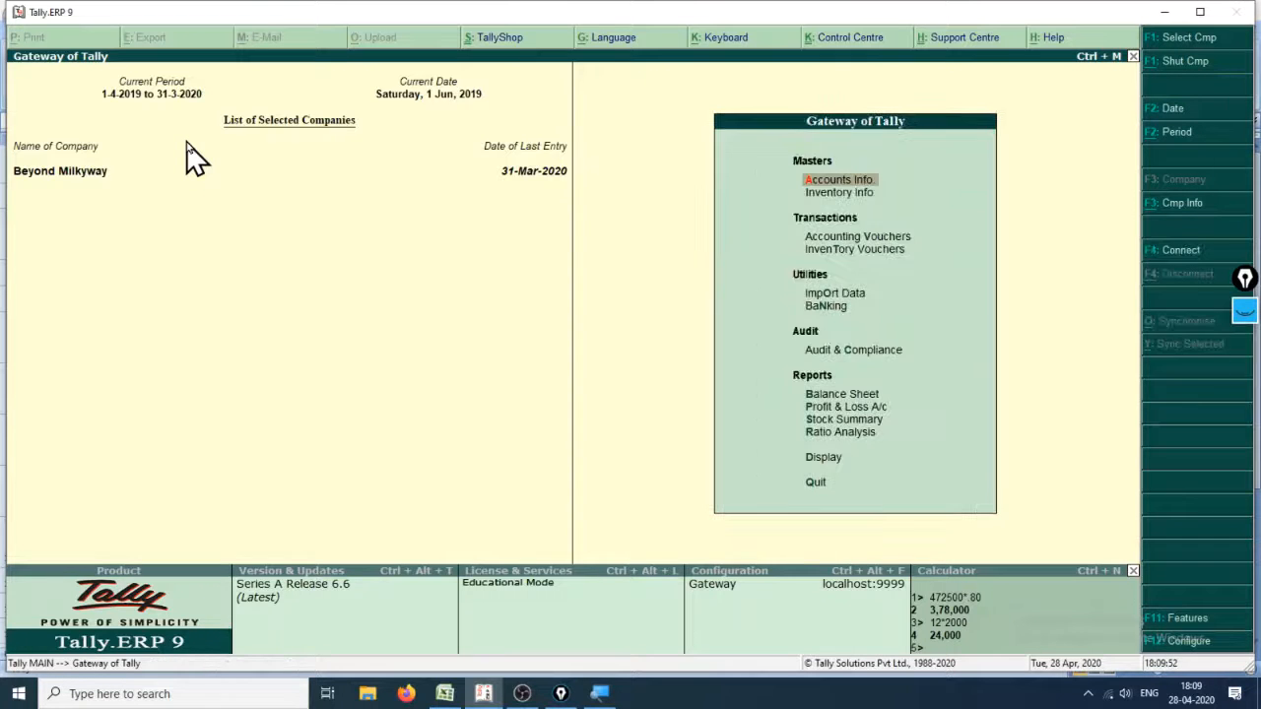
- Display the Sales ledger from the account books and open its Star Trek Ltd. voucher
{"action": "key", "text": "d"}
{"action": "type", "text": "al"}
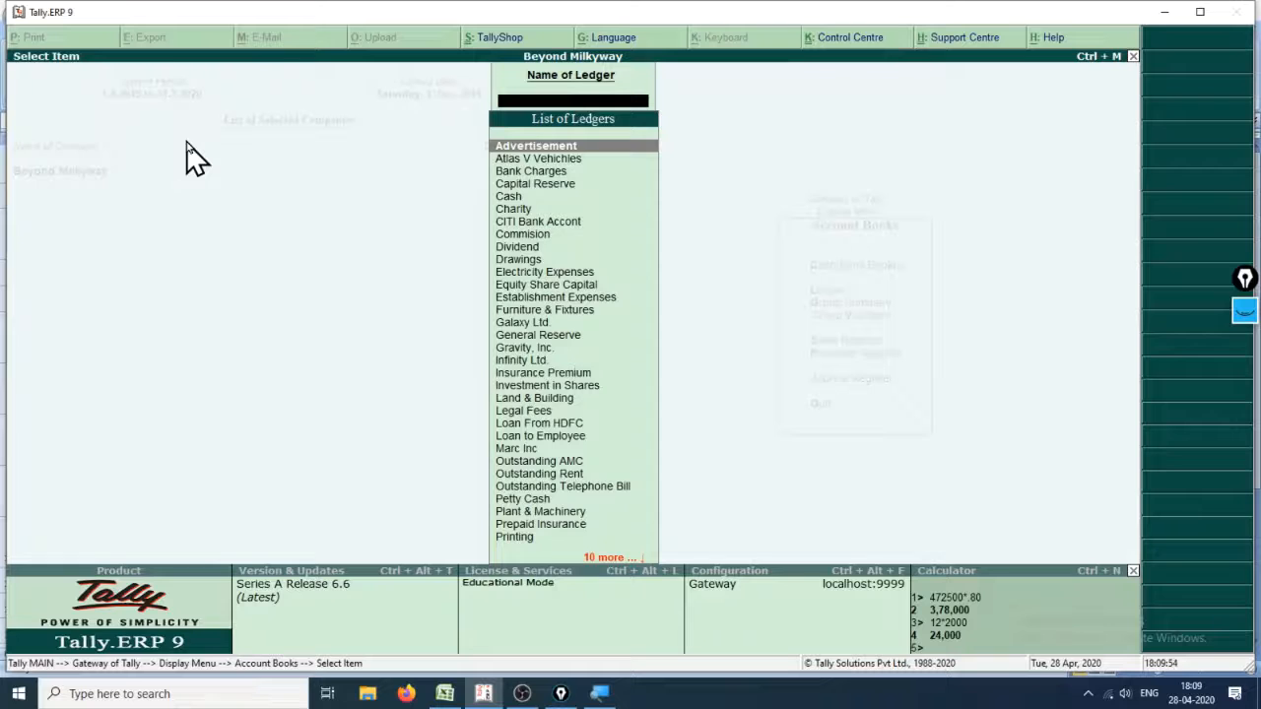
{"action": "type", "text": "Sal"}
{"action": "key", "text": "Down"}
{"action": "key", "text": "Return"}
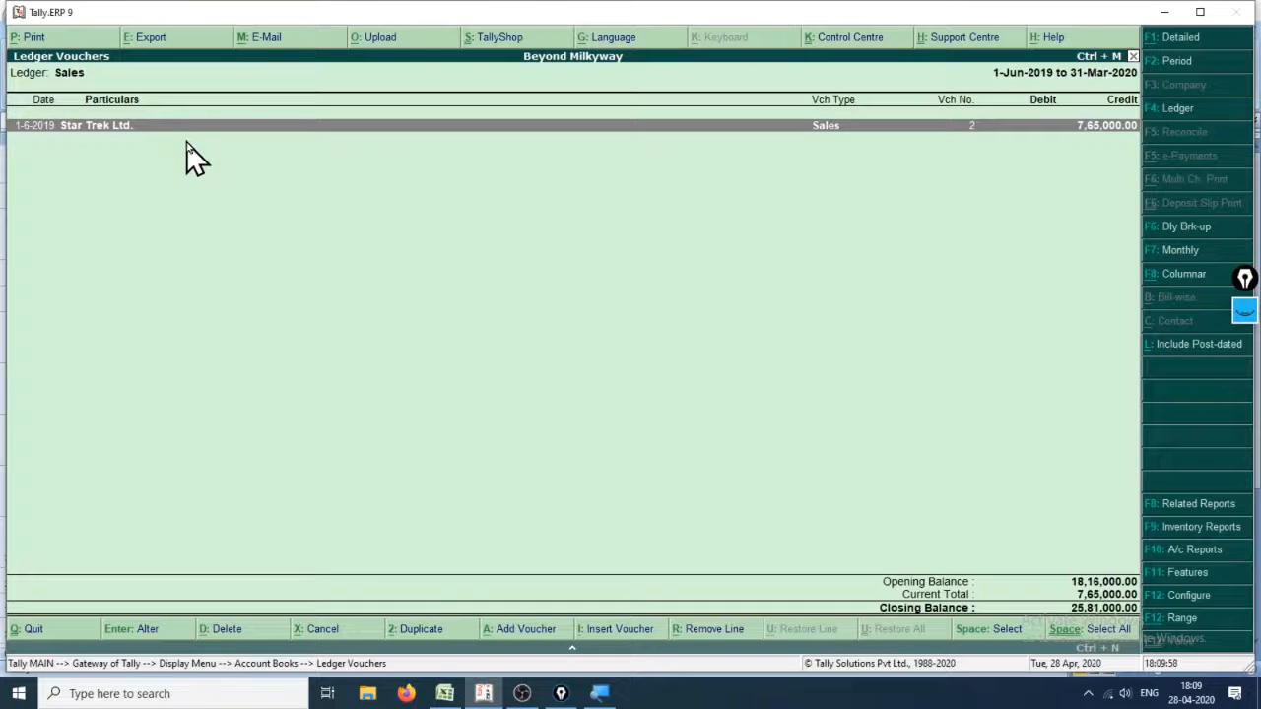
{"action": "key", "text": "Return"}
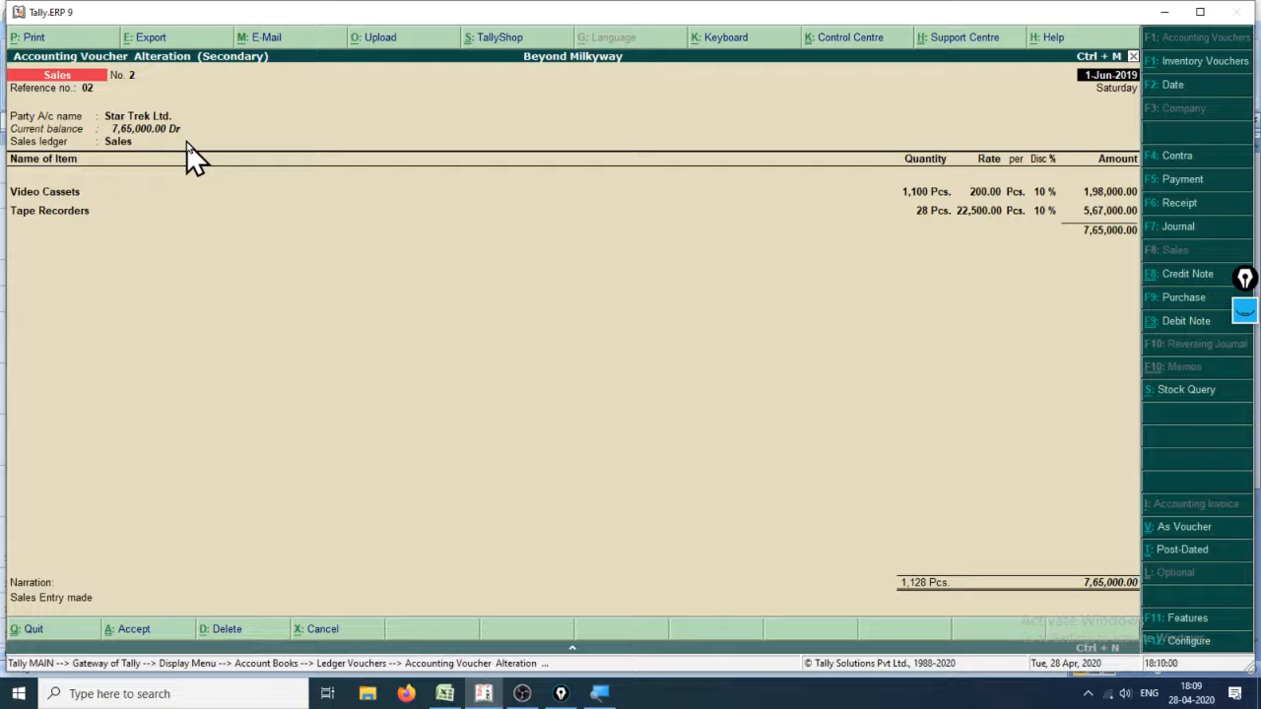
- Preview the printed invoice for the Star Trek Ltd. voucher, check its item lines and totals, and close the preview
{"action": "key", "text": "alt+p"}
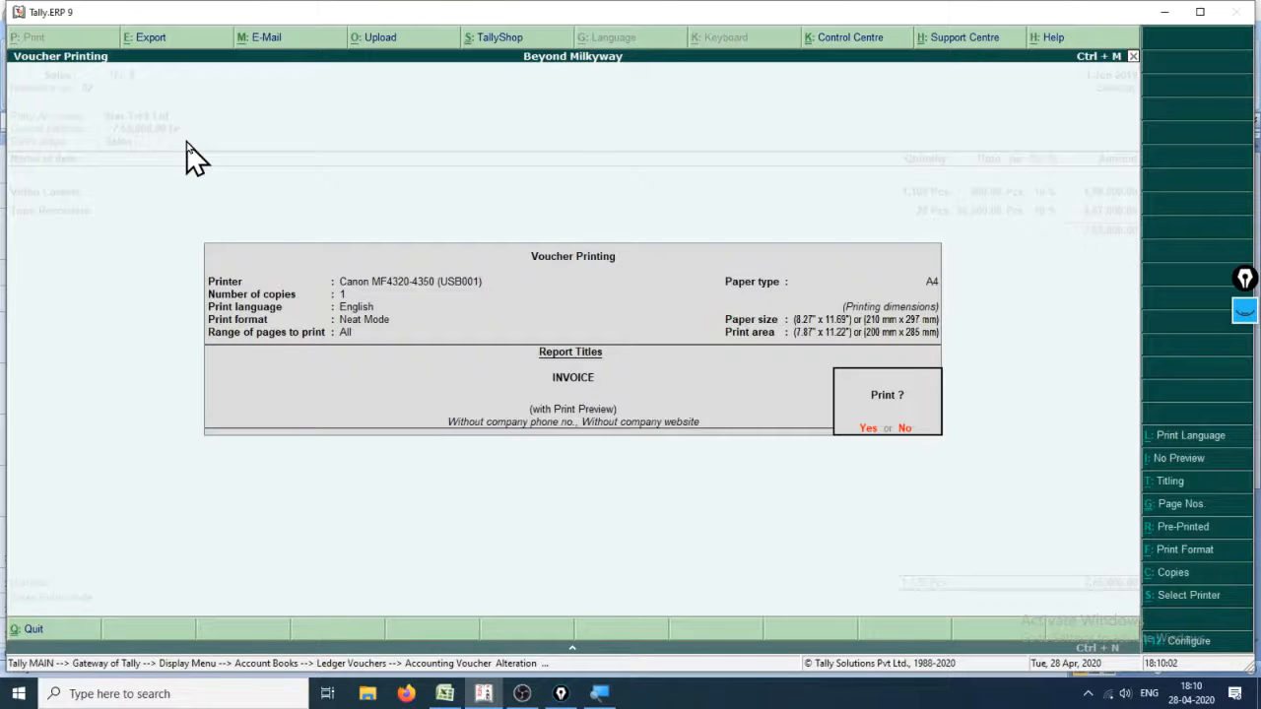
{"action": "key", "text": "Return"}
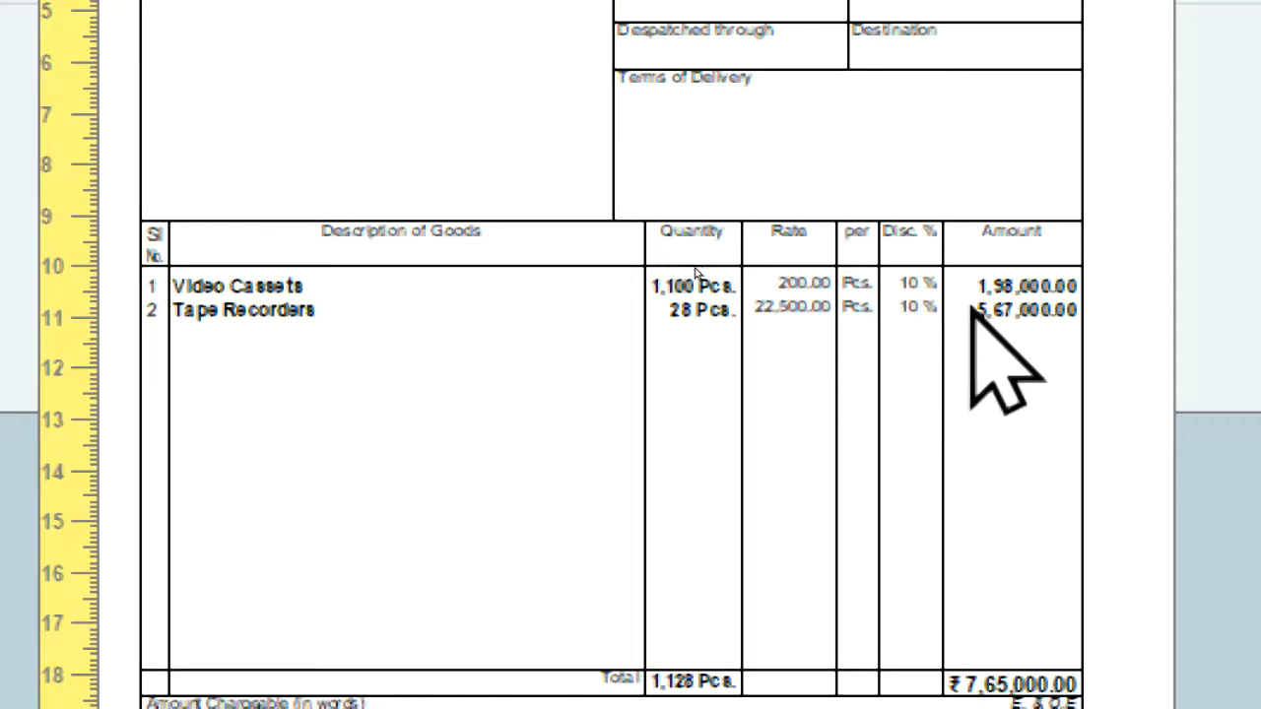
{"action": "scroll", "coordinate": [695, 413], "scroll_direction": "down", "scroll_amount": 3}
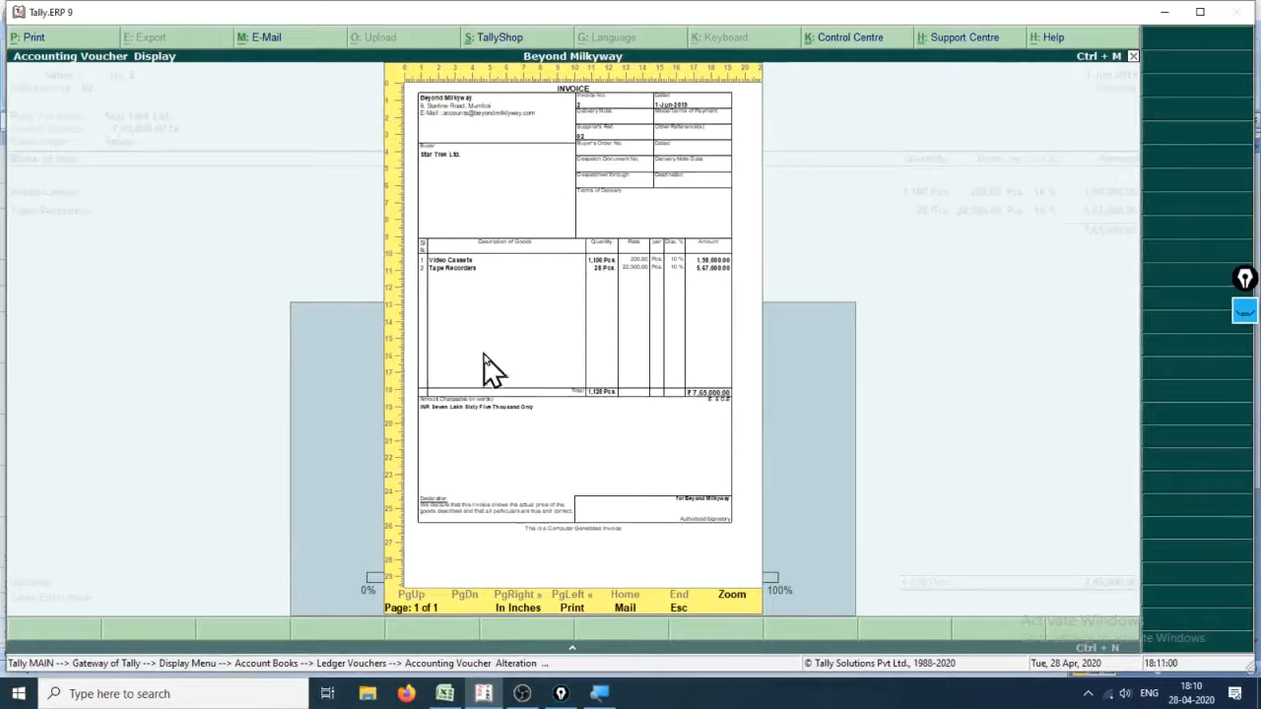
{"action": "key", "text": "Escape"}
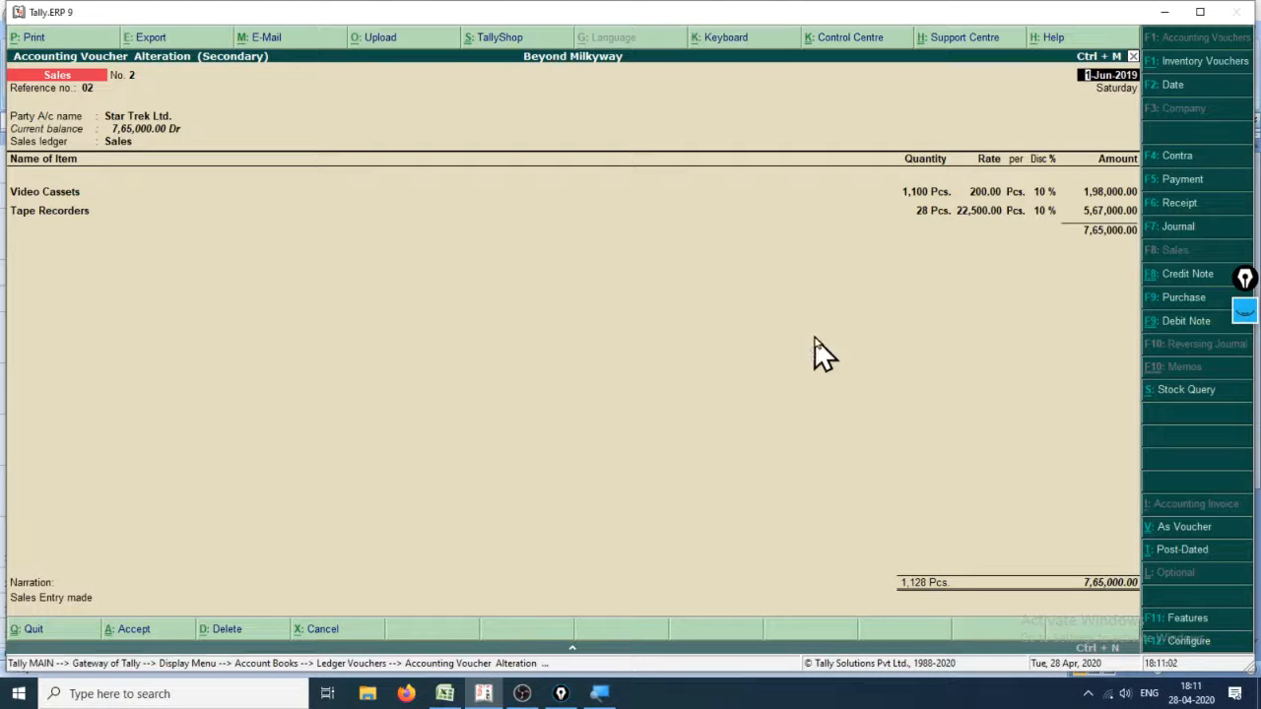
- Leave the Star Trek Ltd. voucher and the Sales ledger report, returning to the Gateway of Tally without quitting the program
{"action": "key", "text": "Escape"}
{"action": "key", "text": "Return"}
{"action": "key", "text": "Escape"}
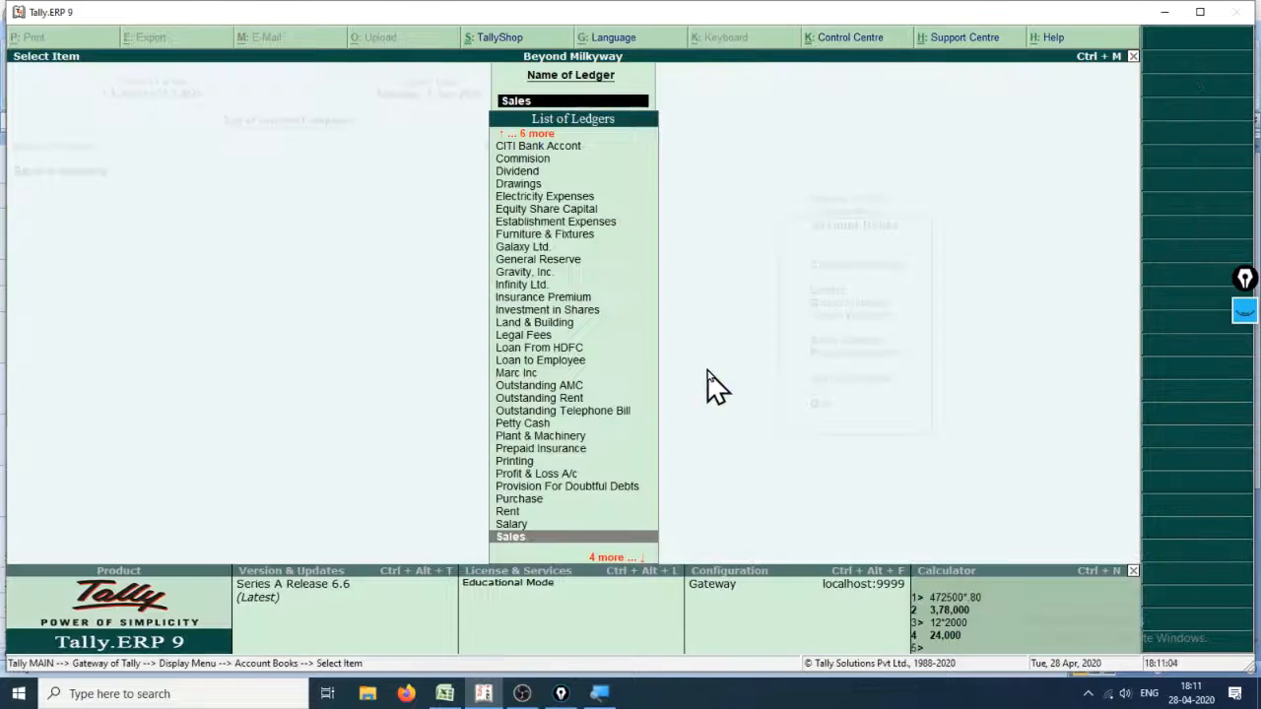
{"action": "key", "text": "Escape"}
{"action": "key", "text": "Escape"}
{"action": "key", "text": "Escape"}
{"action": "key", "text": "Escape"}
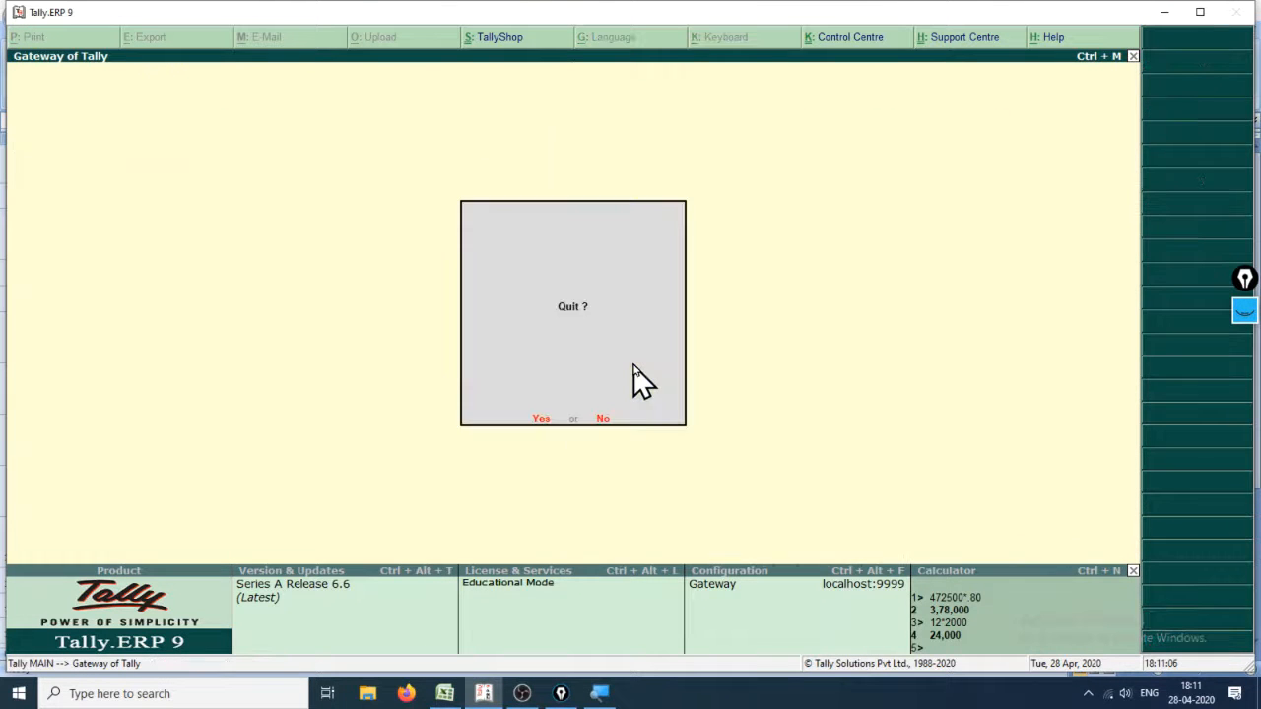
{"action": "key", "text": "n"}
- Switch to Excel, select the Galaxy Ltd. transaction row in the Sales Book to read it, and return to Tally
{"action": "key", "text": "alt+Tab"}
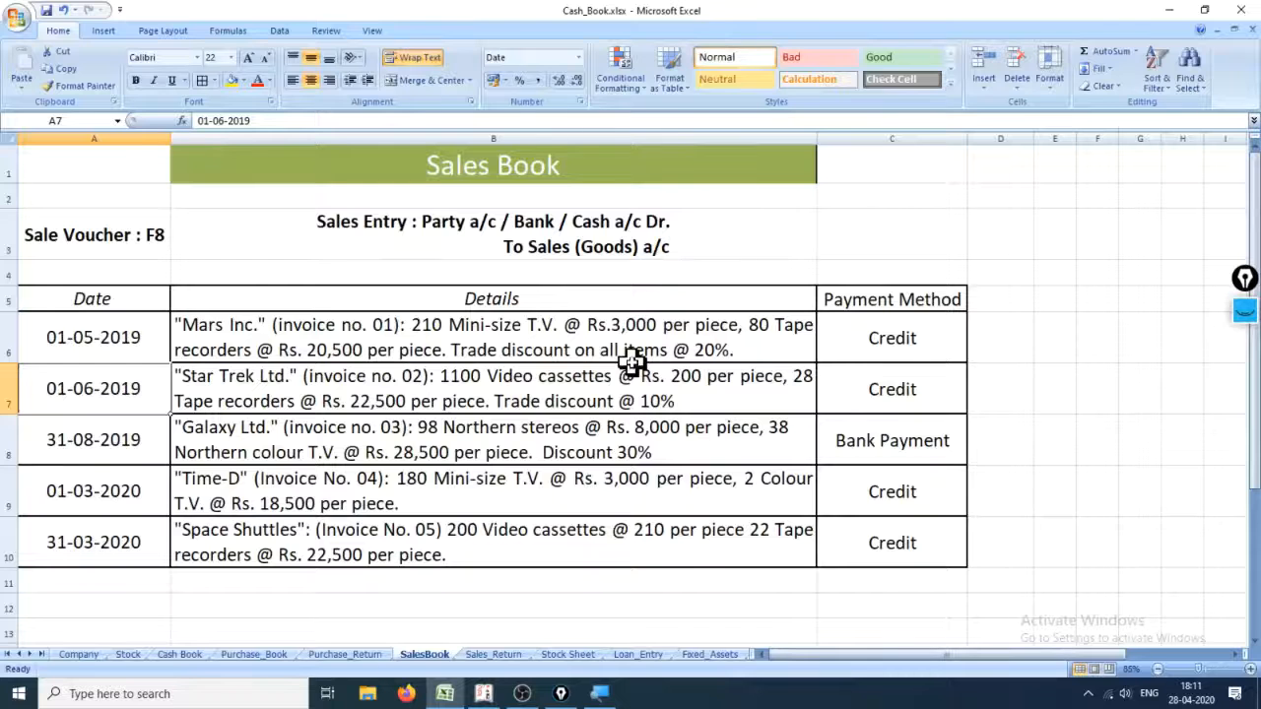
{"action": "left_click", "coordinate": [9, 440]}
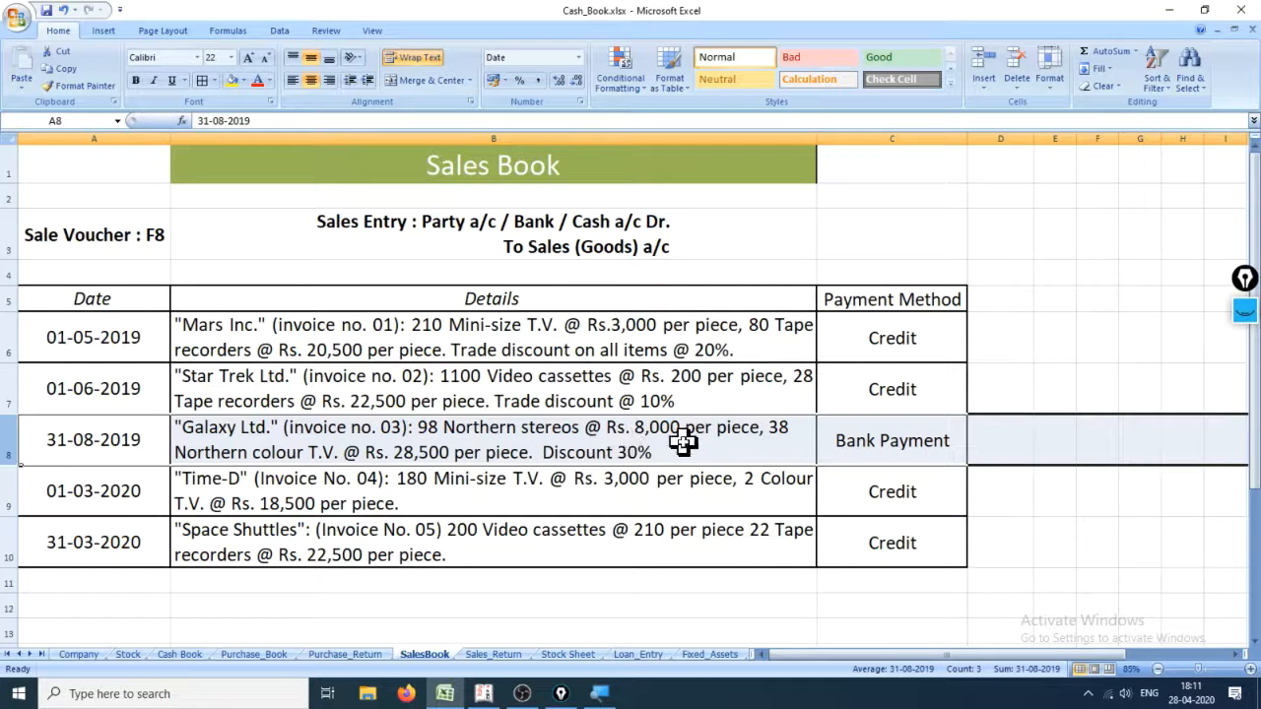
{"action": "key", "text": "alt+Tab"}
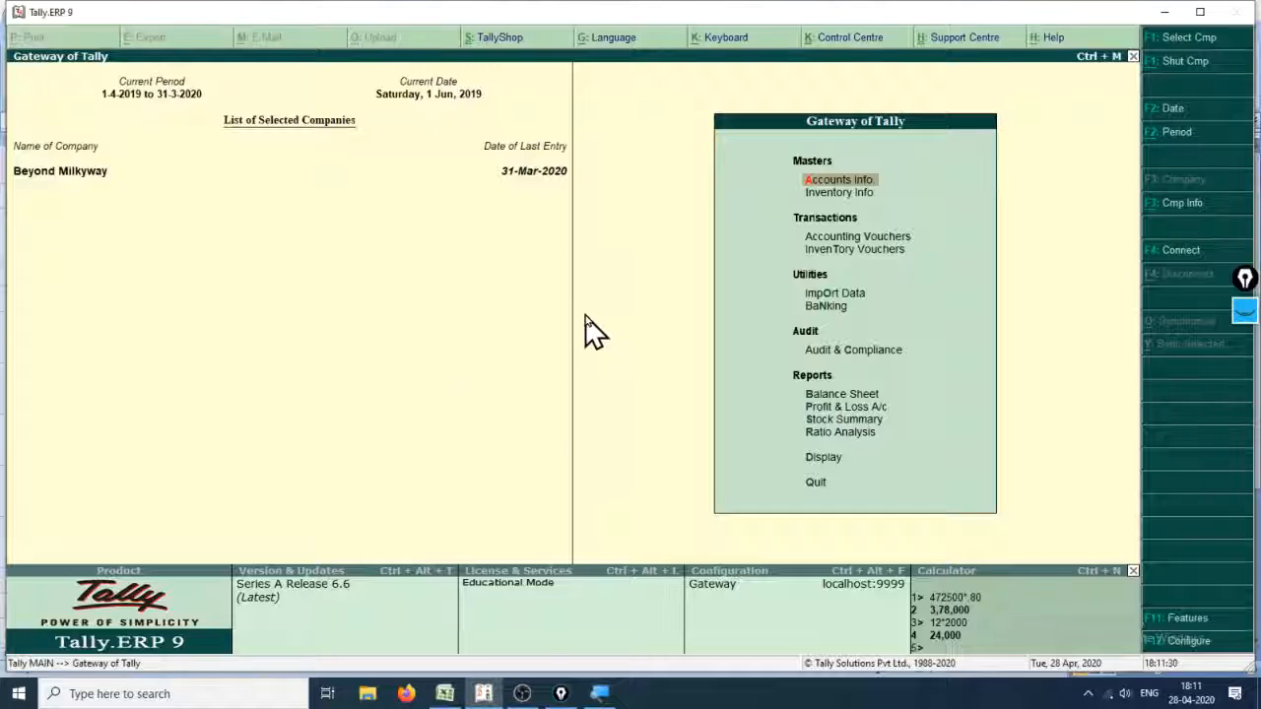
- Start a new Sales voucher with reference number 03, recheck the date in Excel, and set the voucher date to 31-8-2019
{"action": "key", "text": "v"}
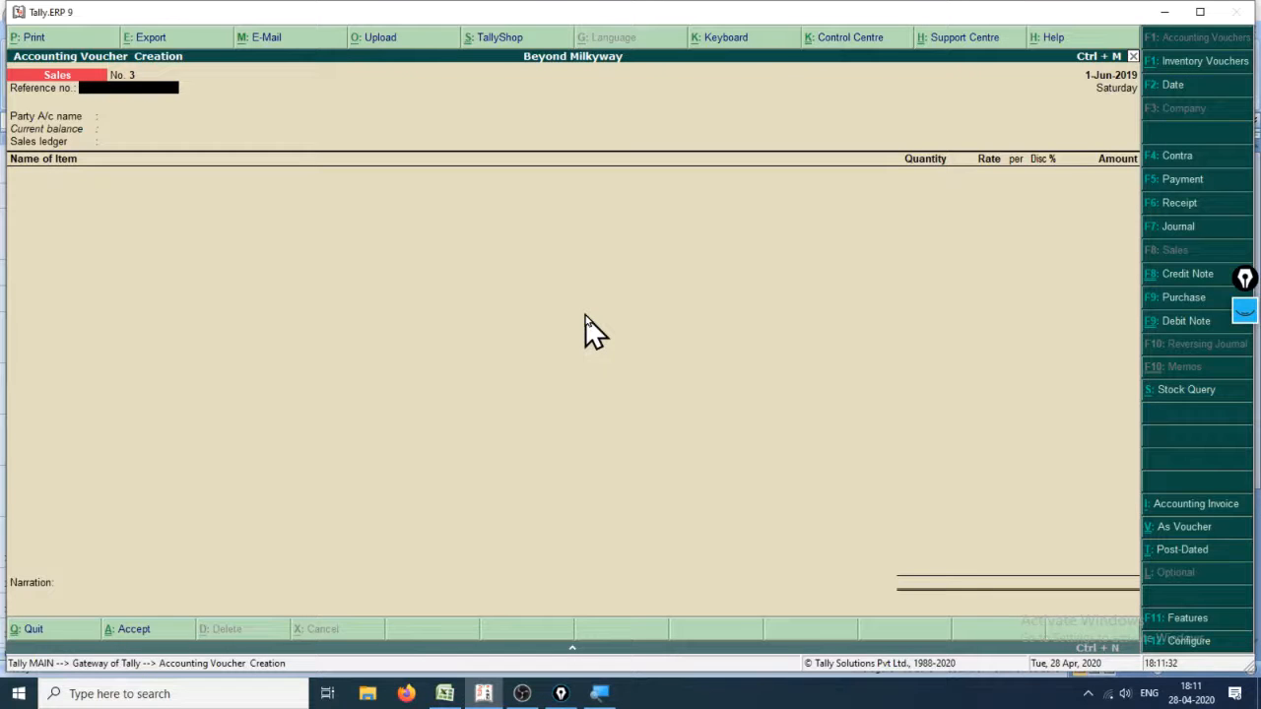
{"action": "type", "text": "03"}
{"action": "key", "text": "F2"}
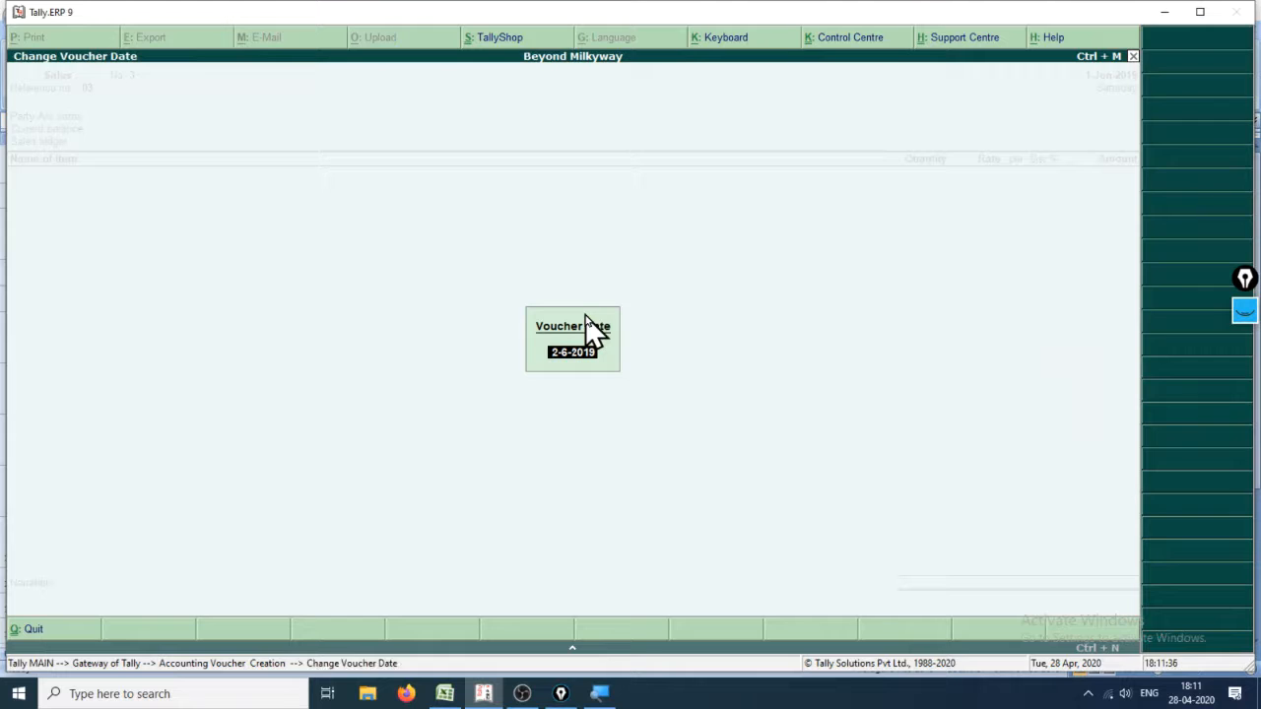
{"action": "key", "text": "alt+Tab"}
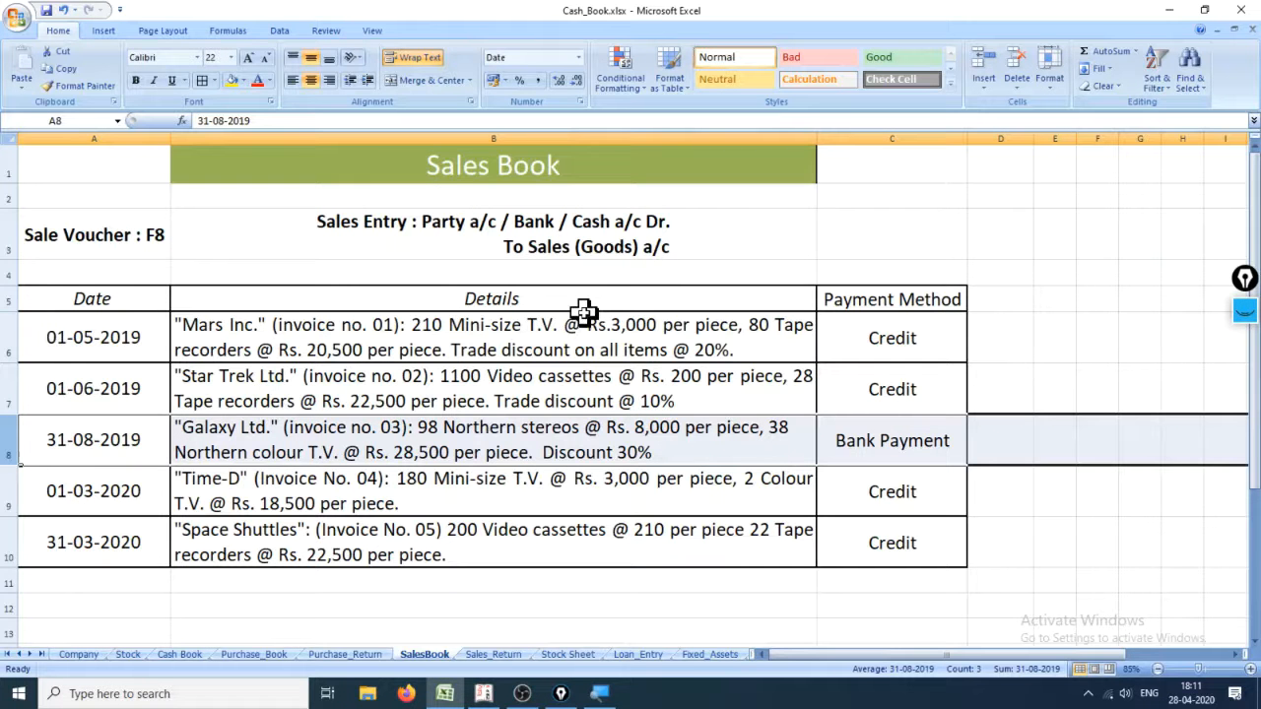
{"action": "key", "text": "alt+Tab"}
{"action": "type", "text": "31.8"}
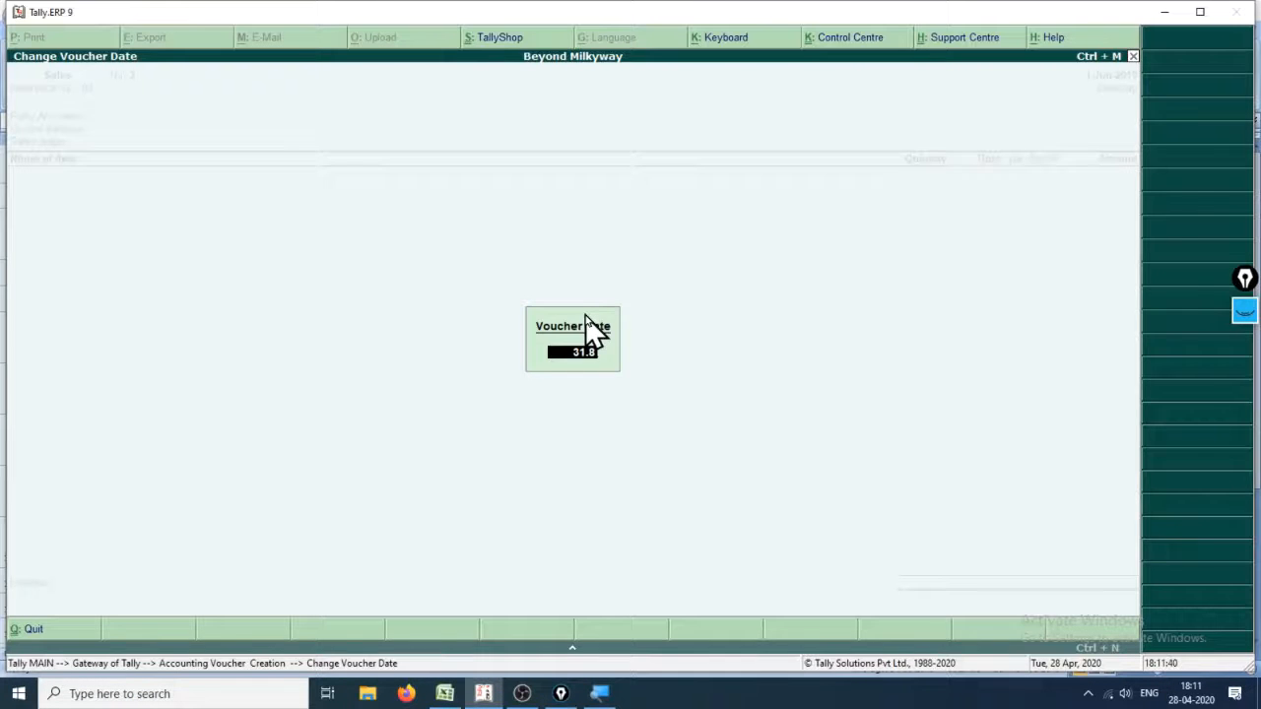
{"action": "key", "text": "Return"}
{"action": "key", "text": "Return"}
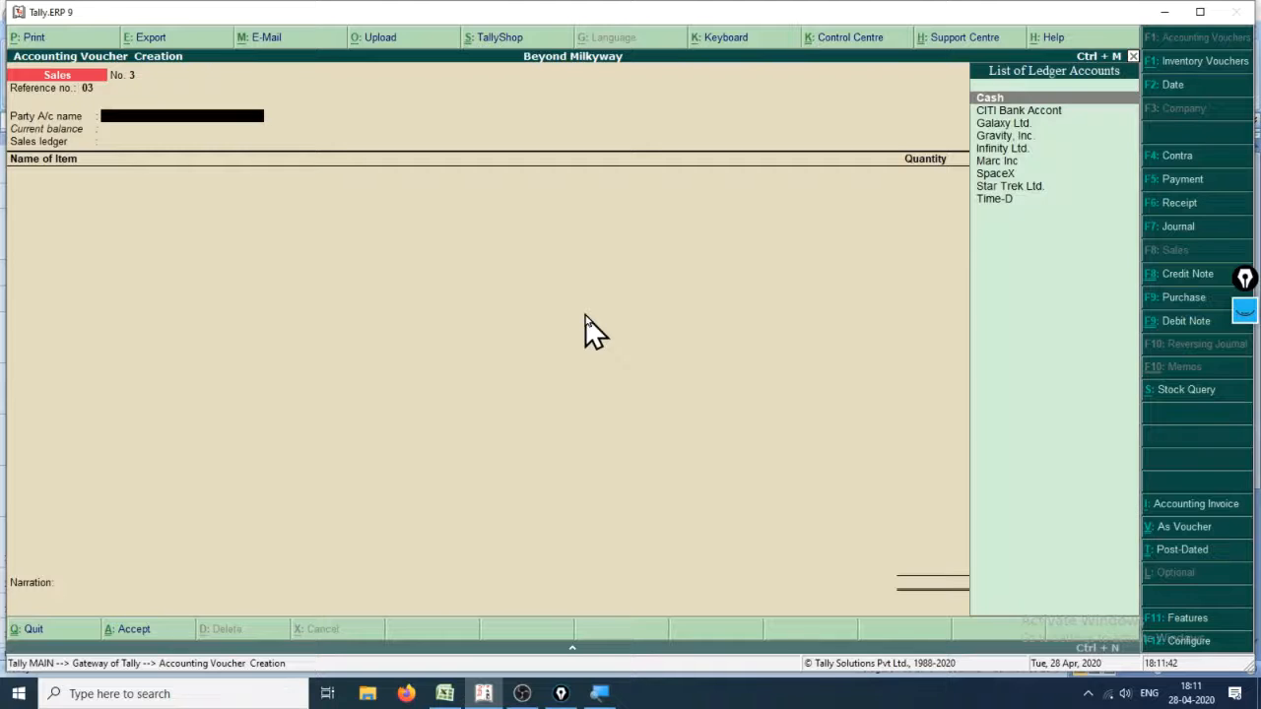
- Set the voucher's party account to CITI Bank Accont with its default party details and the sales ledger to Sales
{"action": "key", "text": "Down"}
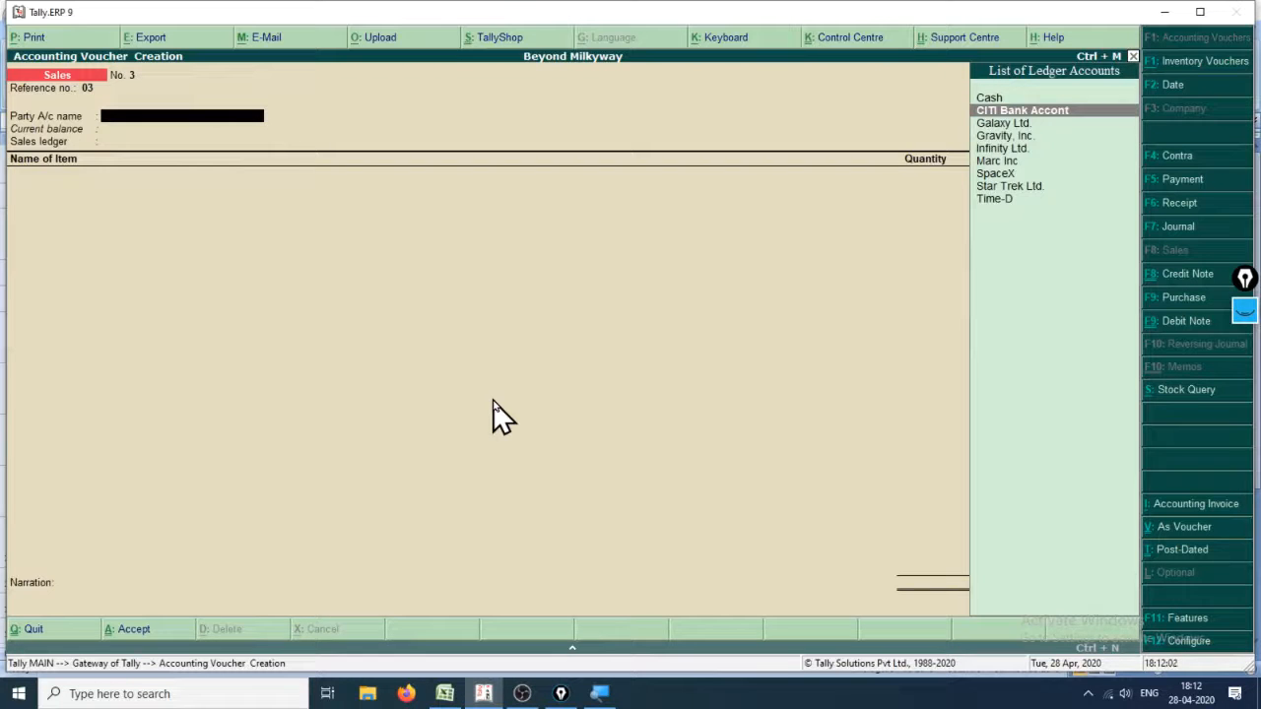
{"action": "key", "text": "Return"}
{"action": "key", "text": "Return"}
{"action": "key", "text": "Return"}
{"action": "key", "text": "Return"}
{"action": "key", "text": "Return"}
{"action": "key", "text": "Return"}
{"action": "key", "text": "Return"}
{"action": "key", "text": "Return"}
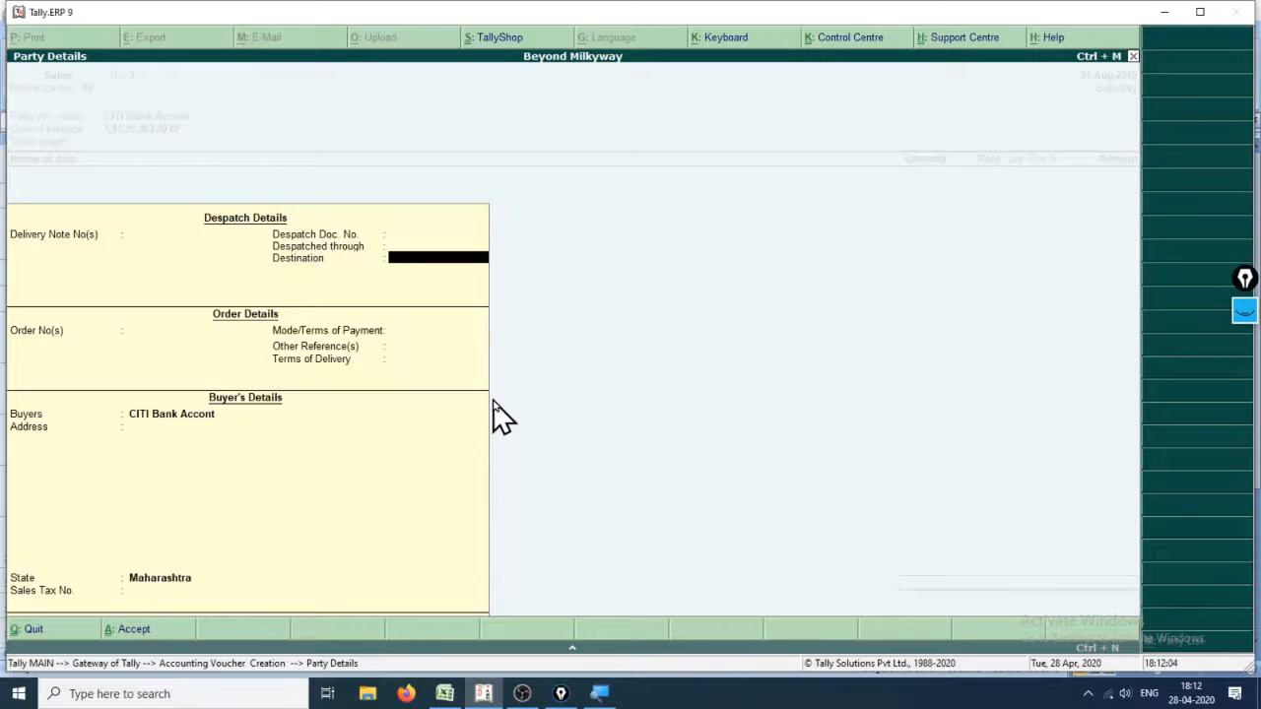
{"action": "key", "text": "Return"}
{"action": "key", "text": "Return"}
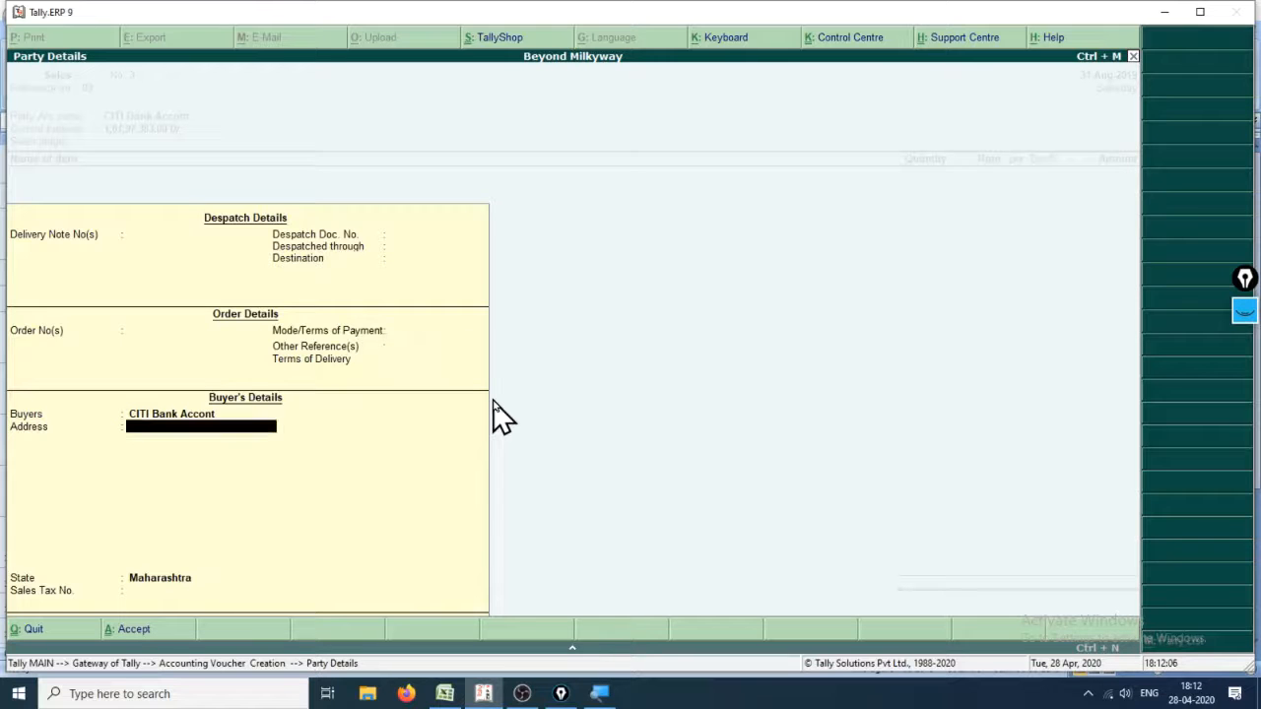
{"action": "key", "text": "Return"}
{"action": "key", "text": "Return"}
{"action": "key", "text": "Return"}
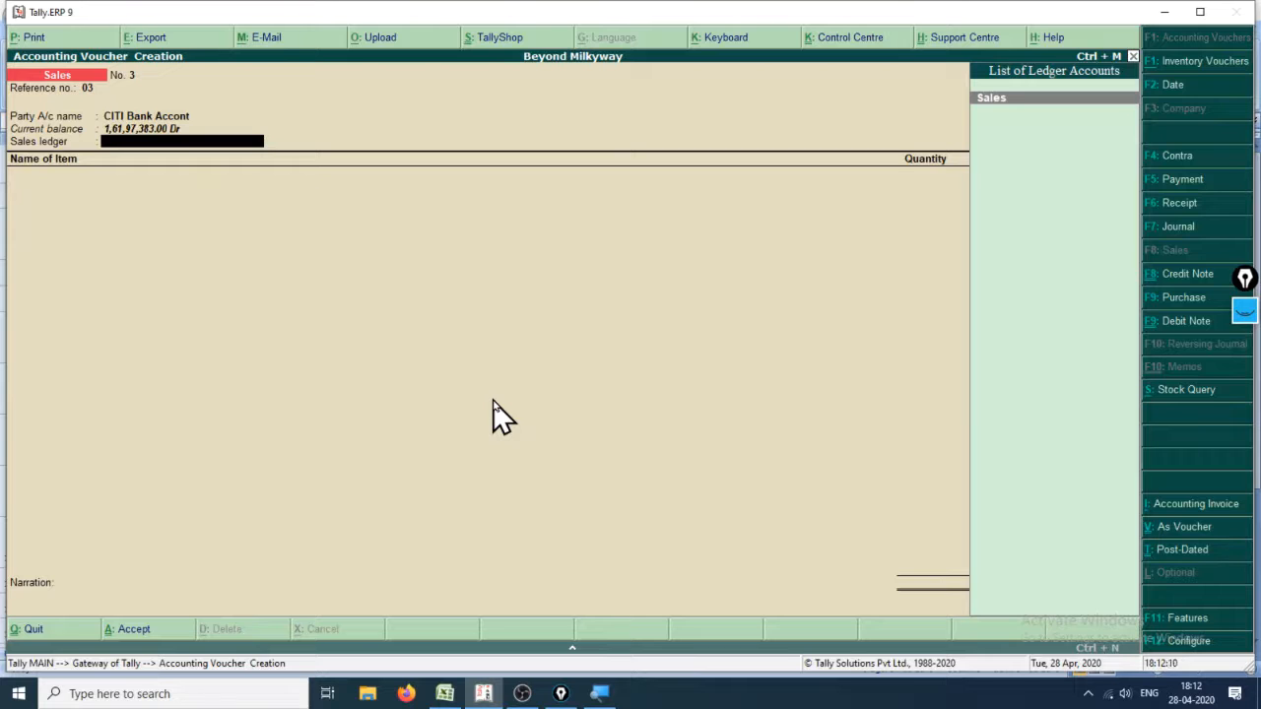
{"action": "key", "text": "Return"}
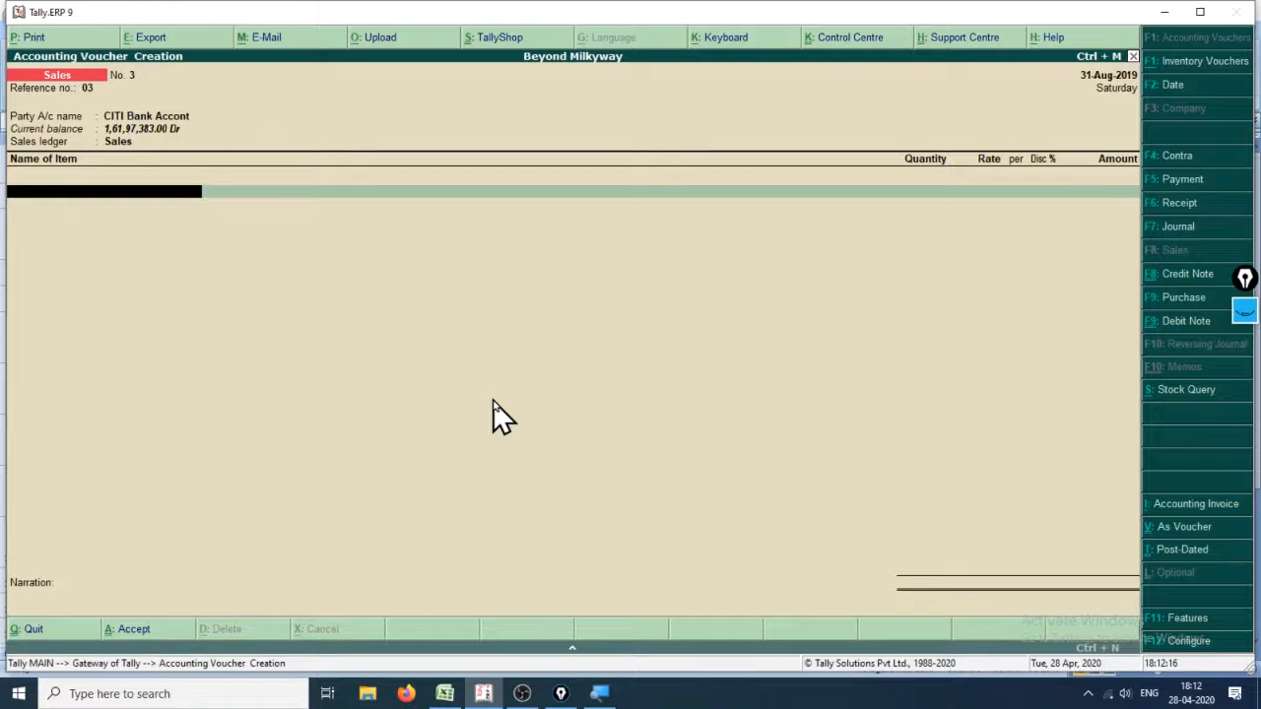
- Reopen the party details, check the buyer in the Excel Sales Book, and set the buyer to Galaxy Ltd., keeping the state Maharashtra
{"action": "key", "text": "BackSpace"}
{"action": "key", "text": "BackSpace"}
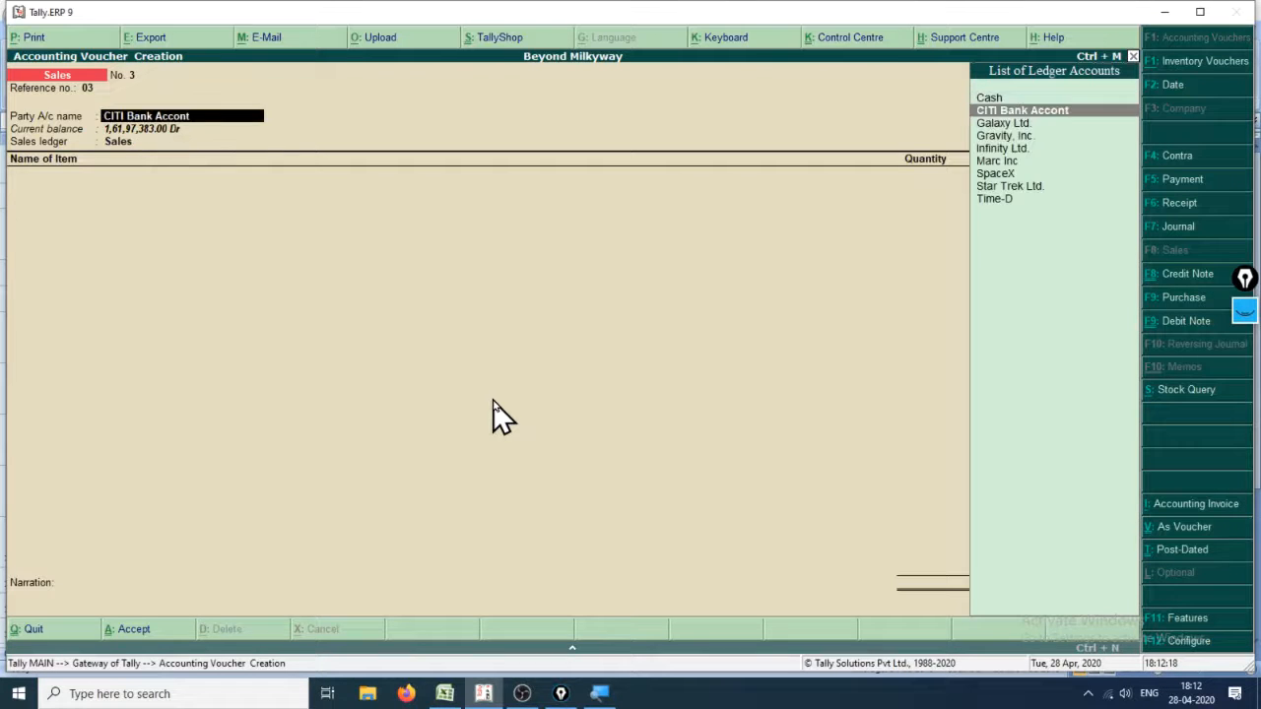
{"action": "key", "text": "Return"}
{"action": "key", "text": "Return"}
{"action": "key", "text": "Return"}
{"action": "key", "text": "Return"}
{"action": "key", "text": "Return"}
{"action": "key", "text": "Return"}
{"action": "key", "text": "Return"}
{"action": "key", "text": "Return"}
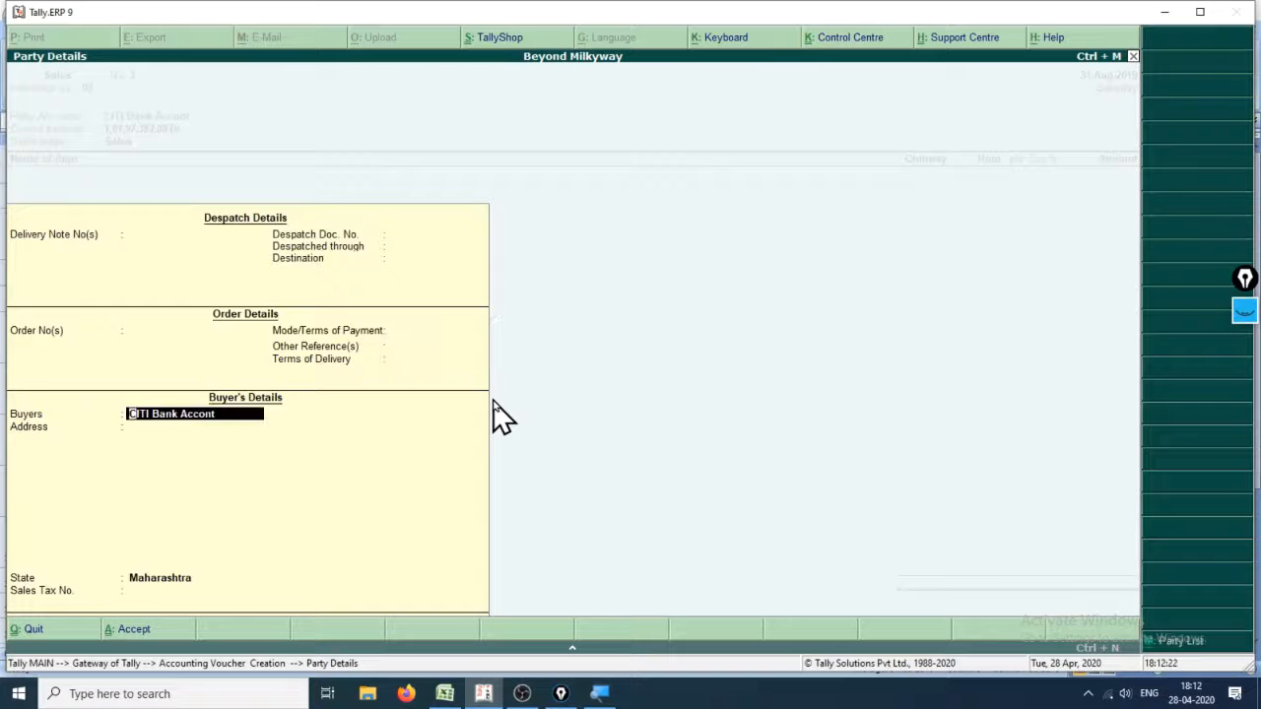
{"action": "key", "text": "alt+Tab"}
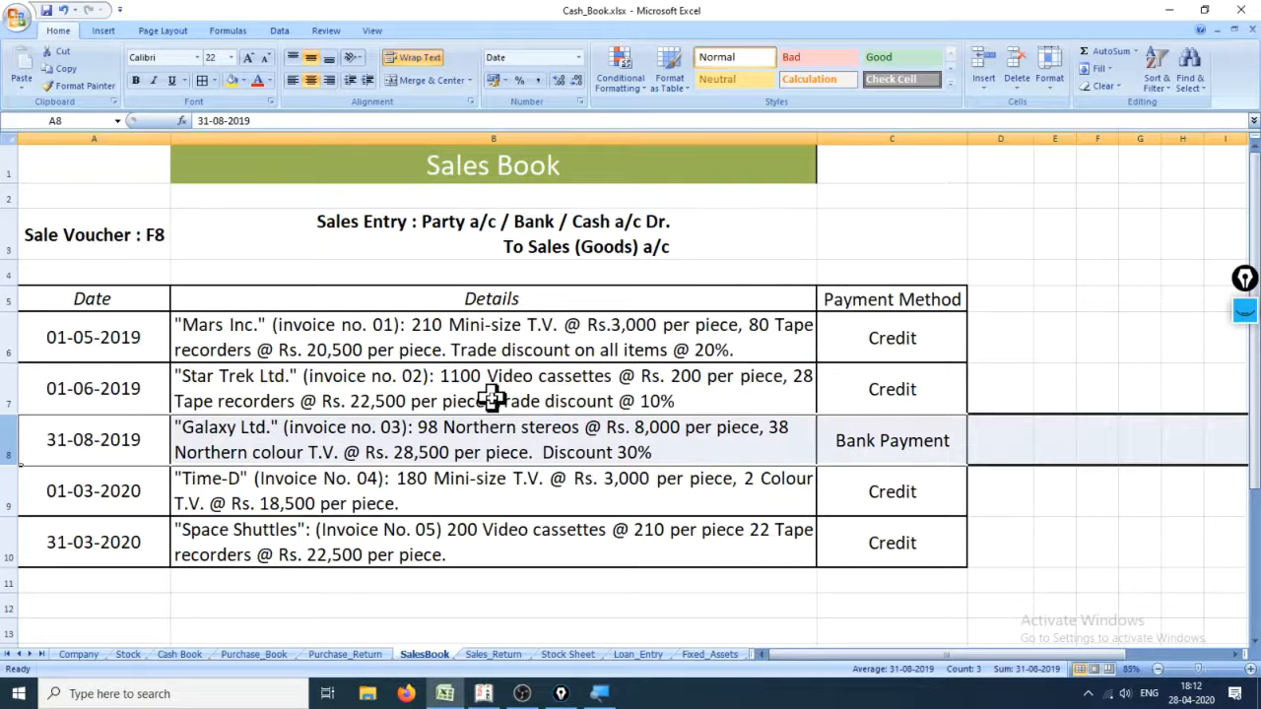
{"action": "key", "text": "alt+Tab"}
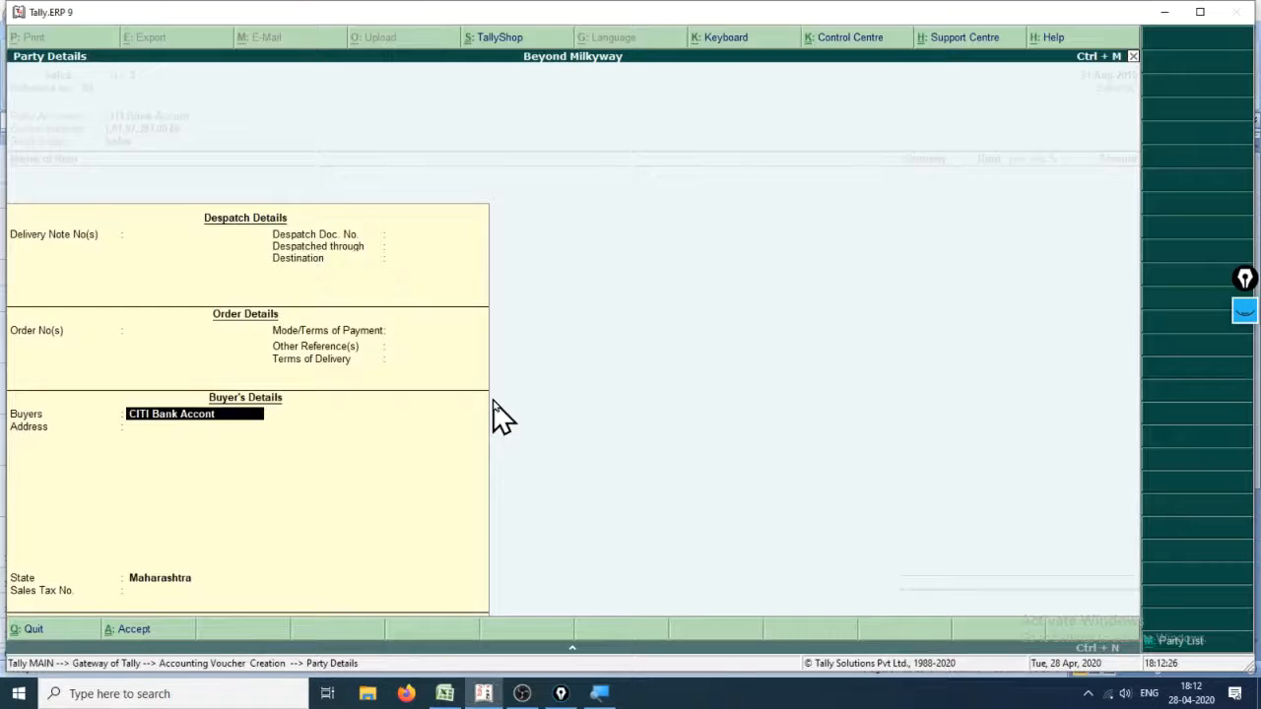
{"action": "type", "text": "Galaxy Ltd."}
{"action": "key", "text": "Return"}
{"action": "key", "text": "Return"}
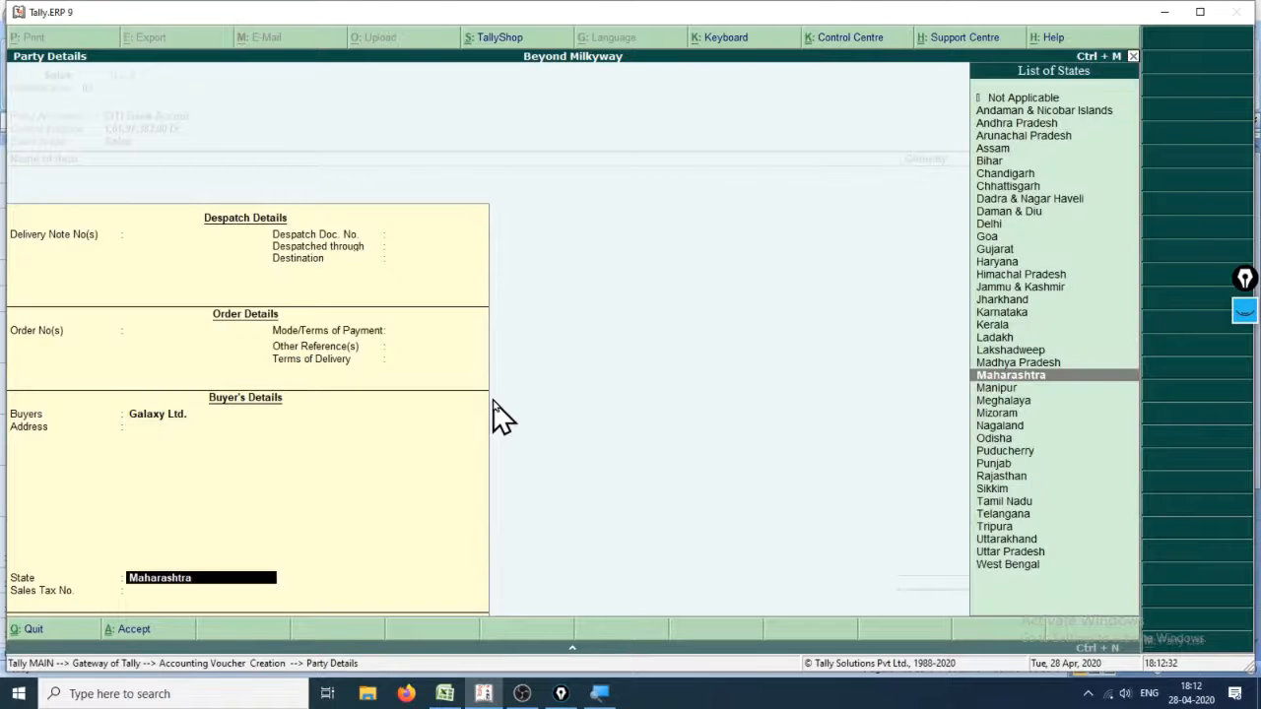
{"action": "key", "text": "Return"}
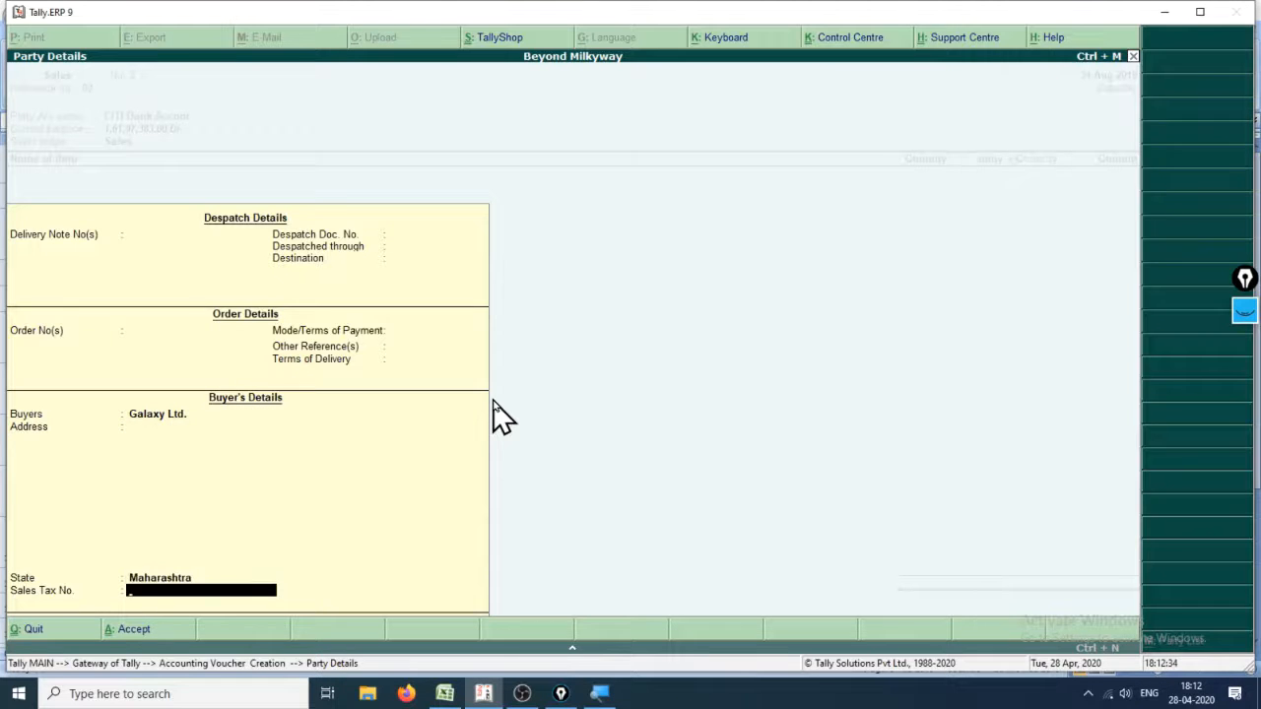
{"action": "key", "text": "Return"}
{"action": "key", "text": "Return"}
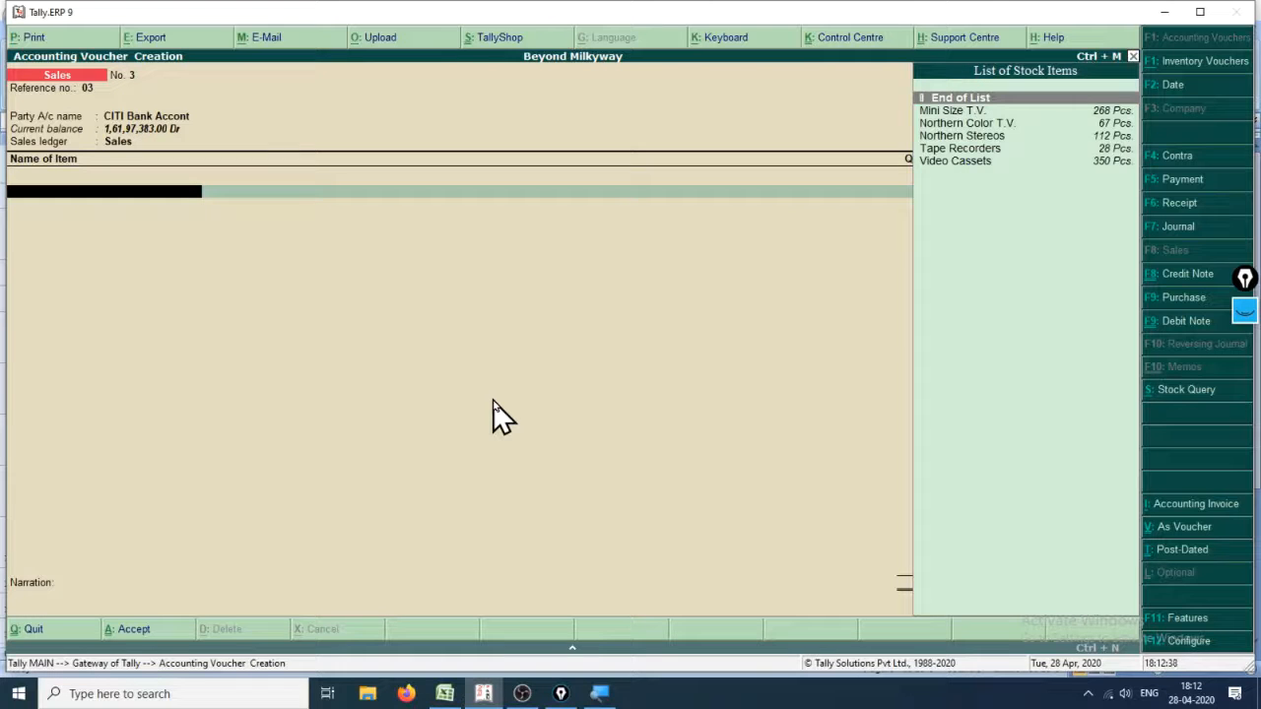
- Check the sold items in the Excel Sales Book and choose Northern Stereos as the voucher's first stock item
{"action": "key", "text": "Down"}
{"action": "key", "text": "Down"}
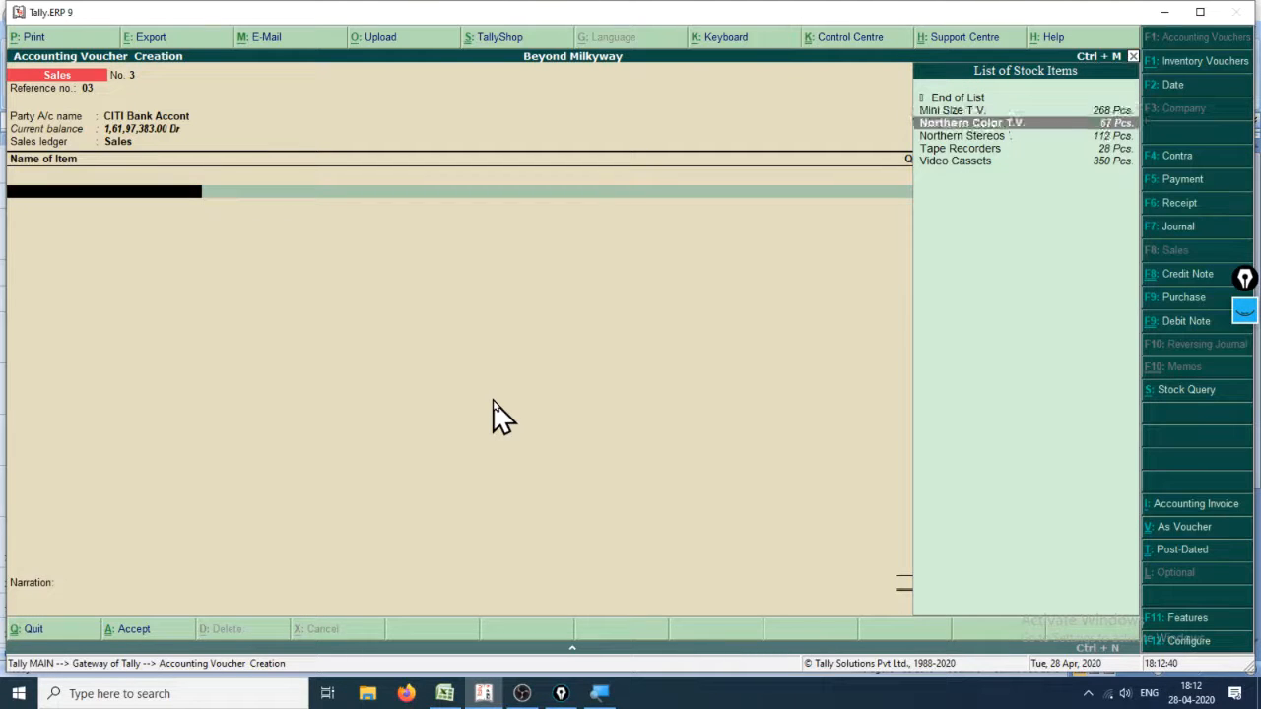
{"action": "key", "text": "Up"}
{"action": "key", "text": "Down"}
{"action": "key", "text": "Up"}
{"action": "key", "text": "alt+Tab"}
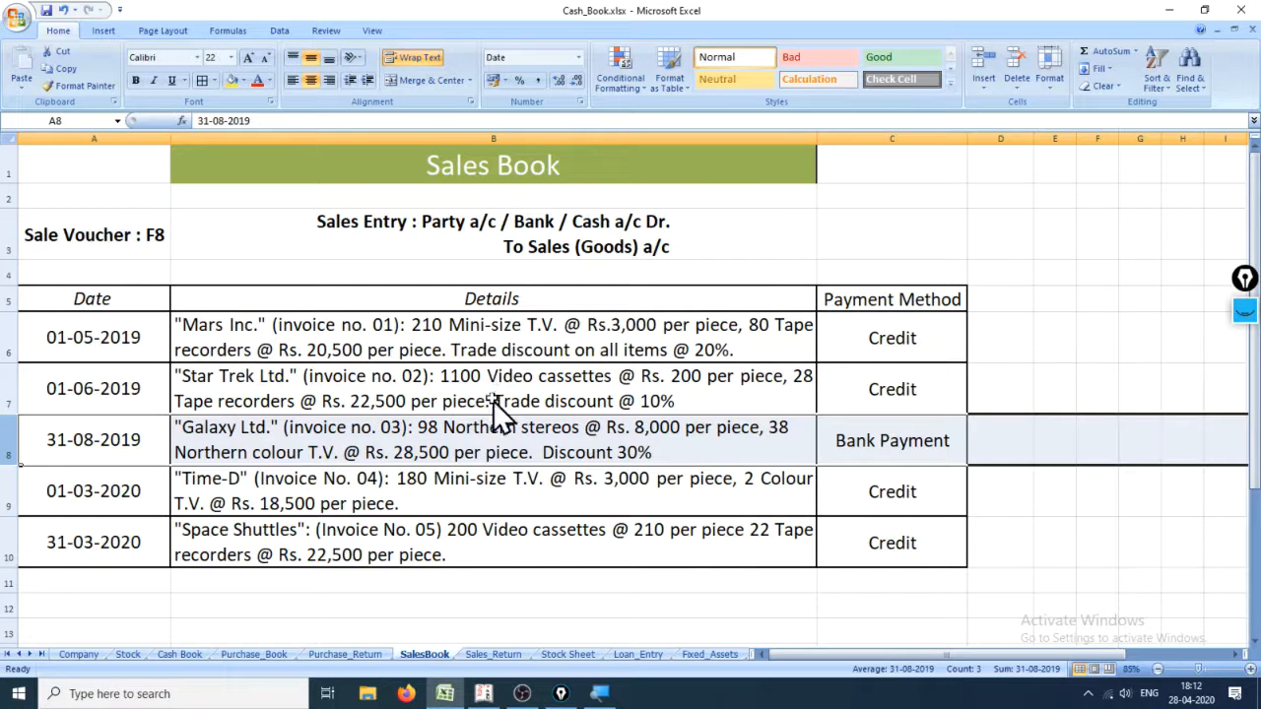
{"action": "key", "text": "alt+Tab"}
{"action": "key", "text": "Down"}
{"action": "key", "text": "Down"}
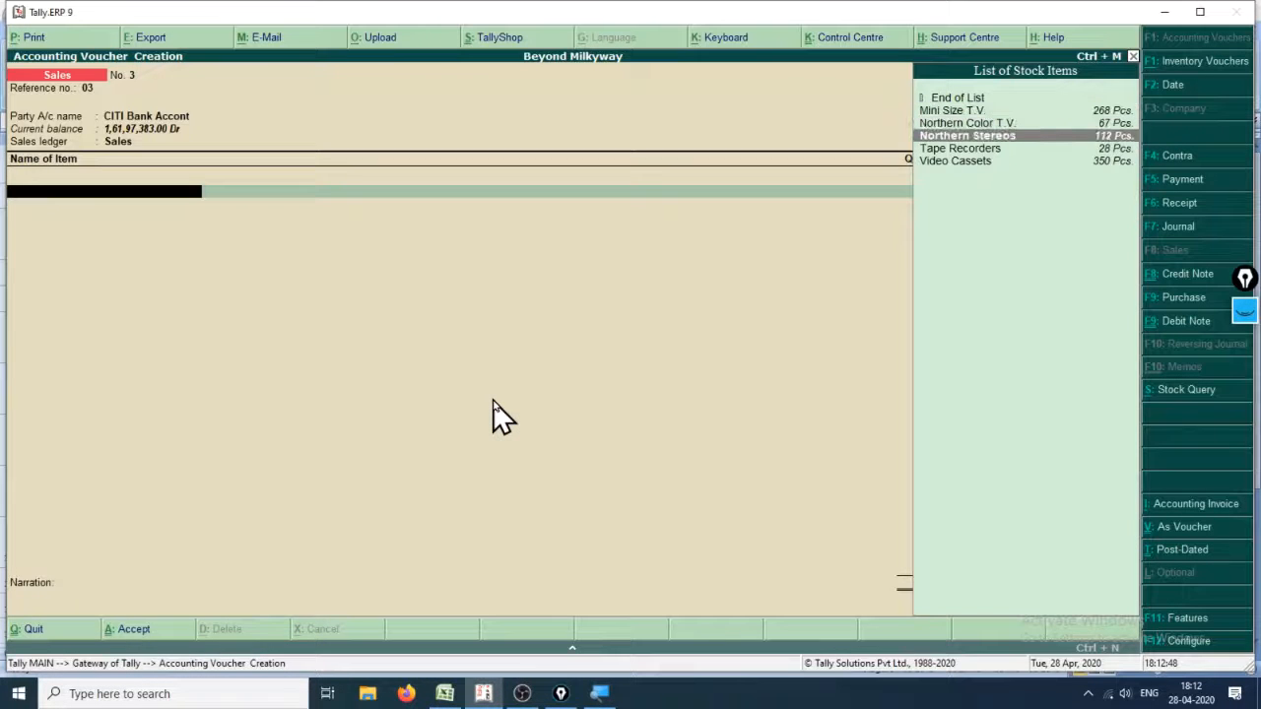
{"action": "key", "text": "Down"}
{"action": "key", "text": "Up"}
{"action": "key", "text": "Return"}
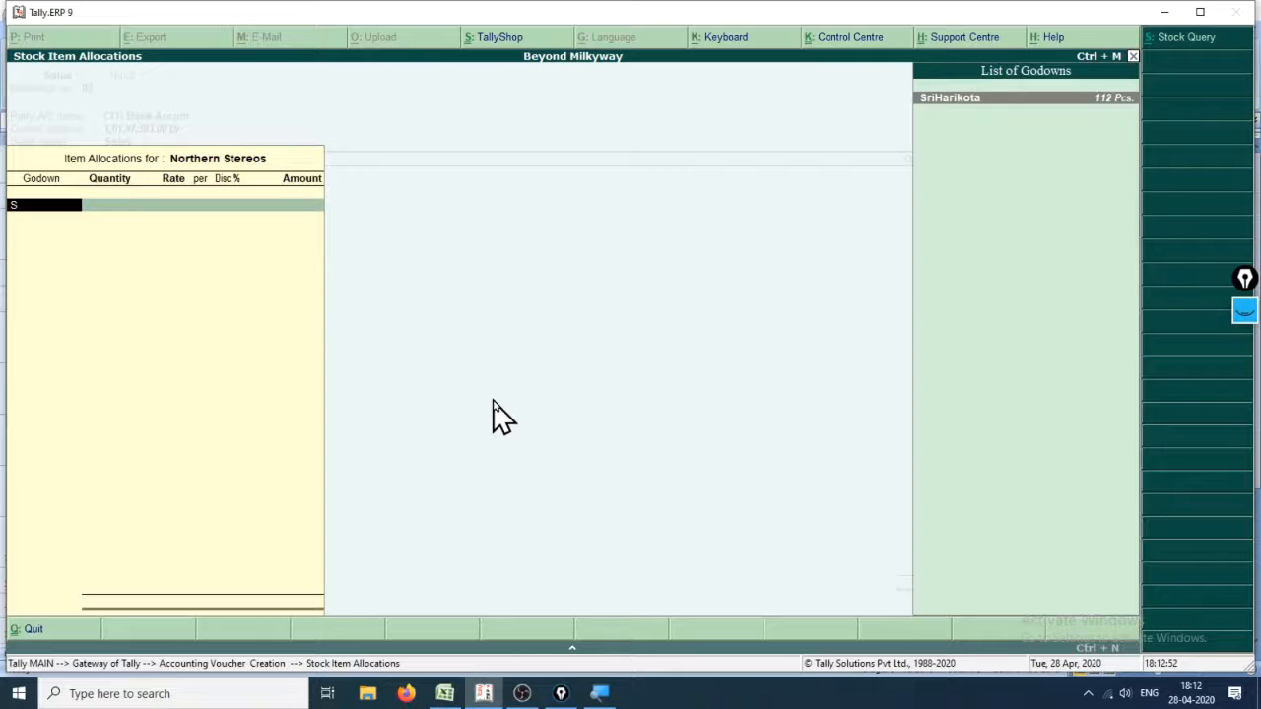
- Allocate 98 Pcs. of Northern Stereos from godown SriHarikota at rate 8000 with the 30% discount given in the Sales Book
{"action": "key", "text": "Return"}
{"action": "type", "text": "98"}
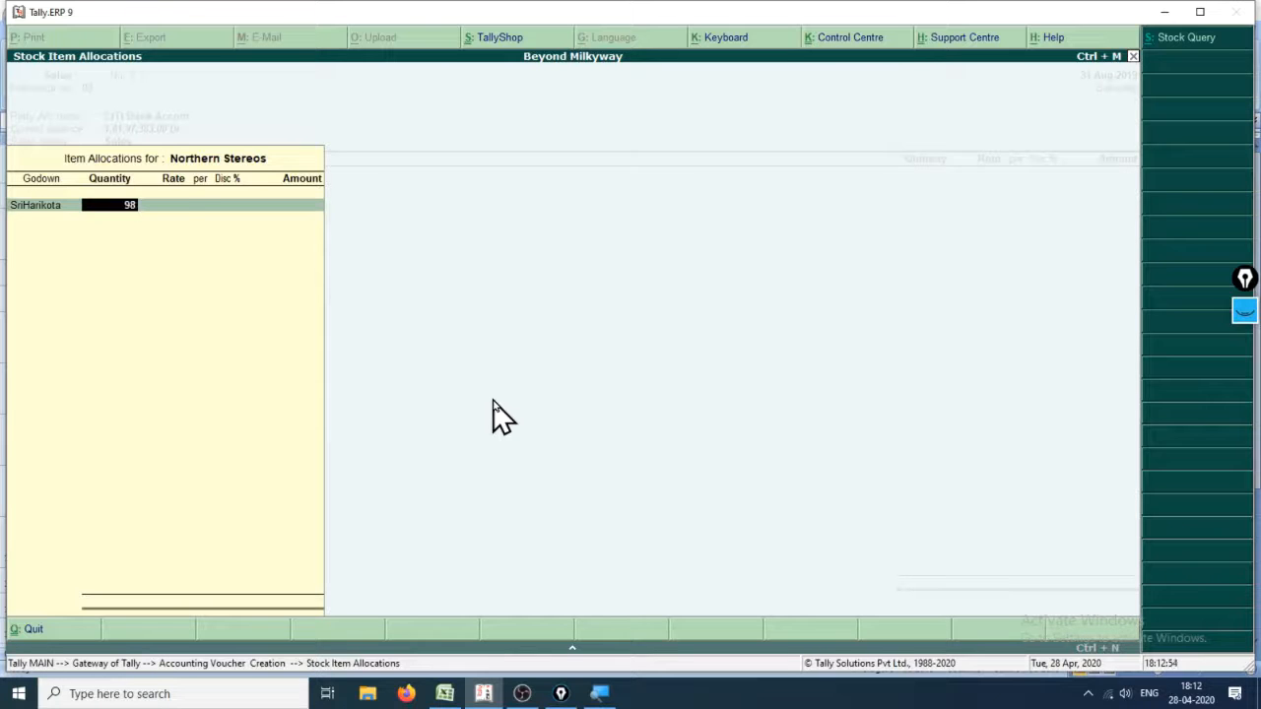
{"action": "key", "text": "Return"}
{"action": "type", "text": "8000"}
{"action": "key", "text": "Return"}
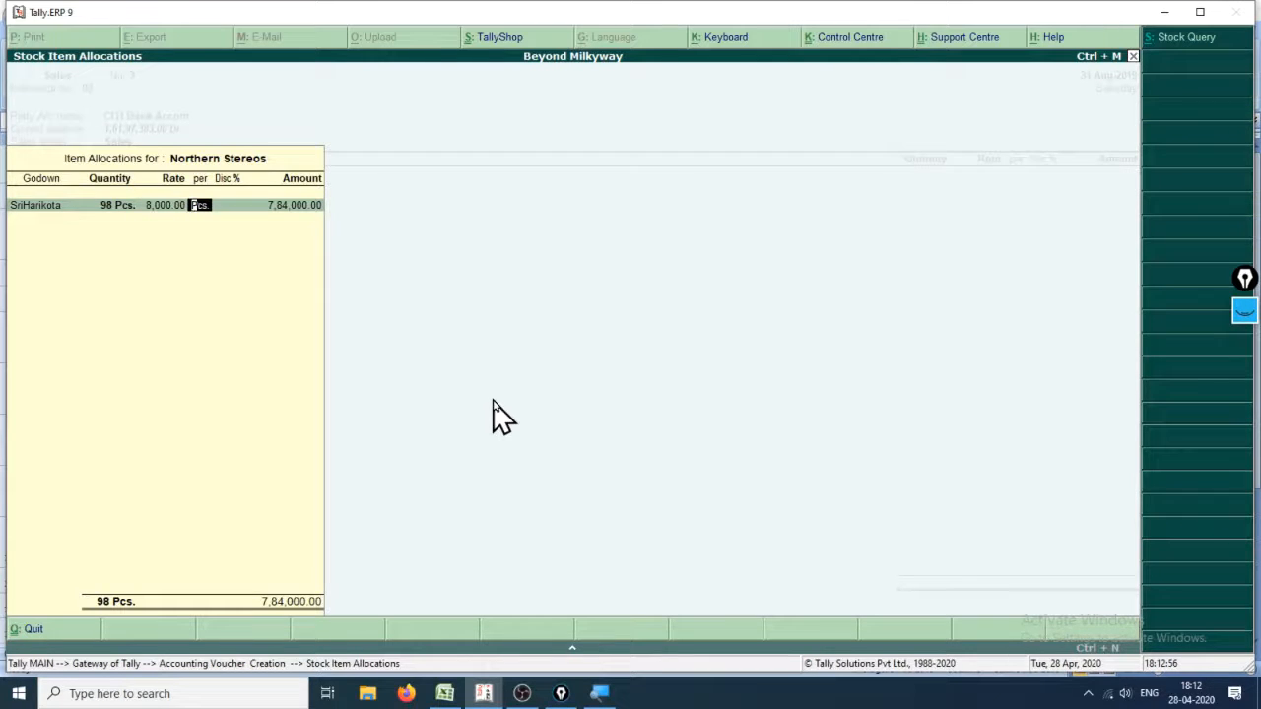
{"action": "key", "text": "Return"}
{"action": "key", "text": "alt+Tab"}
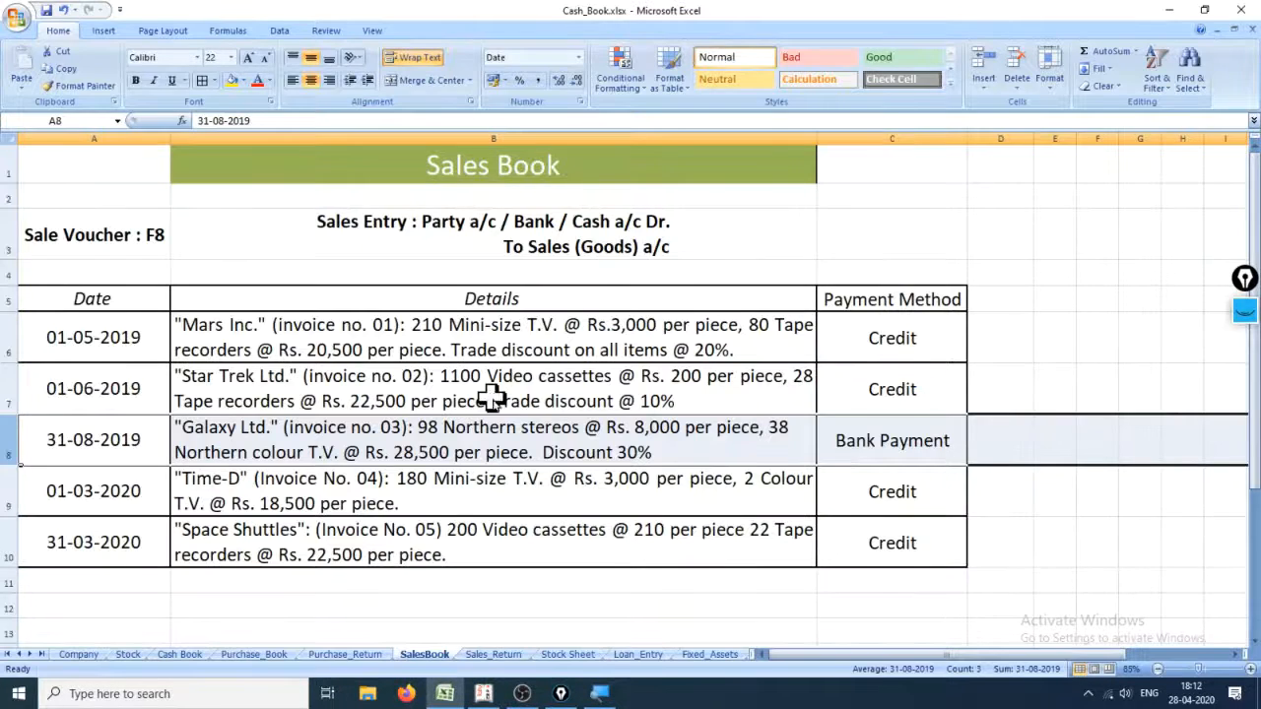
{"action": "key", "text": "alt+Tab"}
{"action": "type", "text": "30"}
{"action": "key", "text": "Return"}
{"action": "key", "text": "Return"}
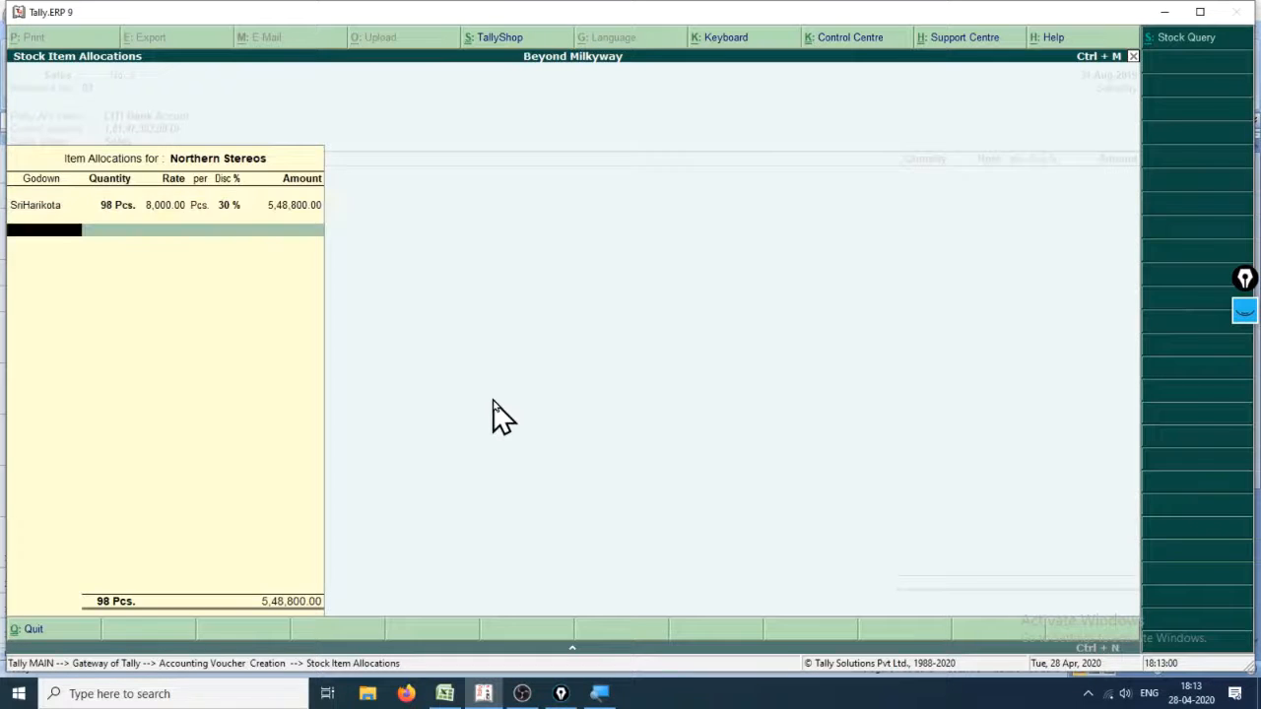
{"action": "key", "text": "Return"}
{"action": "key", "text": "Return"}
- Add Northern Color T.V. as the second item from godown SriHarikota and check its quantity and rate in the Excel Sales Book
{"action": "key", "text": "alt+Tab"}
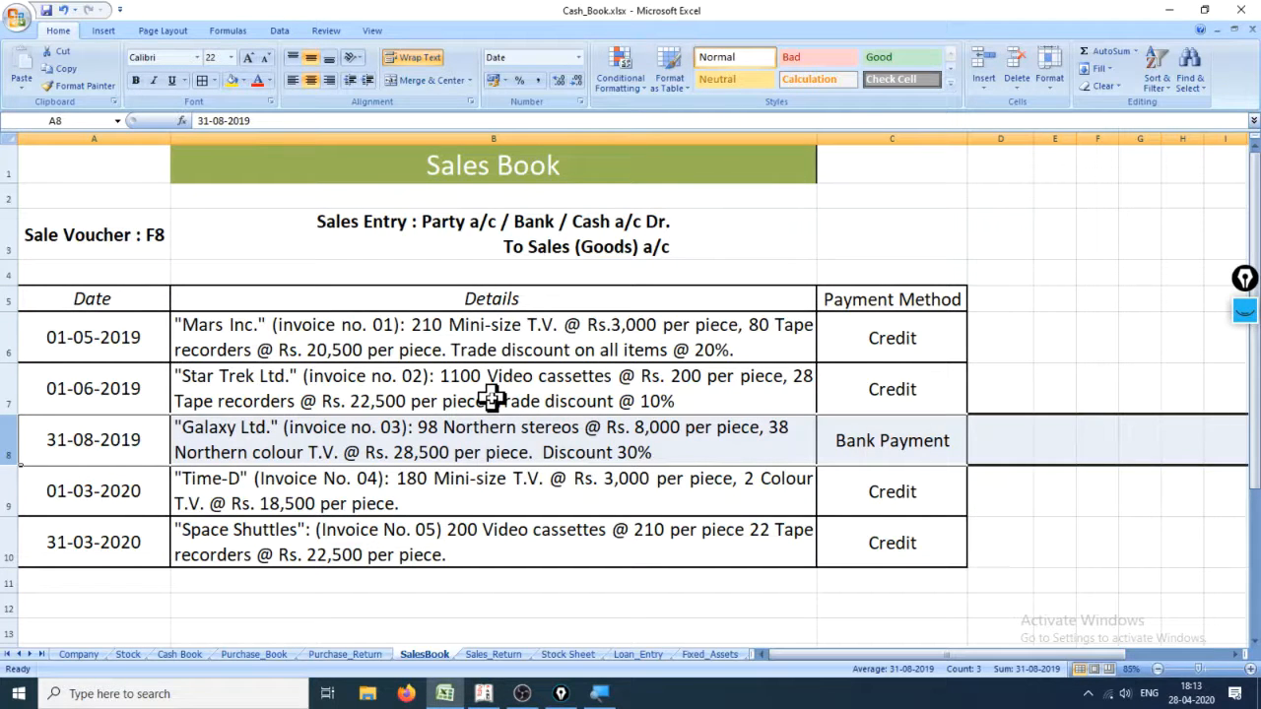
{"action": "key", "text": "alt+Tab"}
{"action": "type", "text": "Nor"}
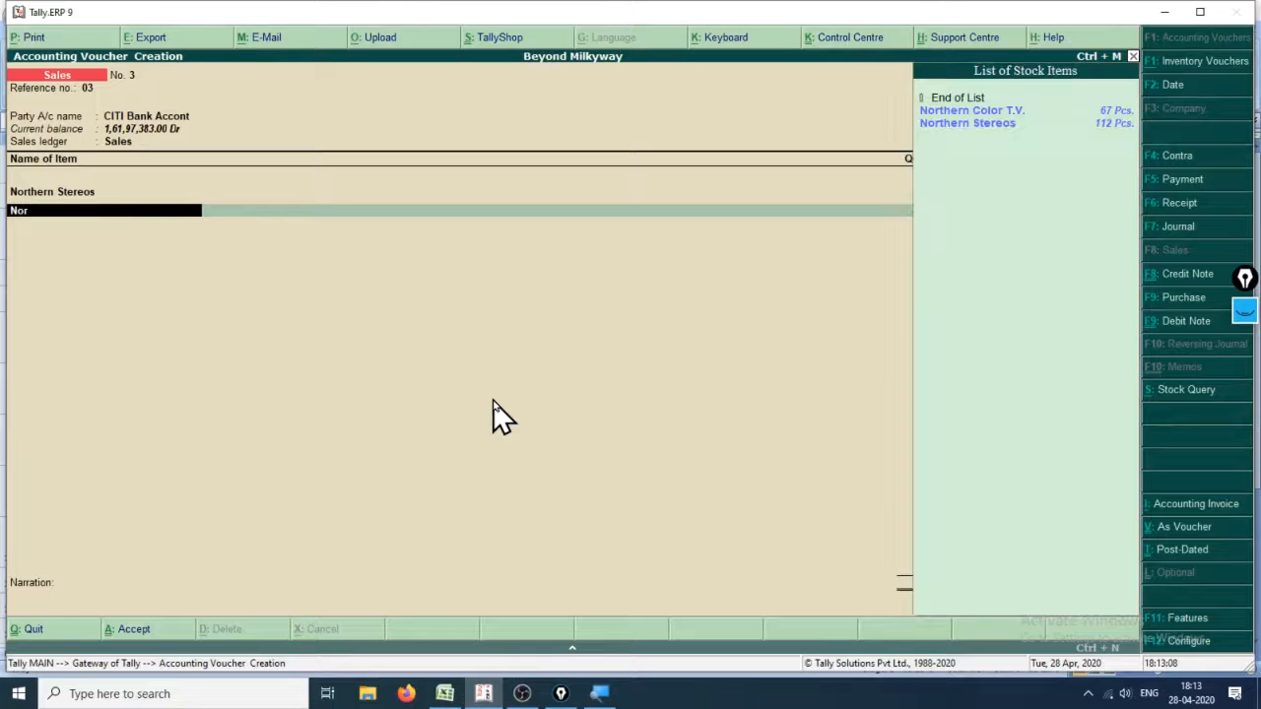
{"action": "key", "text": "Return"}
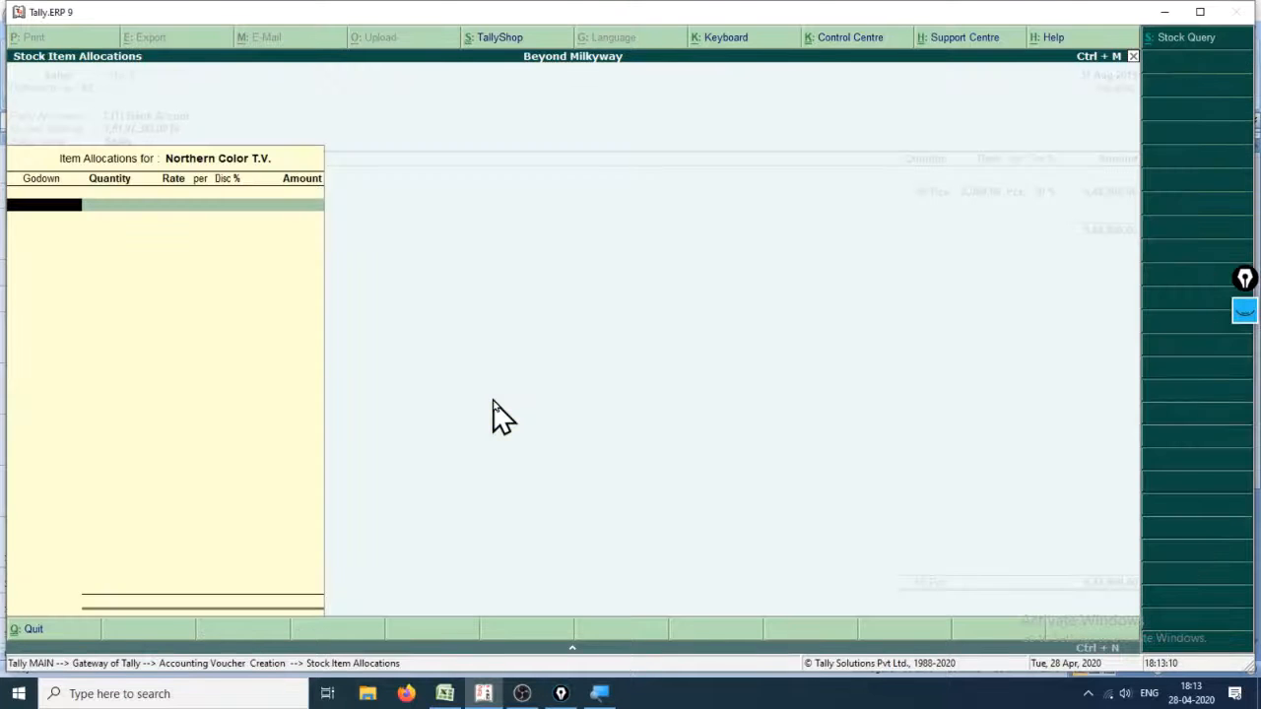
{"action": "key", "text": "Return"}
{"action": "key", "text": "alt+Tab"}
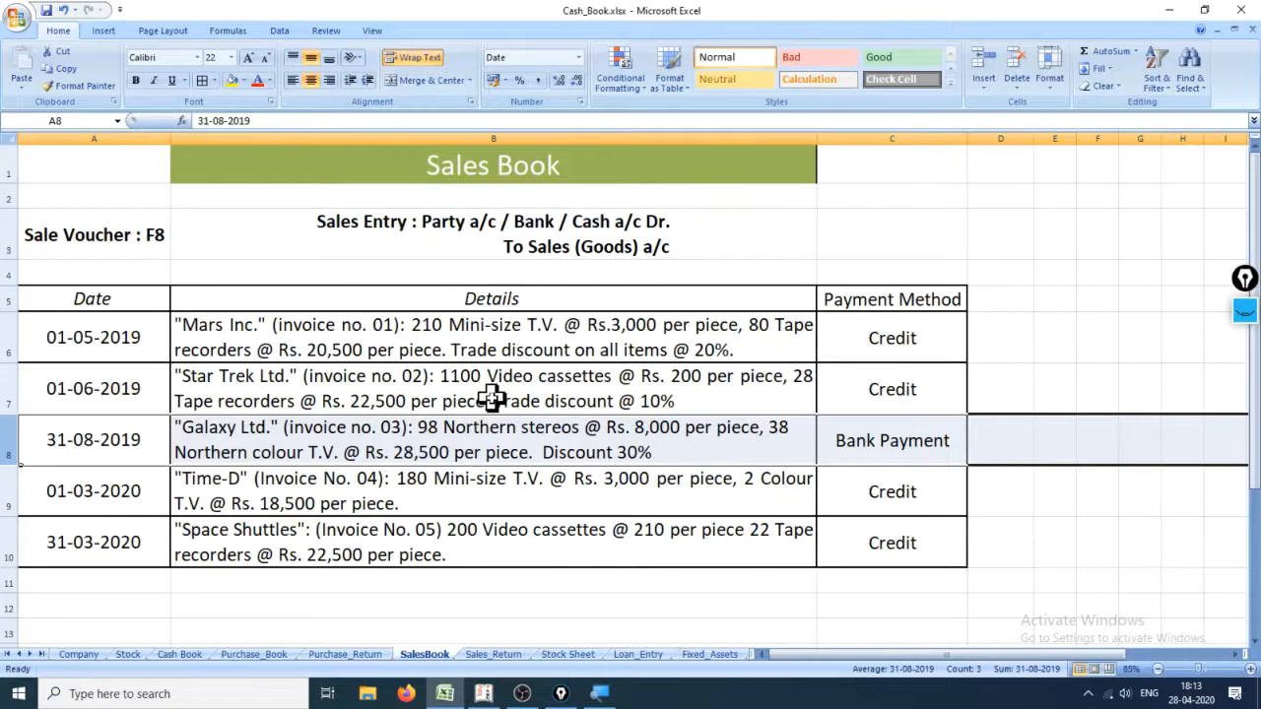
{"action": "key", "text": "alt+Tab"}
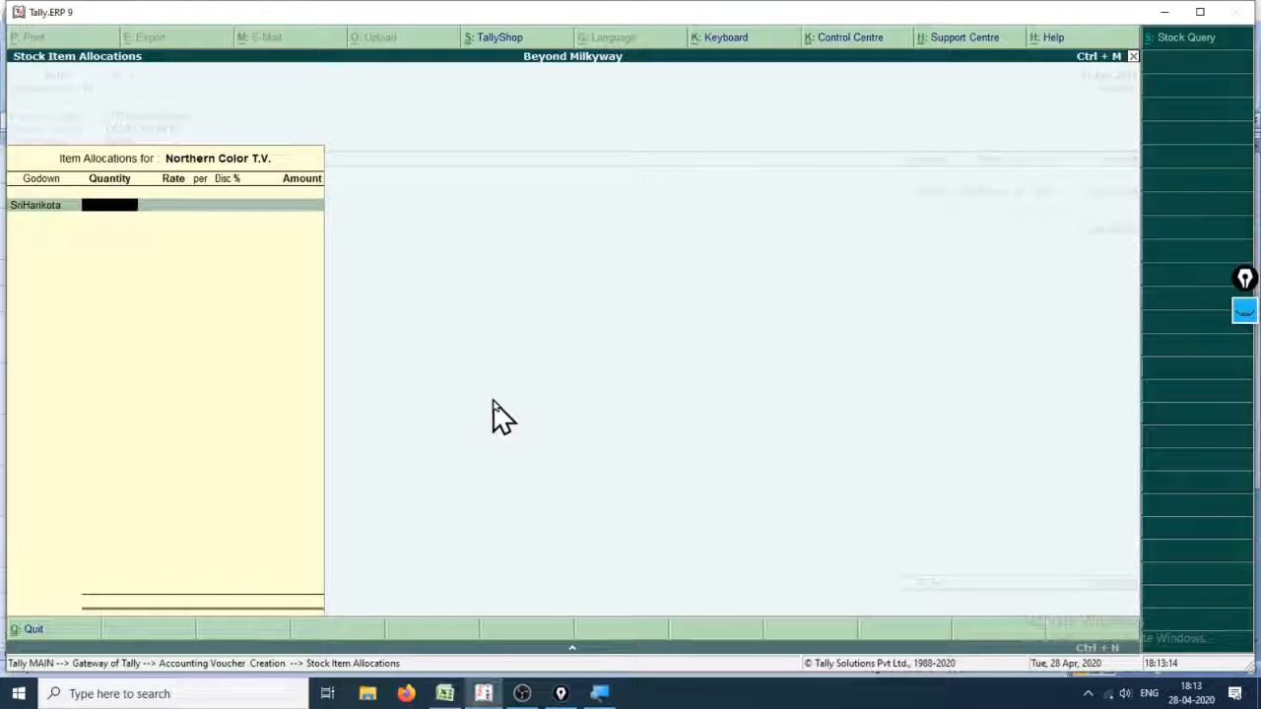
- Enter 38 Pcs. of Northern Color T.V. at rate 28,500 with a 30% discount and complete the item line
{"action": "type", "text": "38"}
{"action": "key", "text": "Return"}
{"action": "type", "text": "282"}
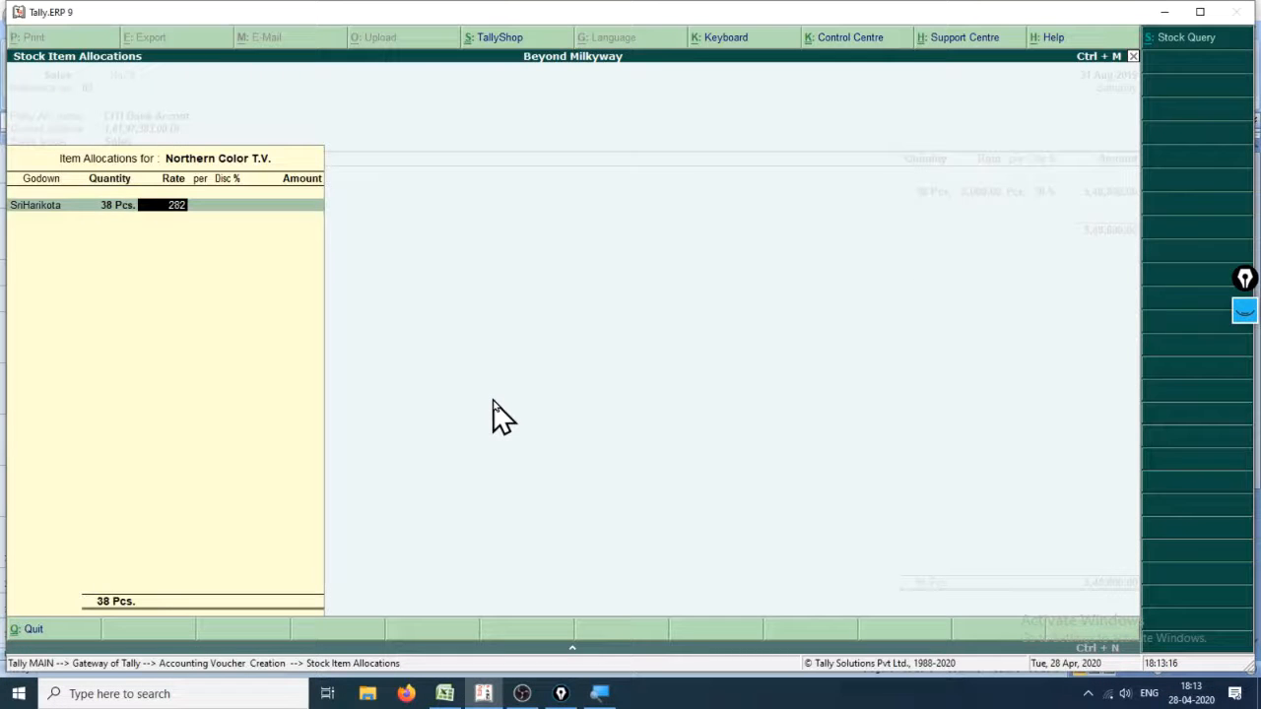
{"action": "key", "text": "BackSpace"}
{"action": "type", "text": "500"}
{"action": "key", "text": "Return"}
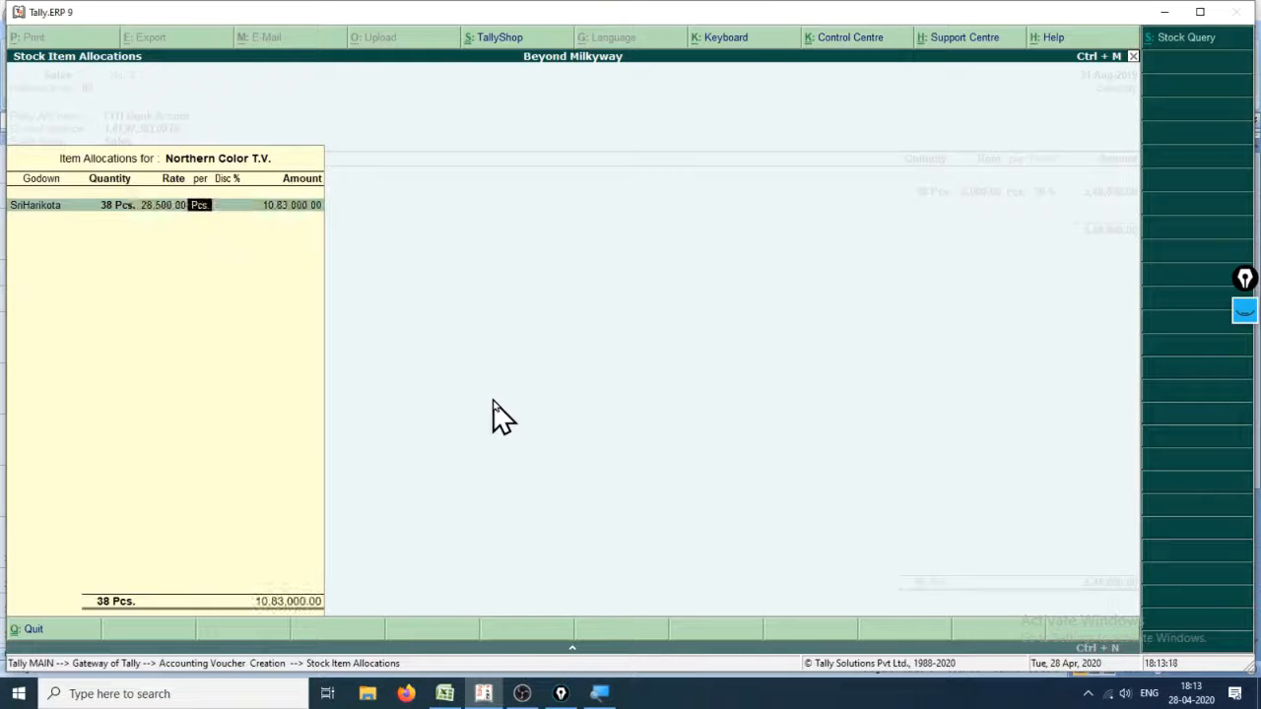
{"action": "key", "text": "Return"}
{"action": "type", "text": "30"}
{"action": "key", "text": "Return"}
{"action": "key", "text": "Return"}
{"action": "key", "text": "Return"}
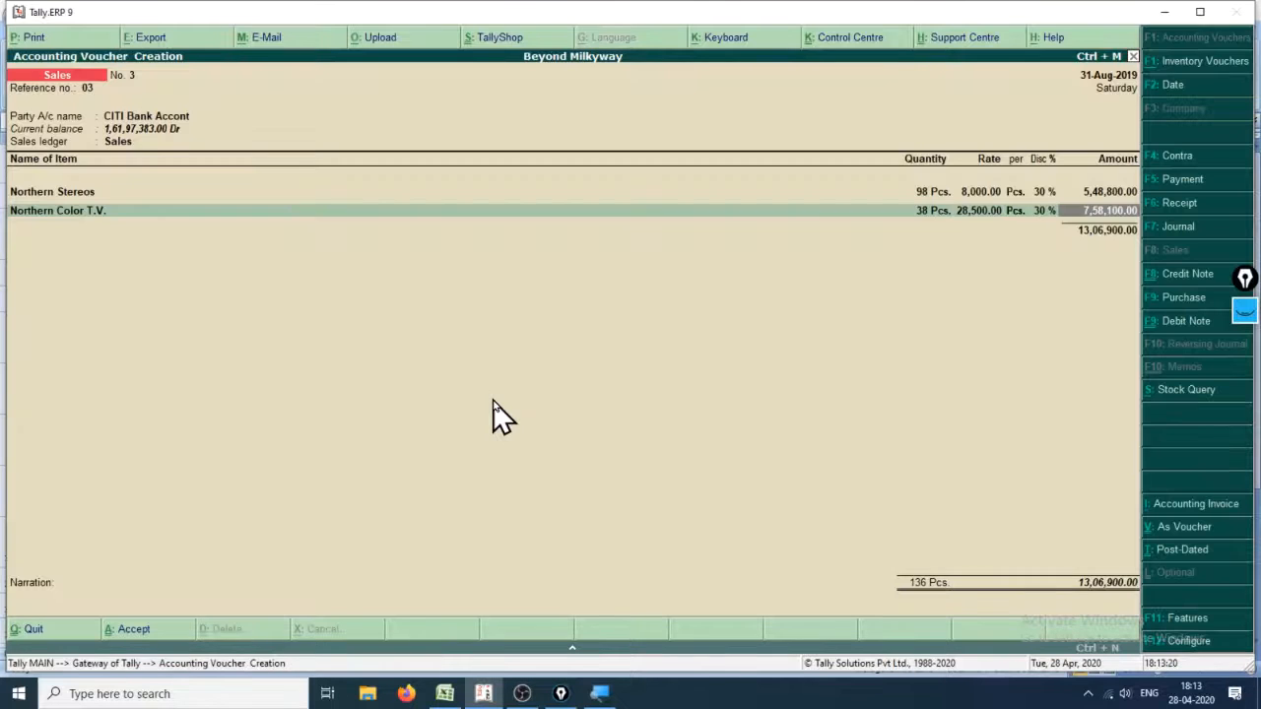
{"action": "key", "text": "Return"}
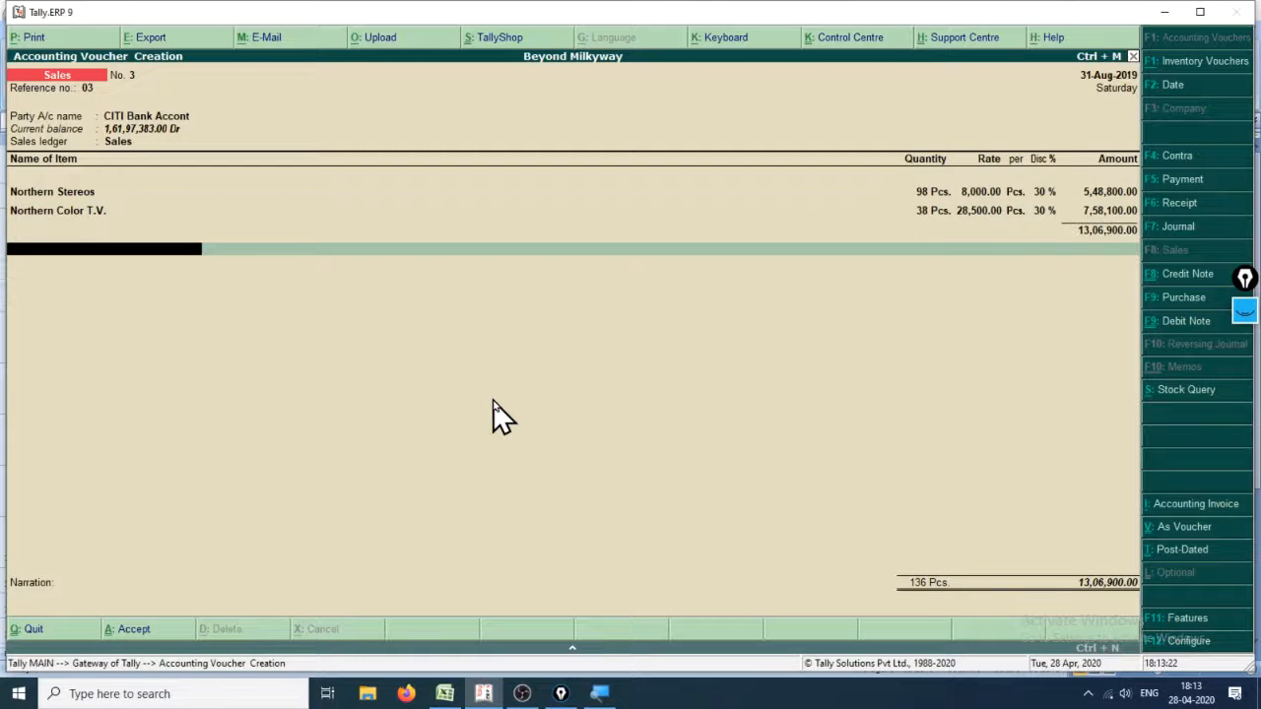
- End the item list and accept the CITI Bank Accont allocation as Cheque/DD dated 31-Aug-2019, without instrument number or bank
{"action": "key", "text": "Return"}
{"action": "key", "text": "Return"}
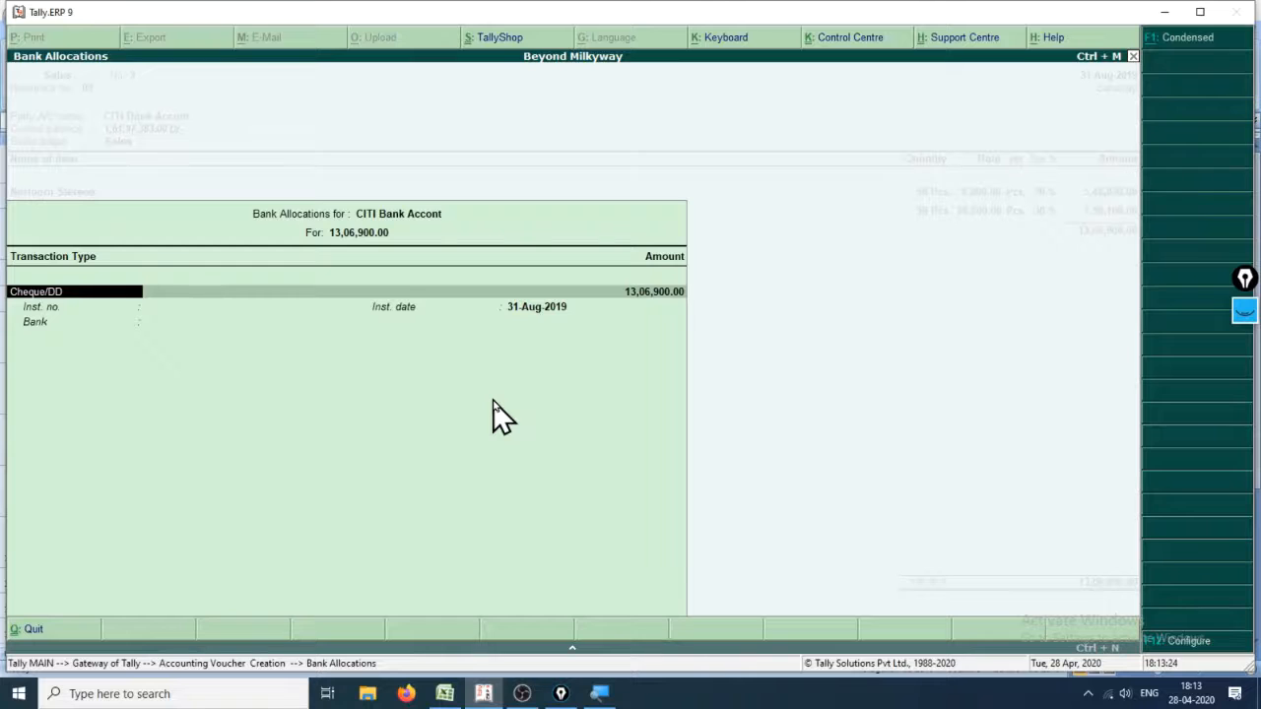
{"action": "key", "text": "Return"}
{"action": "key", "text": "Return"}
{"action": "key", "text": "Return"}
{"action": "key", "text": "Return"}
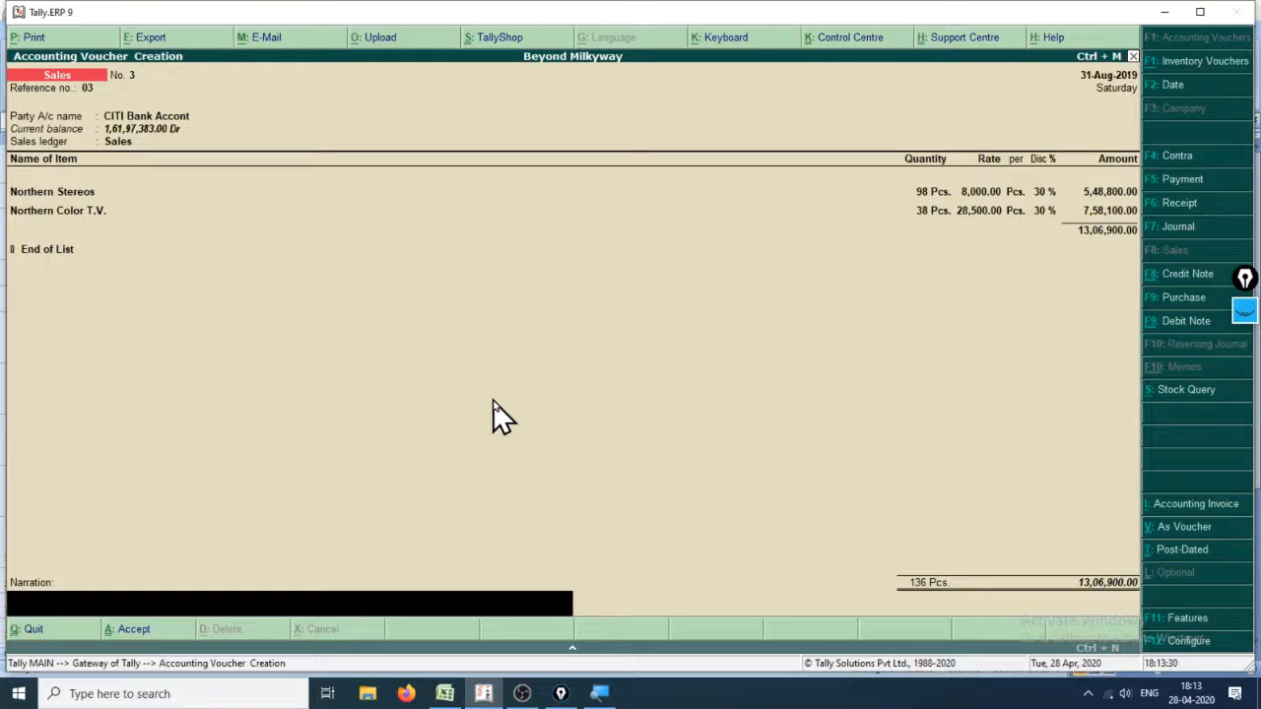
- Save the voucher with the narration "Sales made as per cash" and open its invoice in print preview
{"action": "type", "text": "Sales made as per cash"}
{"action": "key", "text": "Return"}
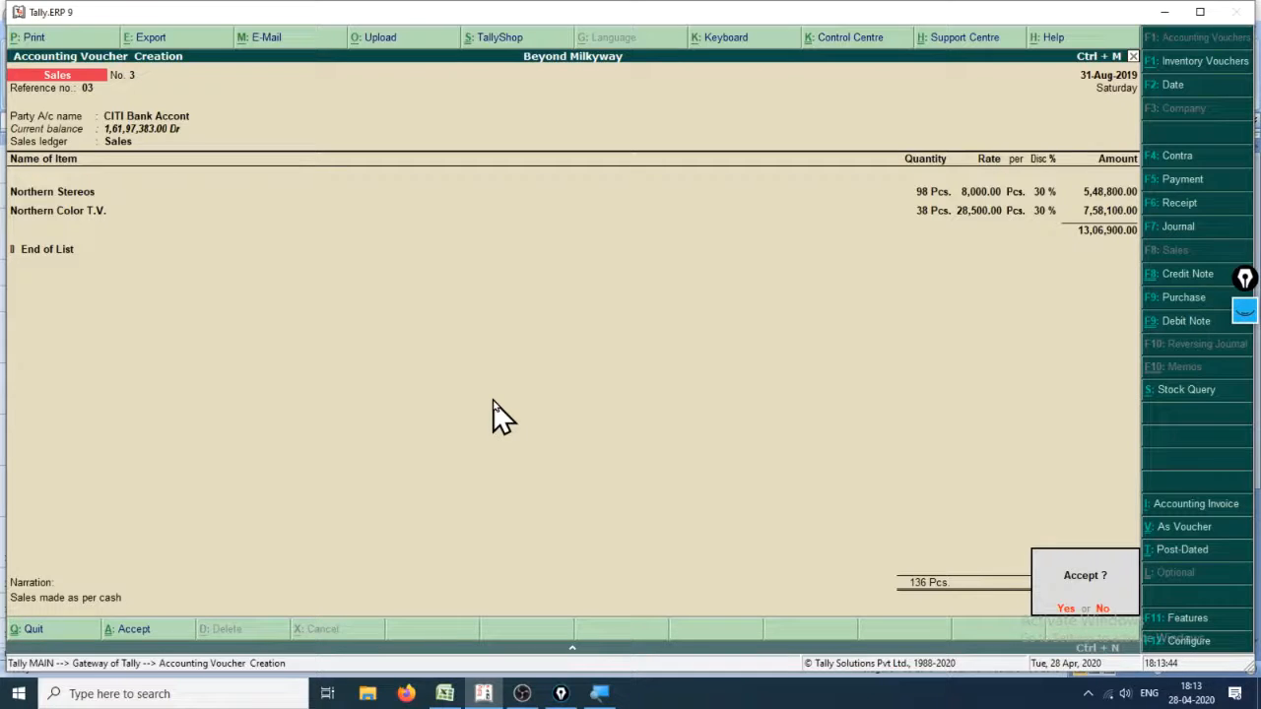
{"action": "key", "text": "Return"}
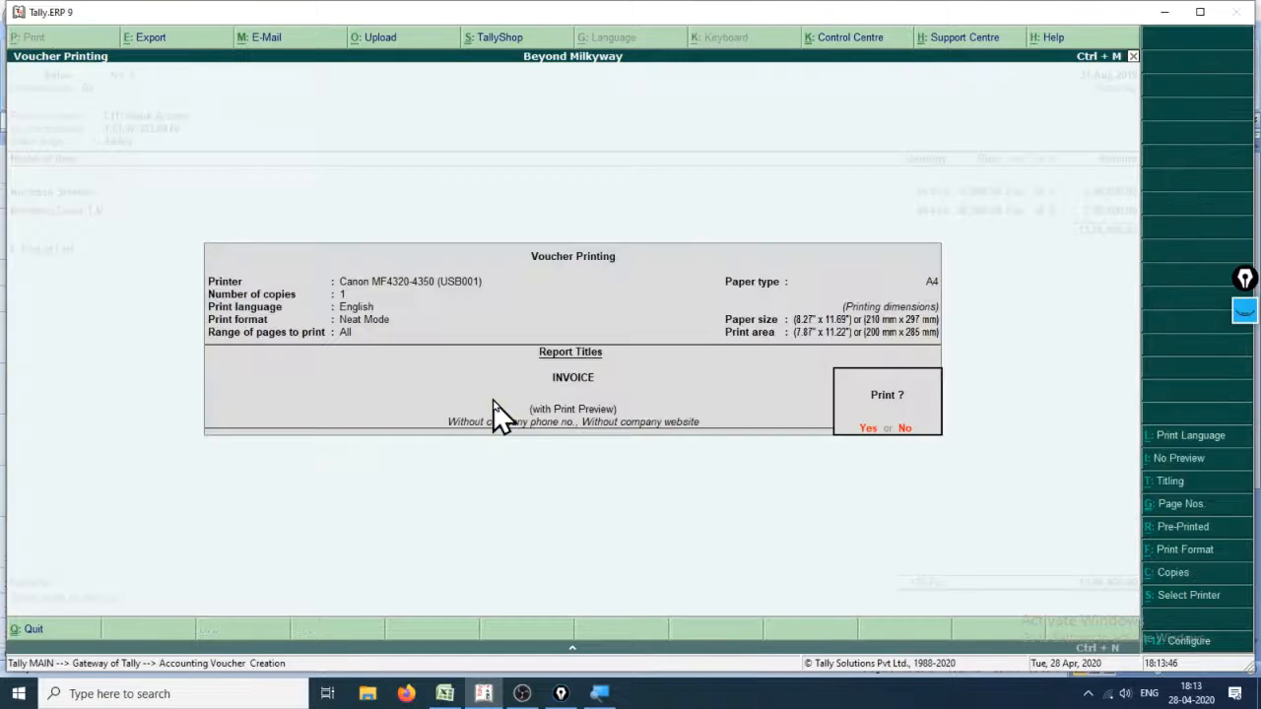
{"action": "key", "text": "Return"}
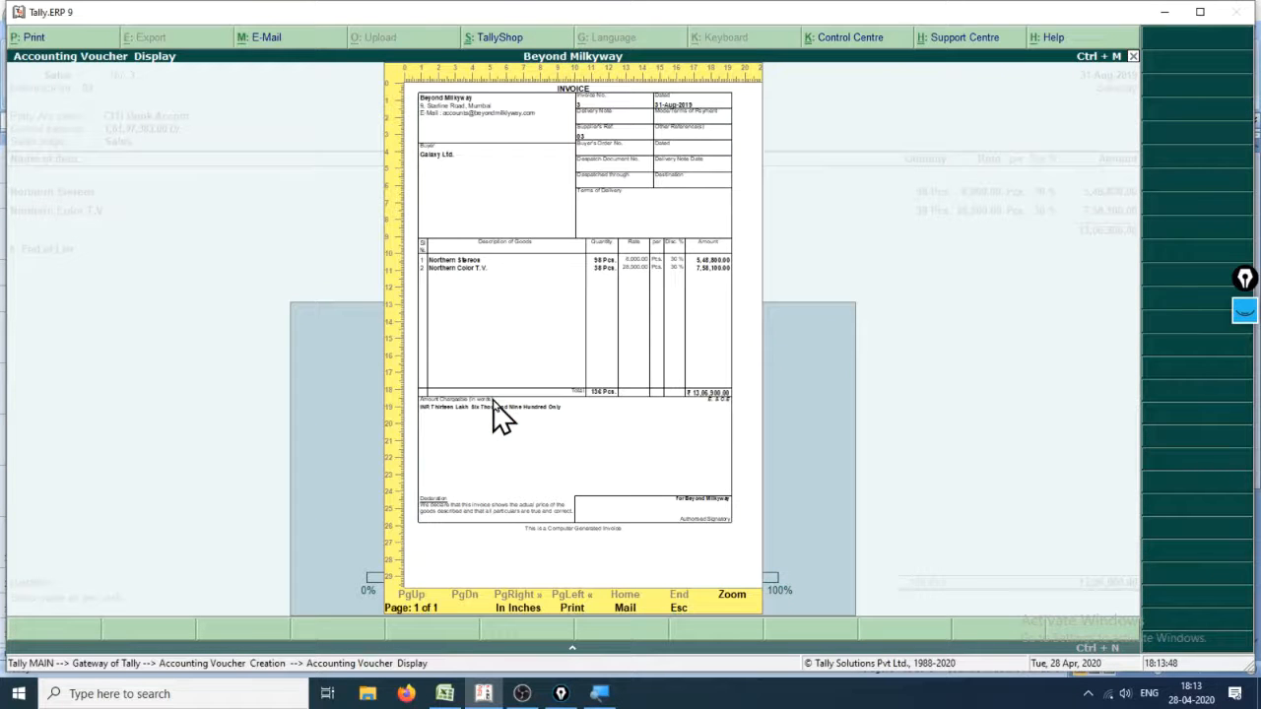
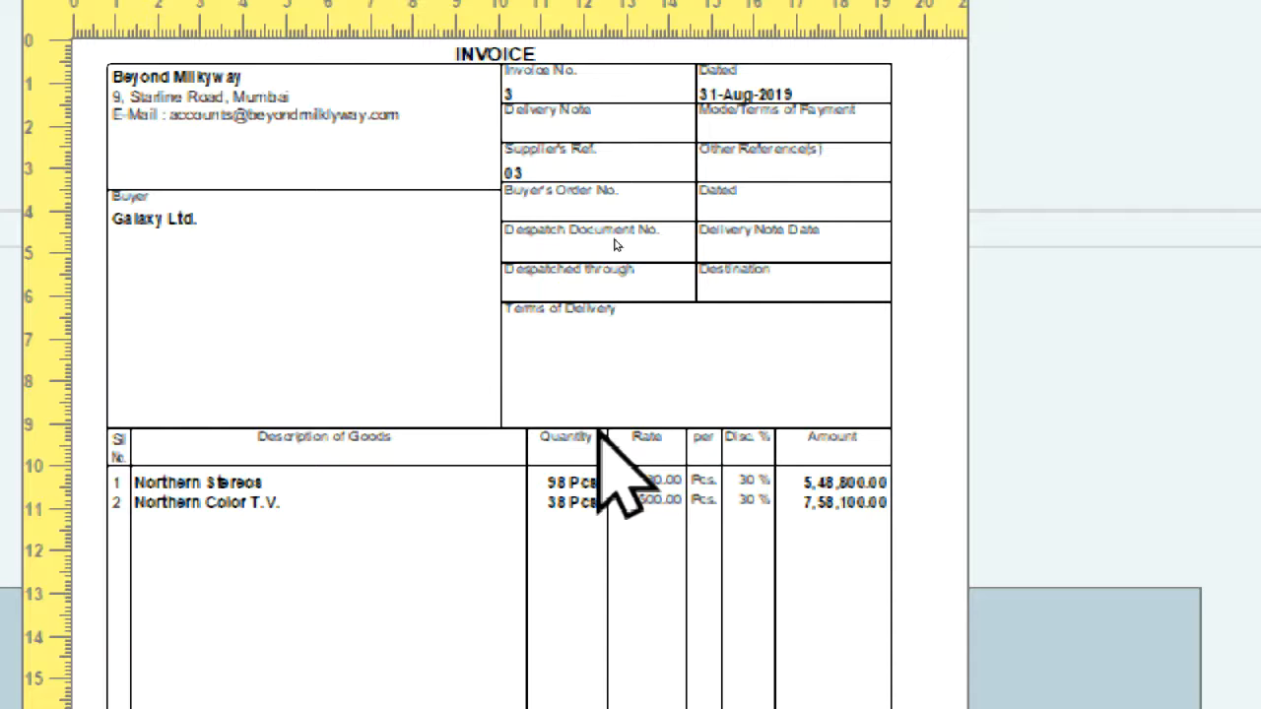
- Close the Galaxy Ltd. invoice preview, save the voucher, and stay in voucher creation with a blank Sales voucher
{"action": "key", "text": "super"}
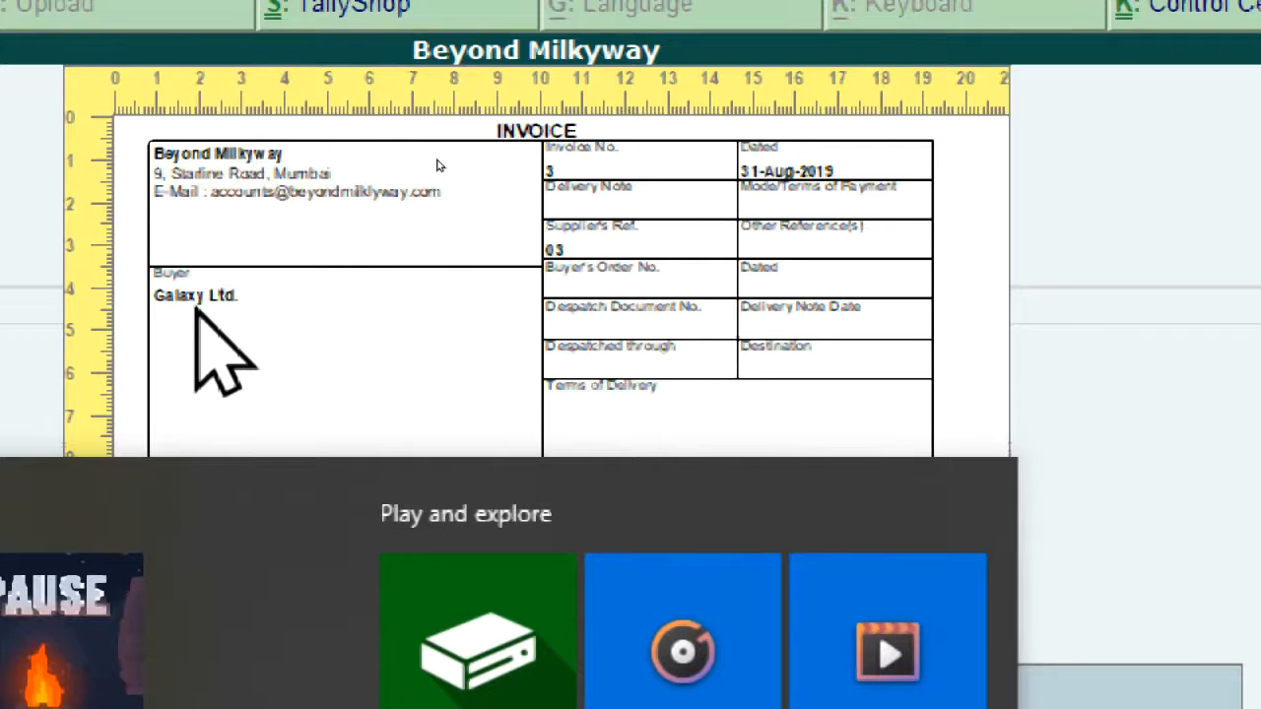
{"action": "key", "text": "Escape"}
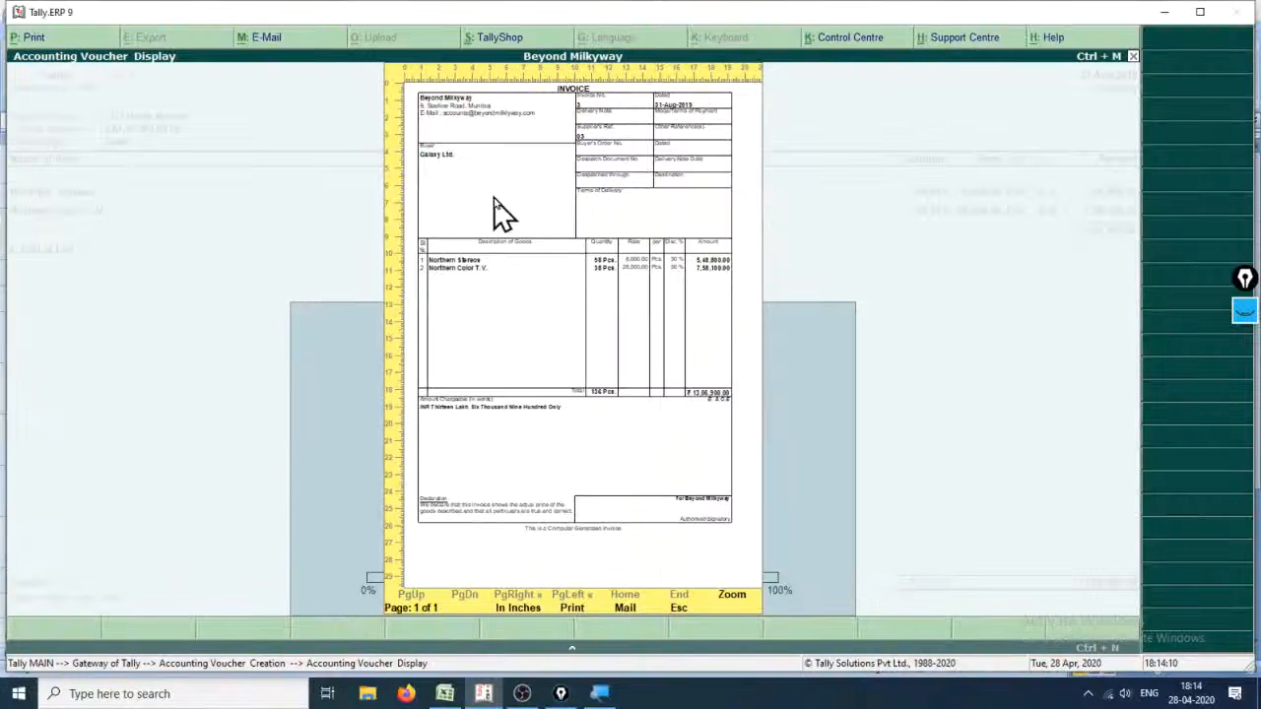
{"action": "key", "text": "Escape"}
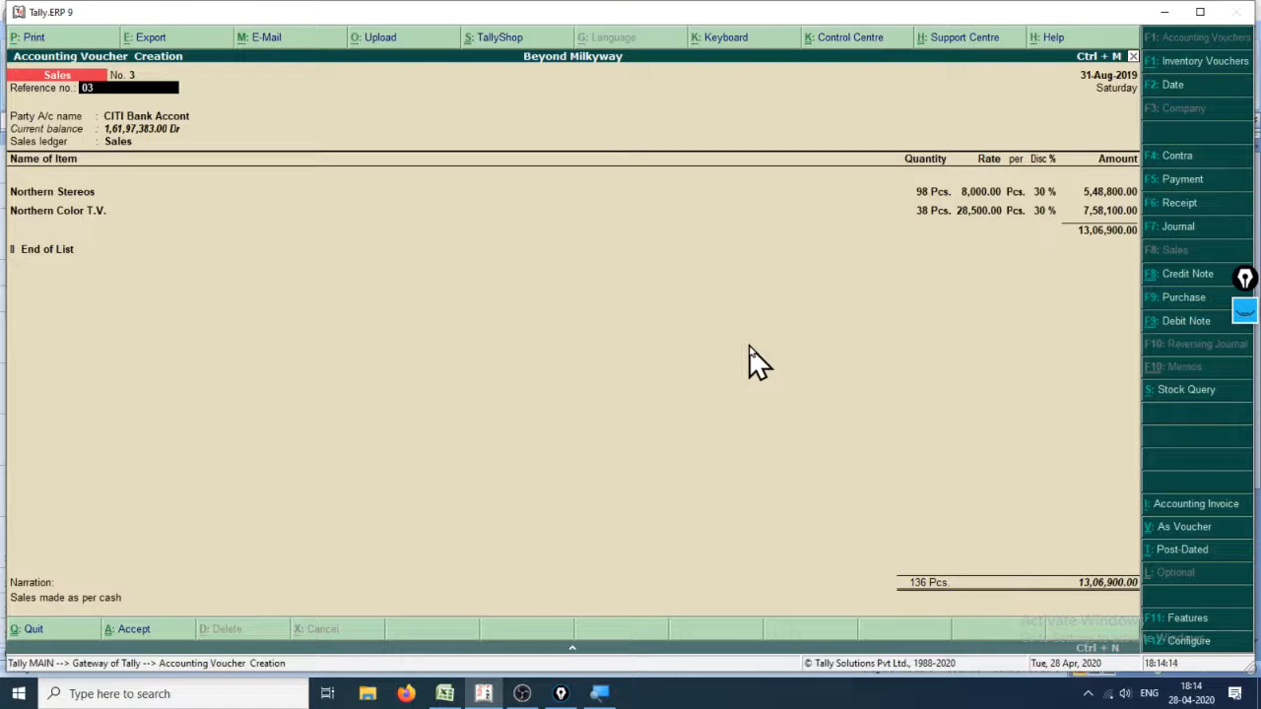
{"action": "key", "text": "ctrl+a"}
{"action": "key", "text": "Escape"}
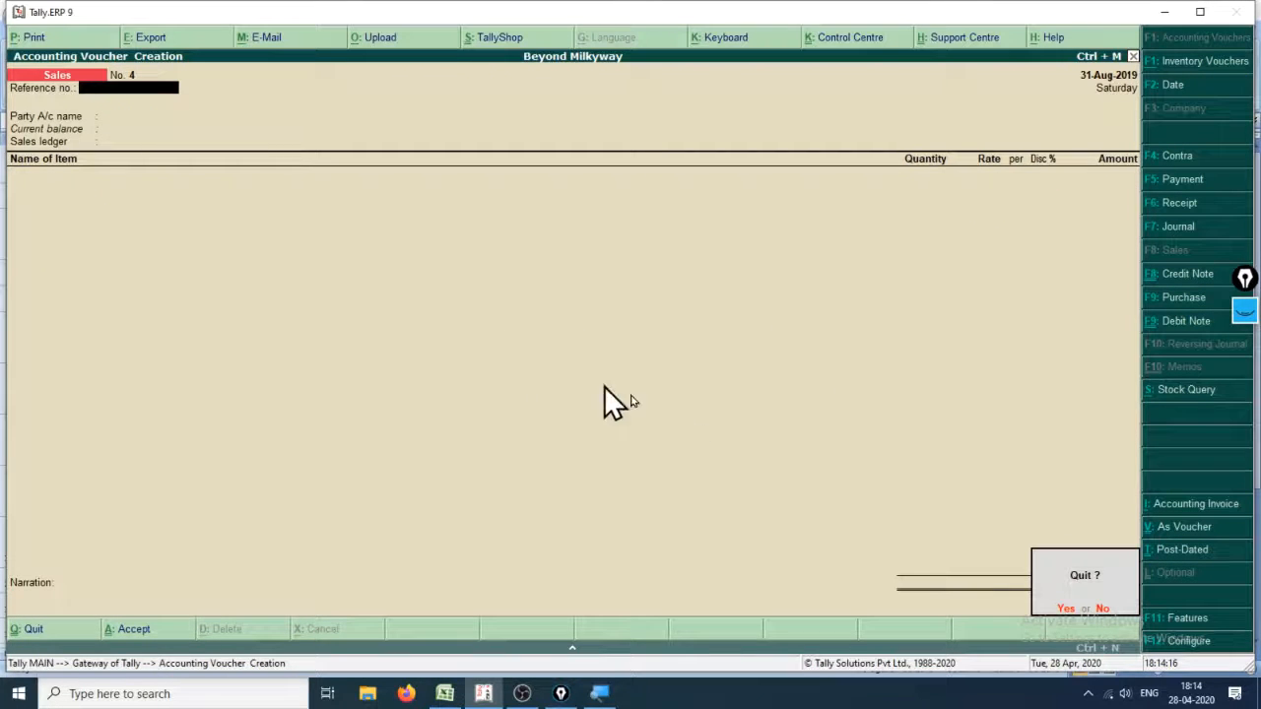
{"action": "left_click", "coordinate": [1103, 609]}
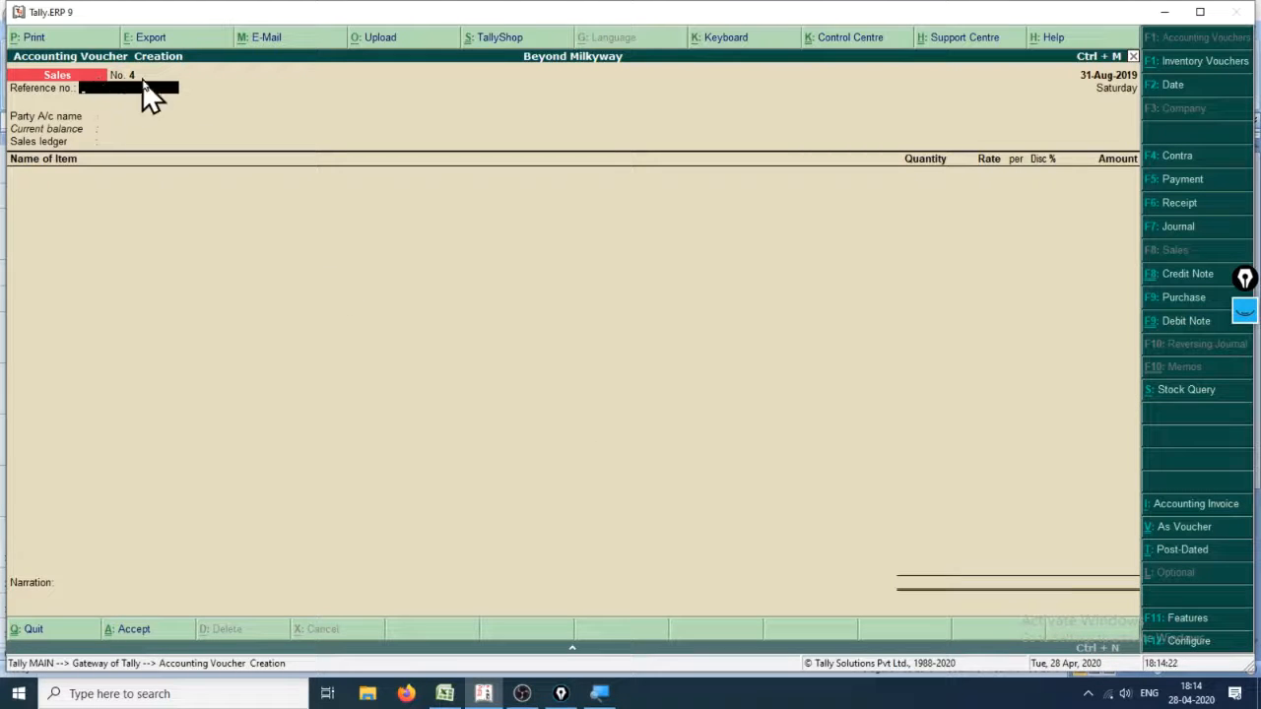
- Mark the Time-D row in the Excel Sales Book and enter 04 as the new Tally sales voucher's reference number
{"action": "key", "text": "alt+Tab"}
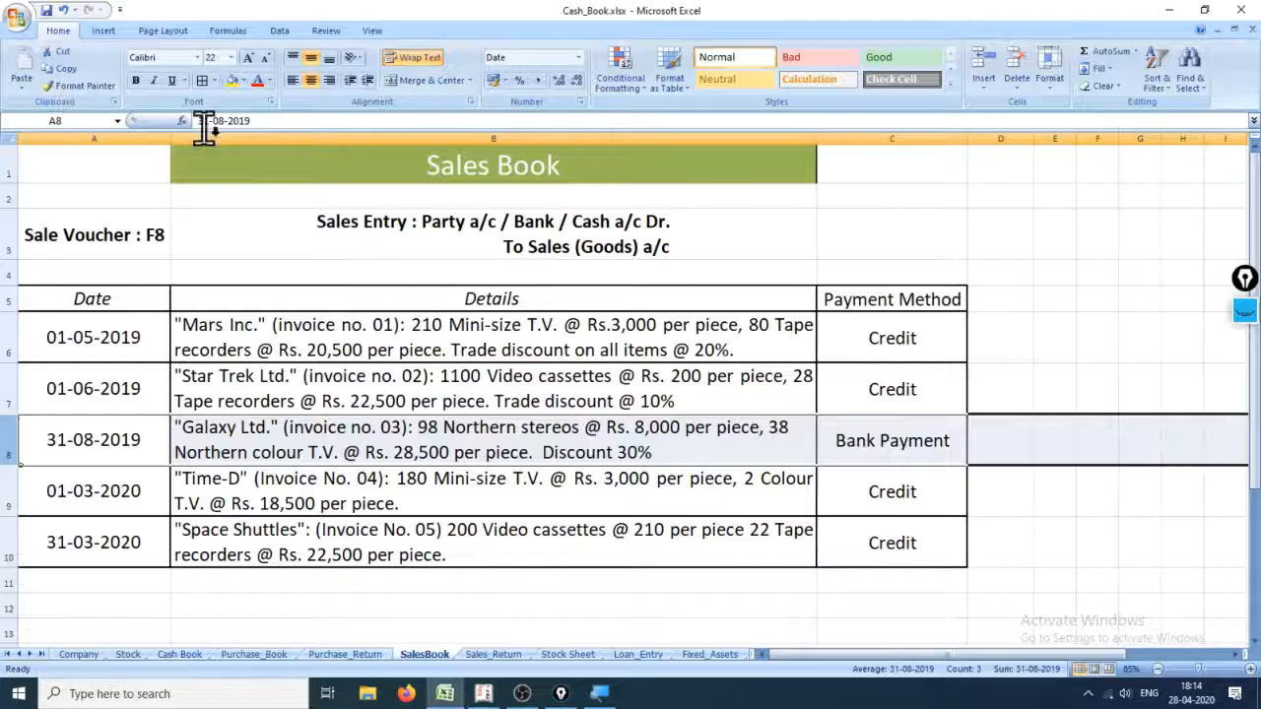
{"action": "left_click", "coordinate": [9, 490]}
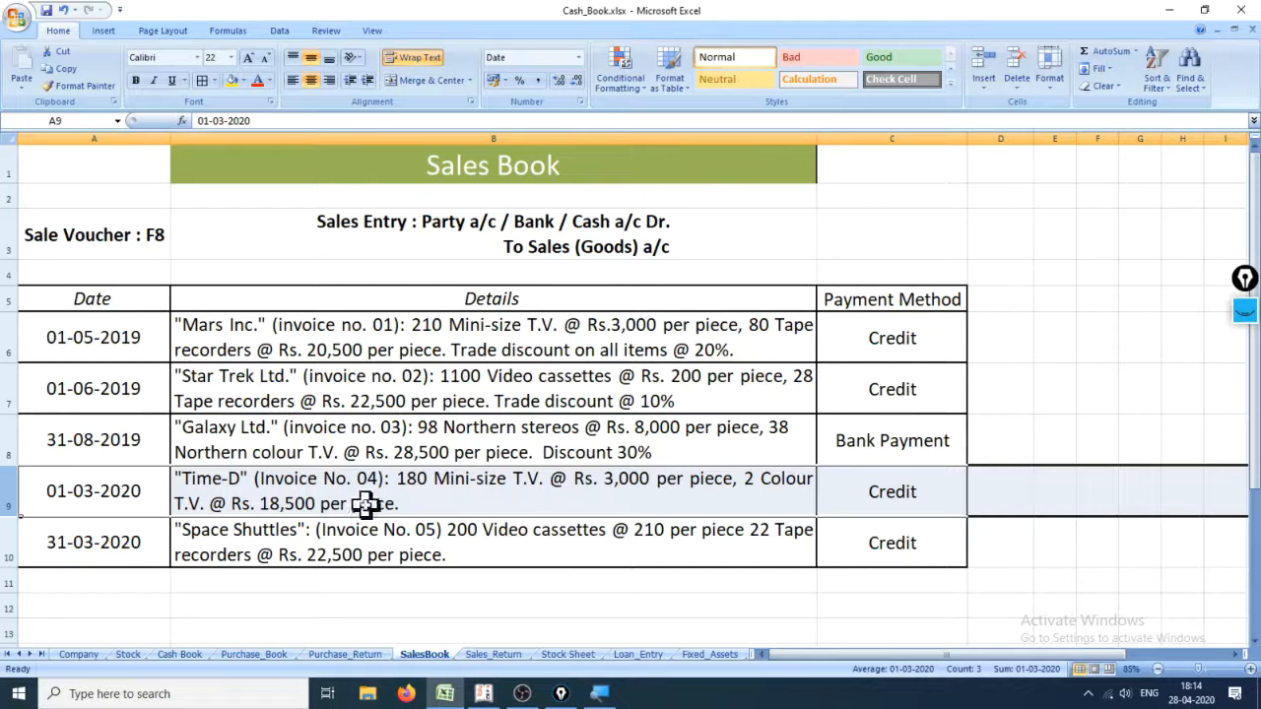
{"action": "key", "text": "alt+Tab"}
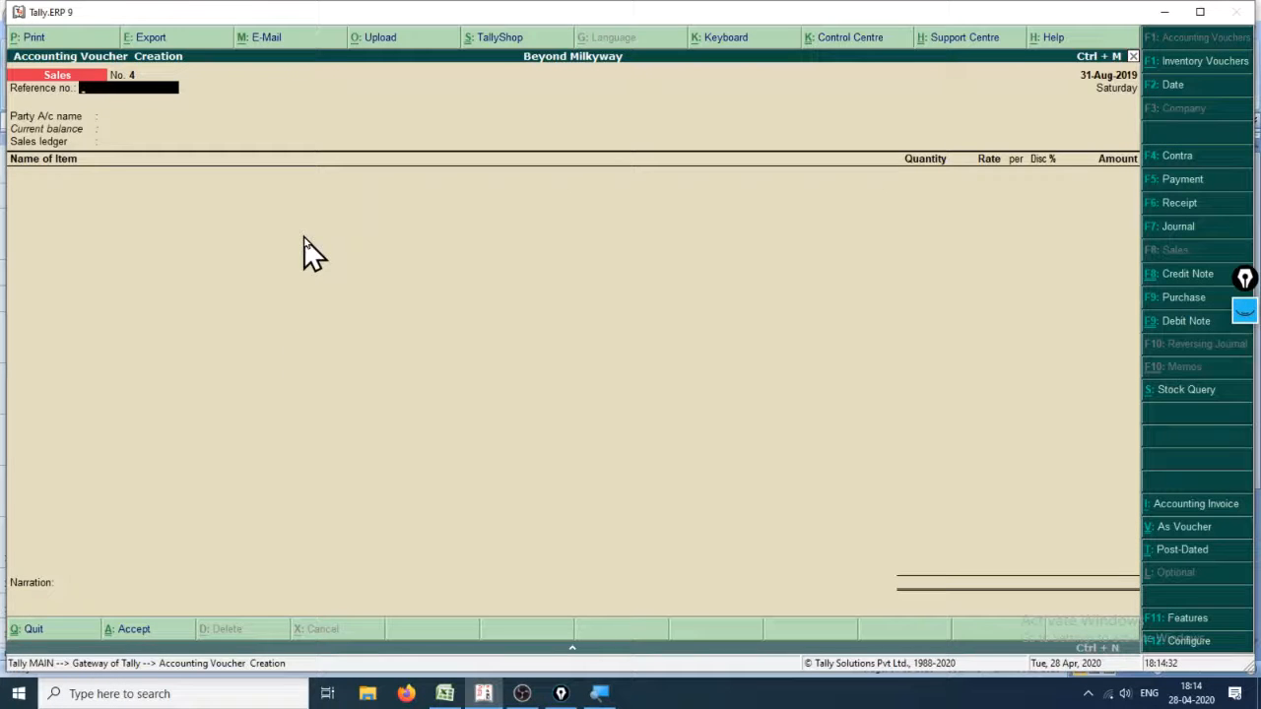
{"action": "type", "text": "04"}
{"action": "key", "text": "Return"}
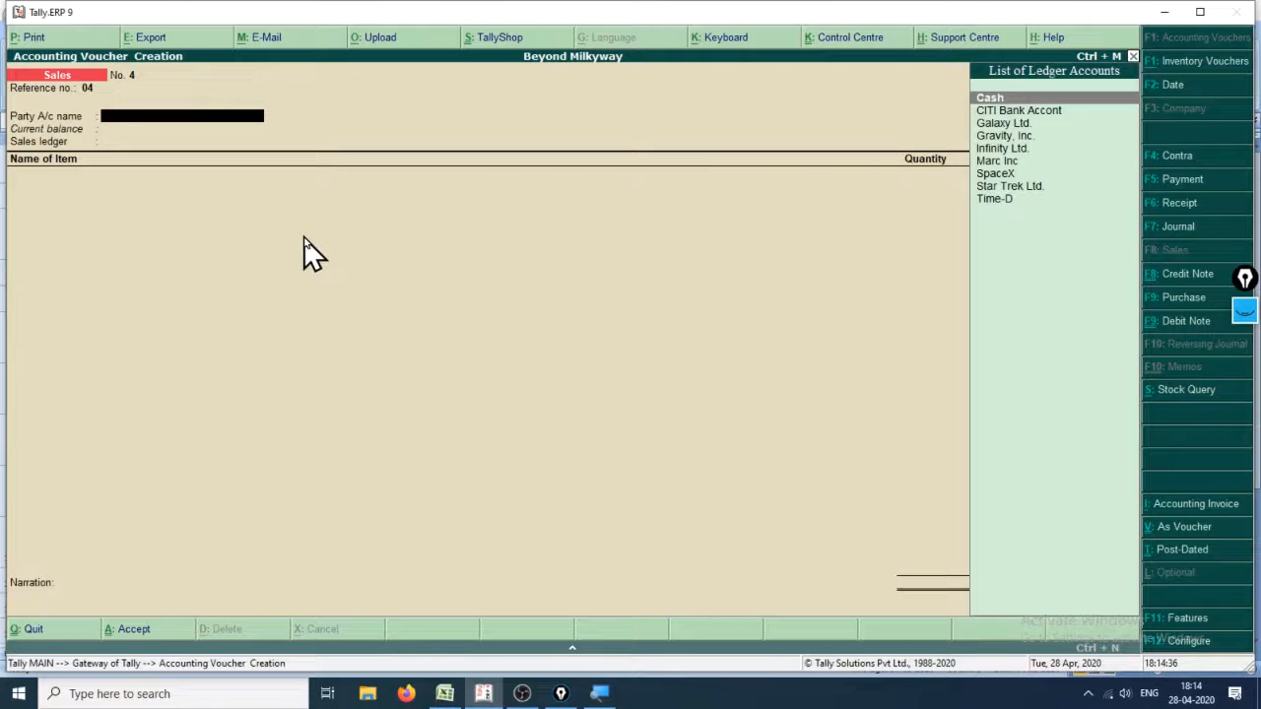
- Choose Time-D as the party account of the sales voucher
{"action": "key", "text": "Down"}
{"action": "key", "text": "Down"}
{"action": "key", "text": "Down"}
{"action": "key", "text": "Down"}
{"action": "key", "text": "Down"}
{"action": "key", "text": "Down"}
{"action": "key", "text": "Down"}
{"action": "key", "text": "Down"}
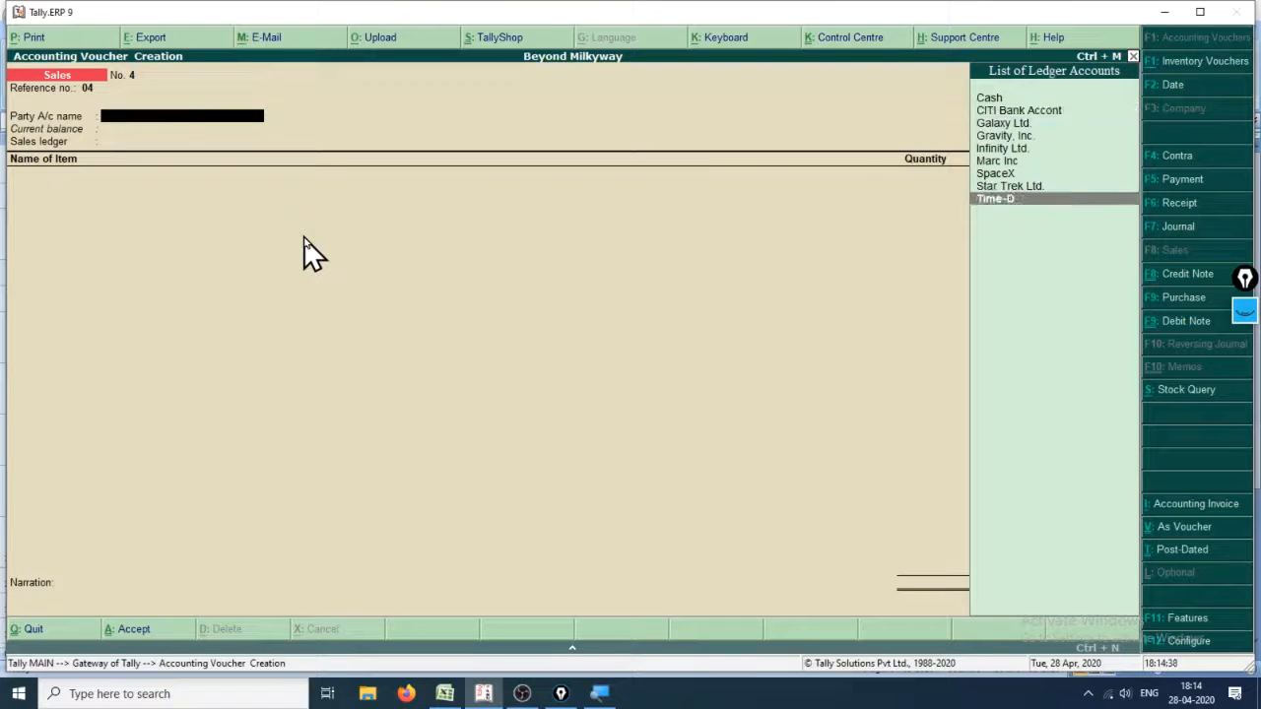
{"action": "key", "text": "Return"}
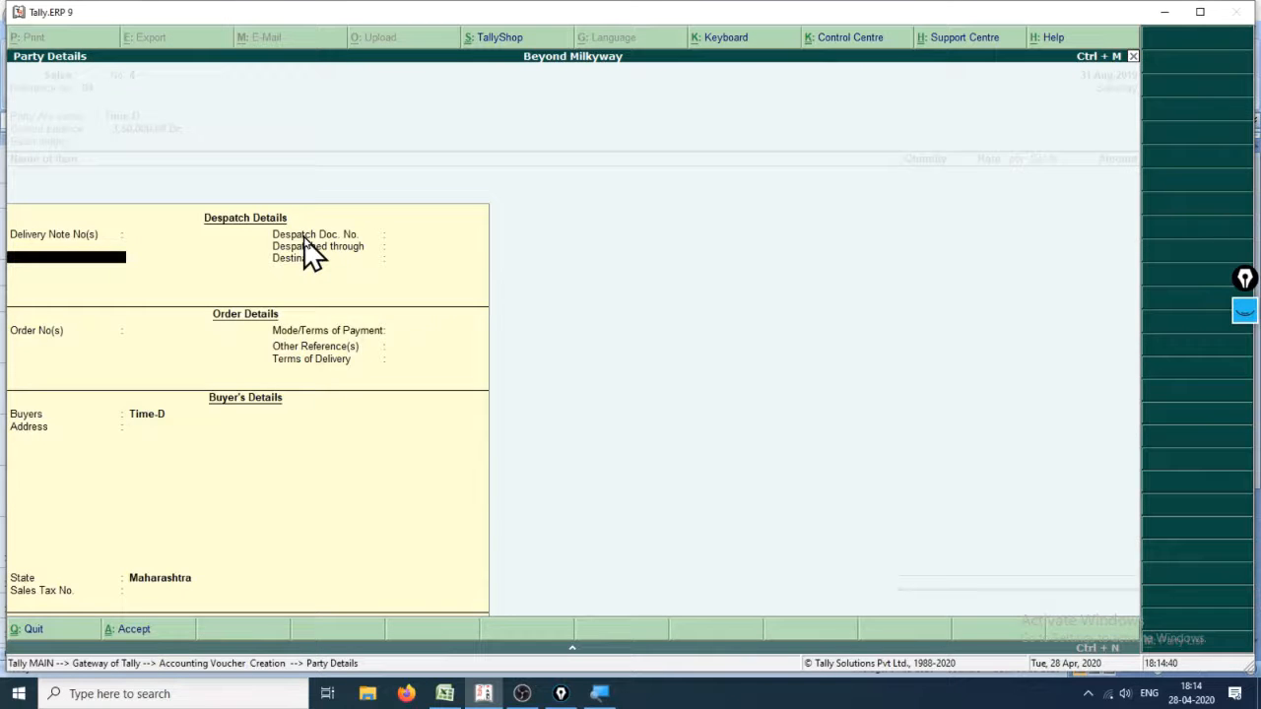
- Accept the party details with despatch and order fields blank and state Maharashtra, and choose Sales as the sales ledger
{"action": "key", "text": "Return"}
{"action": "key", "text": "Return"}
{"action": "key", "text": "Return"}
{"action": "key", "text": "Return"}
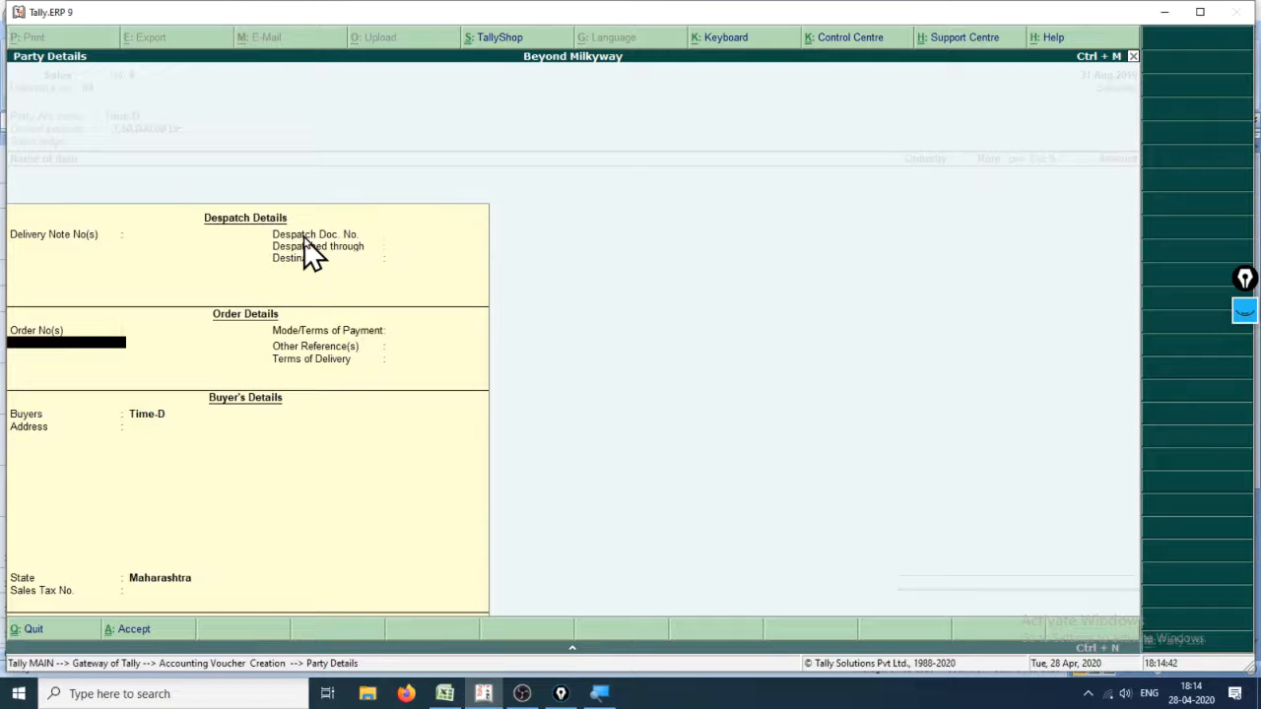
{"action": "key", "text": "Return"}
{"action": "key", "text": "Return"}
{"action": "key", "text": "Return"}
{"action": "key", "text": "Return"}
{"action": "key", "text": "Return"}
{"action": "key", "text": "Return"}
{"action": "key", "text": "Return"}
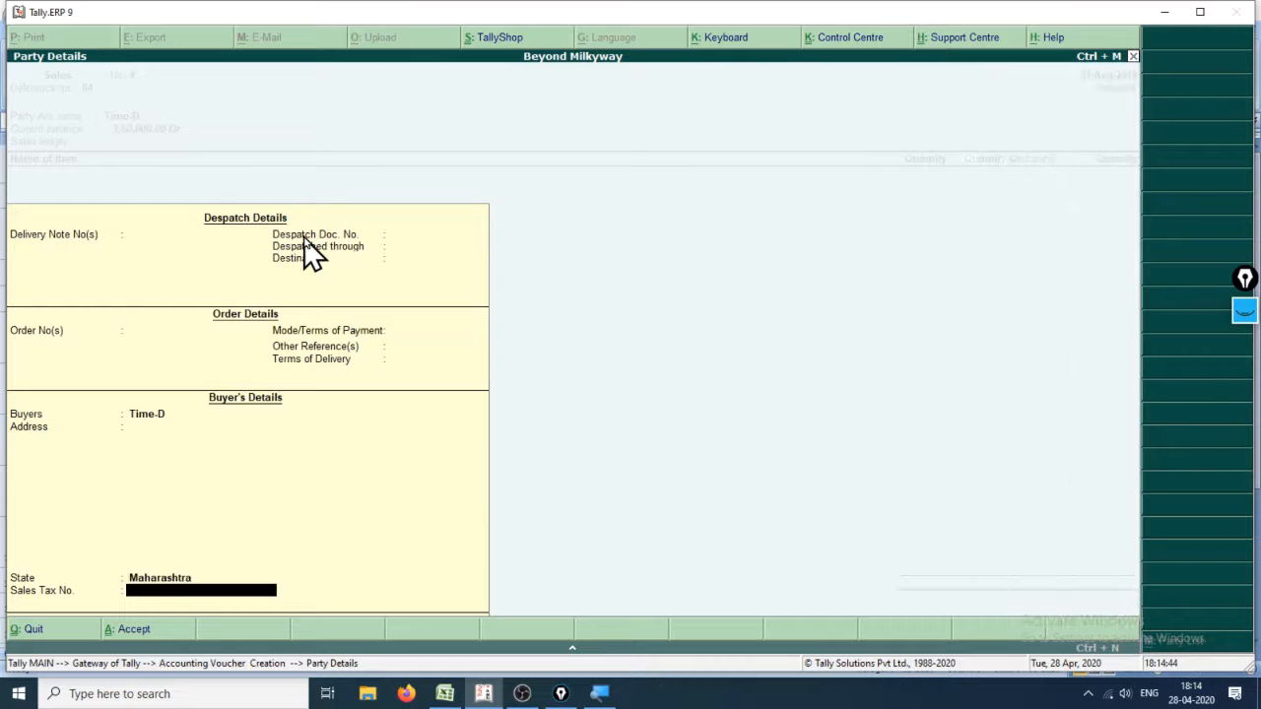
{"action": "key", "text": "Return"}
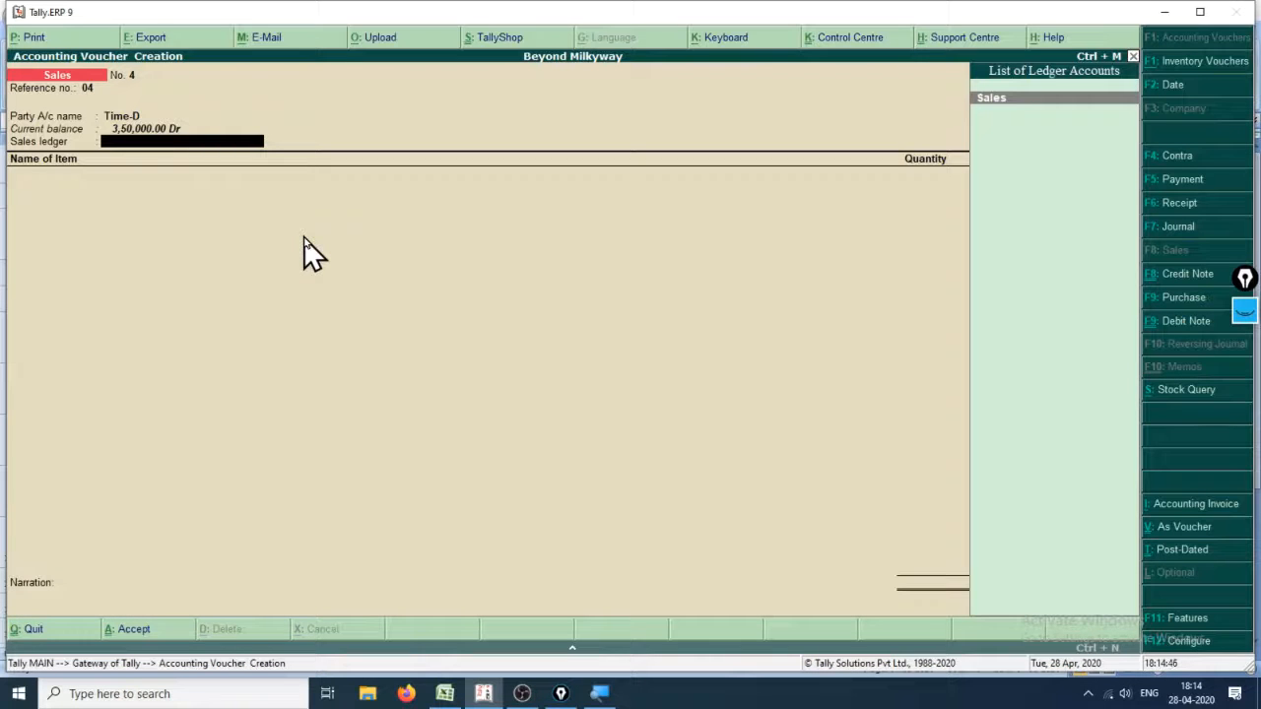
{"action": "key", "text": "Return"}
- Check the Time-D sale's date in the Excel Sales Book and try to set the voucher date to 1-3-2019
{"action": "key", "text": "F2"}
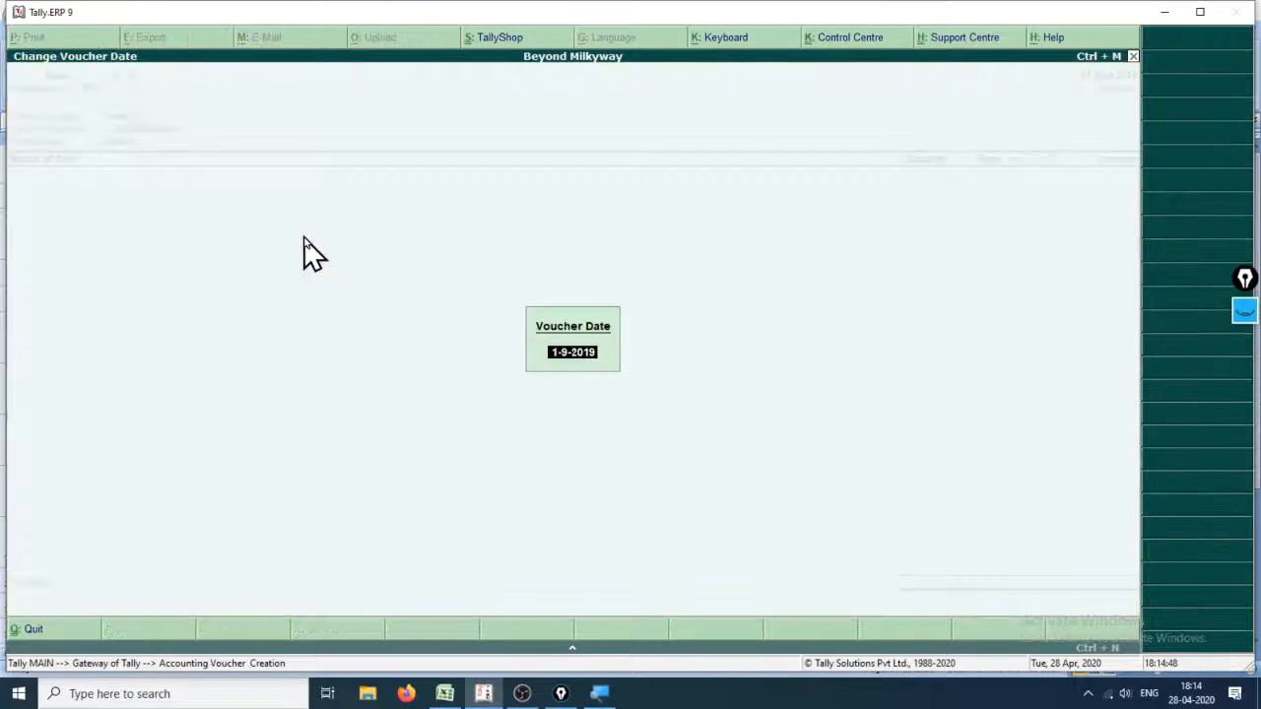
{"action": "key", "text": "alt+Tab"}
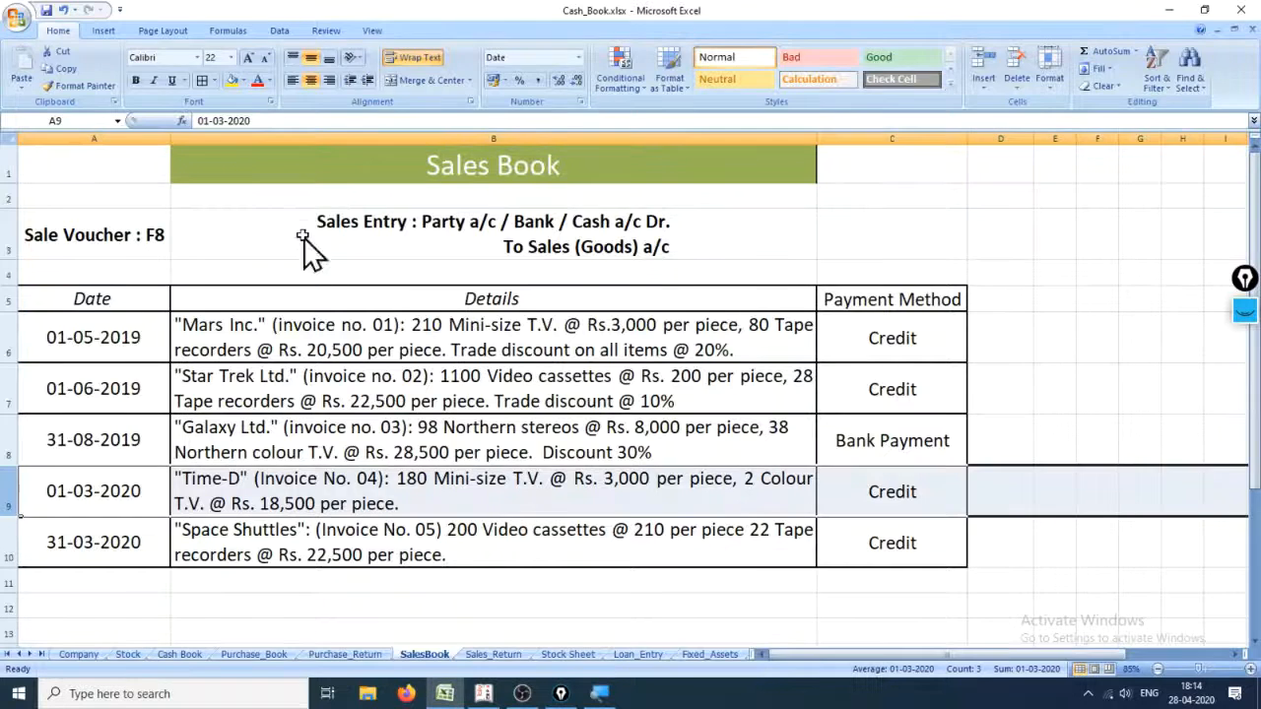
{"action": "key", "text": "alt+Tab"}
{"action": "type", "text": "1.3.19"}
{"action": "key", "text": "Return"}
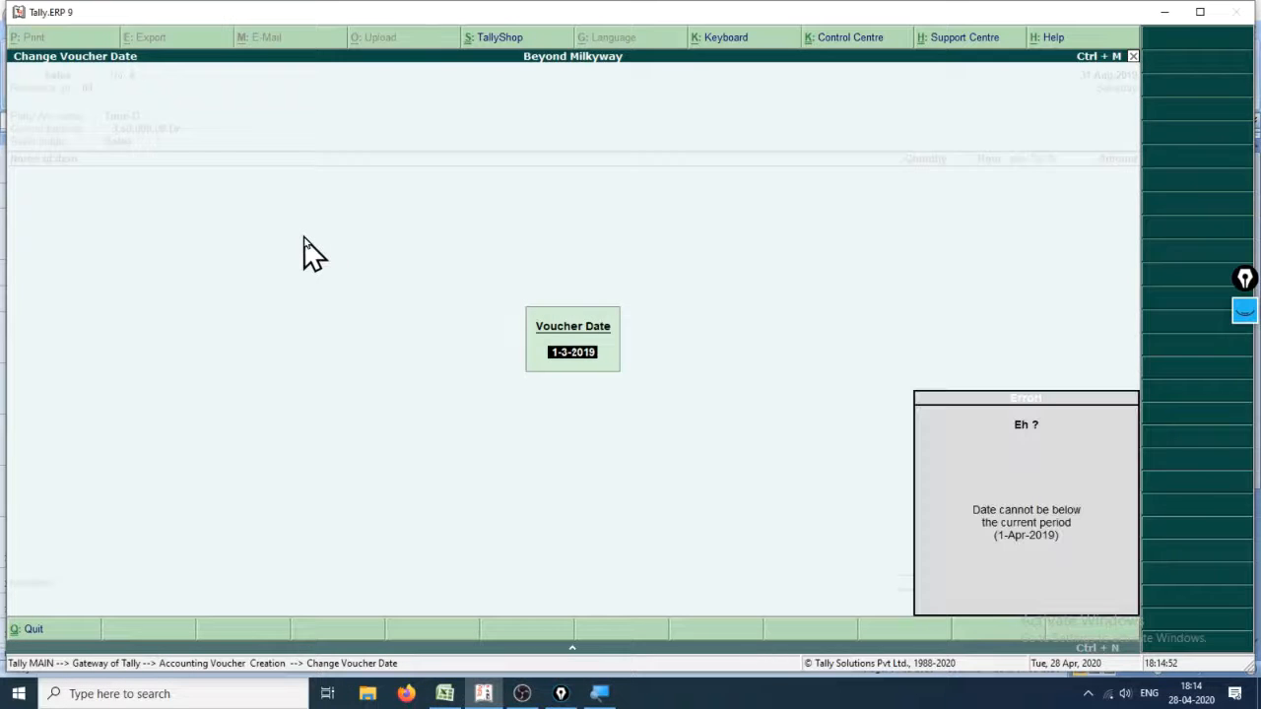
- Set the voucher date to 1-Mar-2020, matching the Time-D row in the Excel Sales Book
{"action": "key", "text": "alt+Tab"}
{"action": "key", "text": "alt+Tab"}
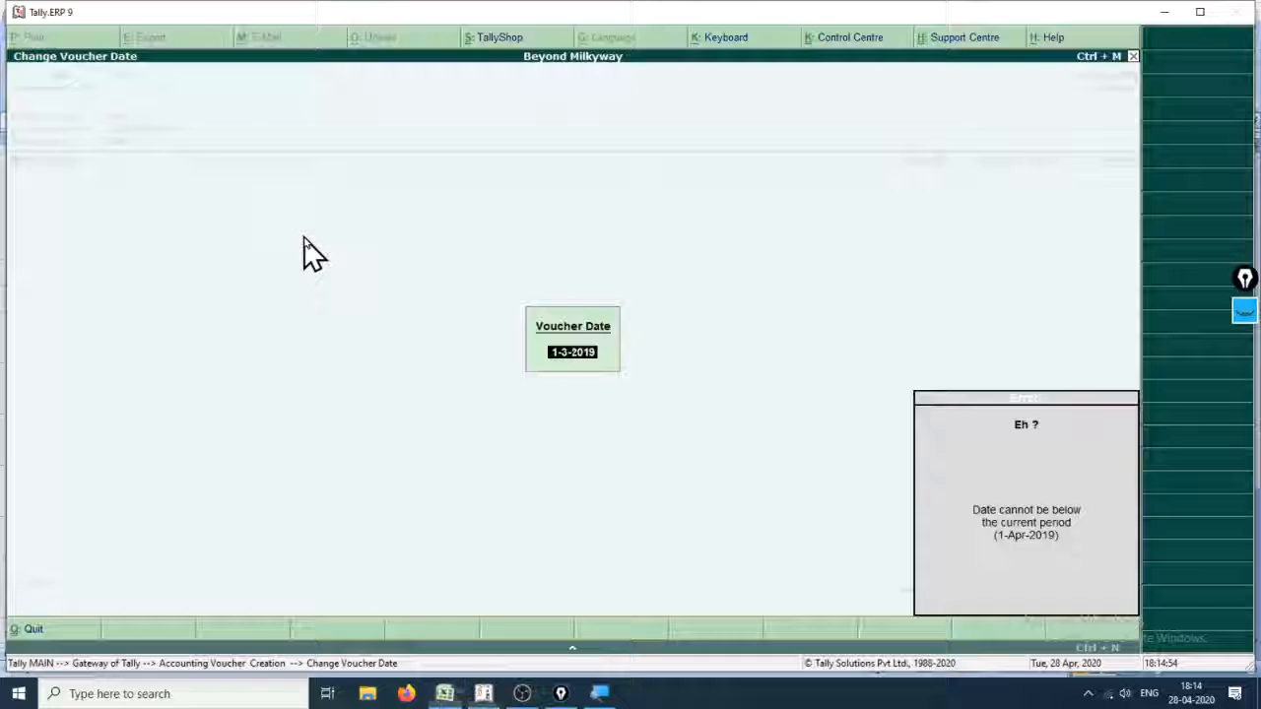
{"action": "type", "text": "1.3"}
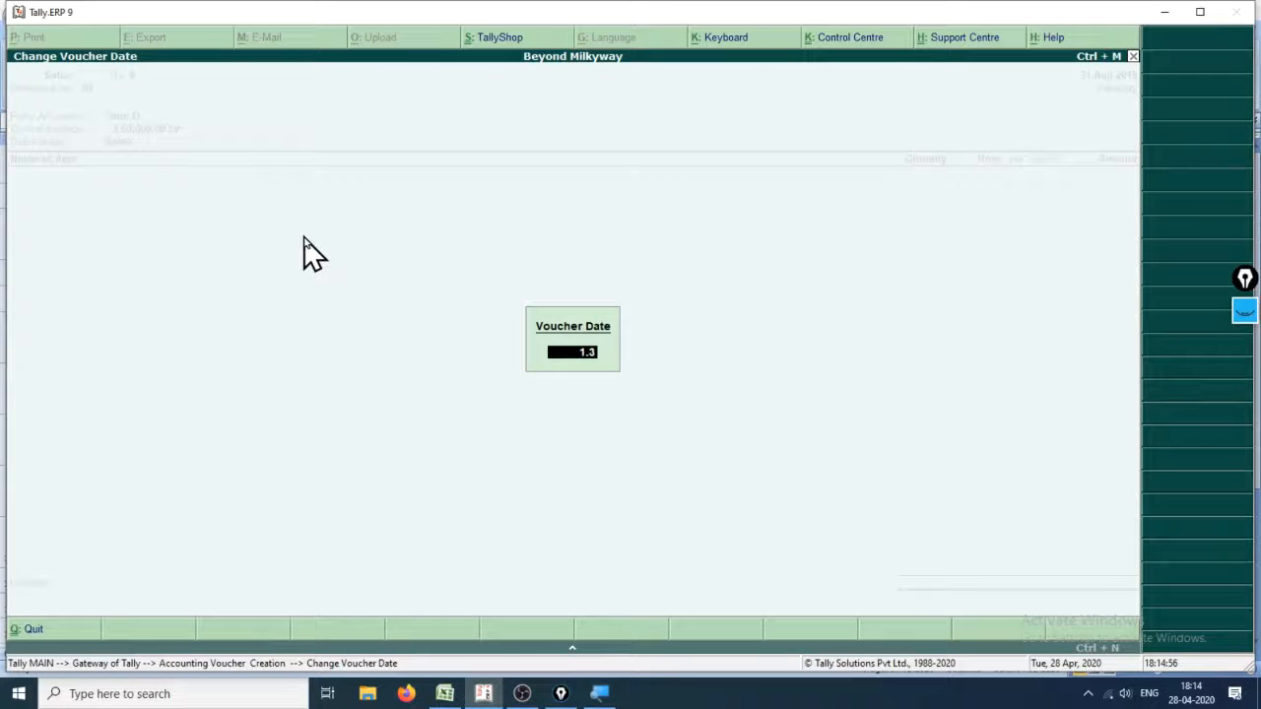
{"action": "type", "text": ".20"}
{"action": "key", "text": "Return"}
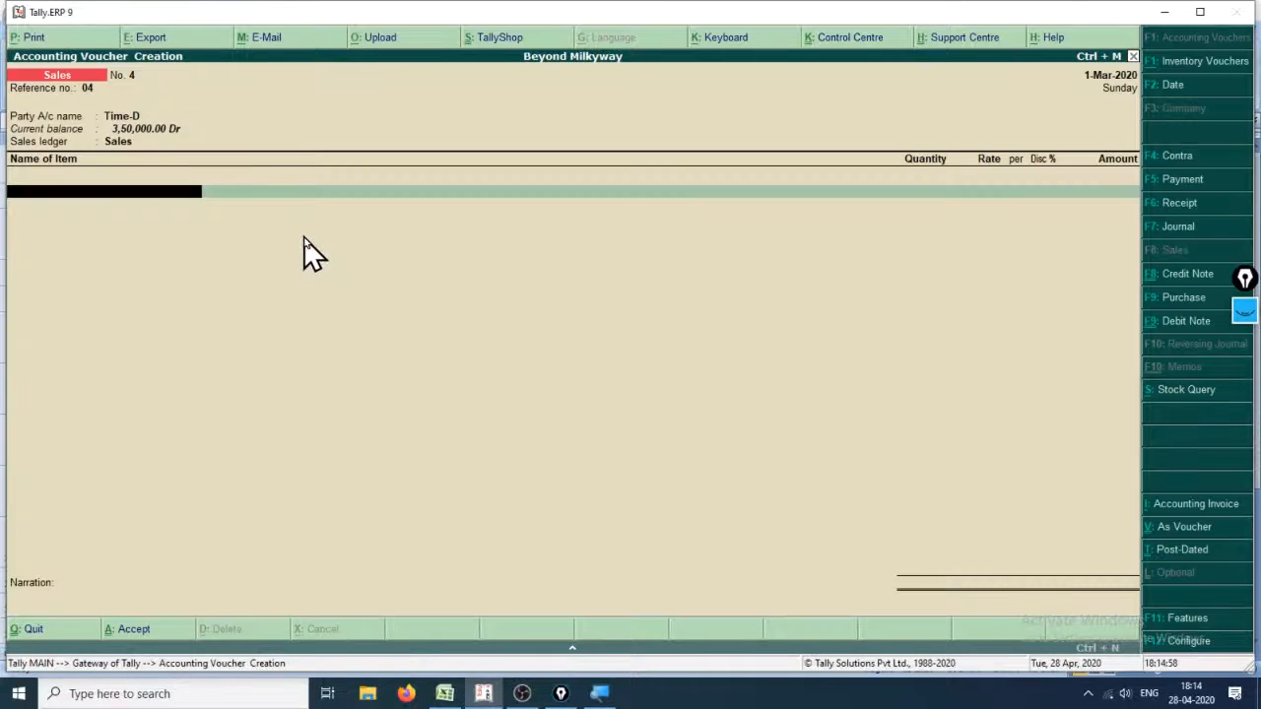
- Look up the Time-D items in the Excel Sales Book and add Mini Size T.V. from godown SriHarikota as the first item
{"action": "key", "text": "alt+Tab"}
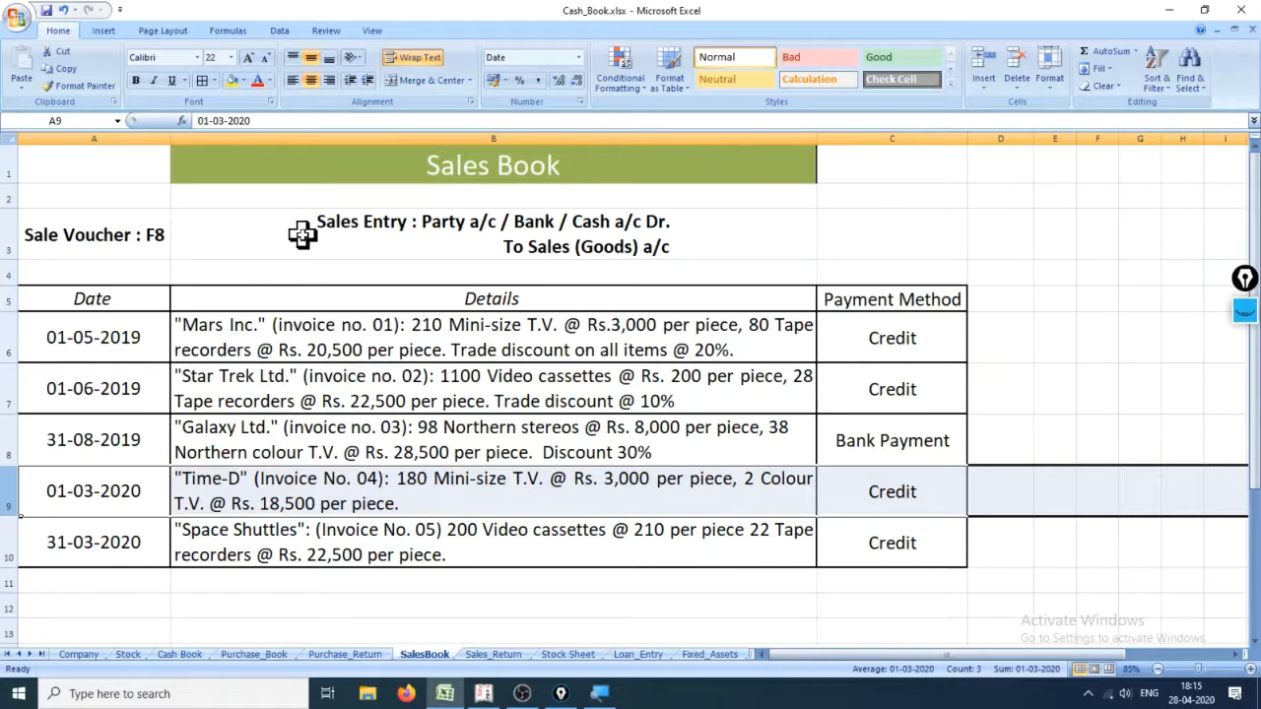
{"action": "key", "text": "alt+Tab"}
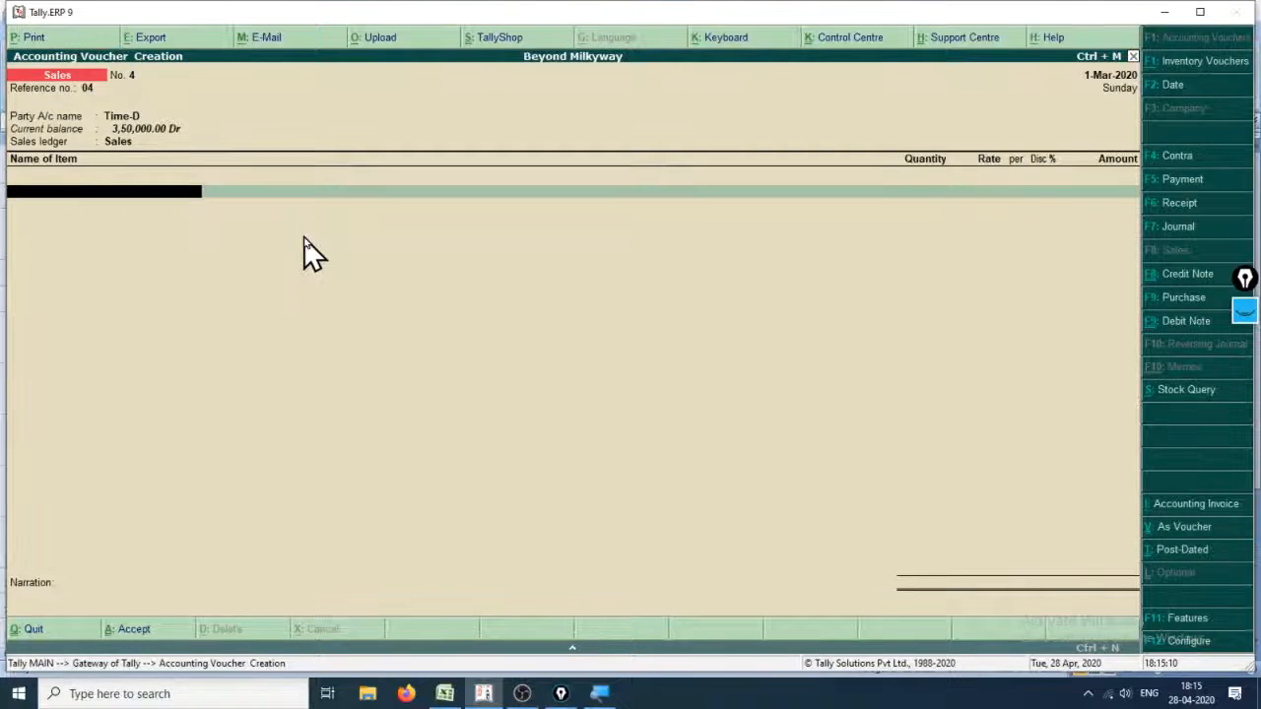
{"action": "type", "text": "Mini"}
{"action": "key", "text": "Return"}
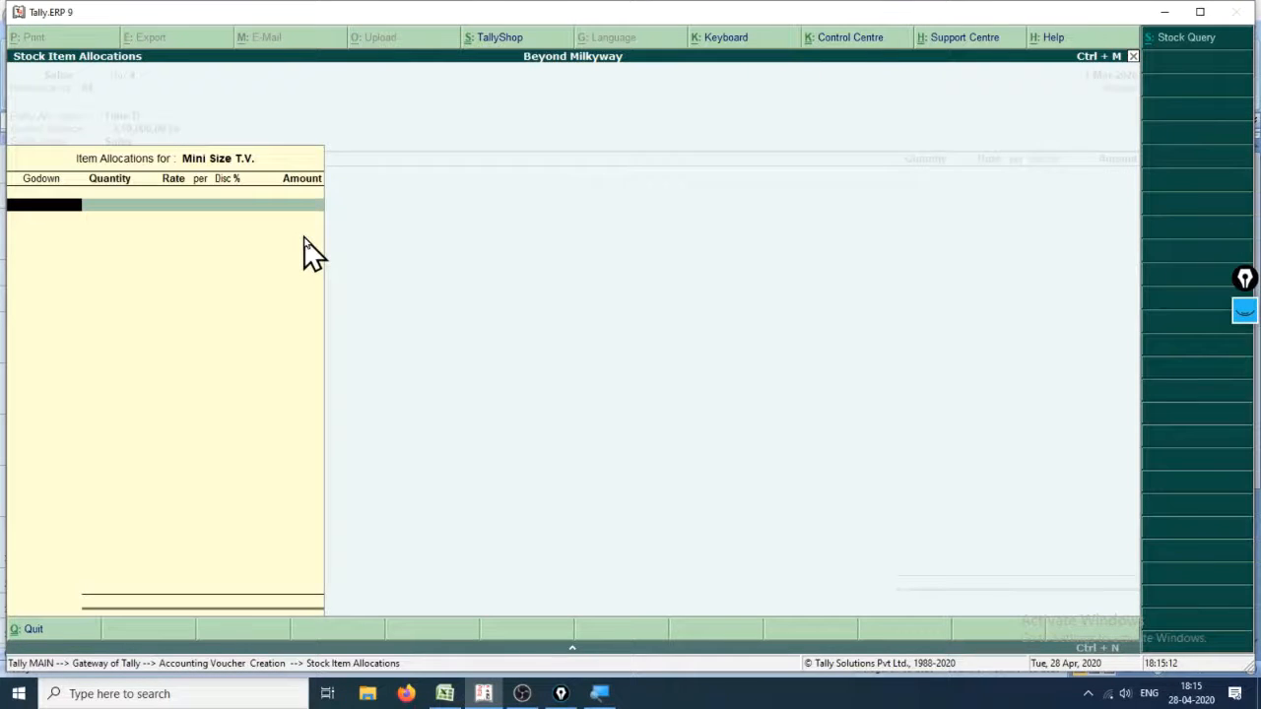
{"action": "key", "text": "Return"}
- Enter 180 Pcs. of Mini Size T.V. at rate 3,000 without discount, checking the Excel Sales Book, and complete the item line
{"action": "key", "text": "alt+Tab"}
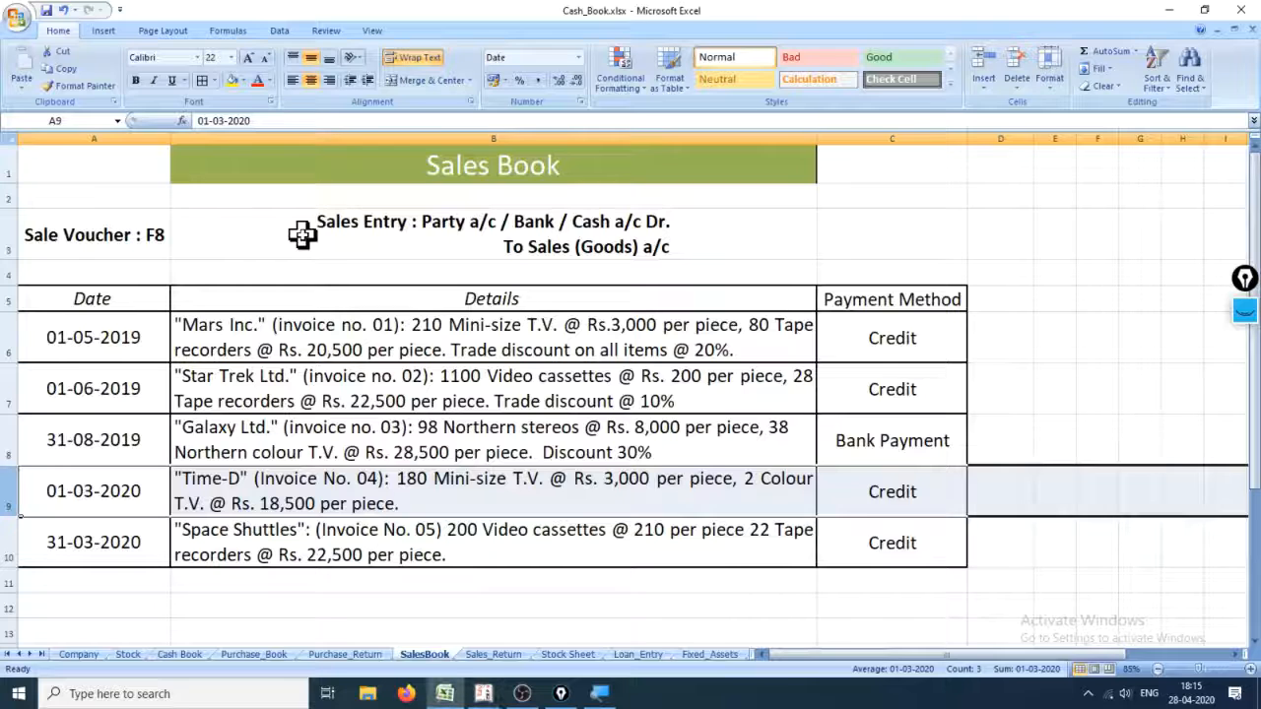
{"action": "key", "text": "alt+Tab"}
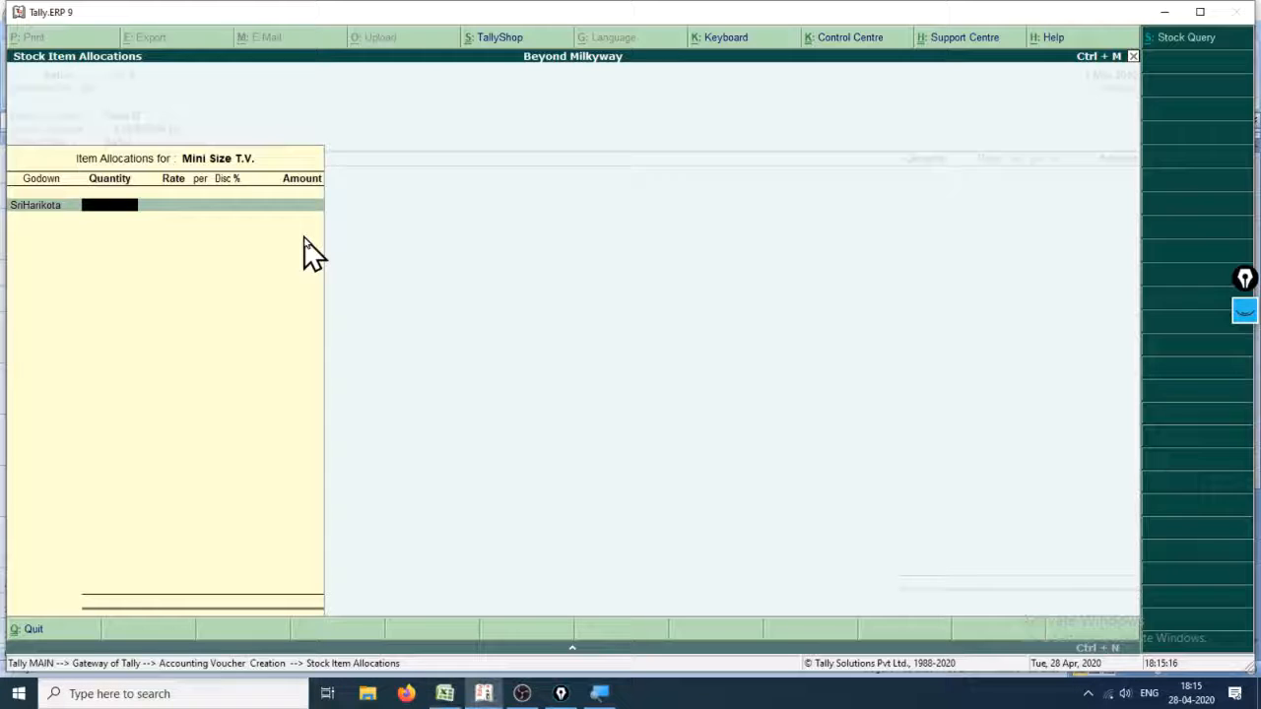
{"action": "type", "text": "180"}
{"action": "key", "text": "Return"}
{"action": "type", "text": "3000"}
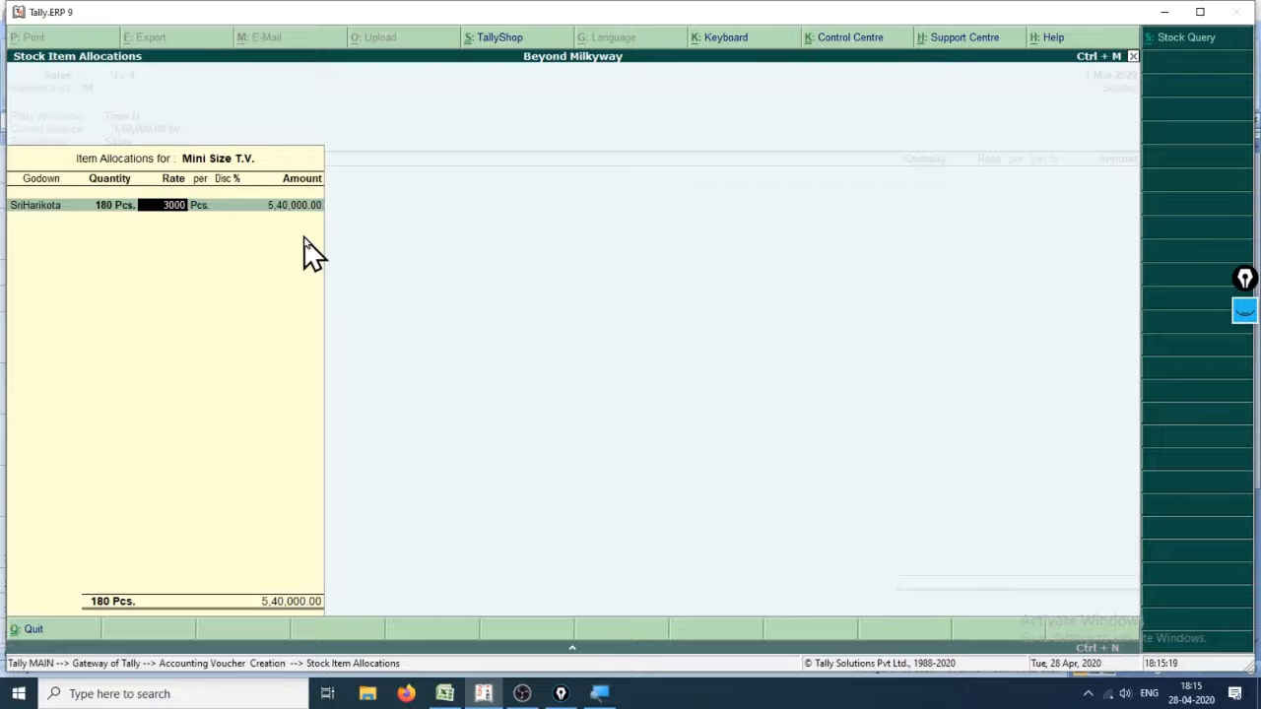
{"action": "key", "text": "Return"}
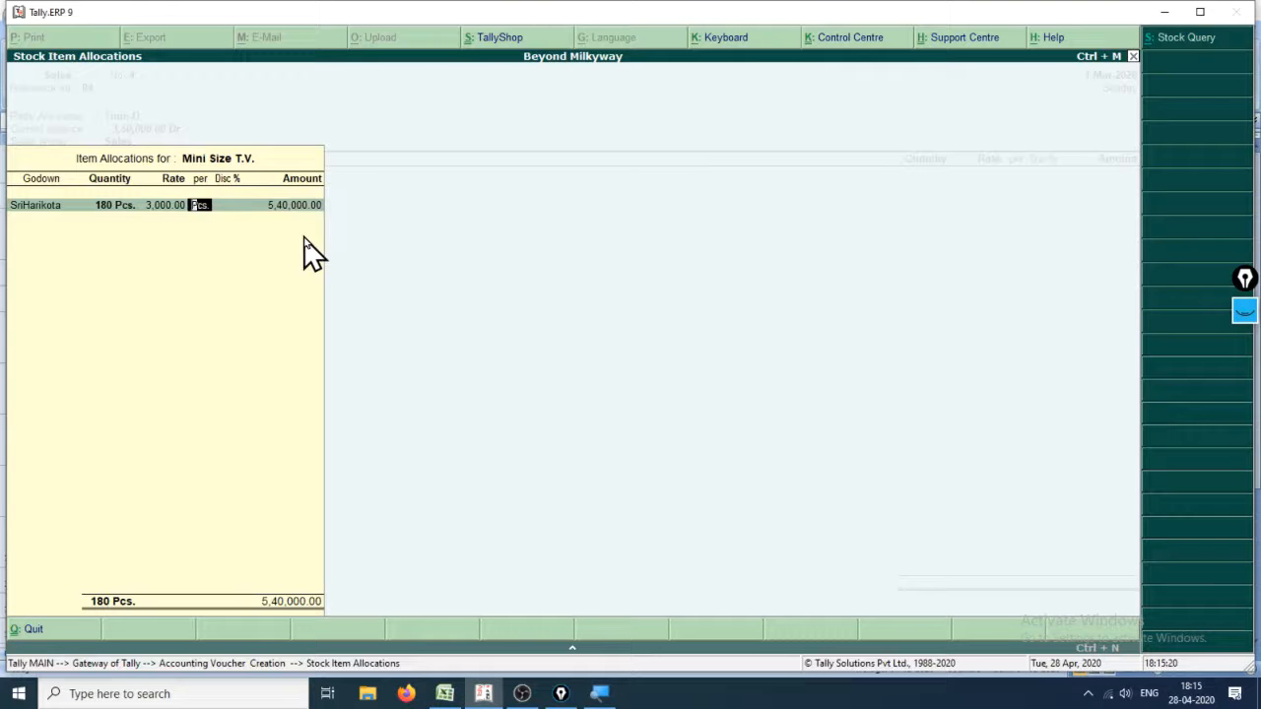
{"action": "key", "text": "Return"}
{"action": "key", "text": "alt+Tab"}
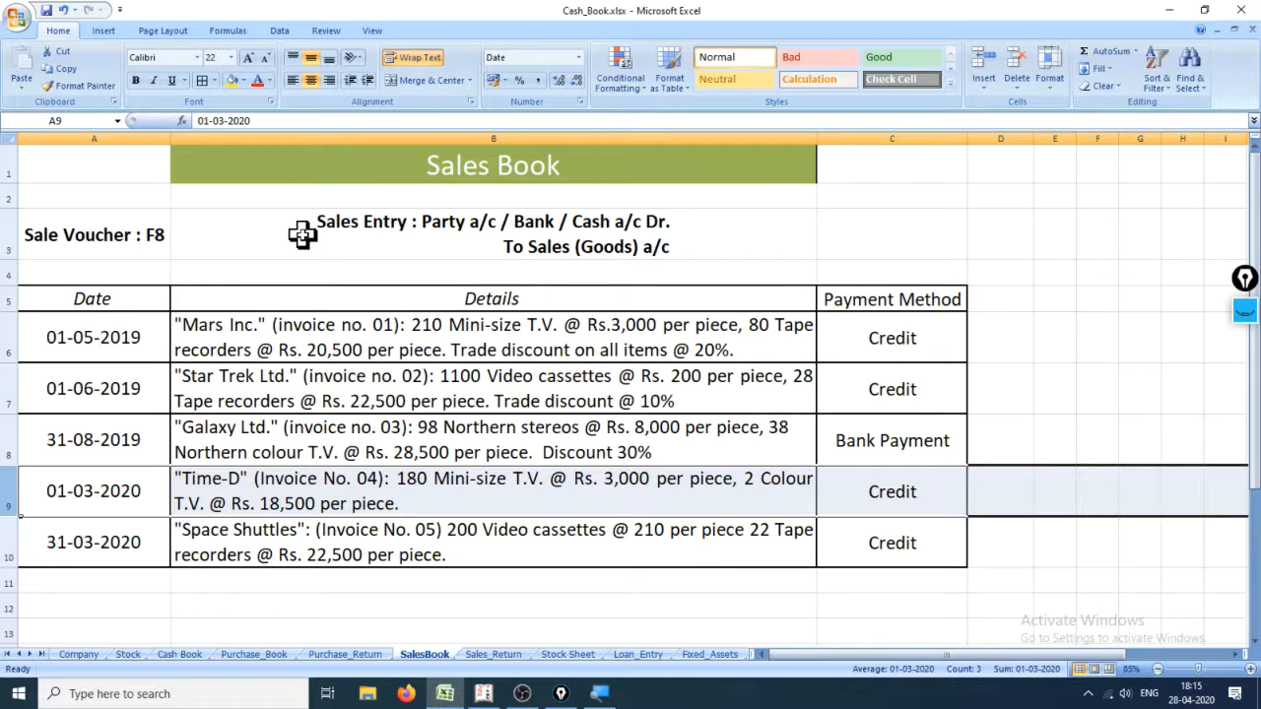
{"action": "key", "text": "alt+Tab"}
{"action": "key", "text": "Return"}
{"action": "key", "text": "Return"}
{"action": "key", "text": "Return"}
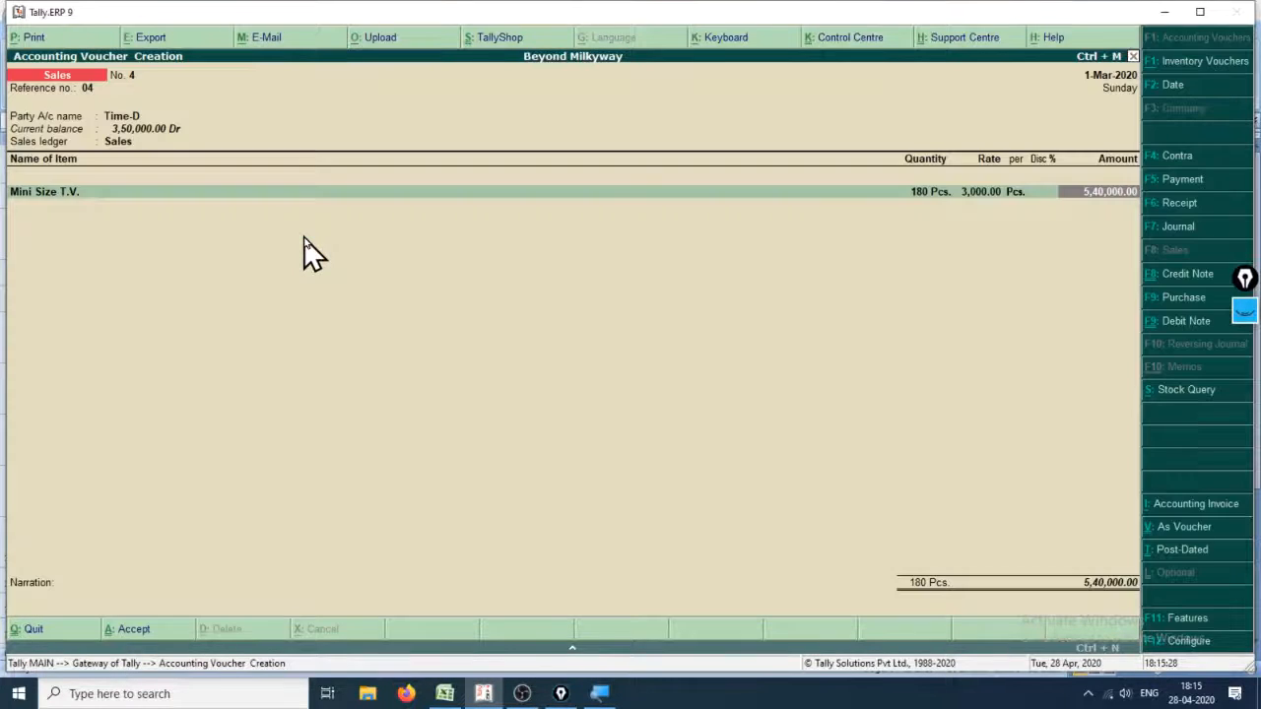
{"action": "key", "text": "Return"}
- Check the Time-D sale's second item in the Excel Sales Book and add Northern Color T.V. from godown SriHarikota
{"action": "key", "text": "alt+Tab"}
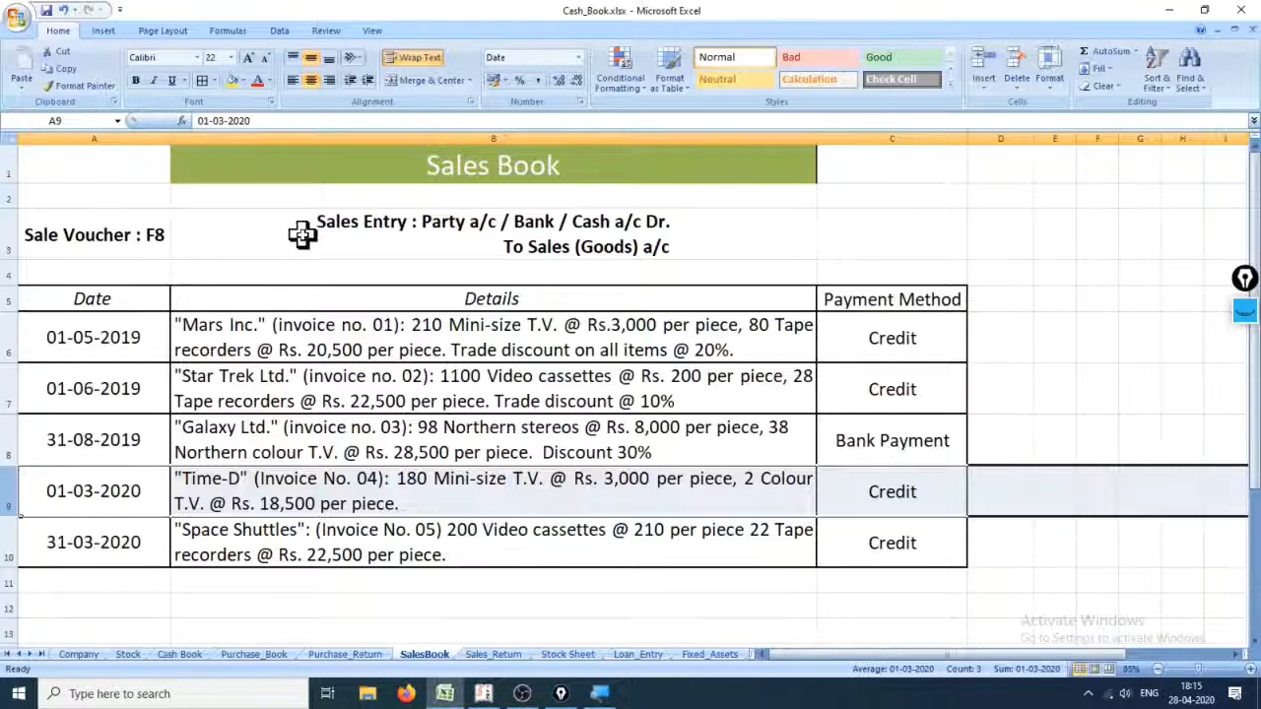
{"action": "key", "text": "alt+Tab"}
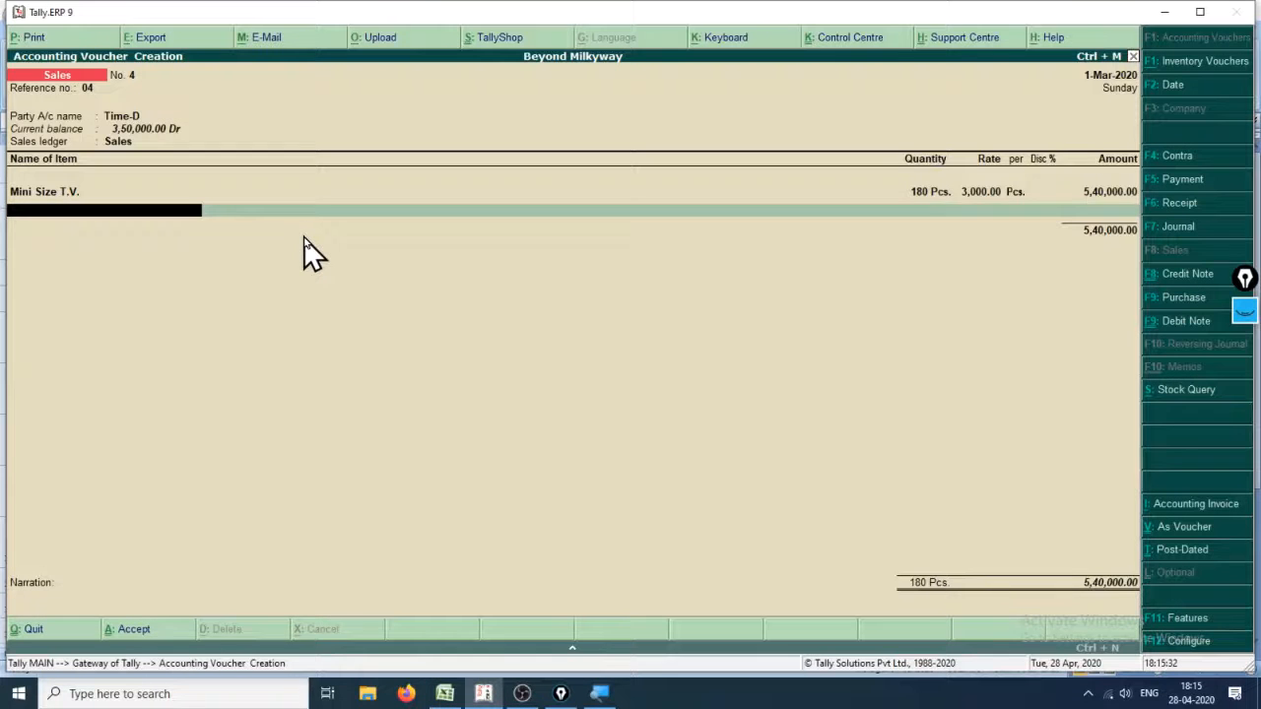
{"action": "type", "text": "Co"}
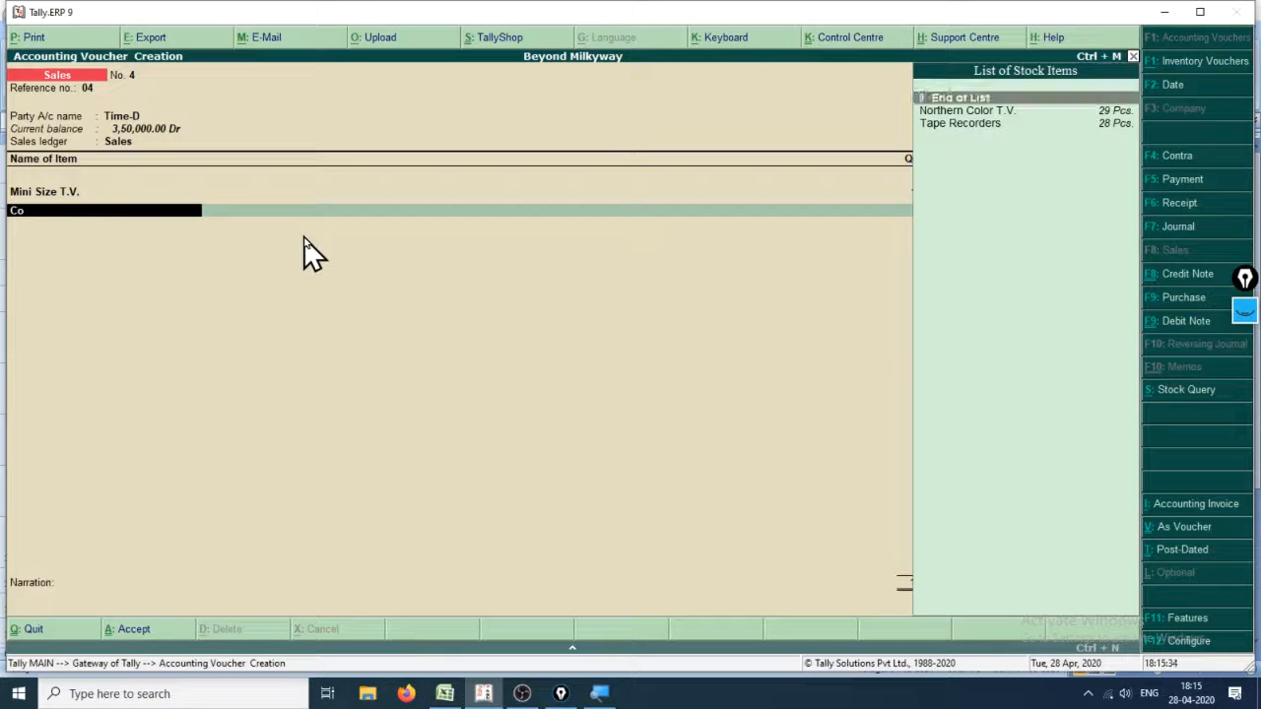
{"action": "key", "text": "alt+Tab"}
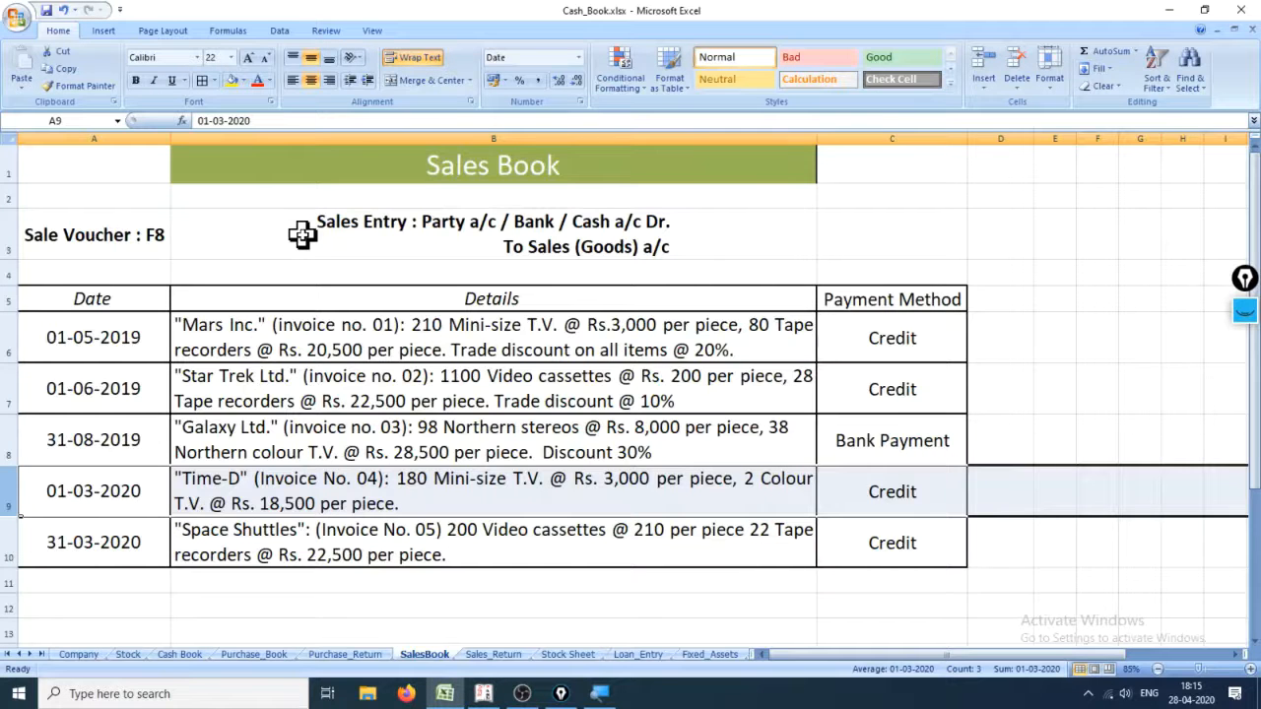
{"action": "key", "text": "alt+Tab"}
{"action": "key", "text": "Down"}
{"action": "key", "text": "Return"}
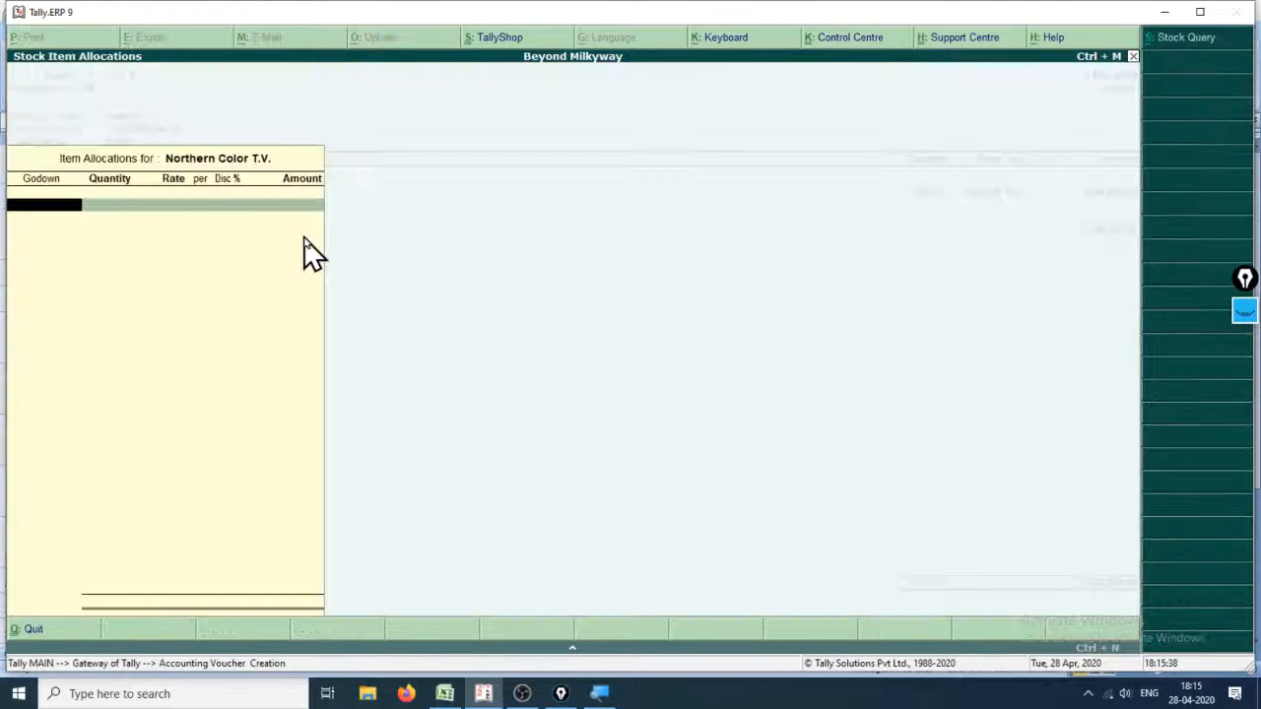
{"action": "type", "text": "s"}
{"action": "key", "text": "Return"}
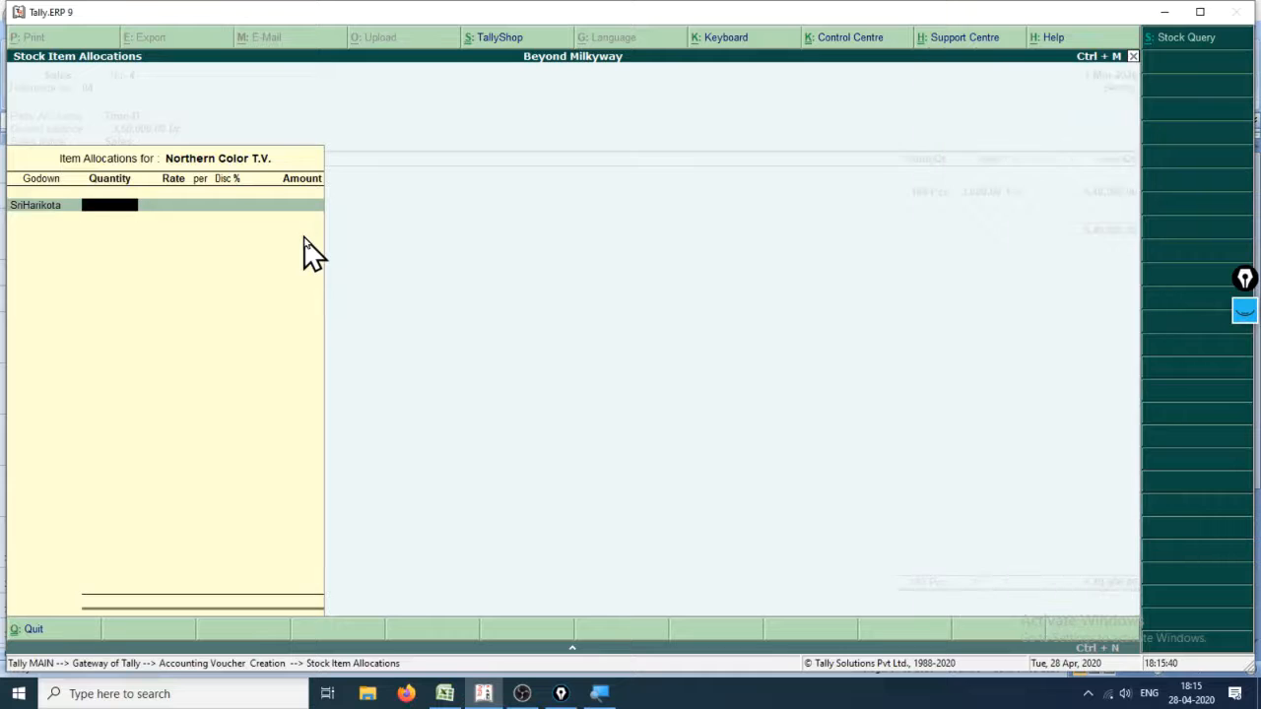
- Enter 2 Pcs. of Northern Color T.V. and check the selling rate in the Excel workbook's purchase and sales sheets
{"action": "type", "text": "2"}
{"action": "key", "text": "Return"}
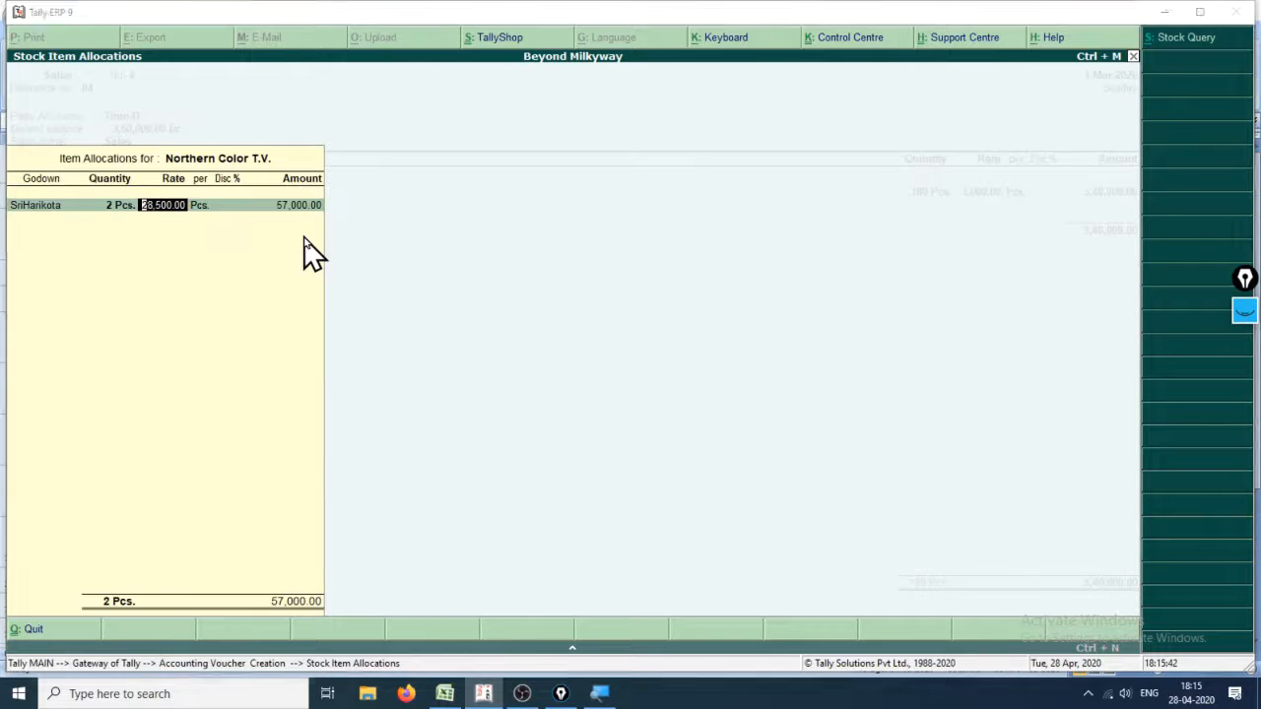
{"action": "key", "text": "alt+Tab"}
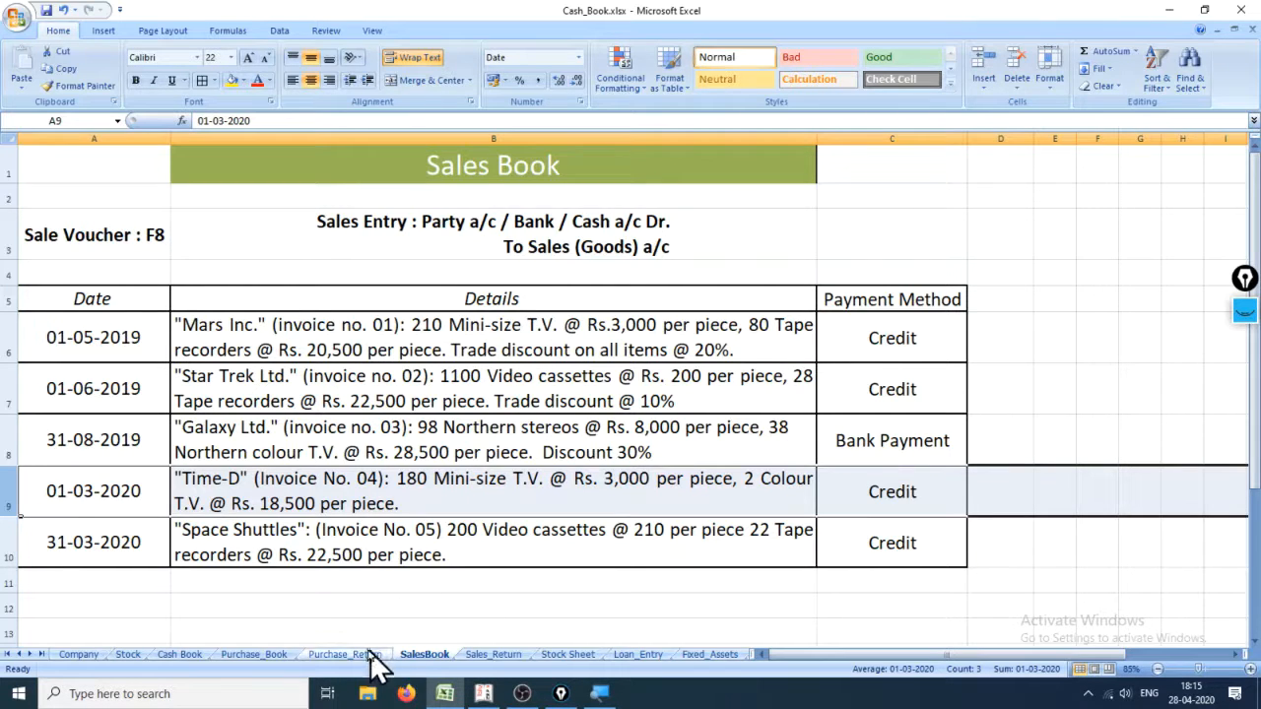
{"action": "left_click", "coordinate": [264, 655]}
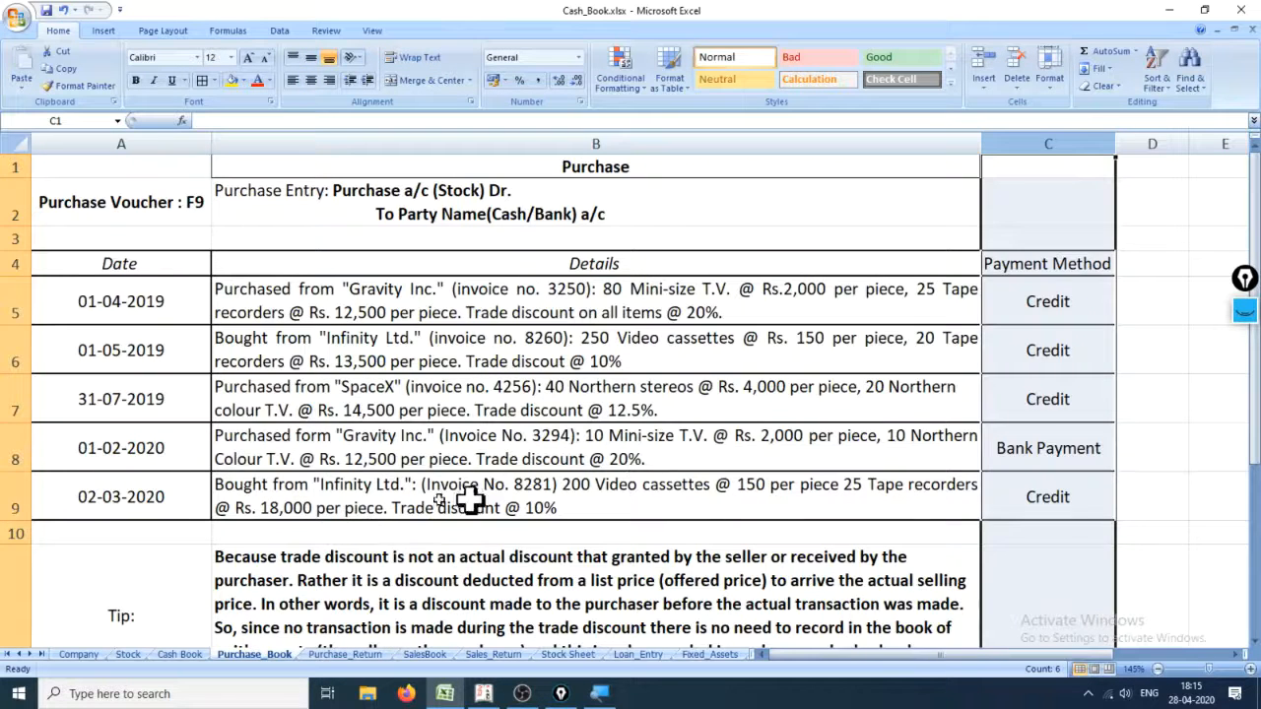
{"action": "left_click", "coordinate": [426, 655]}
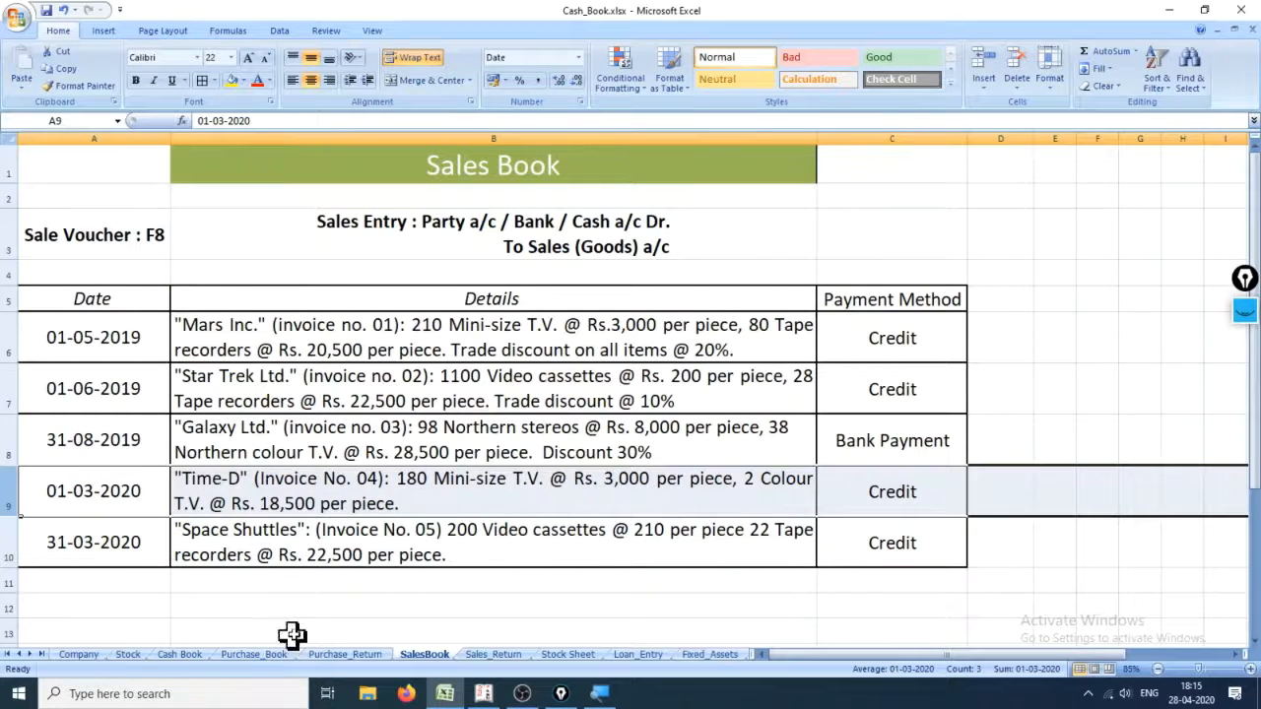
{"action": "key", "text": "alt+Tab"}
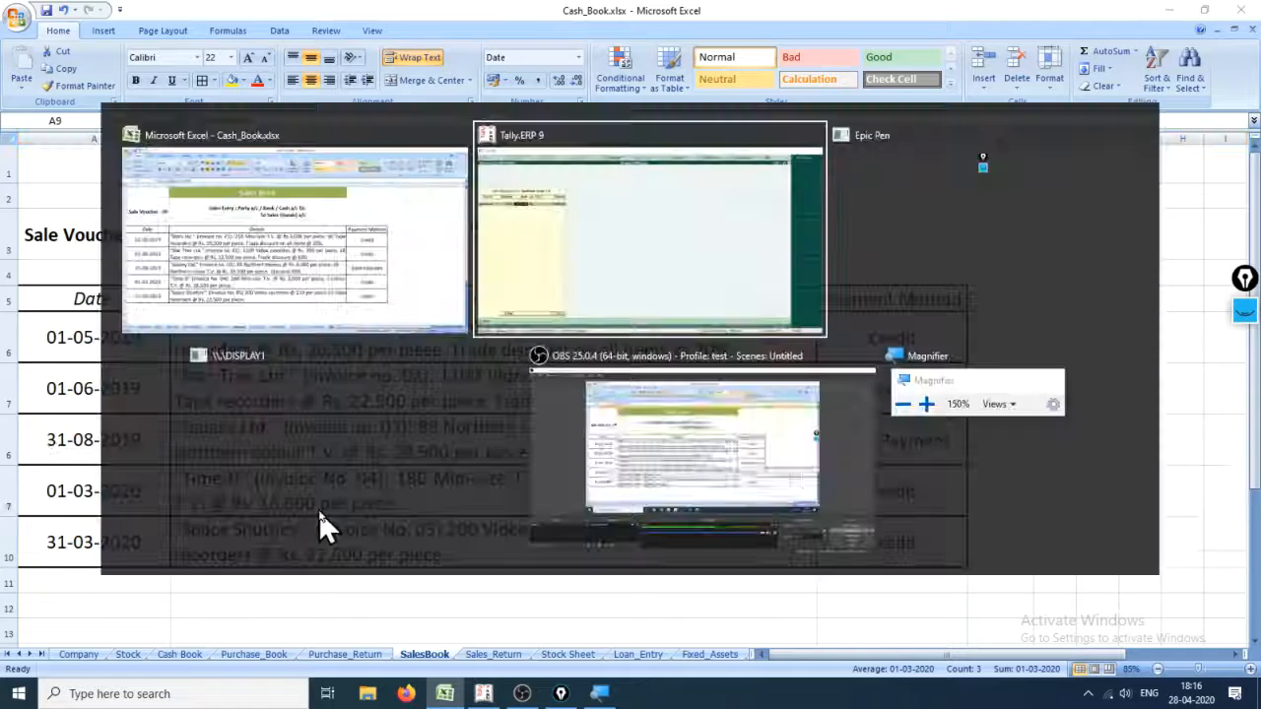
- Set the Northern Color T.V. rate to 18,500 without discount and complete the item line
{"action": "type", "text": "185"}
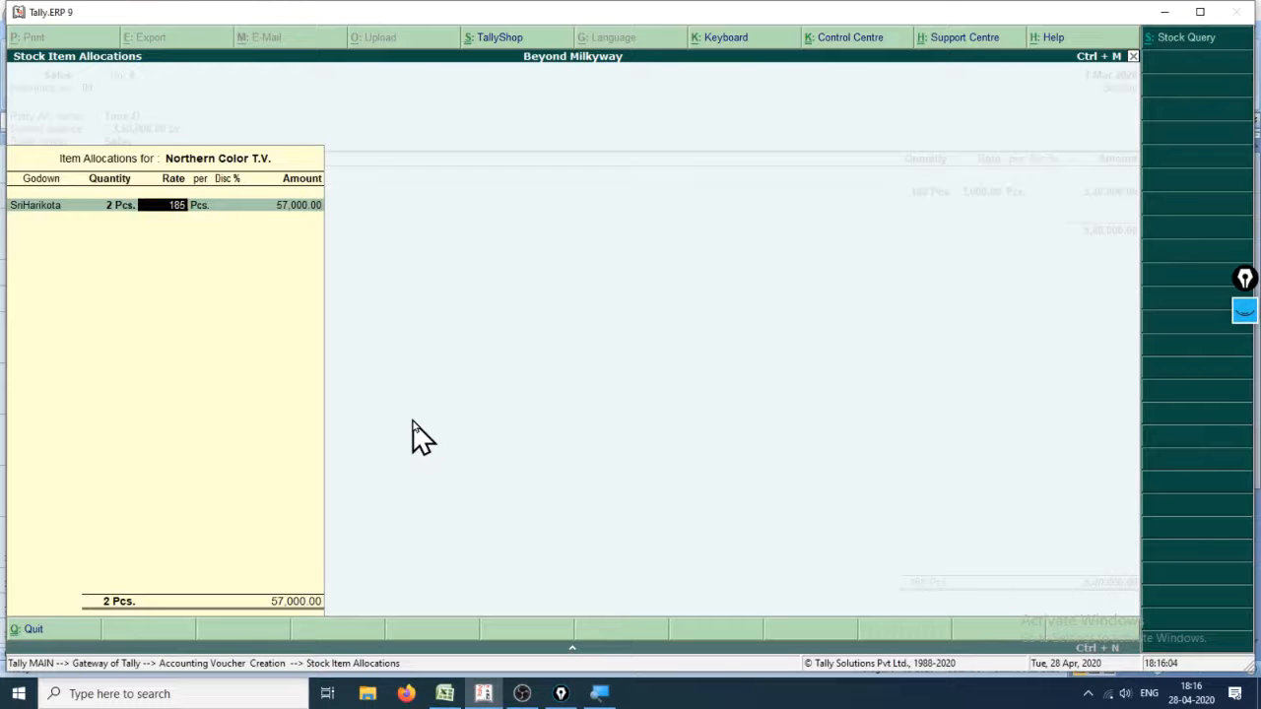
{"action": "key", "text": "Return"}
{"action": "key", "text": "Return"}
{"action": "key", "text": "Return"}
{"action": "key", "text": "Return"}
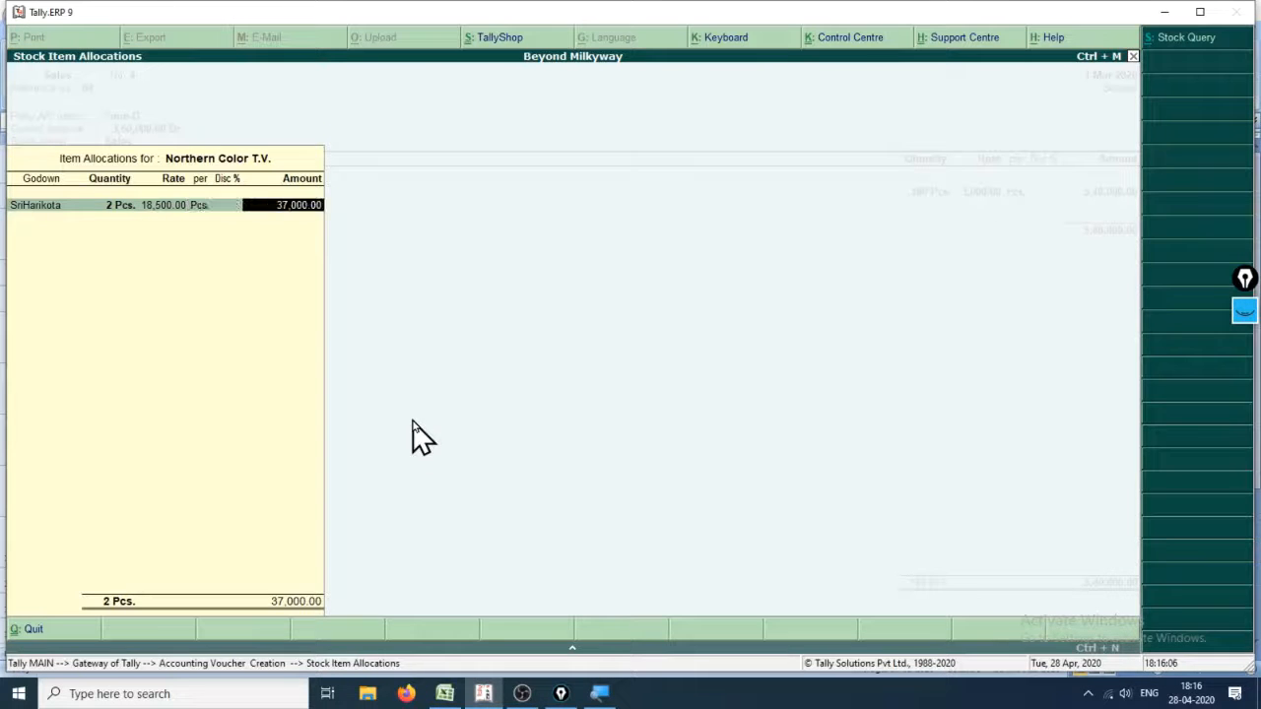
{"action": "key", "text": "Return"}
{"action": "key", "text": "Return"}
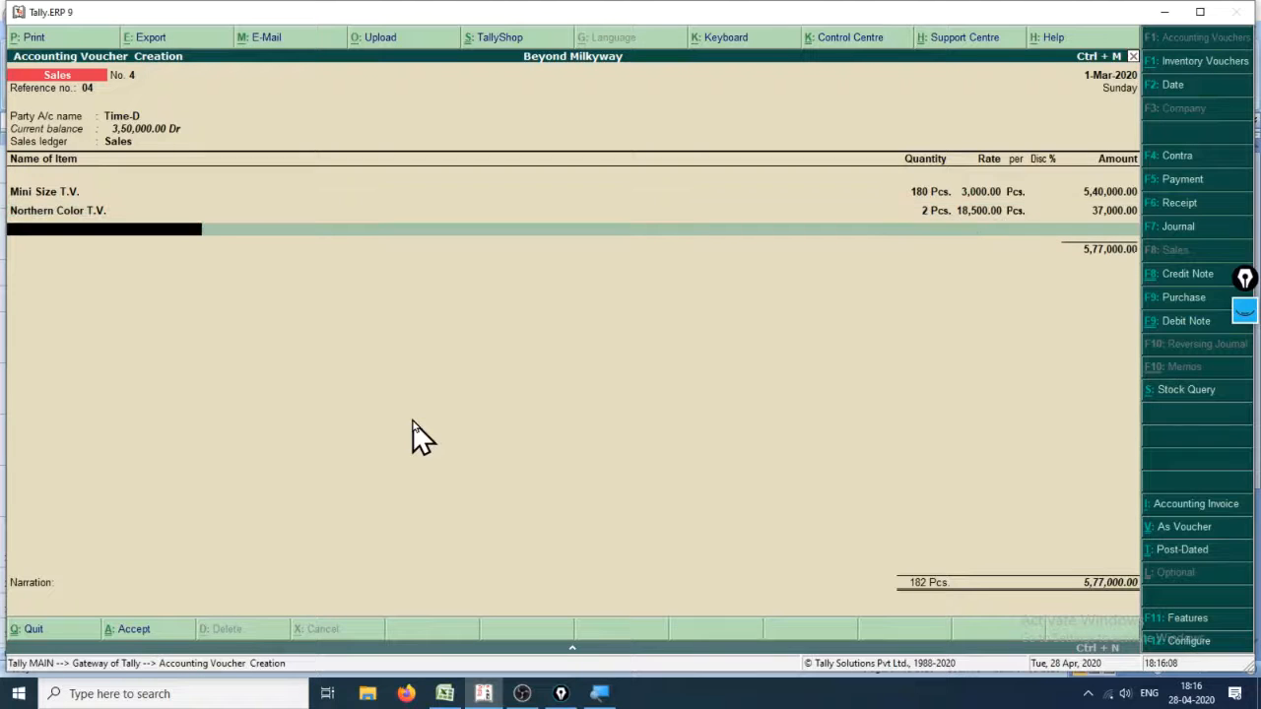
- Recheck the Time-D row in the Excel Sales Book, end the item list with narration Sales, and save the voucher
{"action": "key", "text": "alt+Tab"}
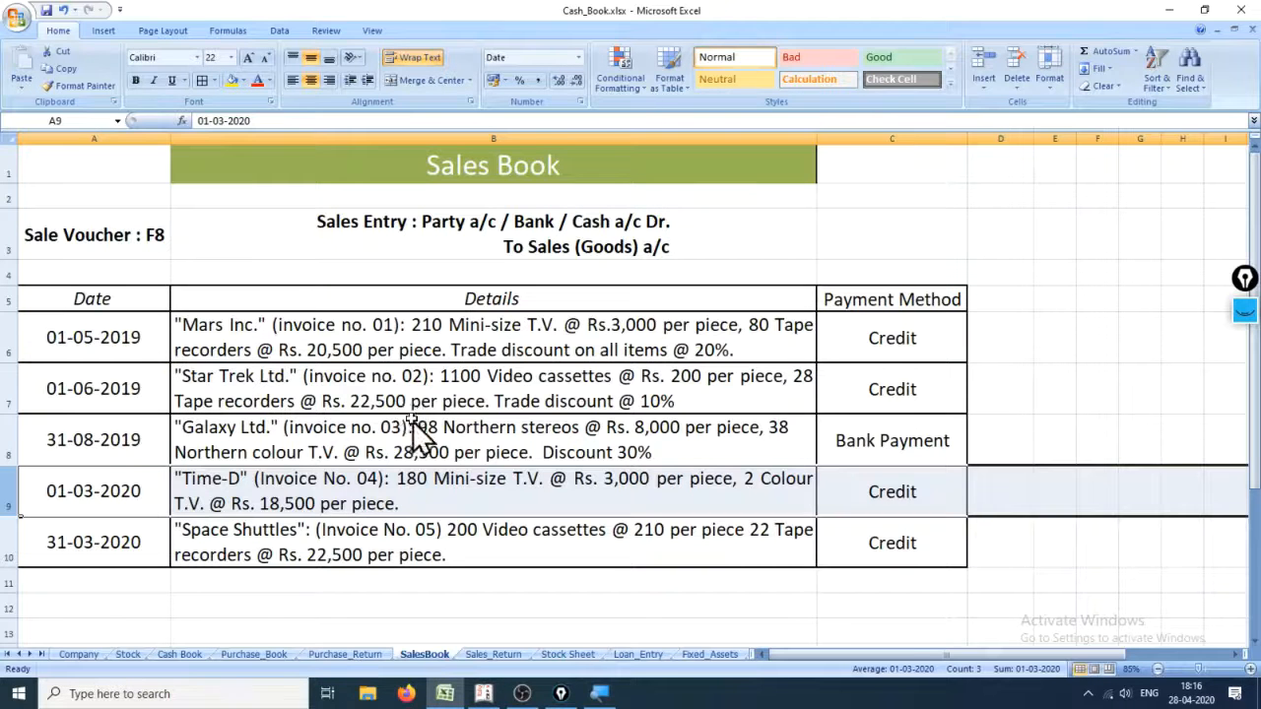
{"action": "key", "text": "alt+Tab"}
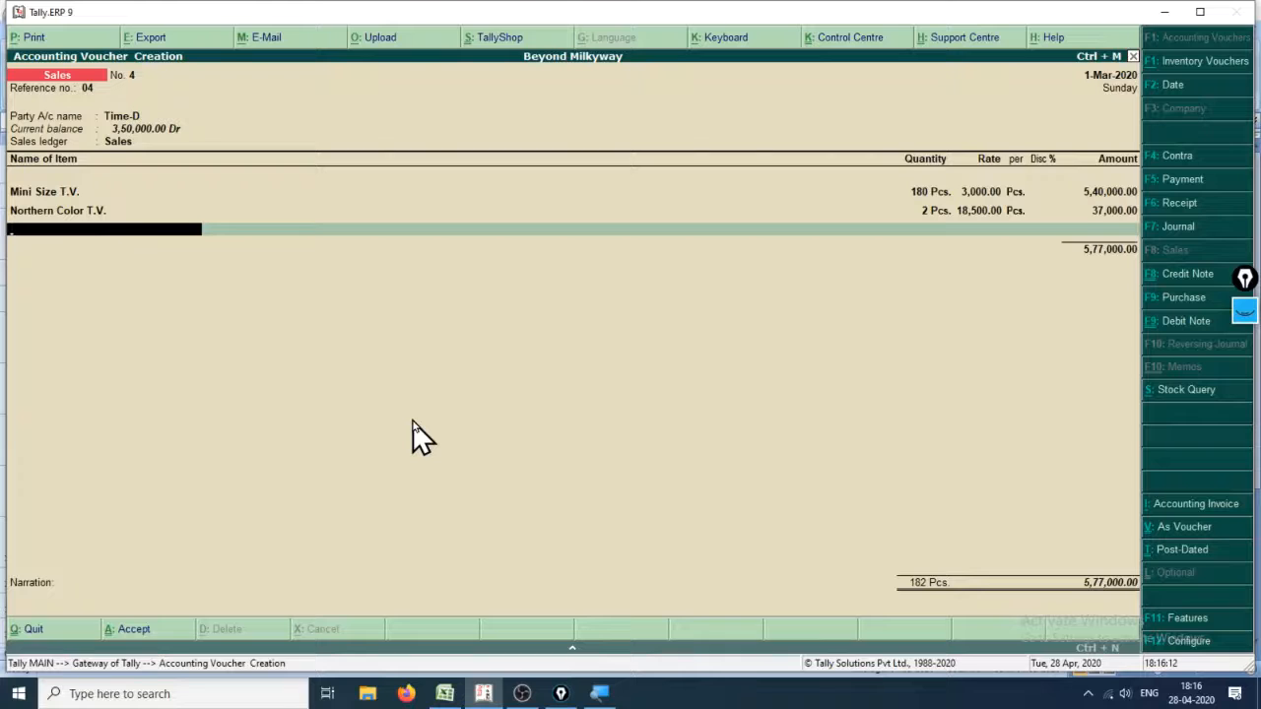
{"action": "key", "text": "Return"}
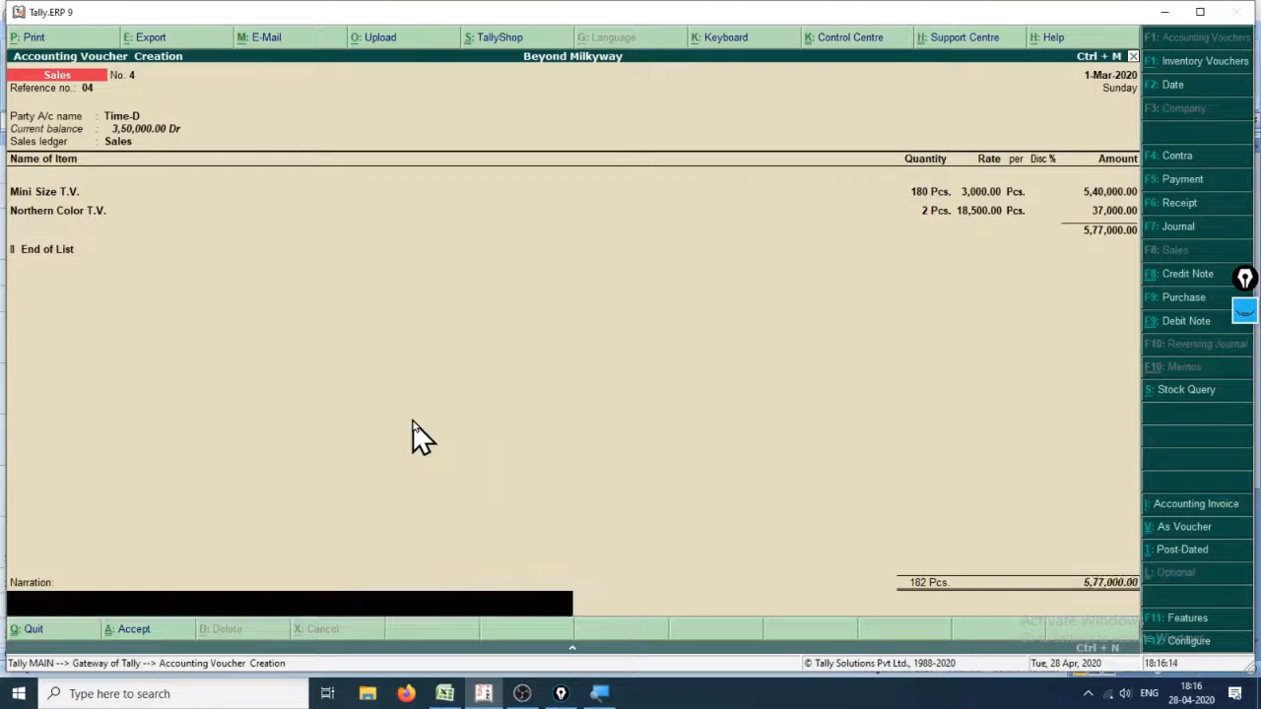
{"action": "key", "text": "Return"}
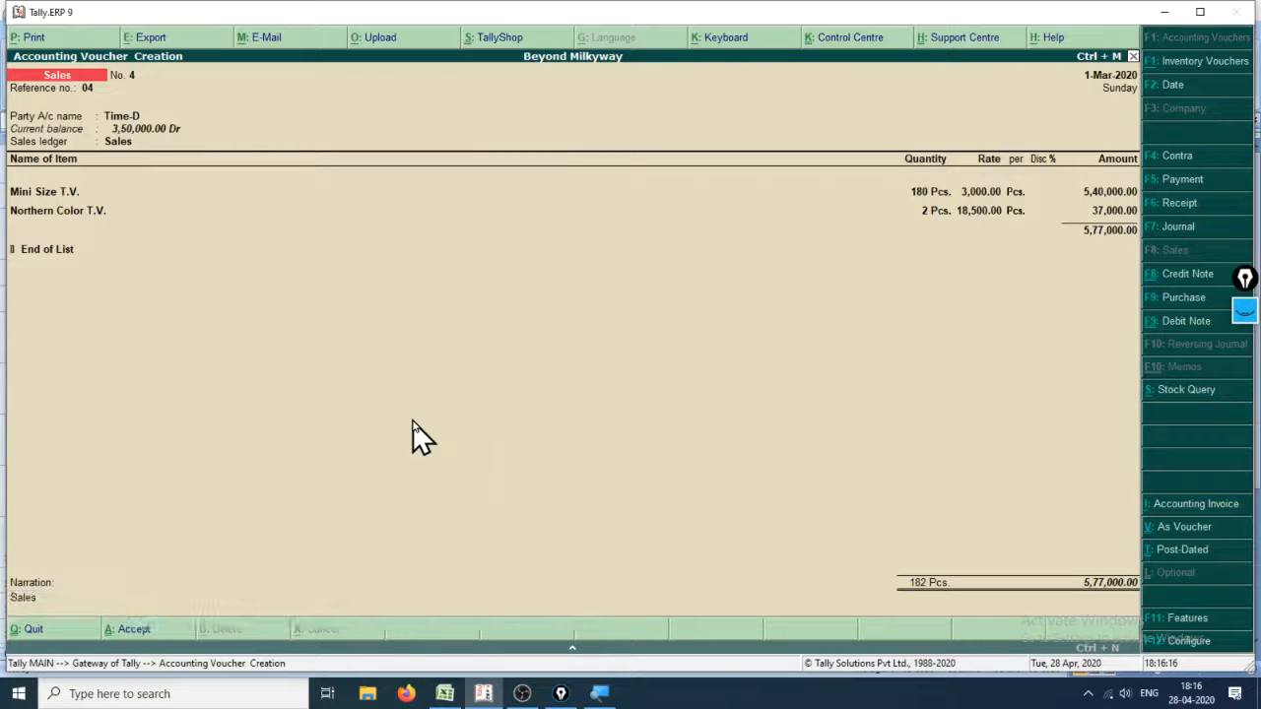
{"action": "key", "text": "Return"}
- Look up the Space Shuttles sale in the Excel Sales Book and set the new Tally voucher's date to 31-Mar-2020
{"action": "key", "text": "alt+Tab"}
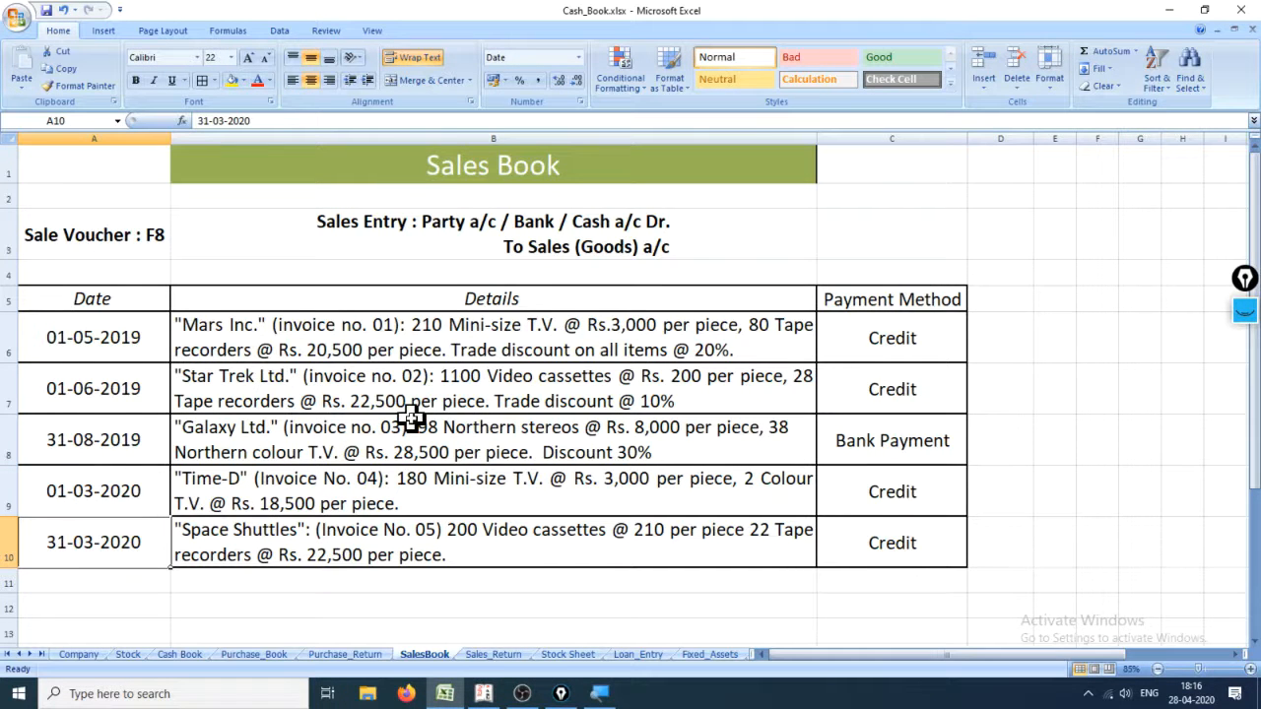
{"action": "key", "text": "alt+Tab"}
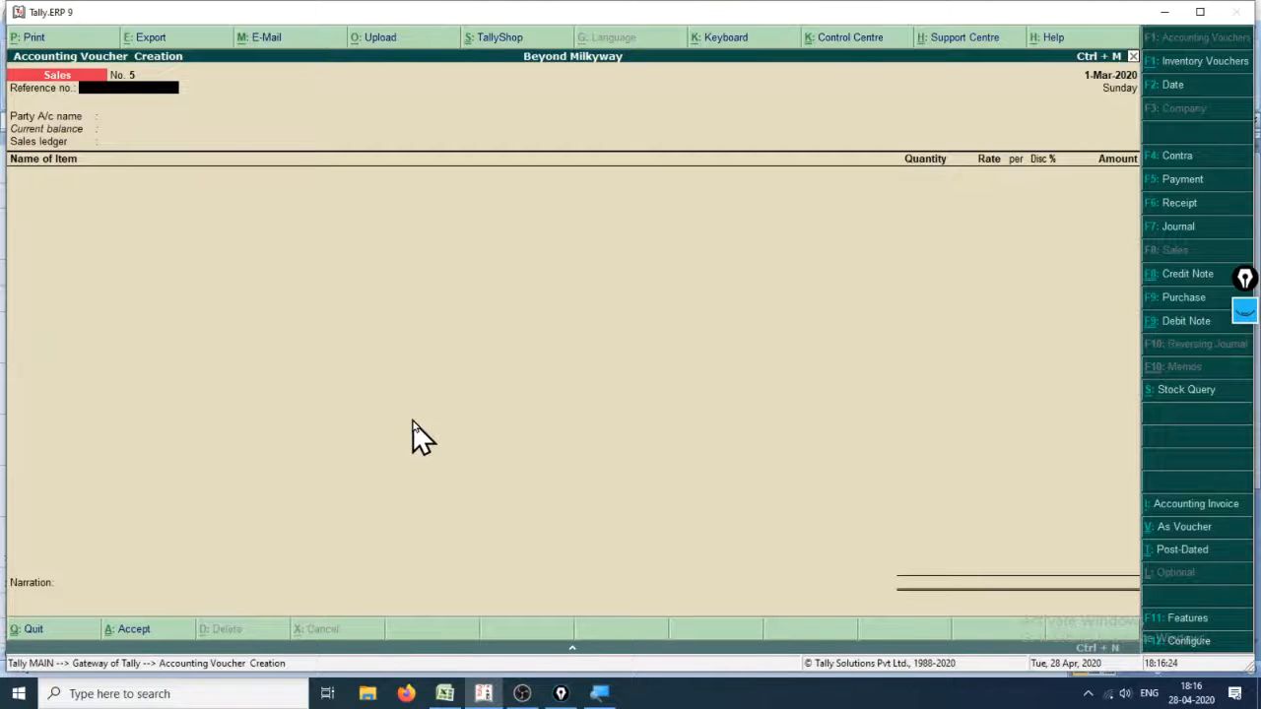
{"action": "key", "text": "F2"}
{"action": "type", "text": "31."}
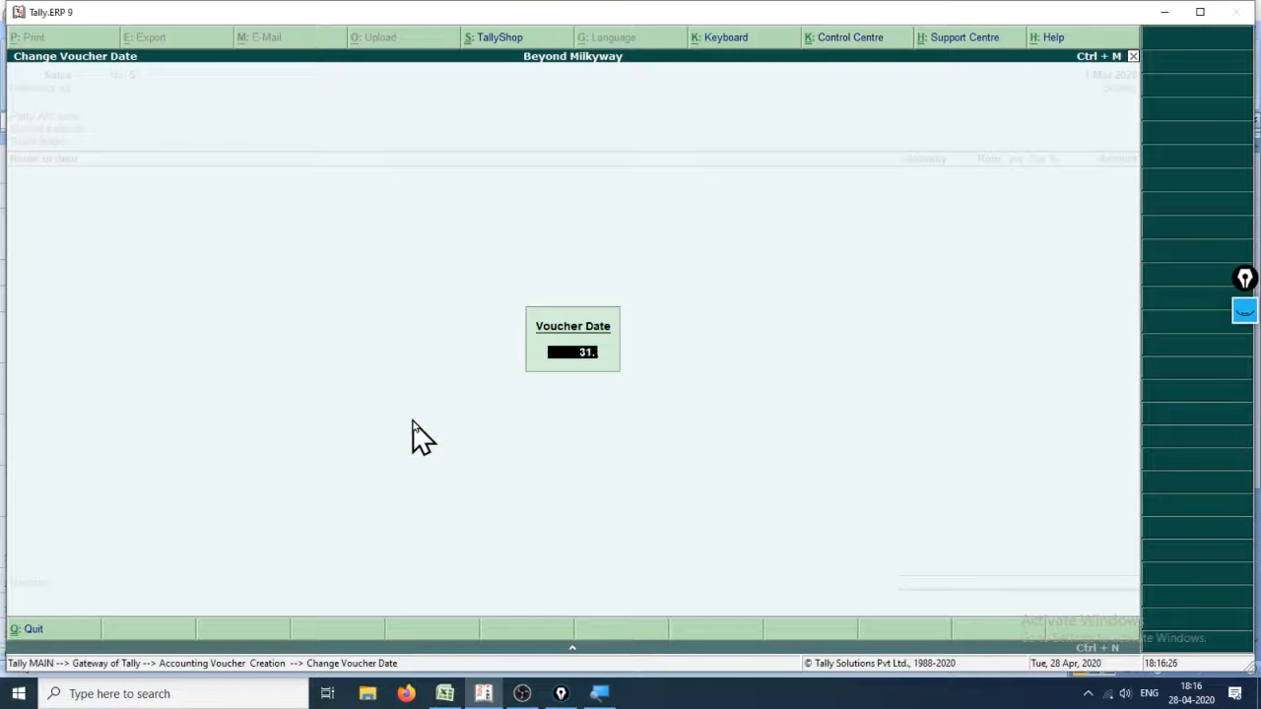
{"action": "type", "text": "3.2020"}
{"action": "key", "text": "Return"}
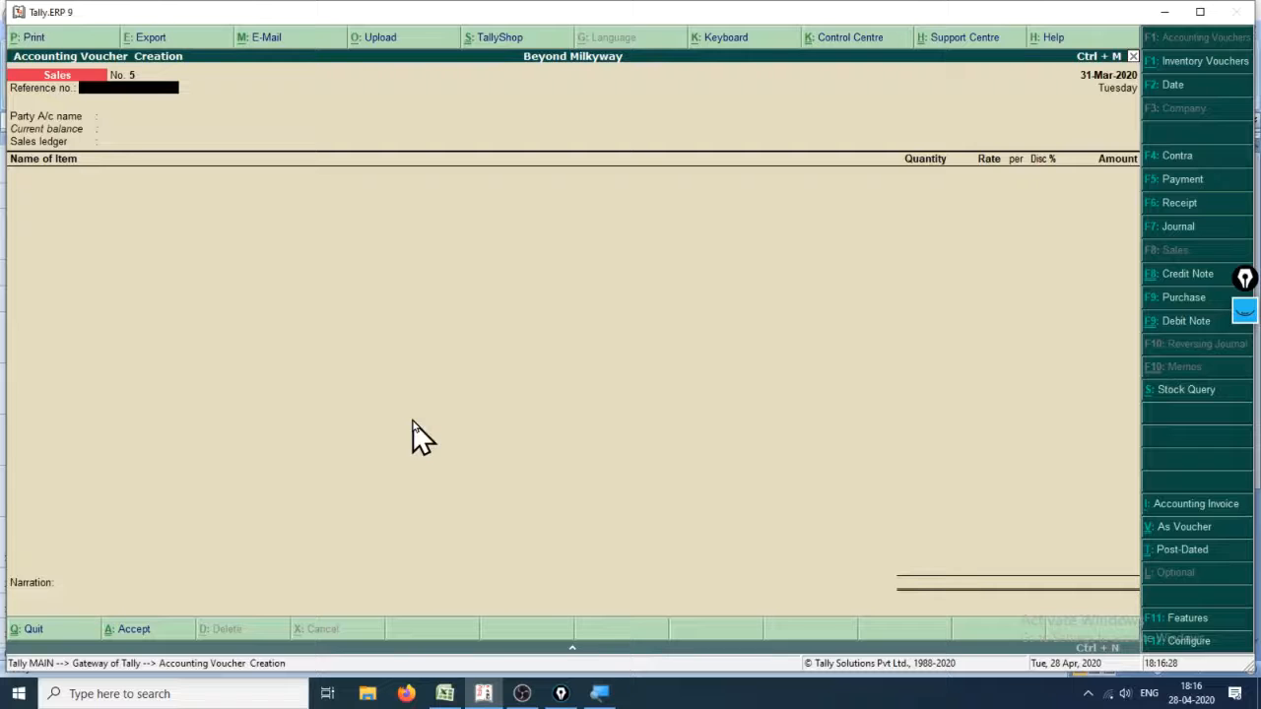
- Check the Space Shuttles invoice number in the Excel Sales Book and enter 05 as the reference number
{"action": "key", "text": "alt+Tab"}
{"action": "key", "text": "alt+Tab"}
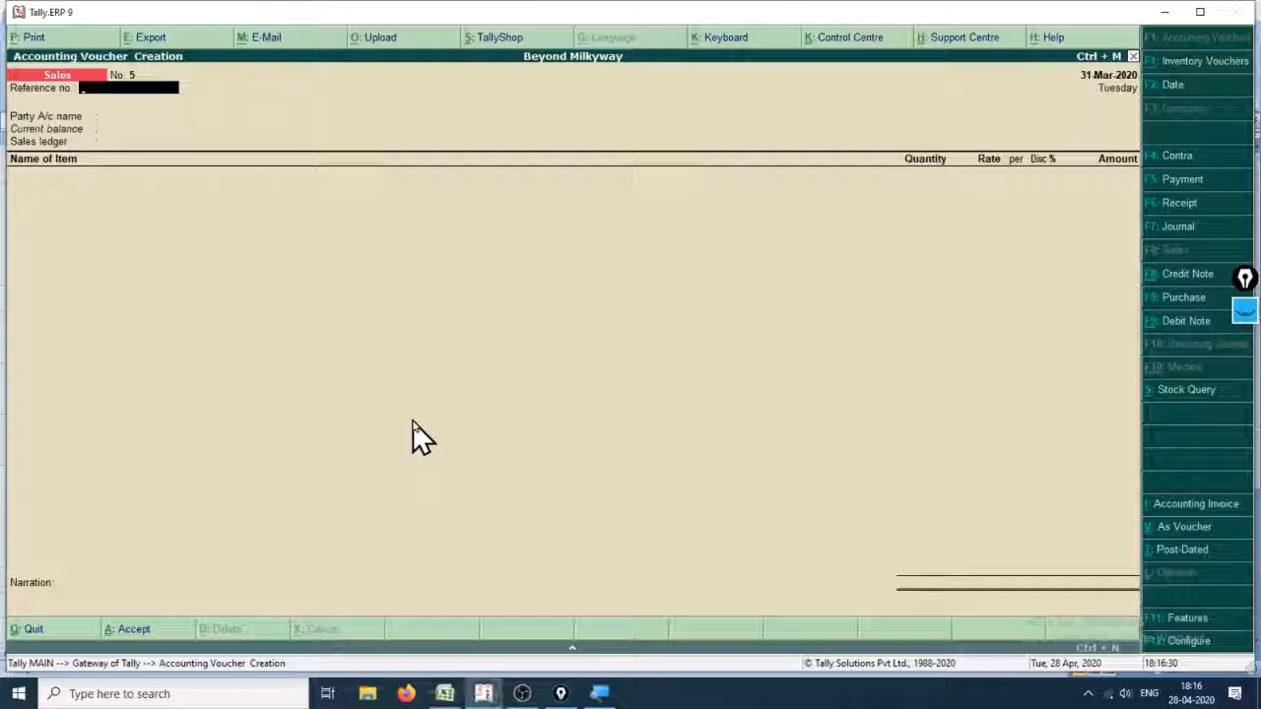
{"action": "key", "text": "BackSpace"}
{"action": "key", "text": "BackSpace"}
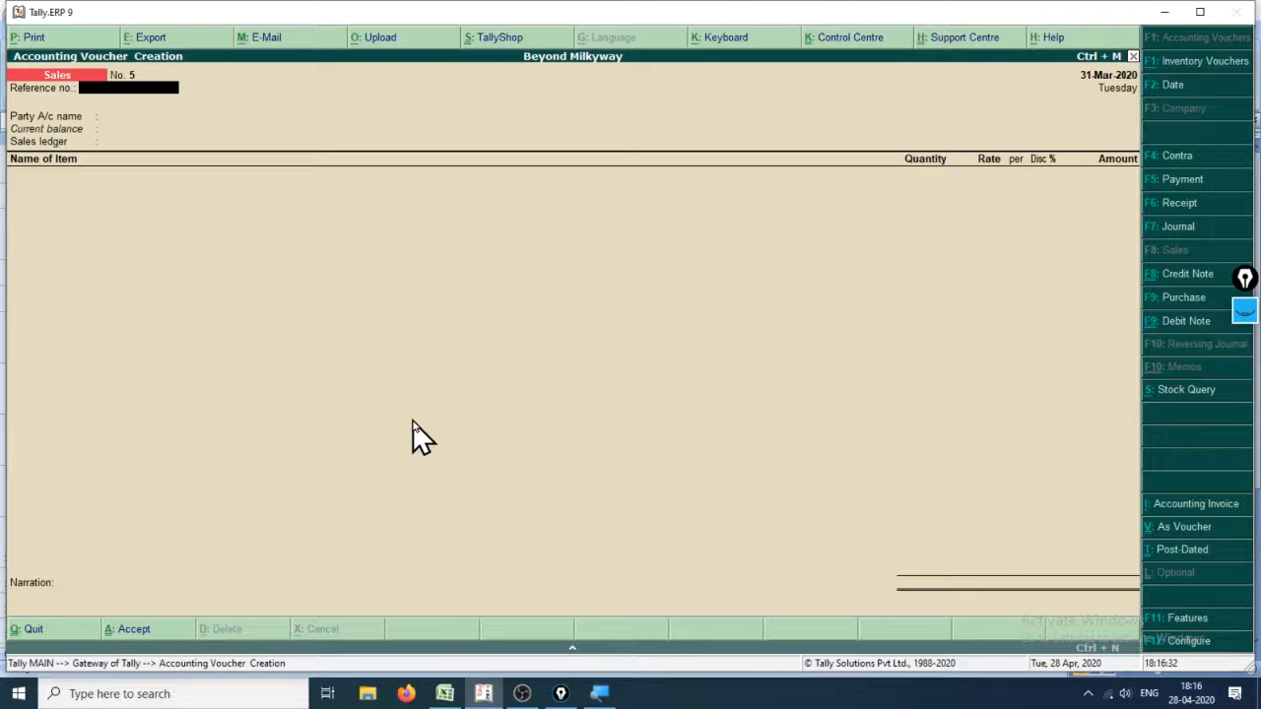
{"action": "type", "text": "5"}
{"action": "key", "text": "Return"}
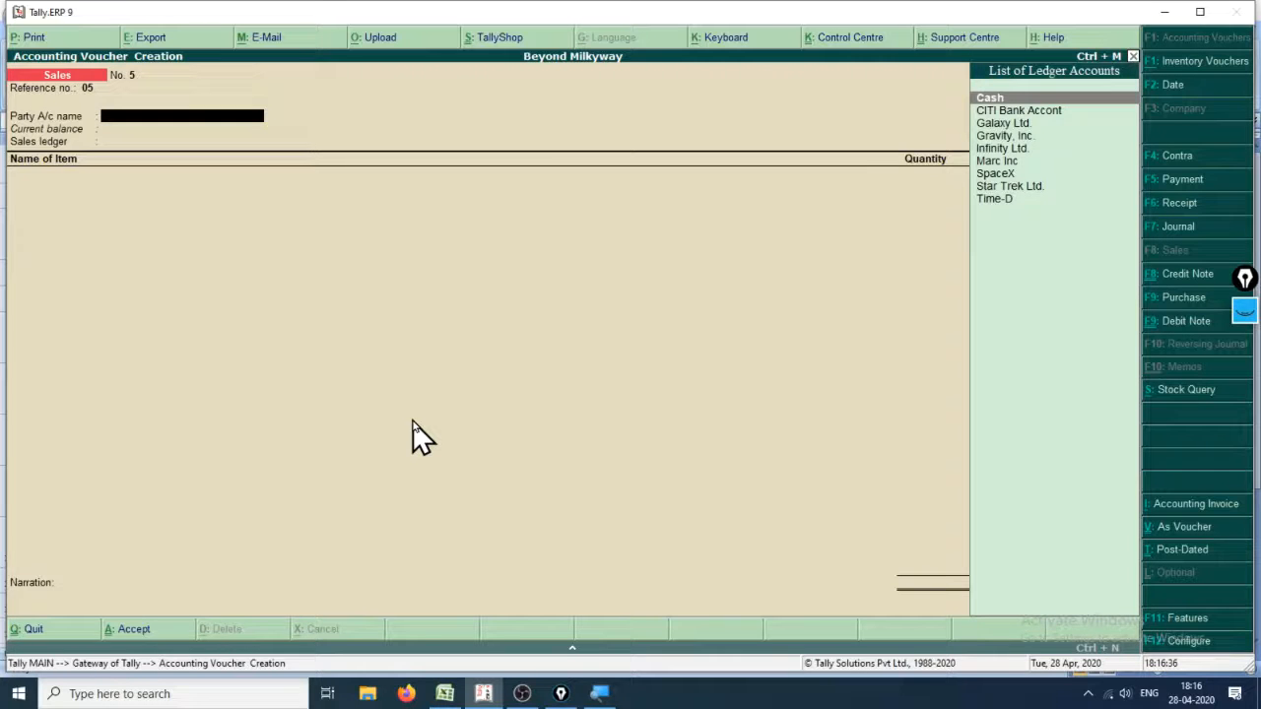
- Create a party ledger named Space Shuttle under Sundry Debtors, keeping India, Maharashtra and the other default settings, and save it
{"action": "key", "text": "alt+c"}
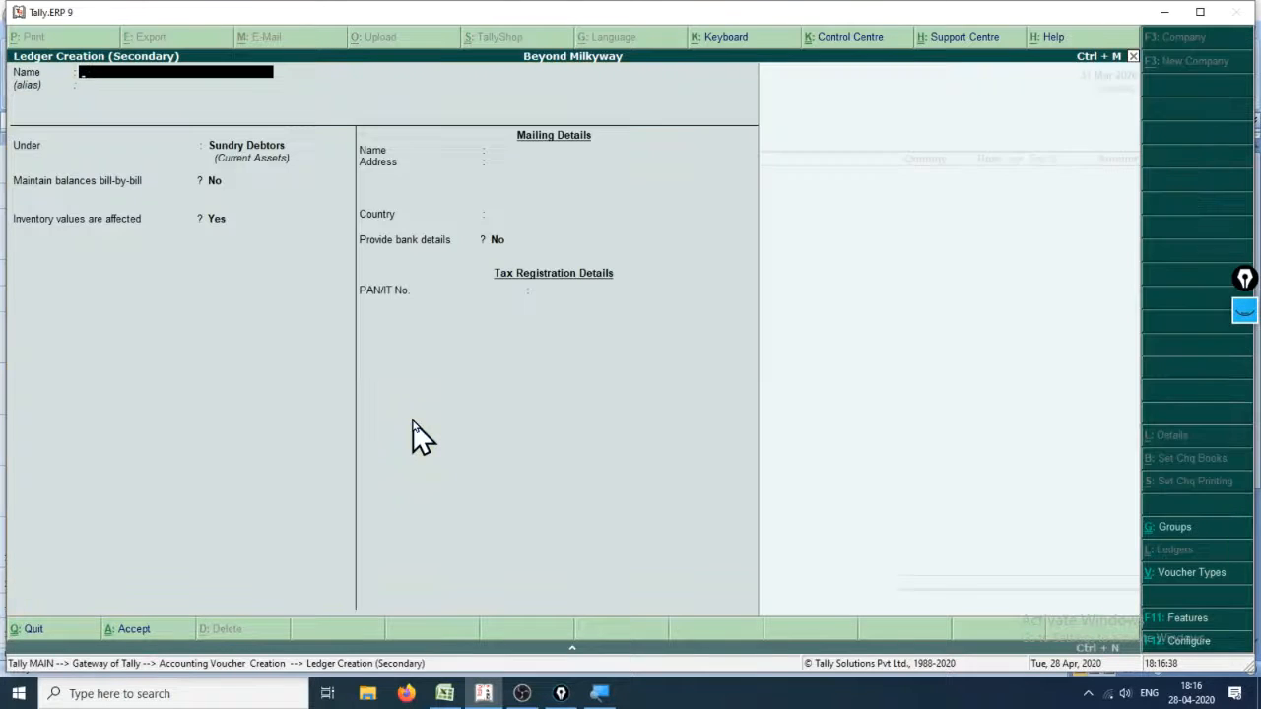
{"action": "type", "text": "Space Shuttle"}
{"action": "key", "text": "Return"}
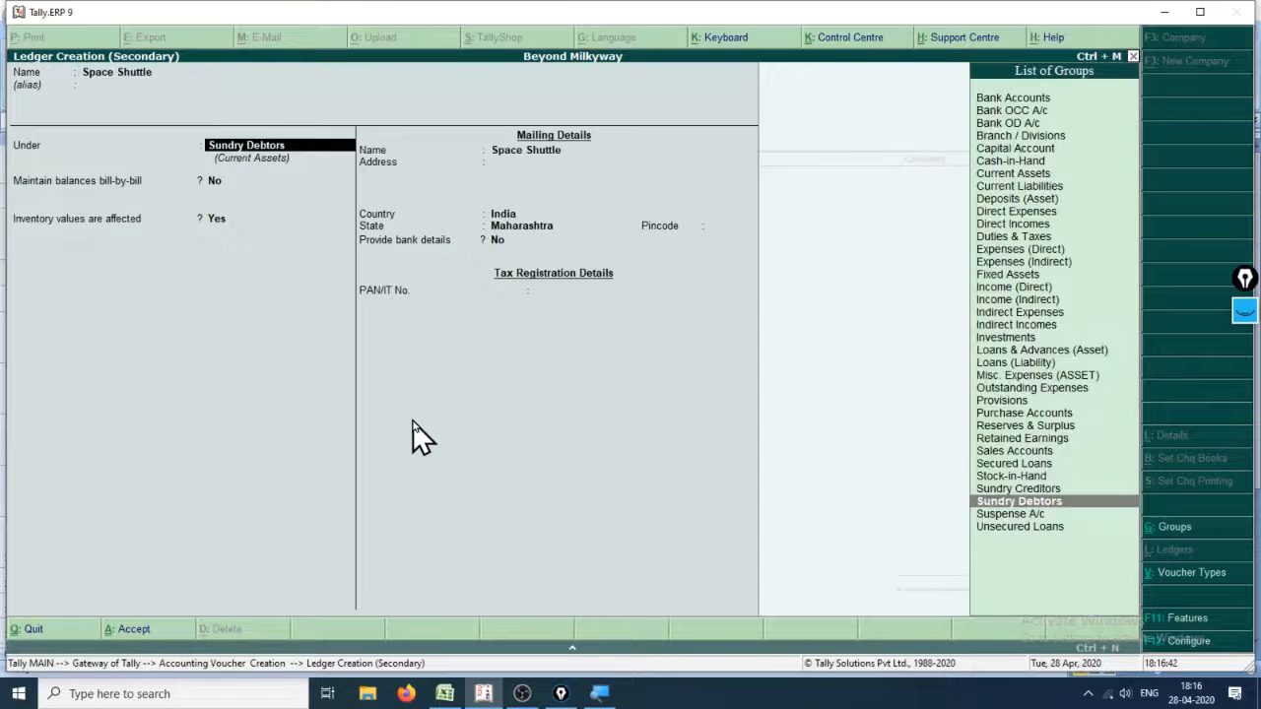
{"action": "key", "text": "Return"}
{"action": "key", "text": "Return"}
{"action": "key", "text": "Return"}
{"action": "key", "text": "Return"}
{"action": "key", "text": "Return"}
{"action": "key", "text": "Return"}
{"action": "key", "text": "Return"}
{"action": "key", "text": "Return"}
{"action": "key", "text": "Return"}
{"action": "key", "text": "Return"}
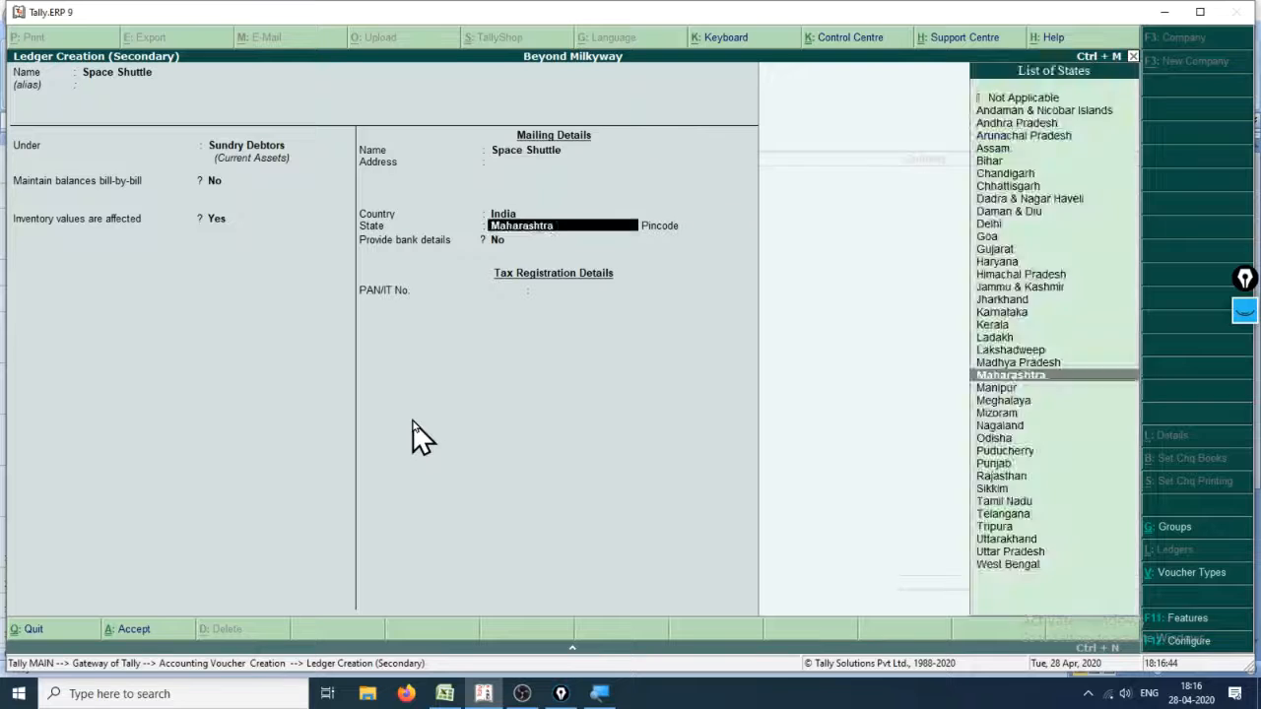
{"action": "key", "text": "Return"}
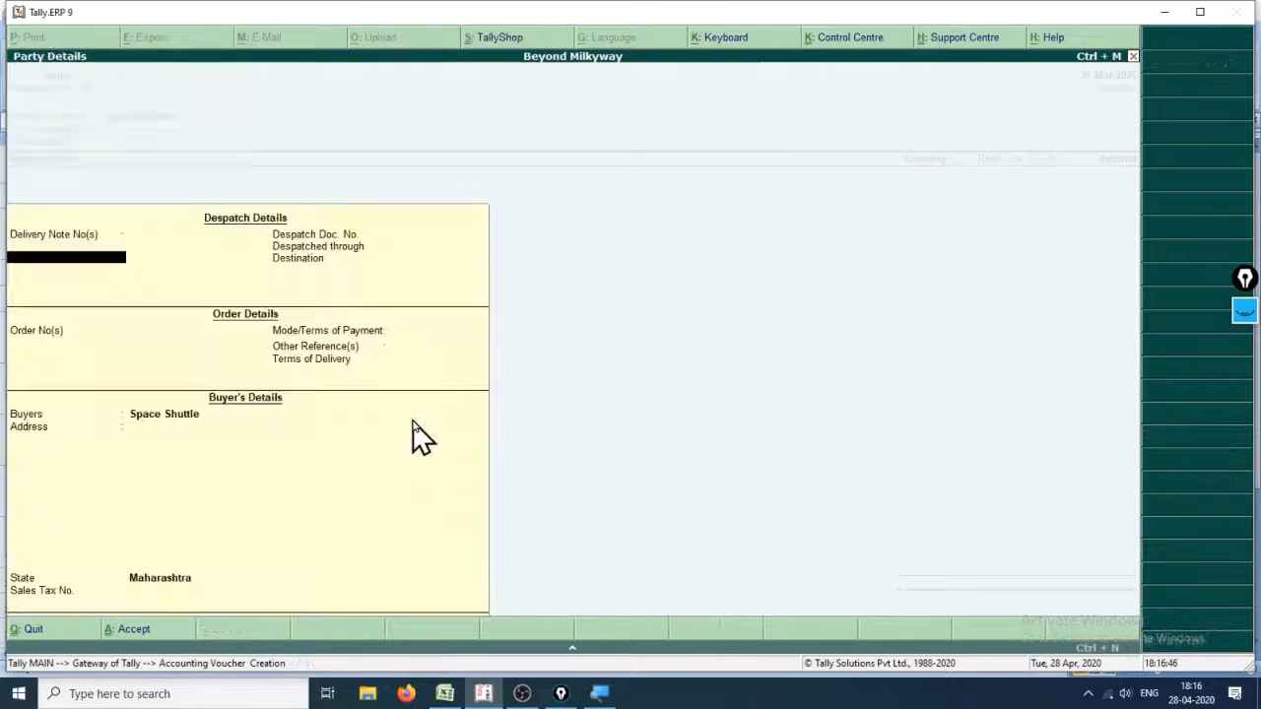
- Leave the despatch and order details blank, keep the default buyer details, and use Sales as the sales ledger
{"action": "key", "text": "Return"}
{"action": "key", "text": "Return"}
{"action": "key", "text": "Return"}
{"action": "key", "text": "Return"}
{"action": "key", "text": "Return"}
{"action": "key", "text": "Return"}
{"action": "key", "text": "Return"}
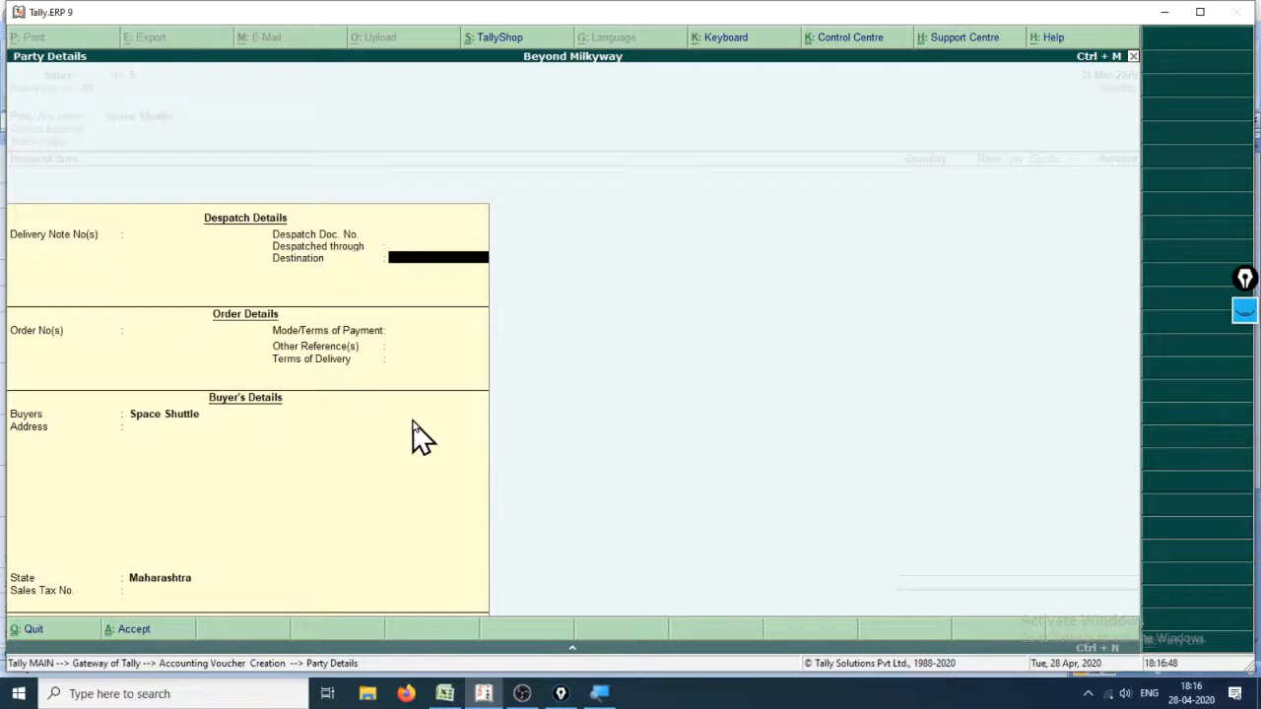
{"action": "key", "text": "Return"}
{"action": "key", "text": "Return"}
{"action": "key", "text": "Return"}
{"action": "key", "text": "Return"}
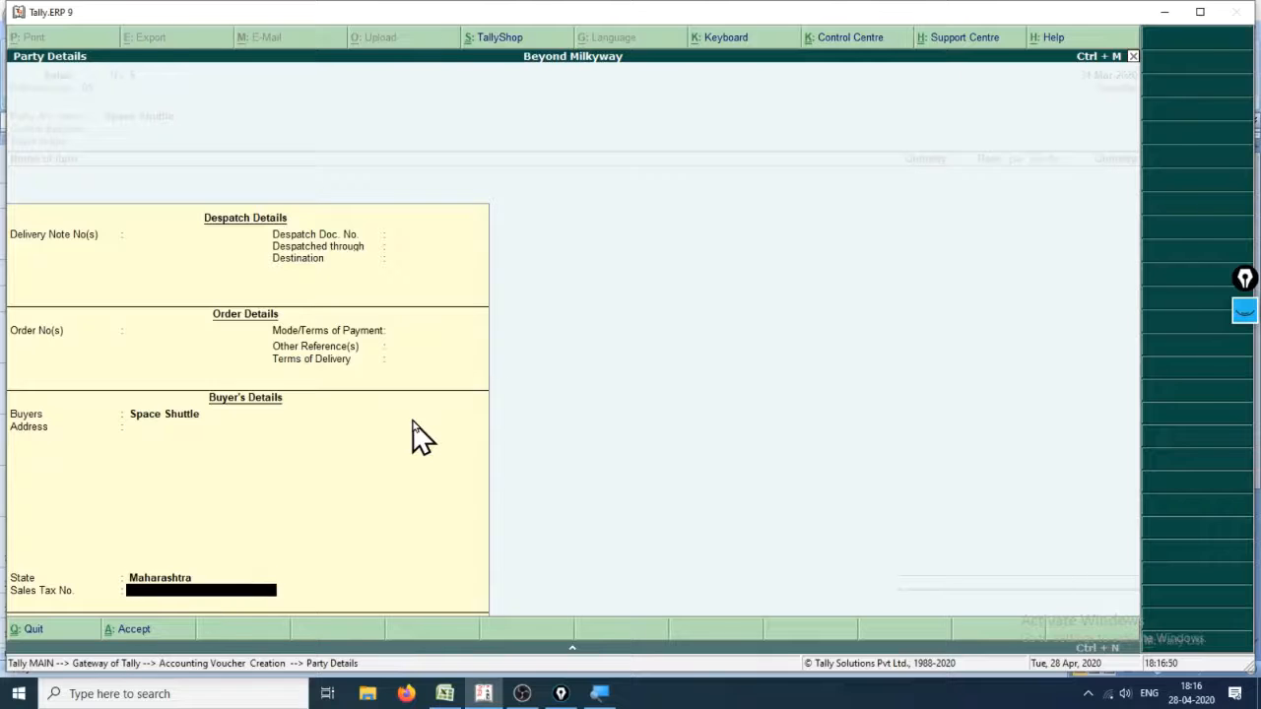
{"action": "key", "text": "Return"}
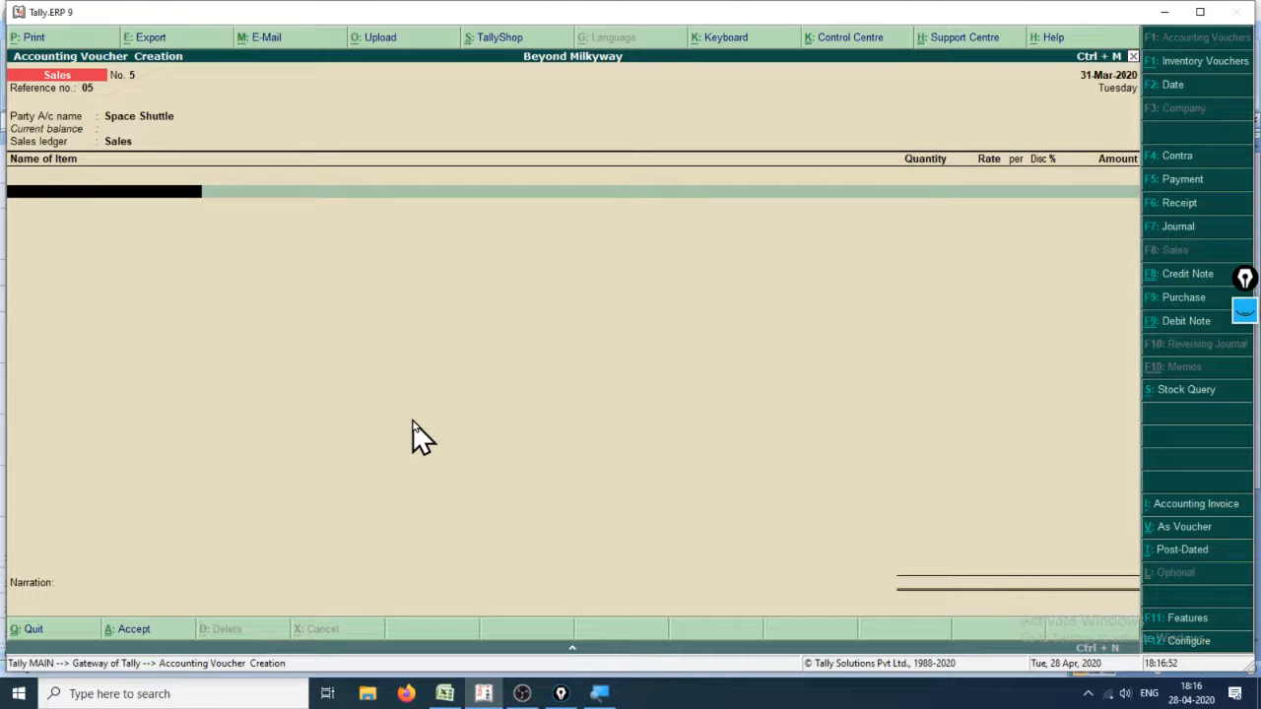
- Look up the Space Shuttles items in the Excel Sales Book and add 200 Pcs. of Video Cassets from godown SriHarikota
{"action": "key", "text": "alt+Tab"}
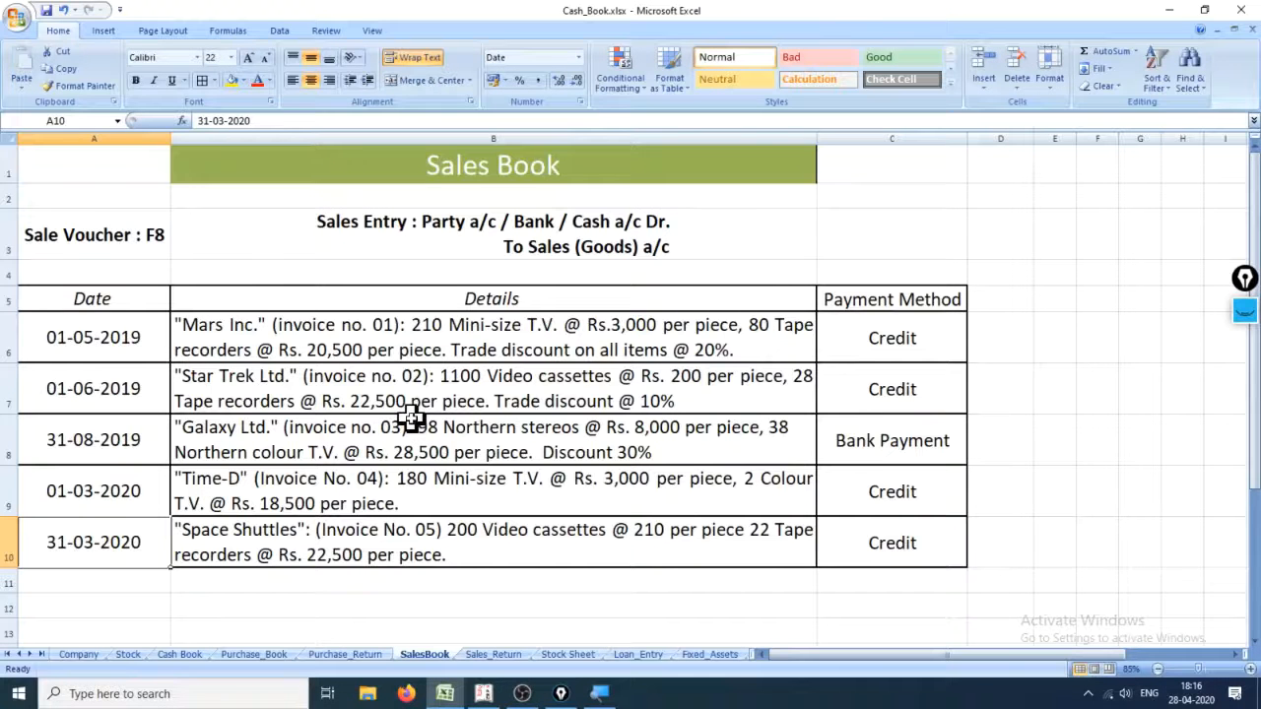
{"action": "key", "text": "alt+Tab"}
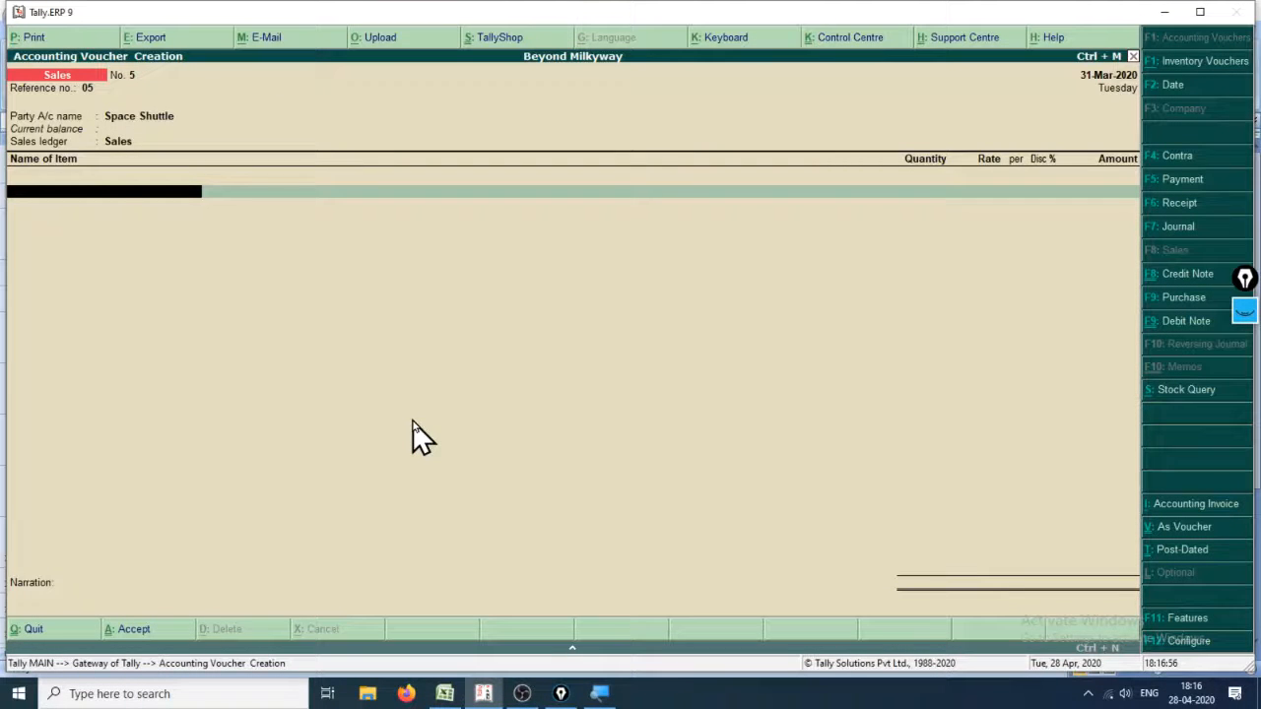
{"action": "type", "text": "V"}
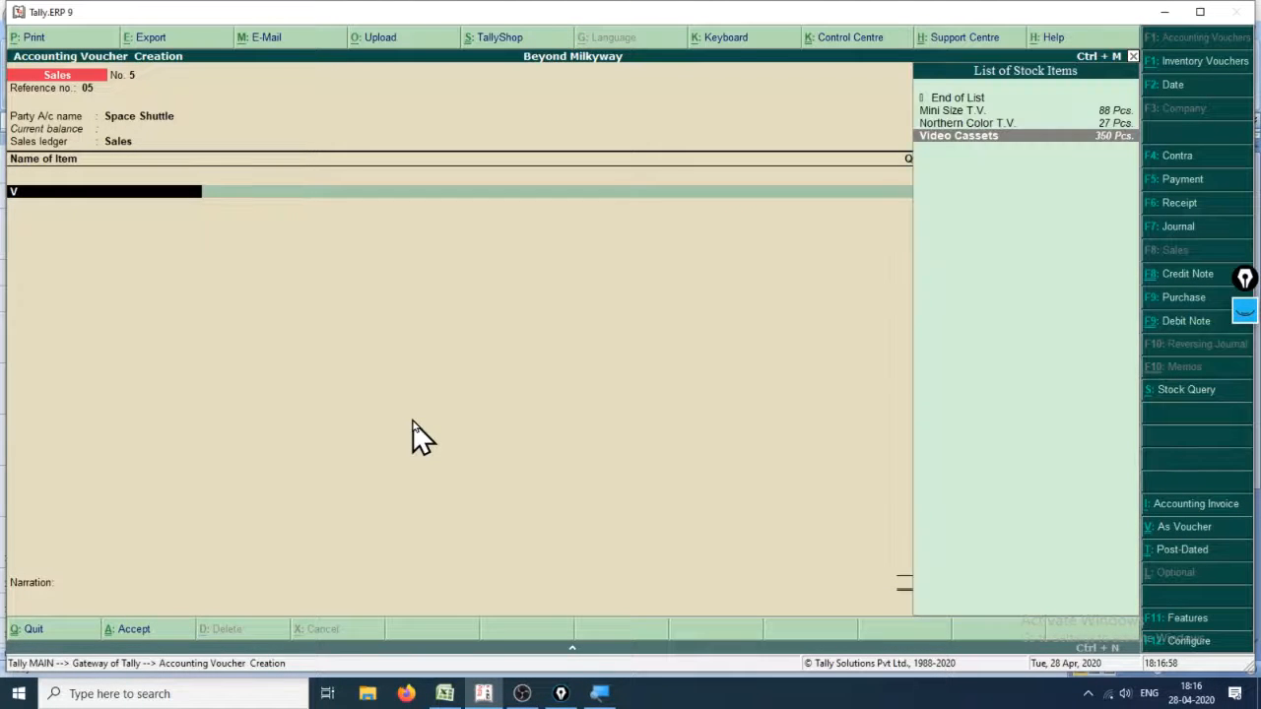
{"action": "key", "text": "Return"}
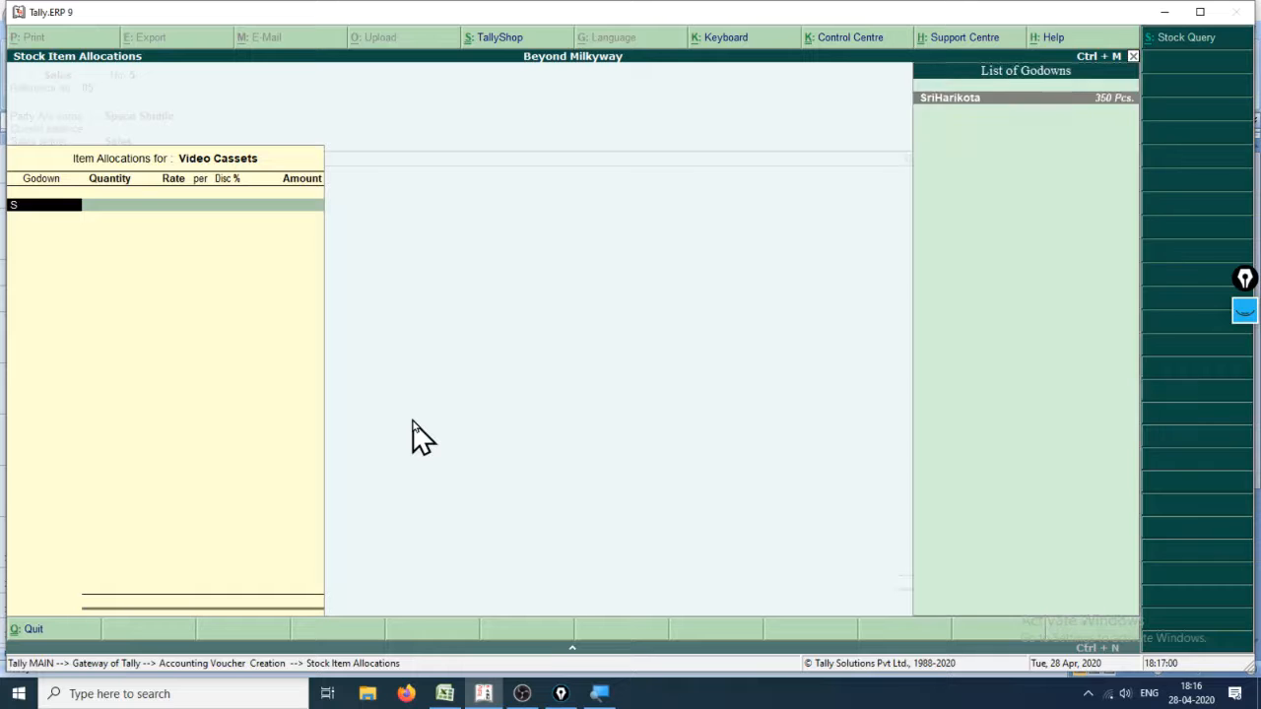
{"action": "key", "text": "Return"}
{"action": "type", "text": "200"}
{"action": "key", "text": "Return"}
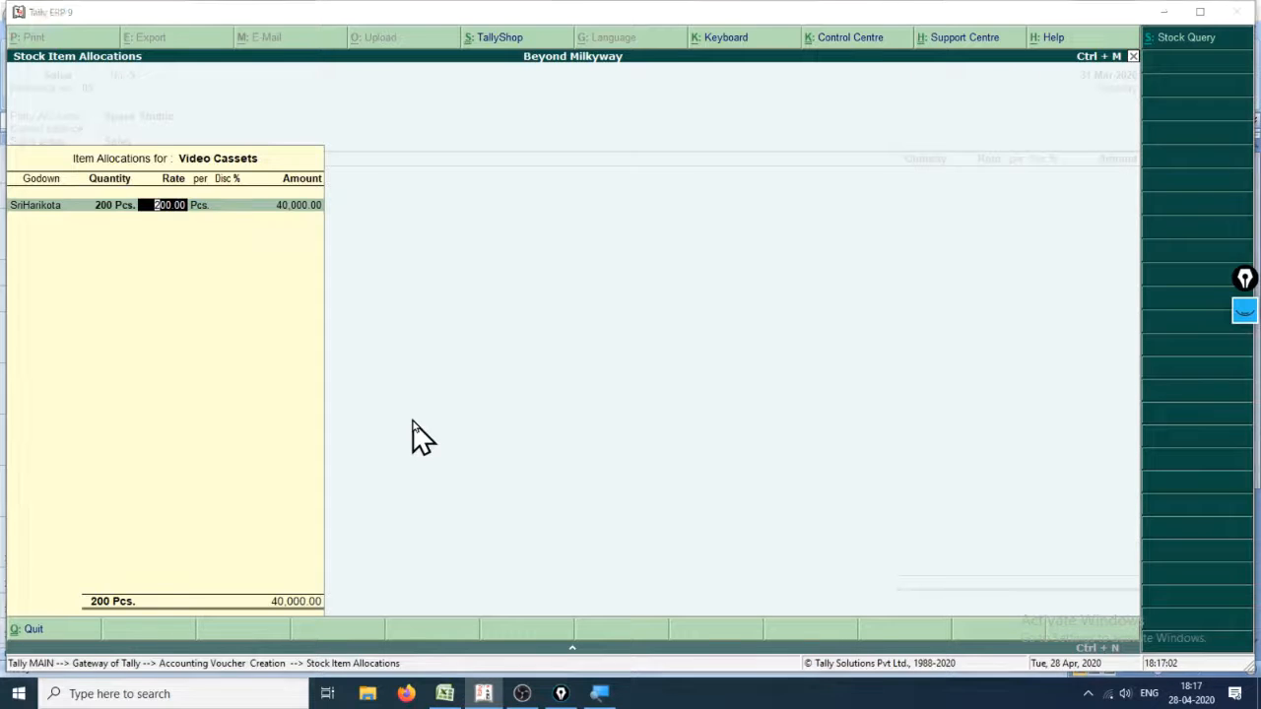
- Set the Video Cassets rate to 210 without discount, checking the Excel Sales Book, and complete the item line
{"action": "key", "text": "alt+Tab"}
{"action": "key", "text": "alt+Tab"}
{"action": "type", "text": "210"}
{"action": "key", "text": "Return"}
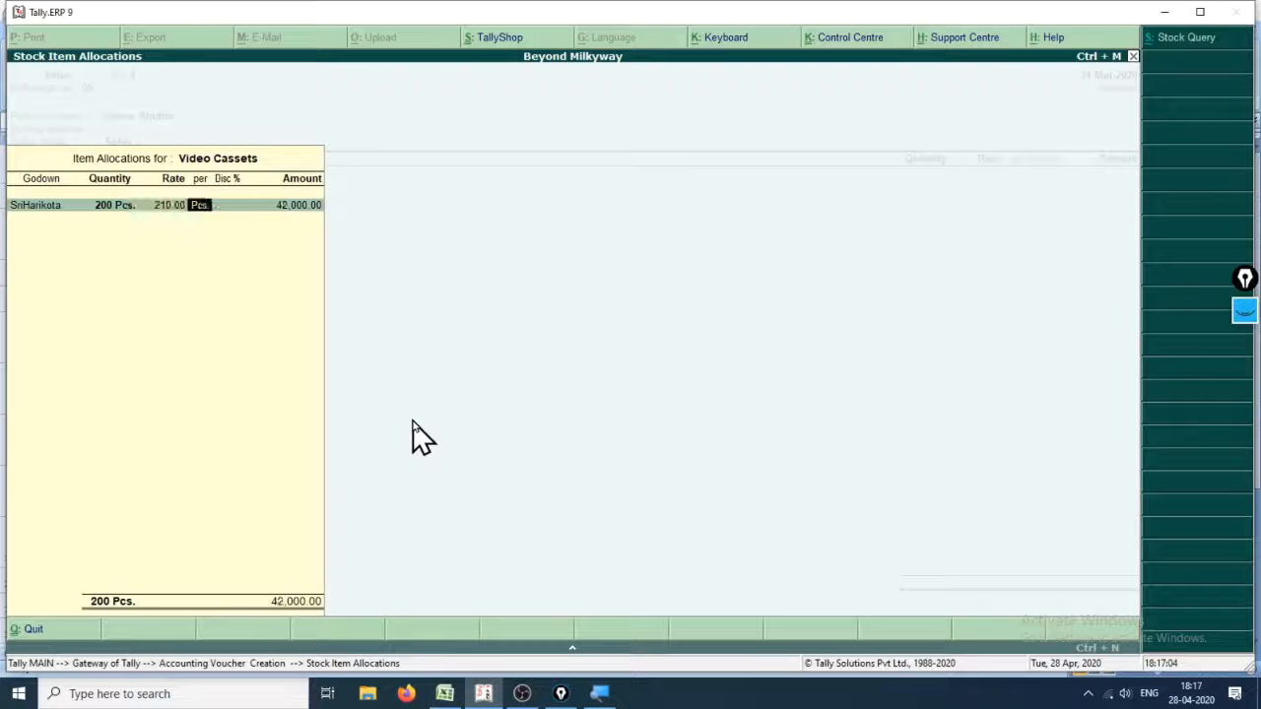
{"action": "key", "text": "Return"}
{"action": "key", "text": "Return"}
{"action": "key", "text": "Return"}
{"action": "key", "text": "Return"}
{"action": "key", "text": "Return"}
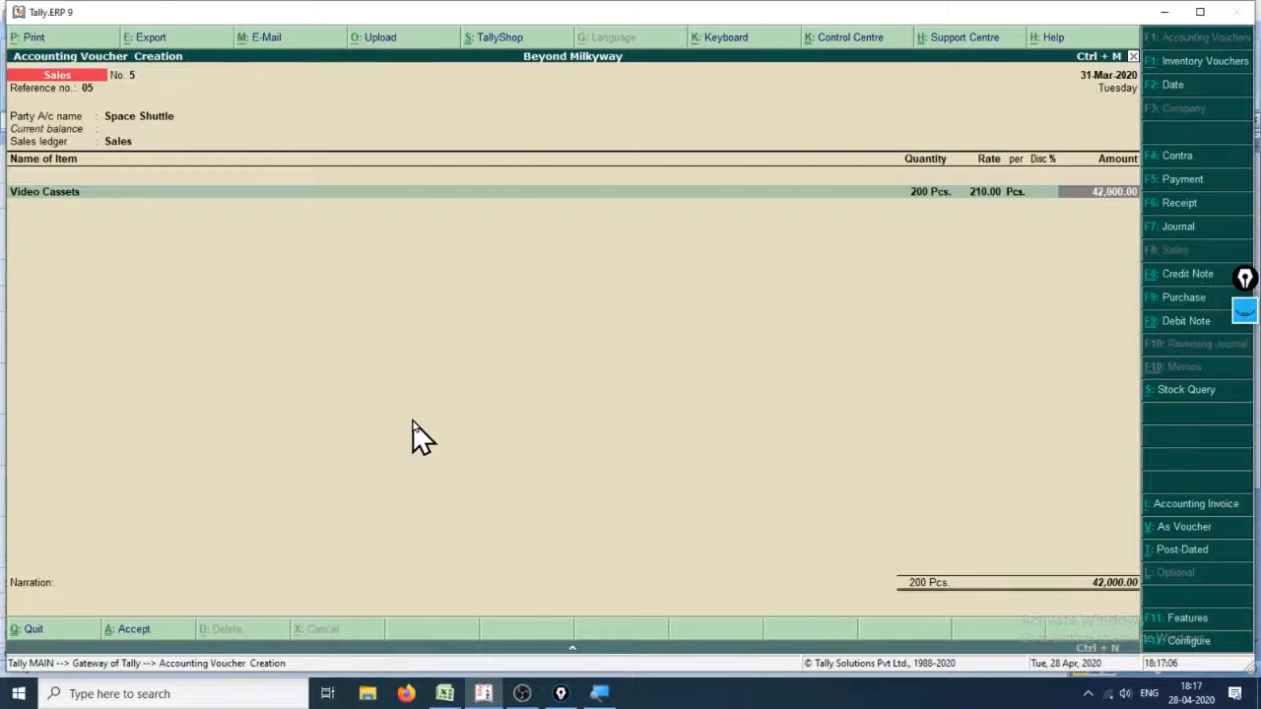
- Check the Space Shuttles entry in the Excel Sales Book and add 22 Pcs. of Tape Recorders from godown SriHarikota
{"action": "key", "text": "alt+Tab"}
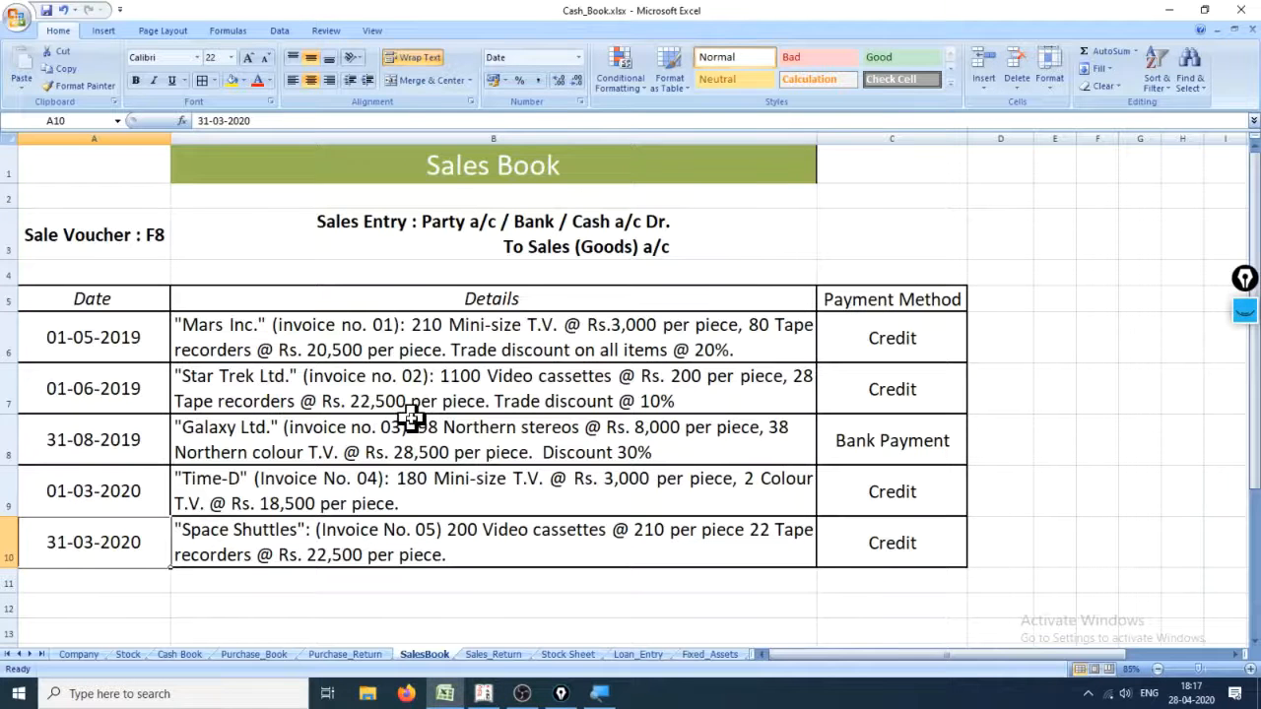
{"action": "key", "text": "alt+Tab"}
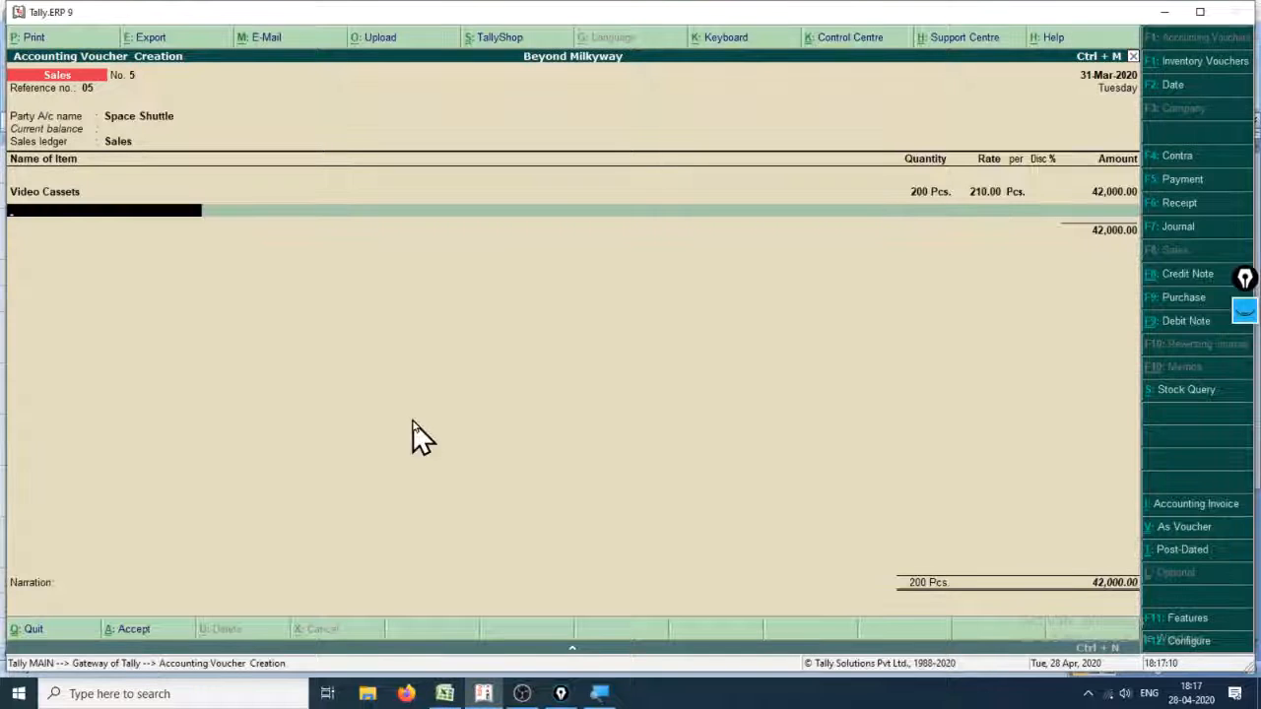
{"action": "type", "text": "Ta"}
{"action": "key", "text": "Return"}
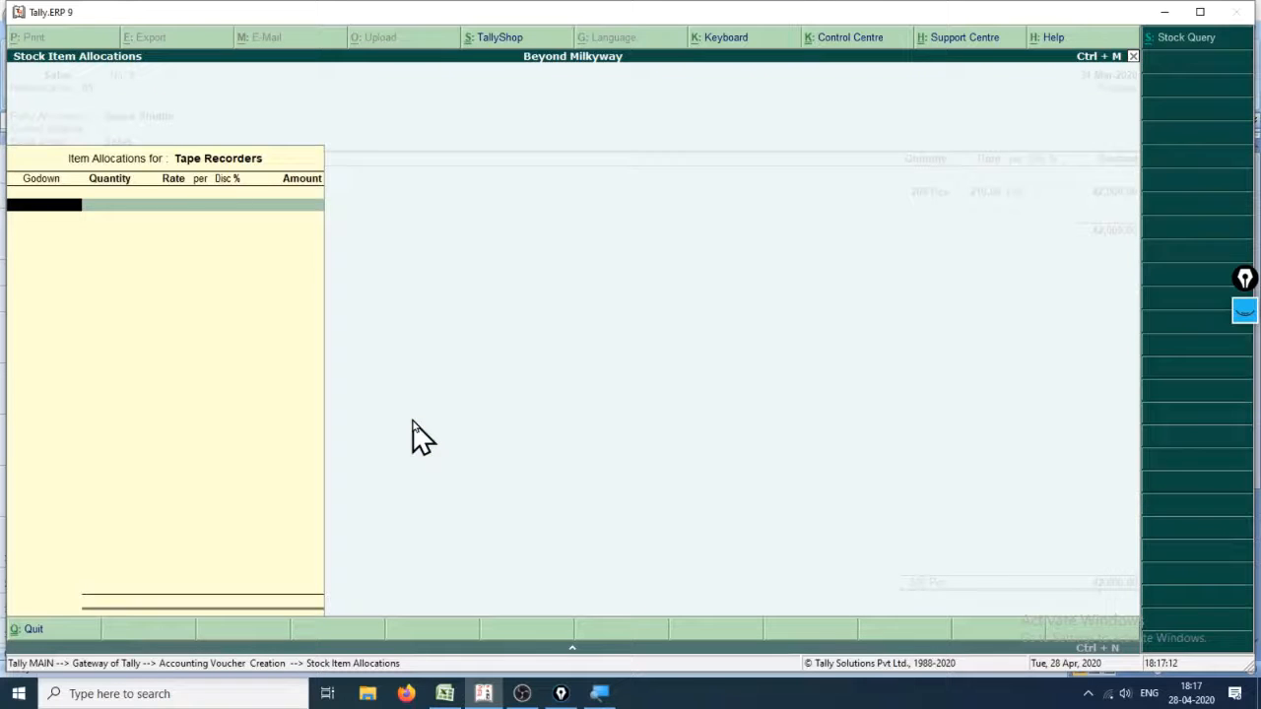
{"action": "type", "text": "Ta"}
{"action": "key", "text": "Return"}
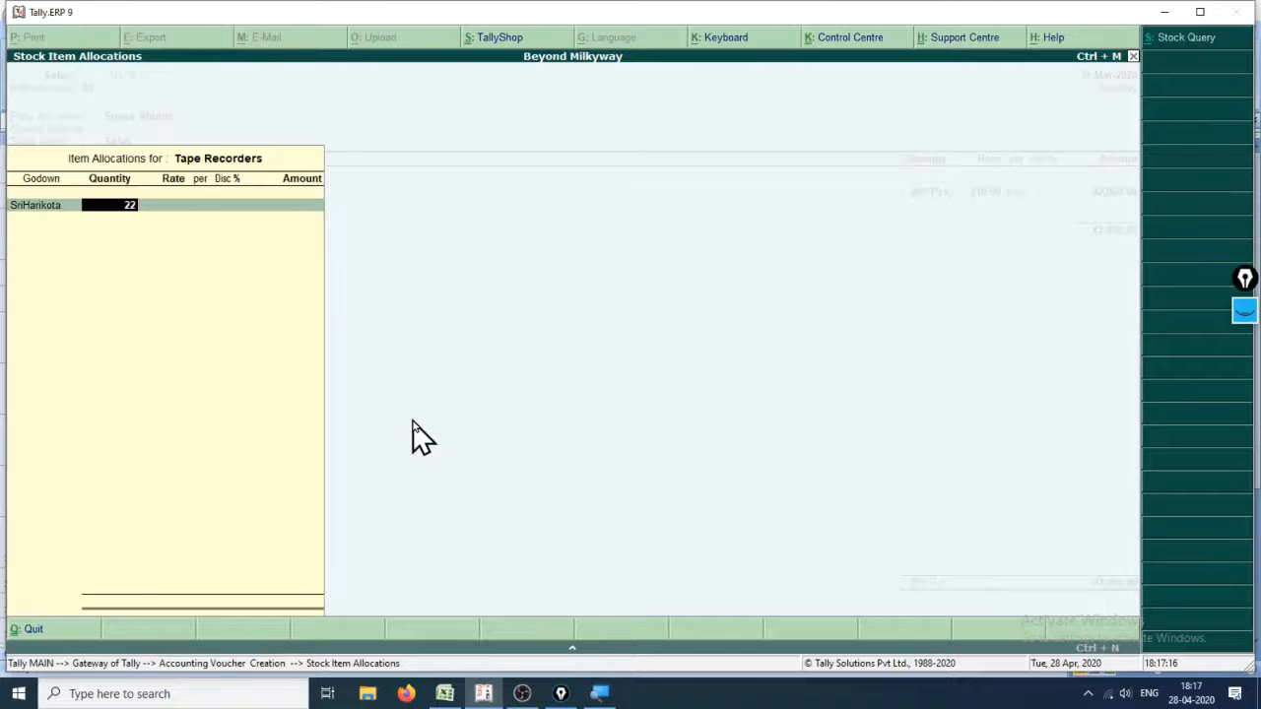
{"action": "key", "text": "Return"}
- Accept the Tape Recorders rate of 22,500 without discount, checking it against the Excel Sales Book, and end the item list
{"action": "key", "text": "alt+Tab"}
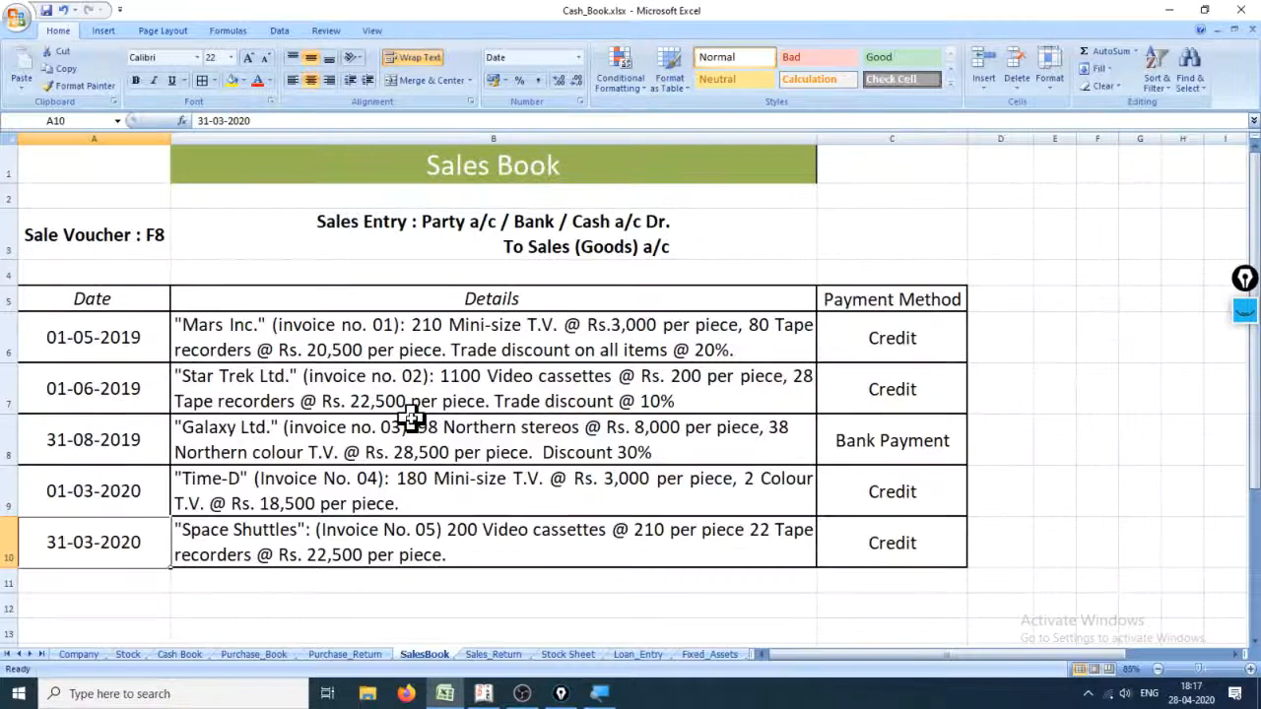
{"action": "key", "text": "alt+Tab"}
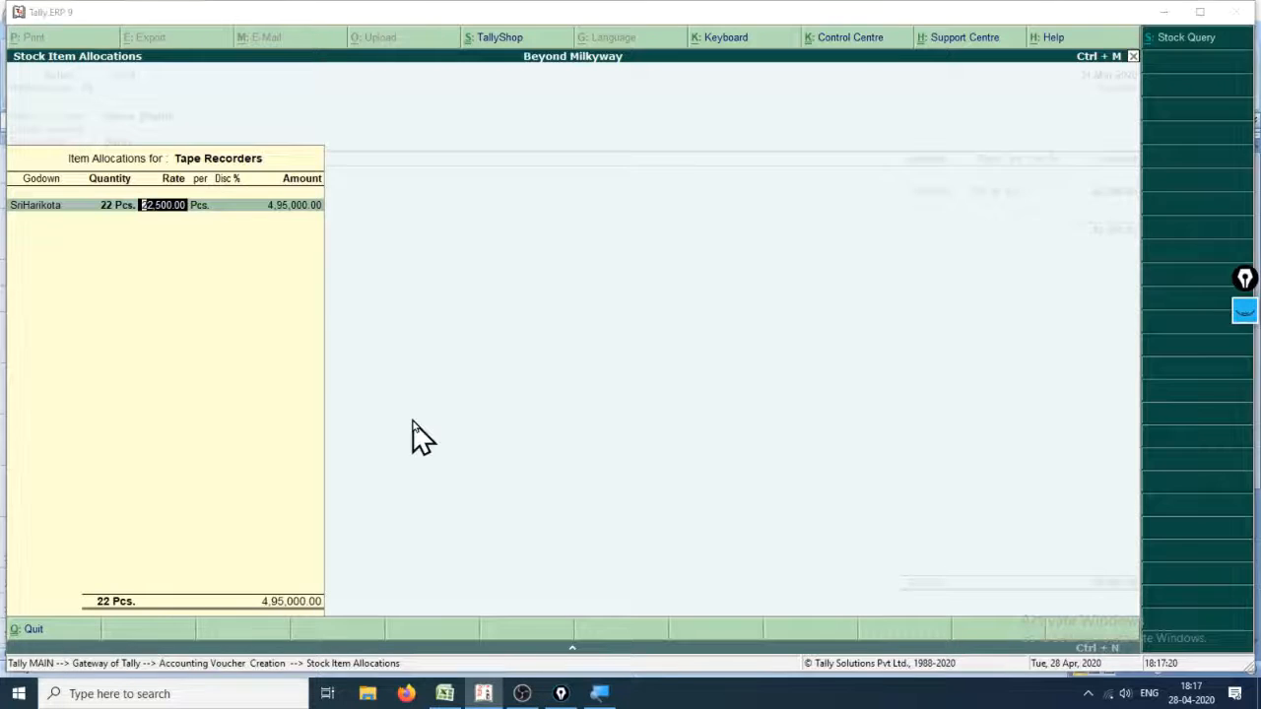
{"action": "key", "text": "alt+Tab"}
{"action": "key", "text": "alt+Tab"}
{"action": "key", "text": "Return"}
{"action": "key", "text": "Return"}
{"action": "key", "text": "Return"}
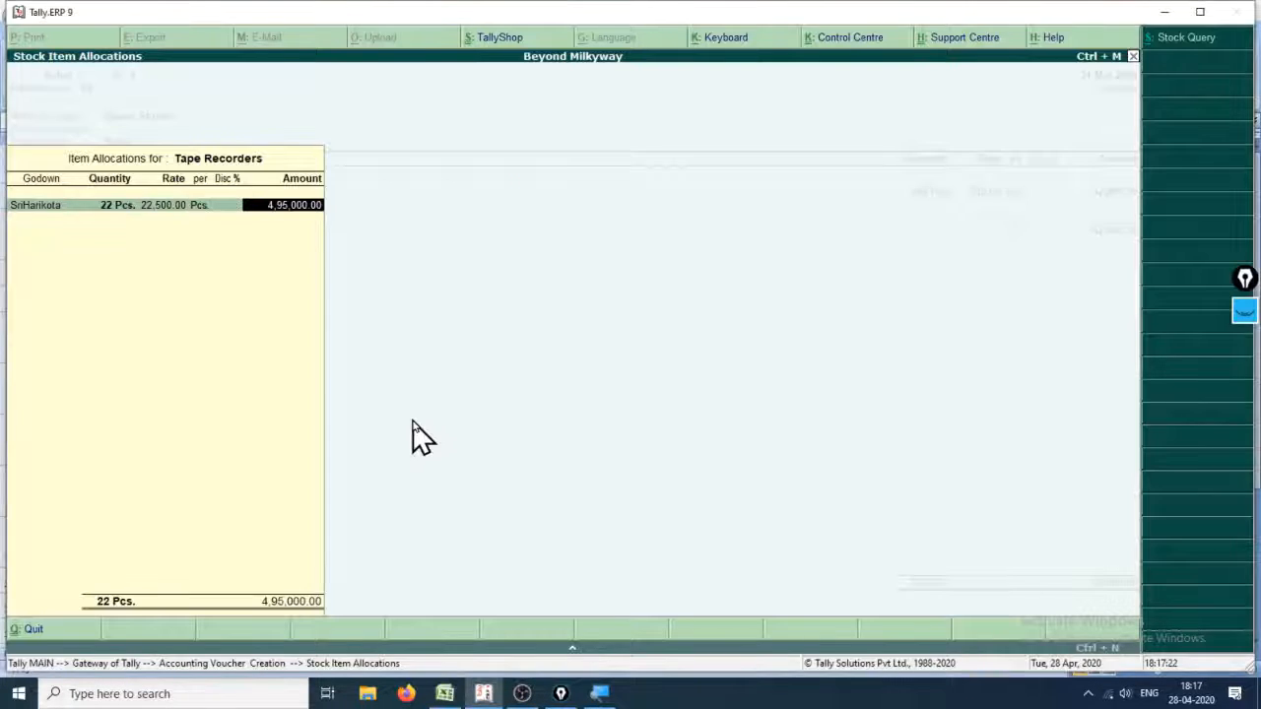
{"action": "key", "text": "Return"}
{"action": "key", "text": "Return"}
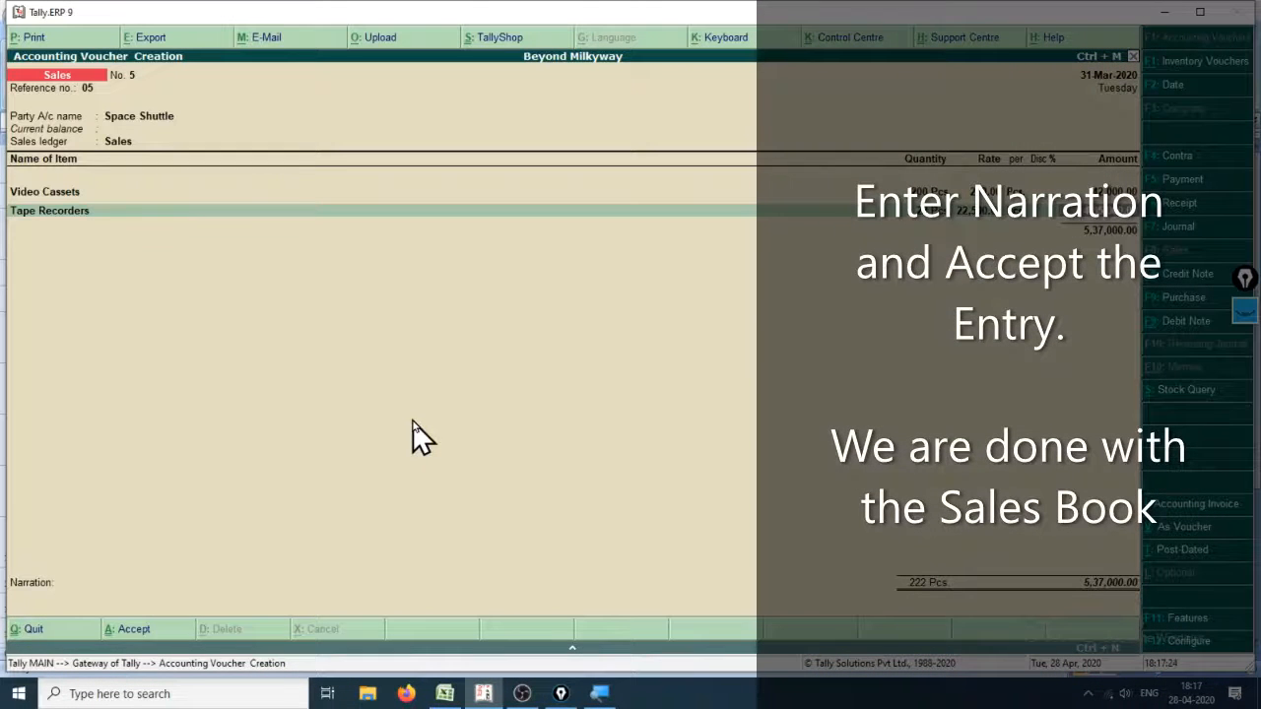
{"action": "key", "text": "Return"}
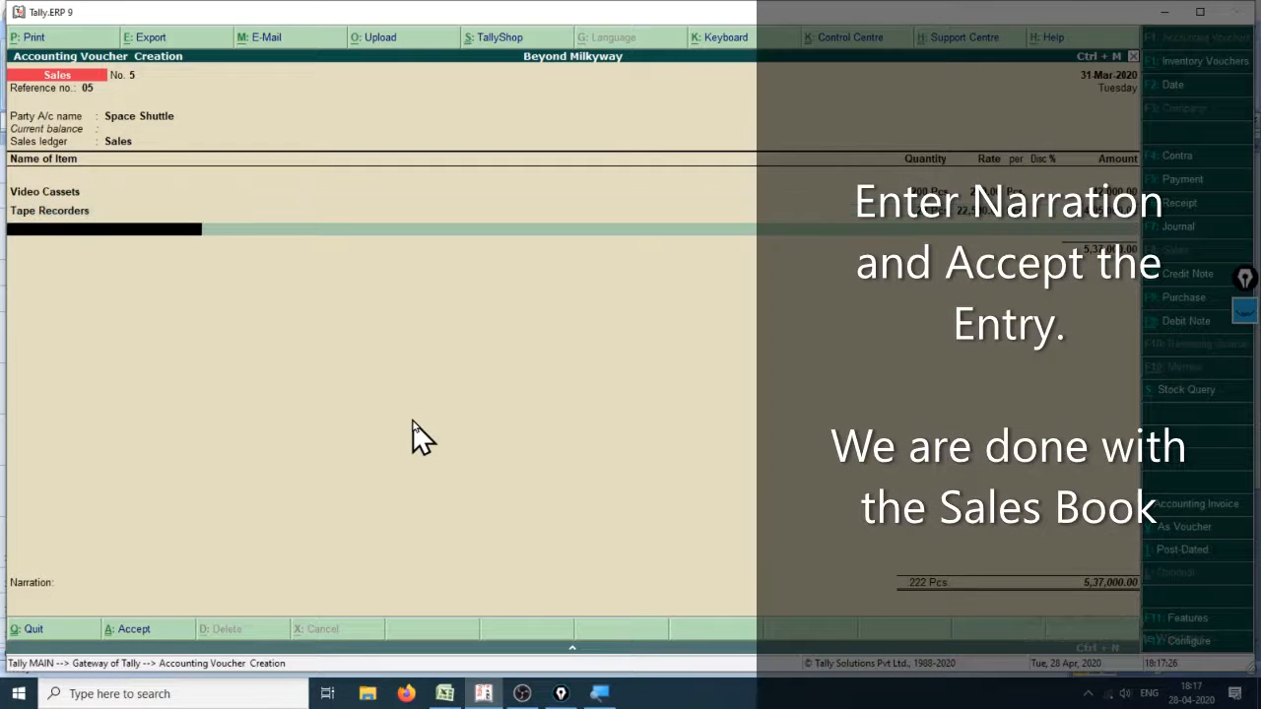
{"action": "key", "text": "Return"}
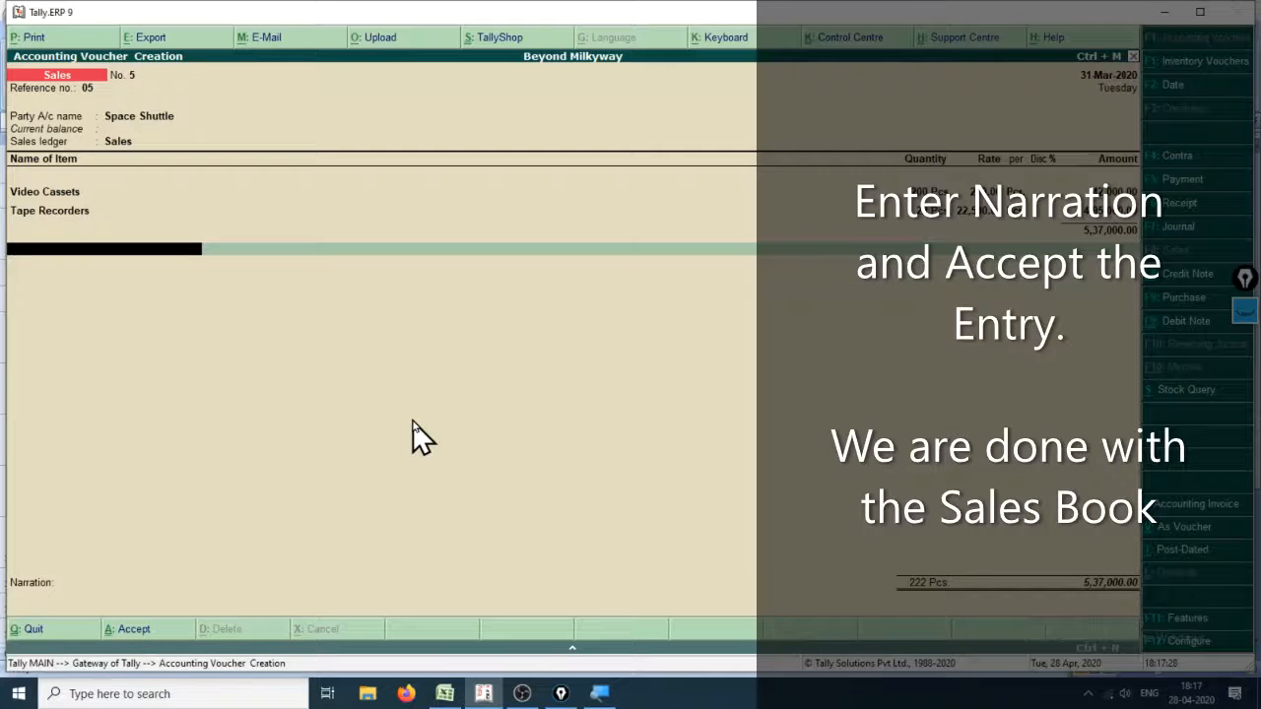